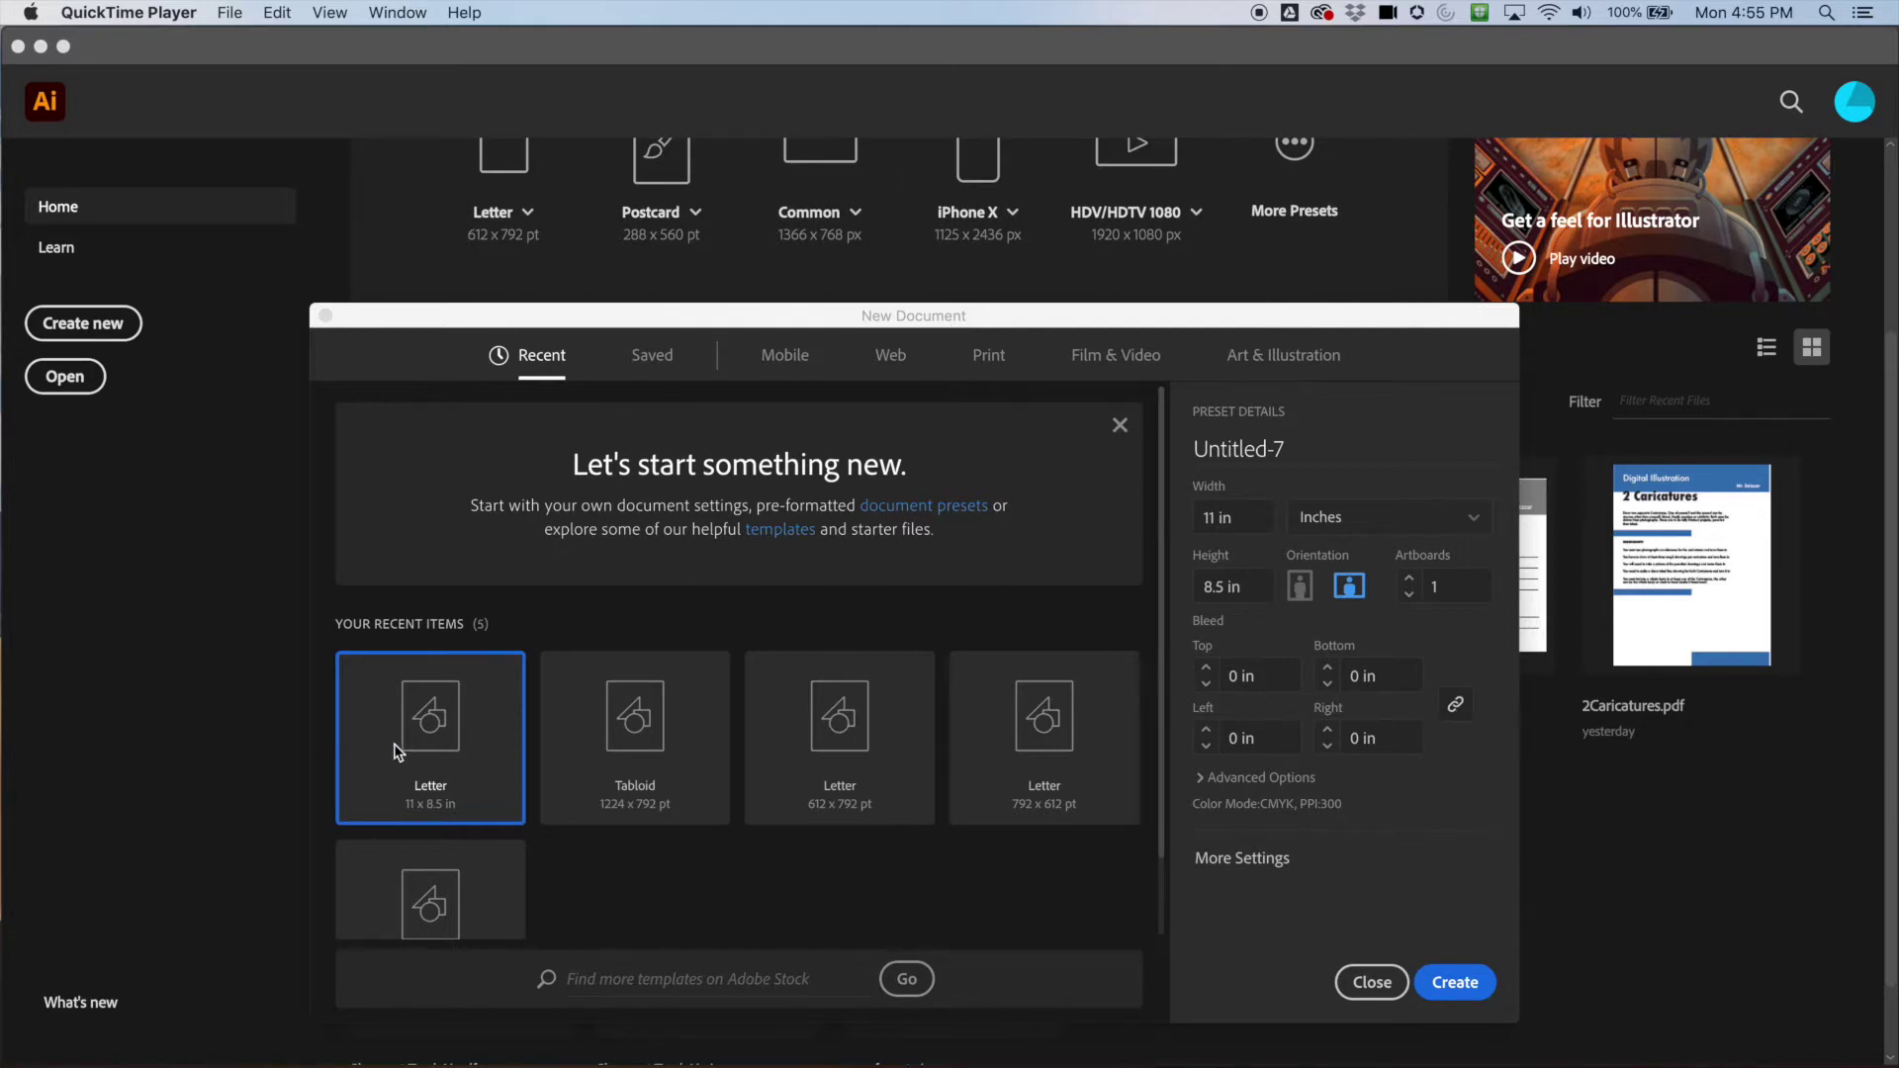
# - Create a new landscape Letter document, 11 x 8.5 in, with one artboard and no bleed
pyautogui.click(441, 741)
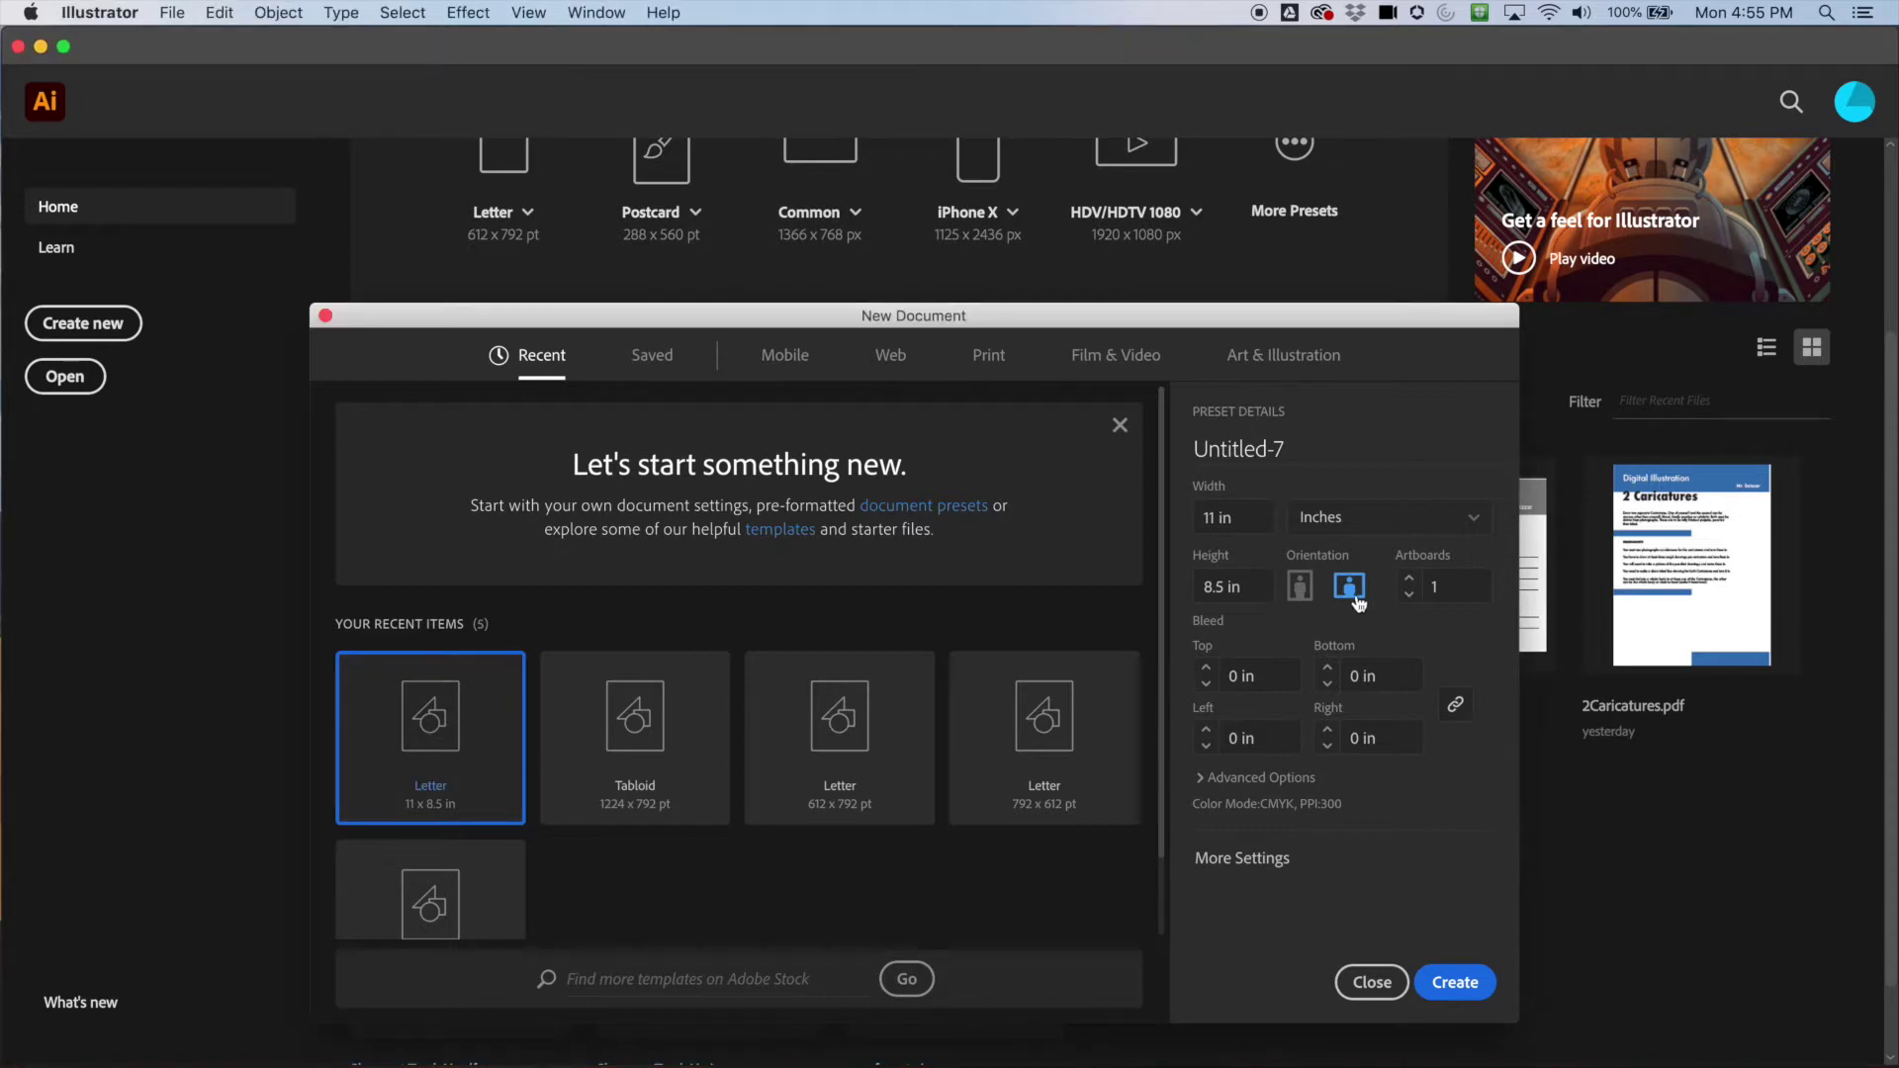
pyautogui.click(1465, 982)
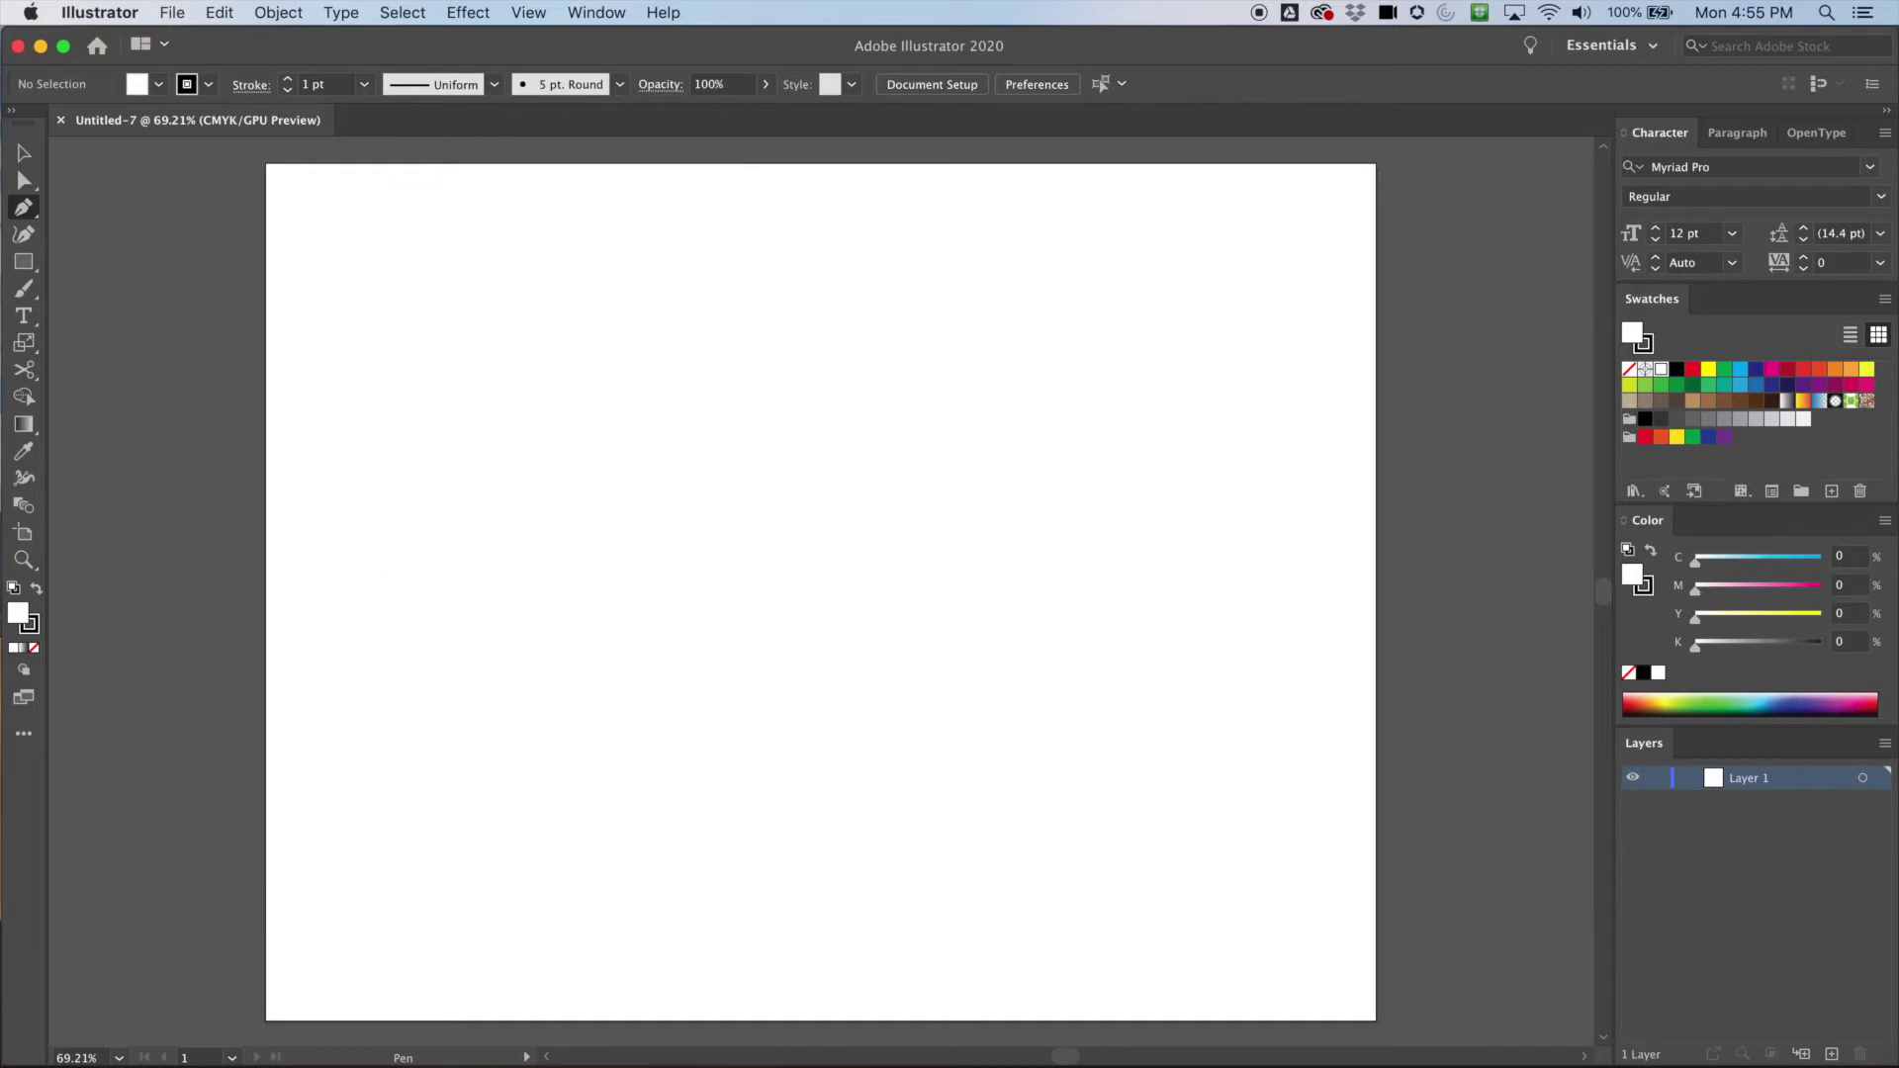
# - Switch to Finder and place 61rbwgxdCKL-1._SL1500_.jpg from the 2 Brand Walk Through folder into the Illustrator document
pyautogui.press('super+Tab')
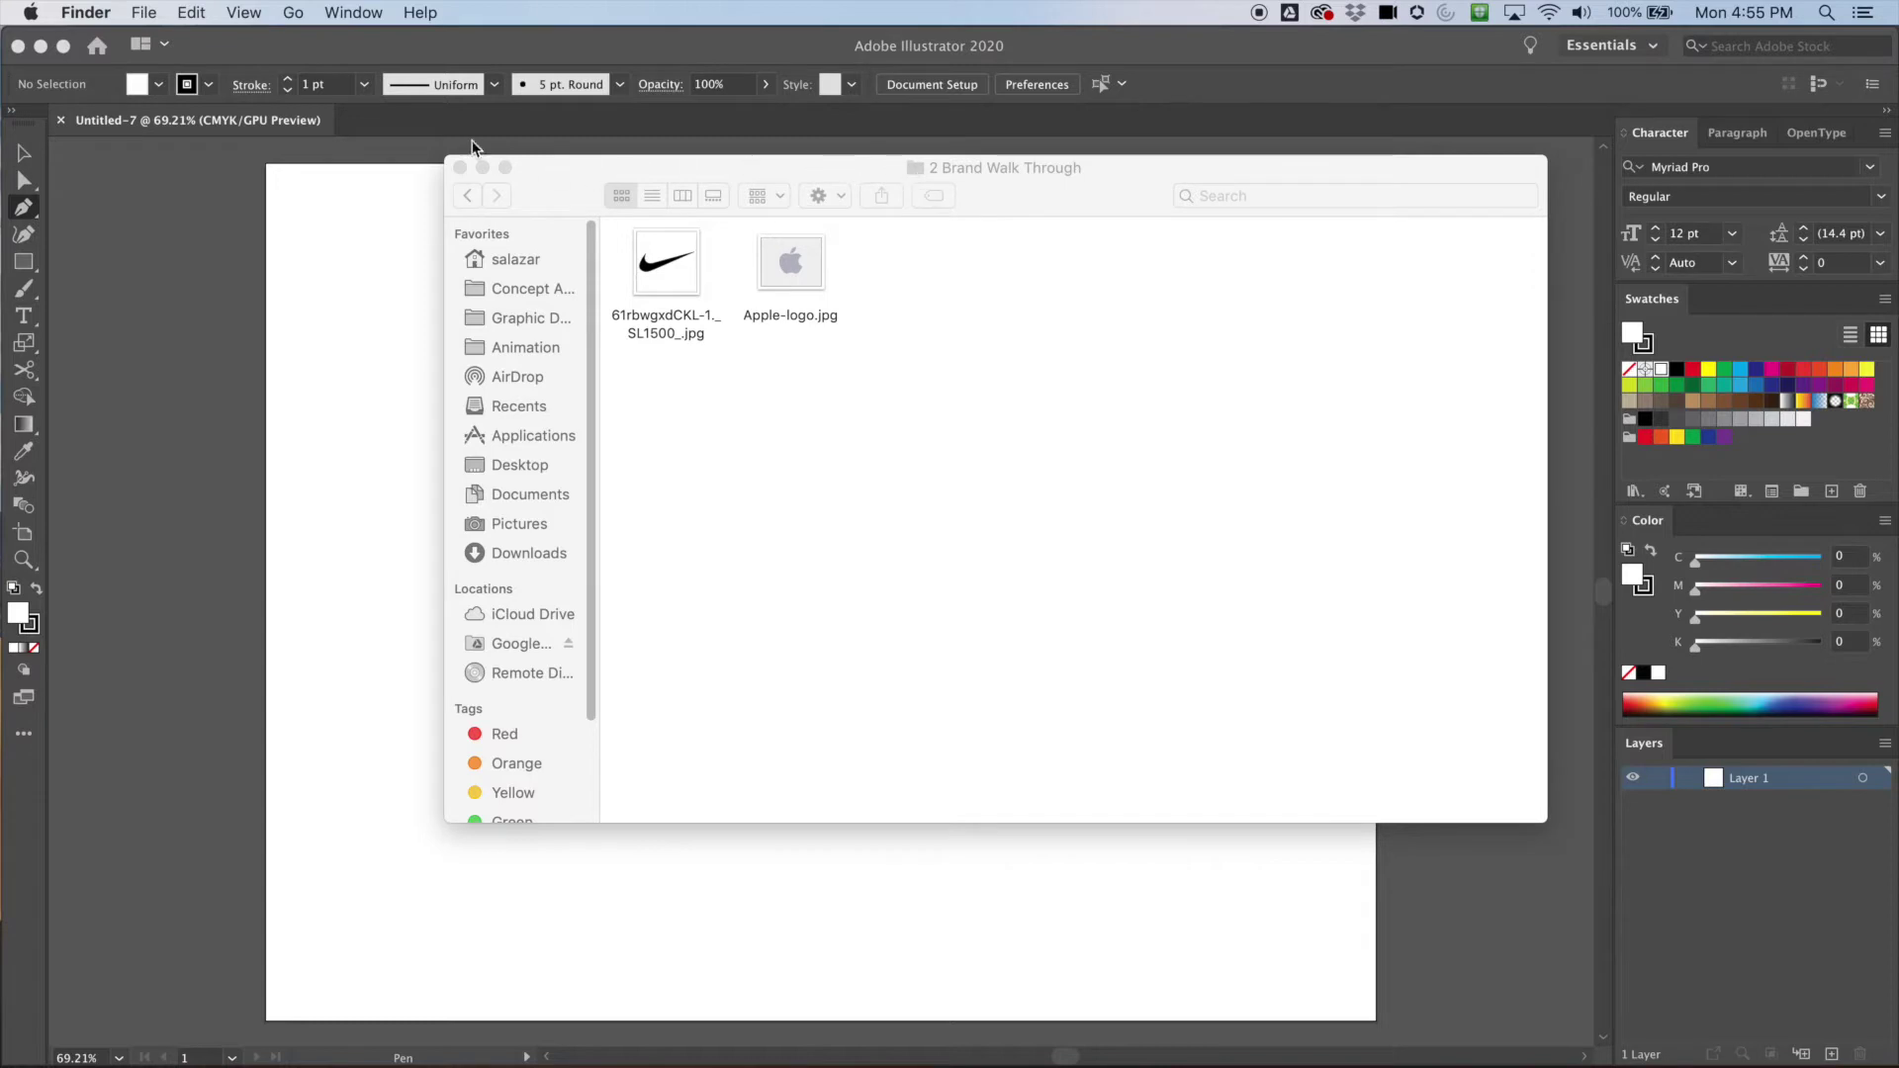
pyautogui.click(666, 271)
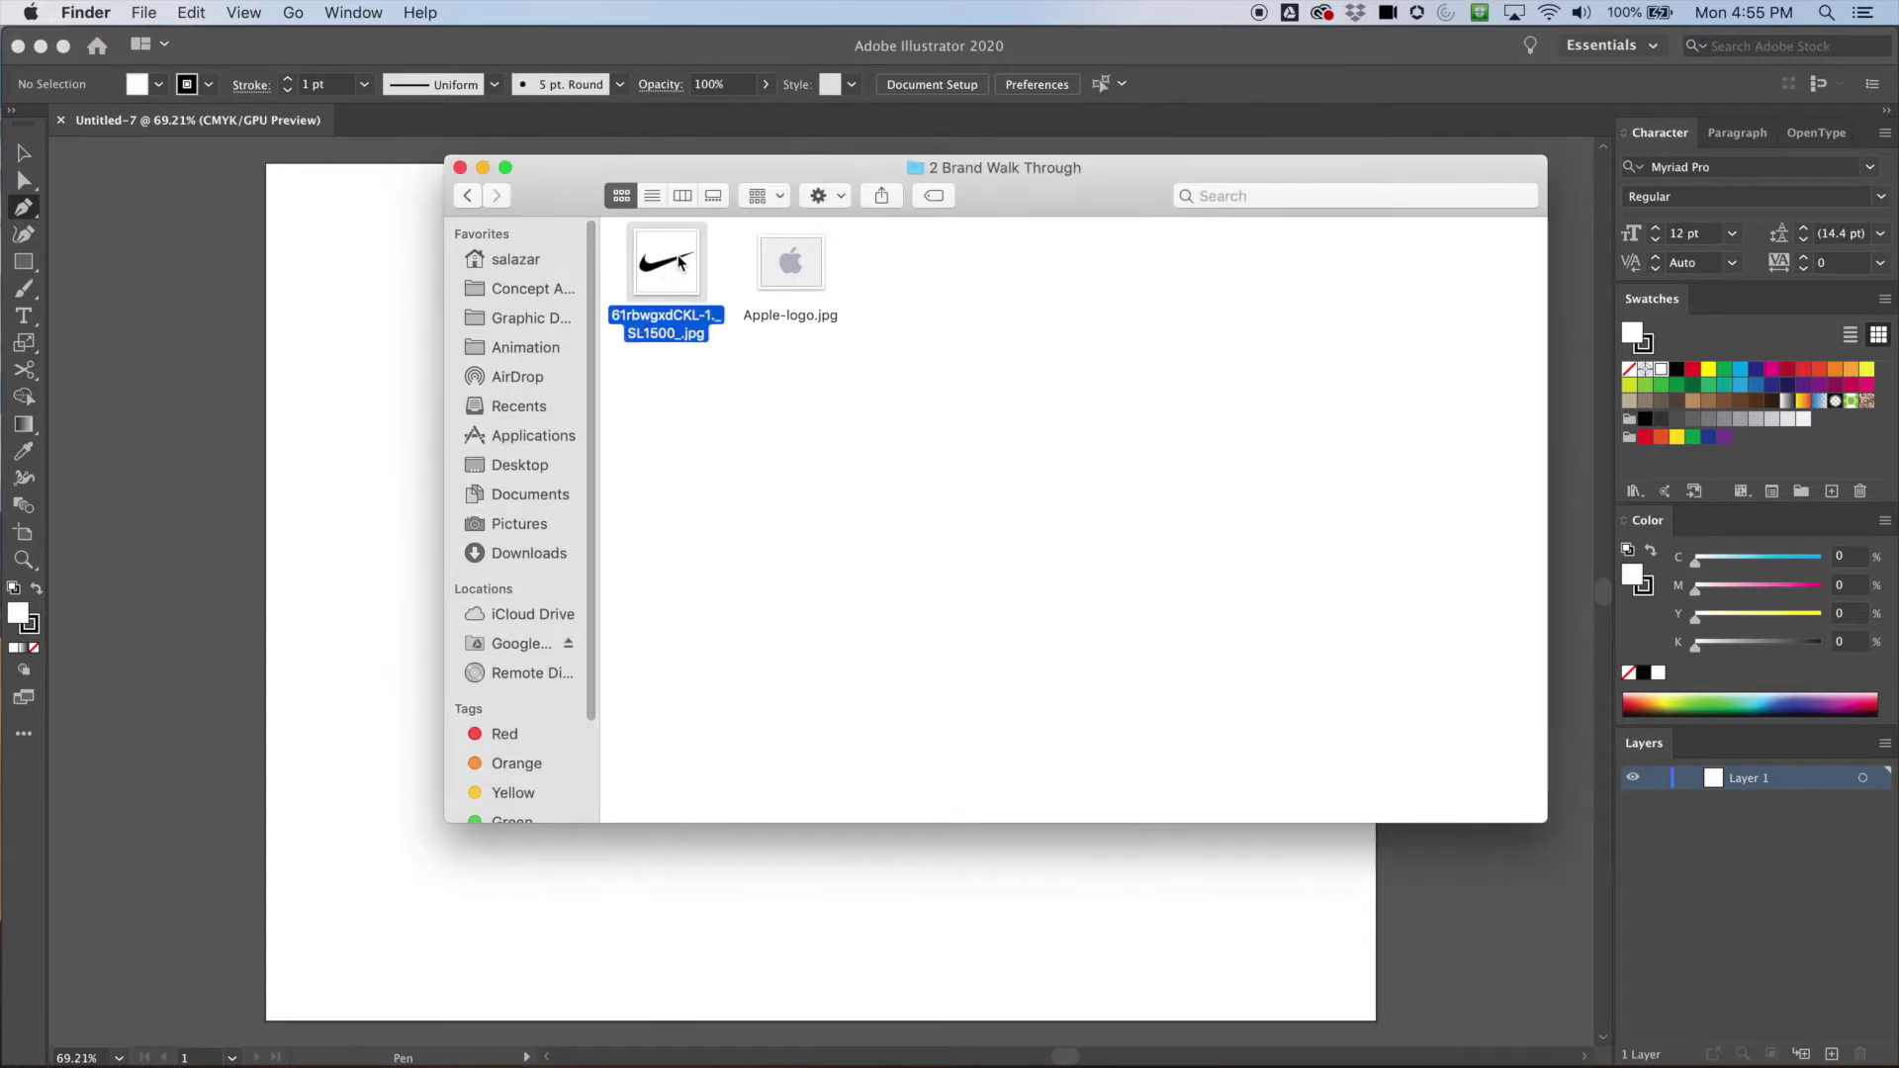
pyautogui.moveTo(671, 261); pyautogui.dragTo(335, 625)
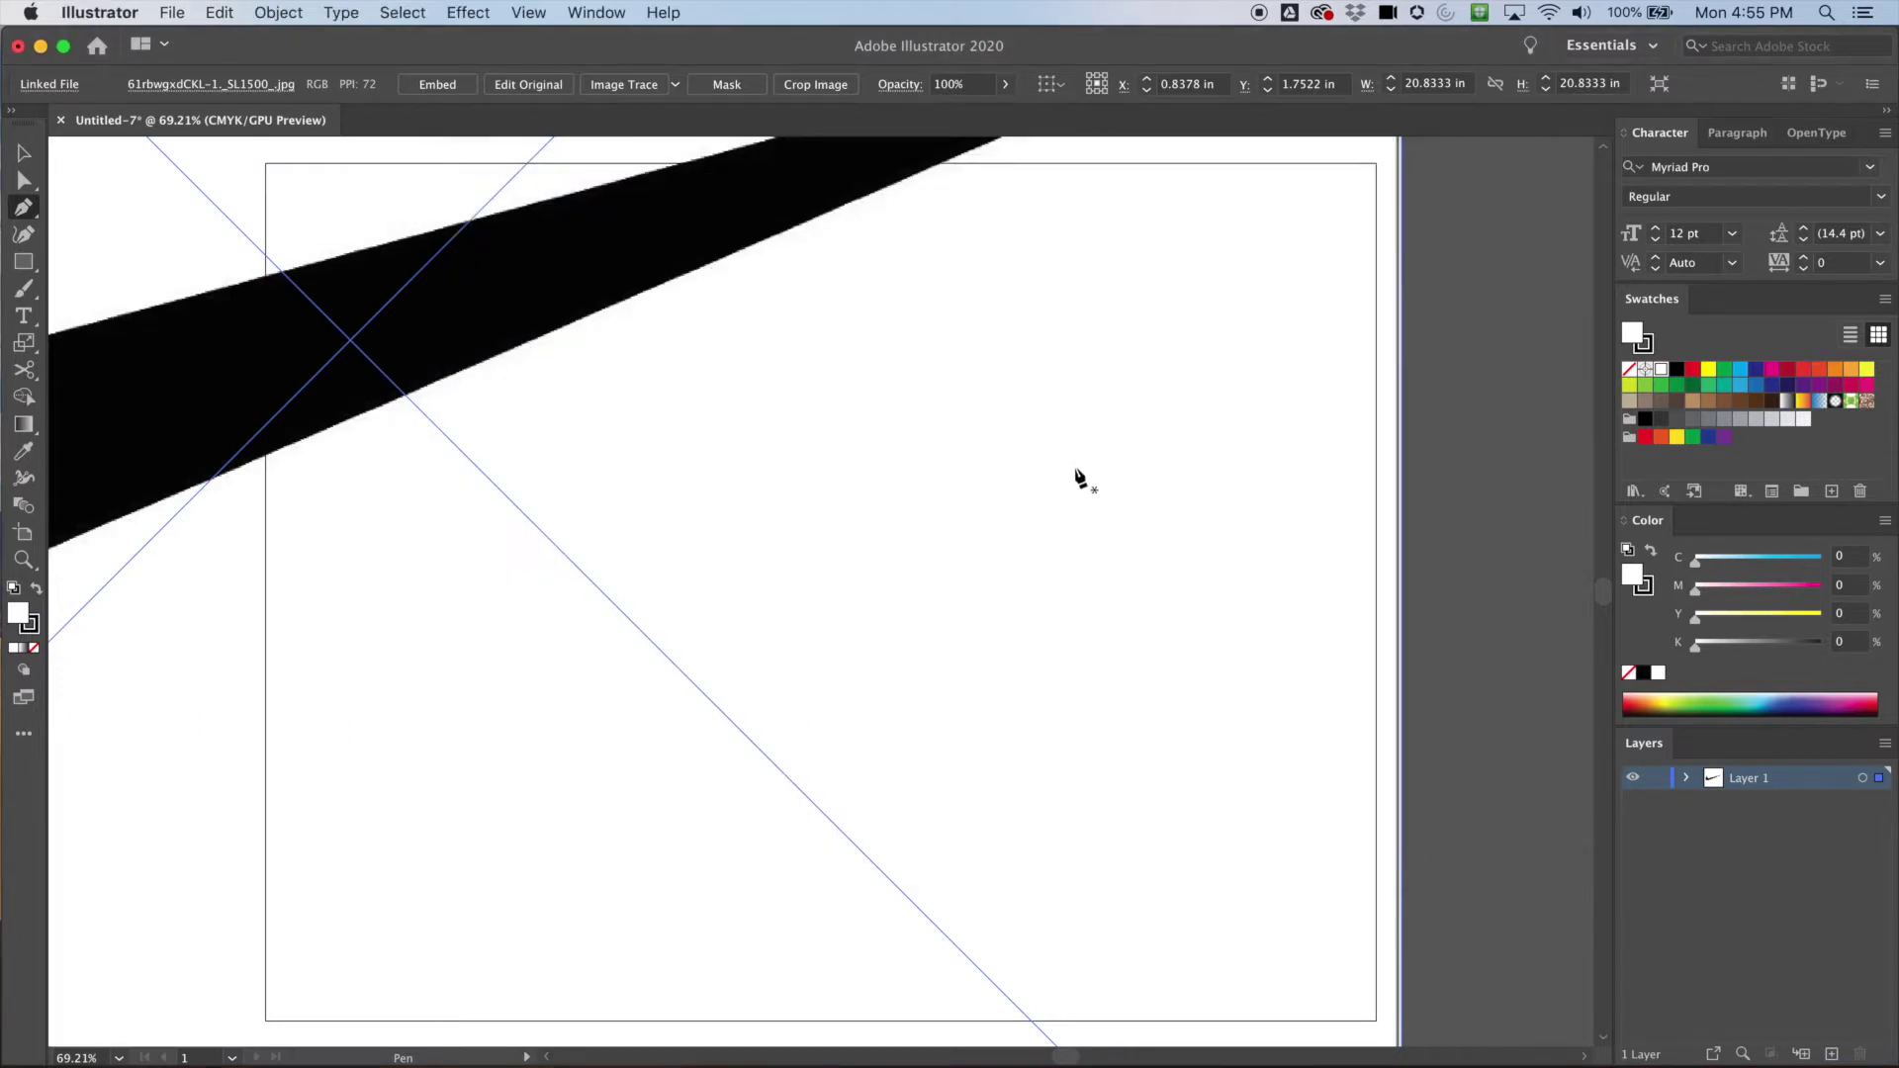
# - Undo a trial non-proportional stretch of the placed swoosh image and scale it down proportionally to about 8.85 in square
pyautogui.press('super+minus')
pyautogui.press('super+minus')
pyautogui.press('super+minus')
pyautogui.press('super+minus')
pyautogui.press('super+minus')
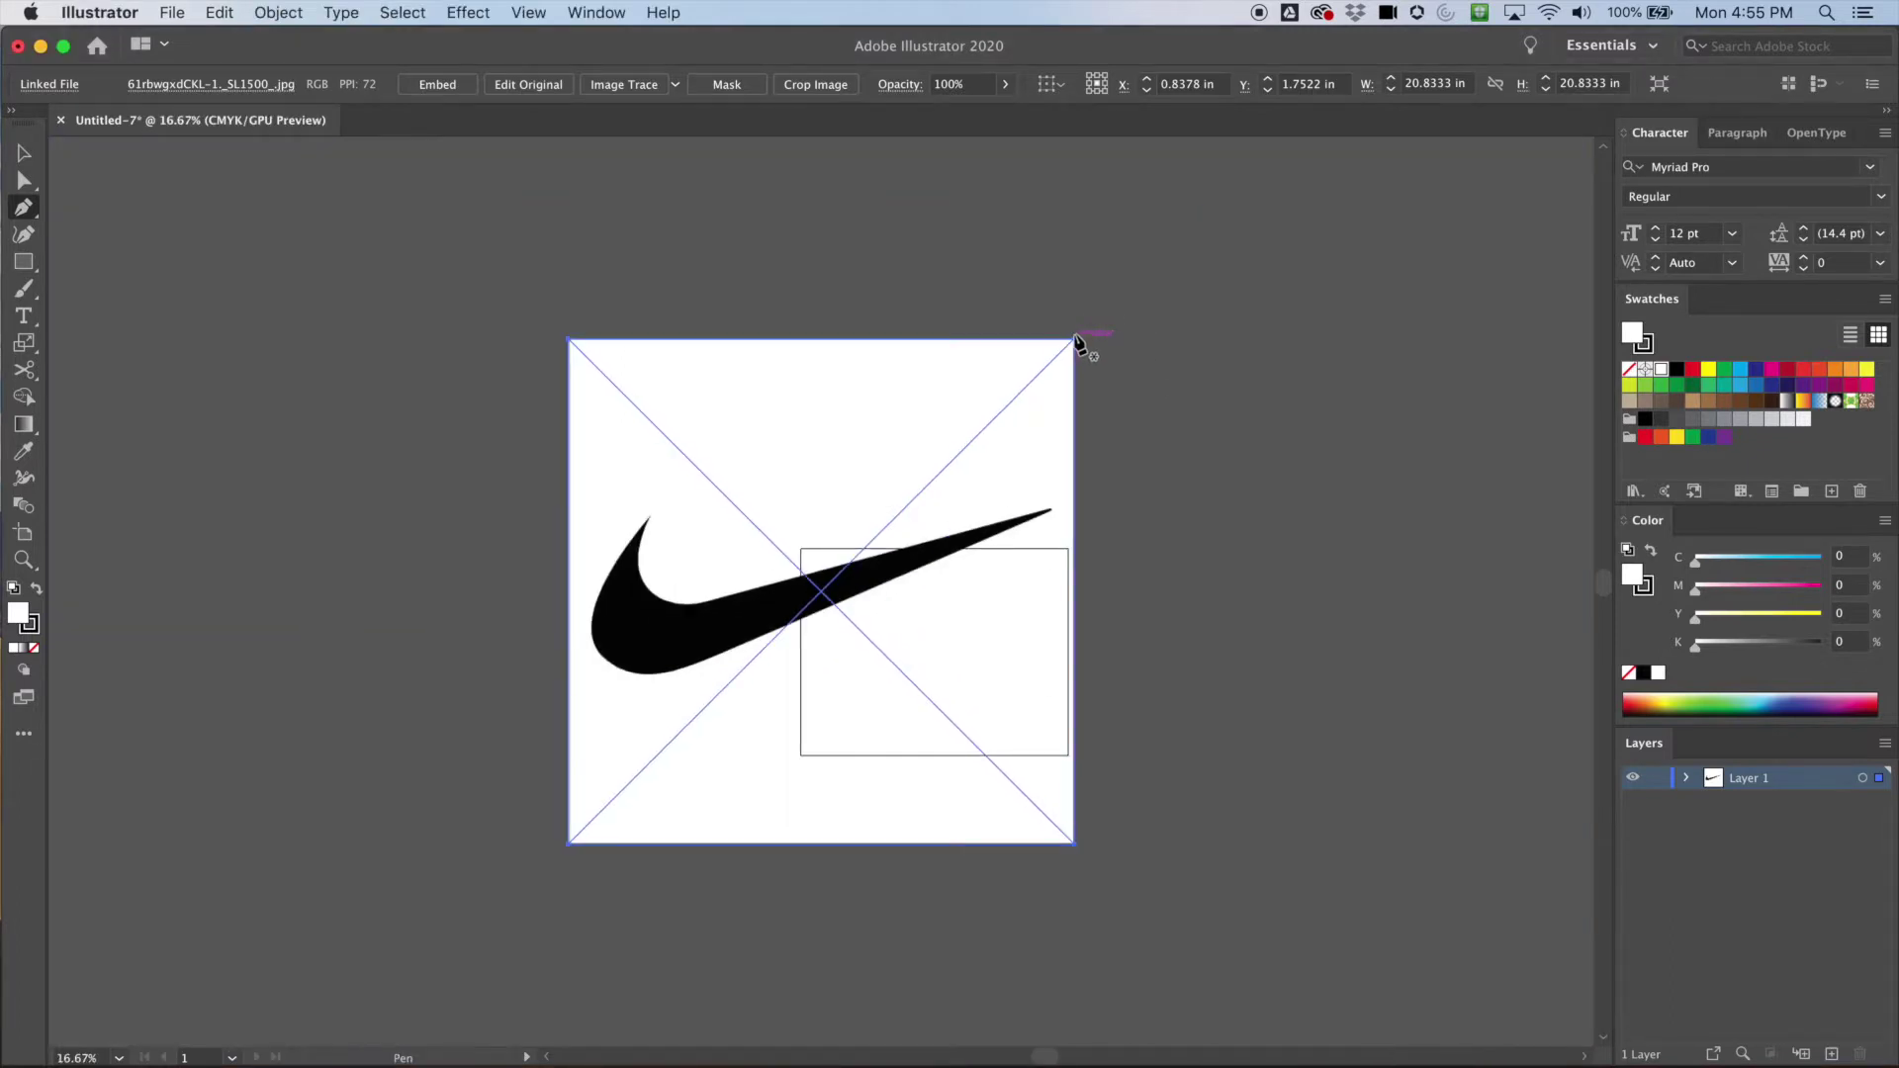
pyautogui.click(23, 152)
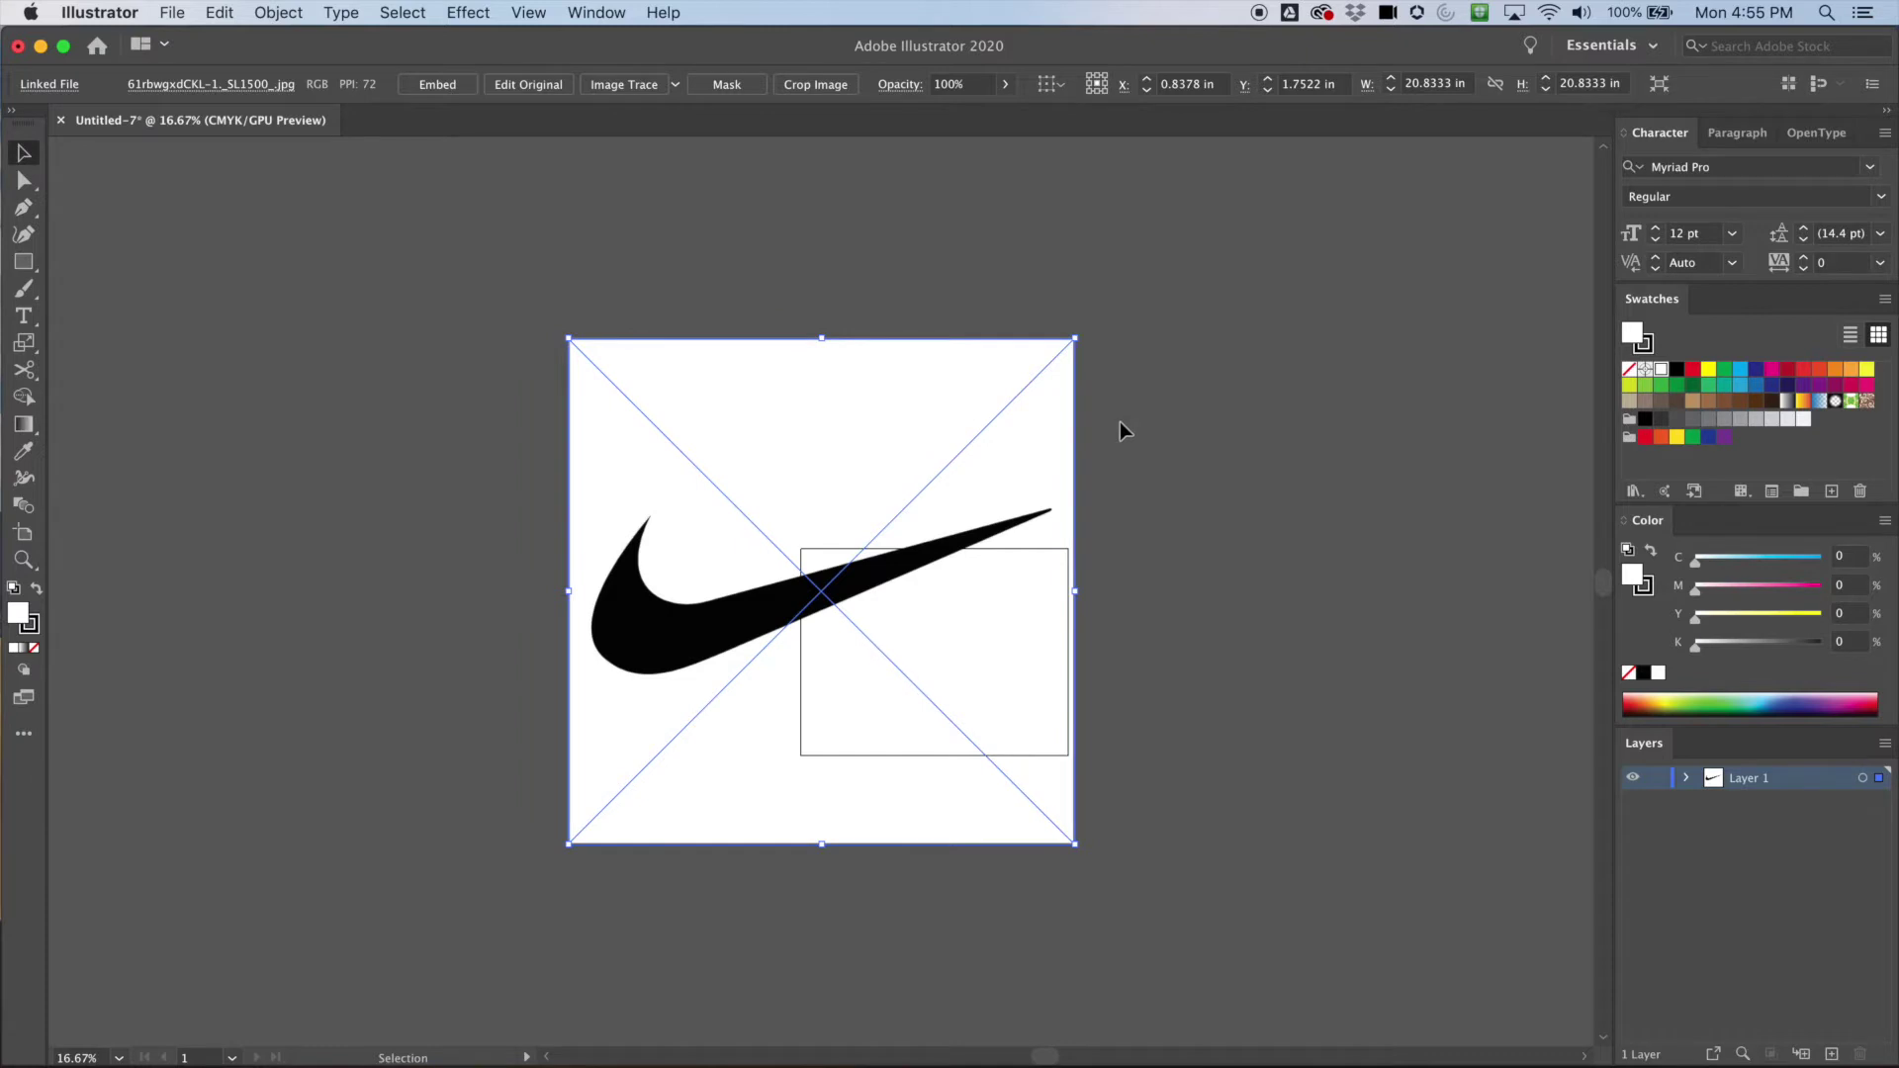
pyautogui.moveTo(1081, 338); pyautogui.dragTo(1093, 666)
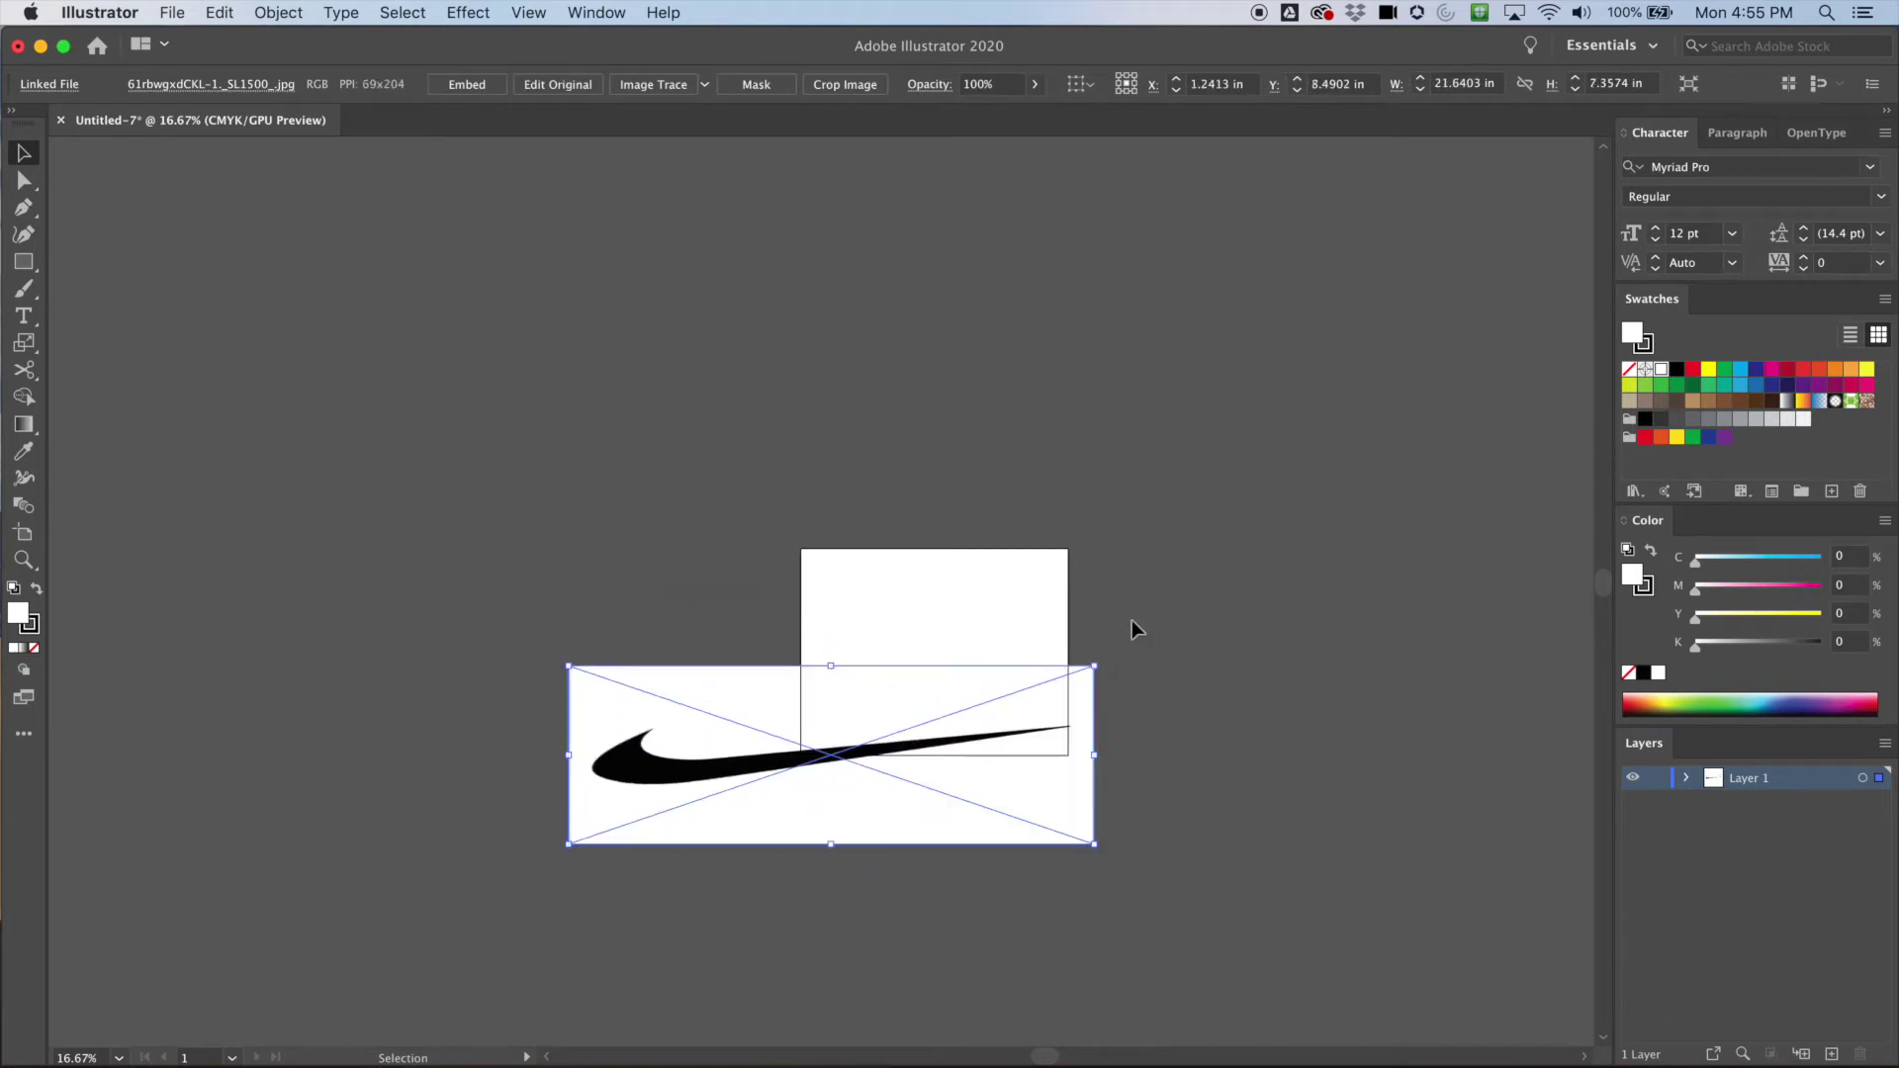
pyautogui.press('super+z')
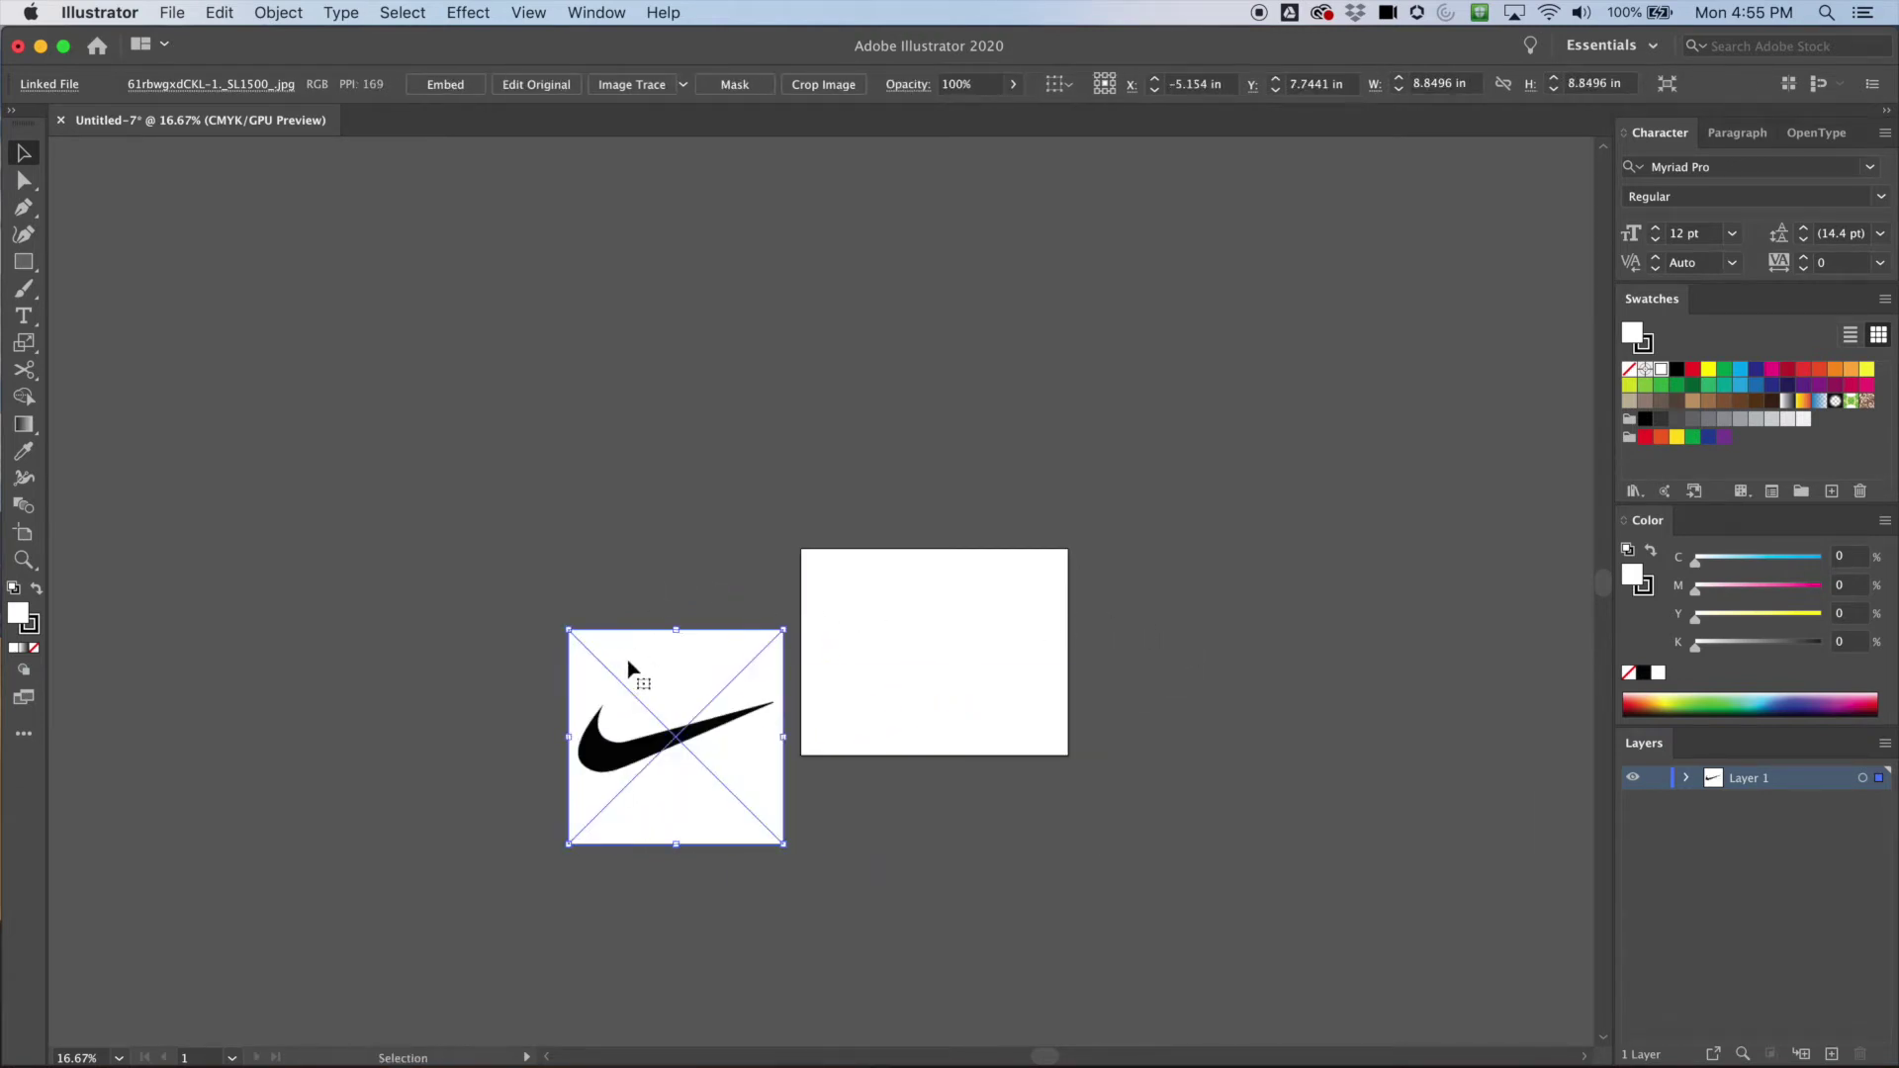
# - Move the swoosh image onto the artboard's upper-left area, scale it proportionally to about 5.78 in square and deselect it
pyautogui.moveTo(609, 740); pyautogui.dragTo(833, 613)
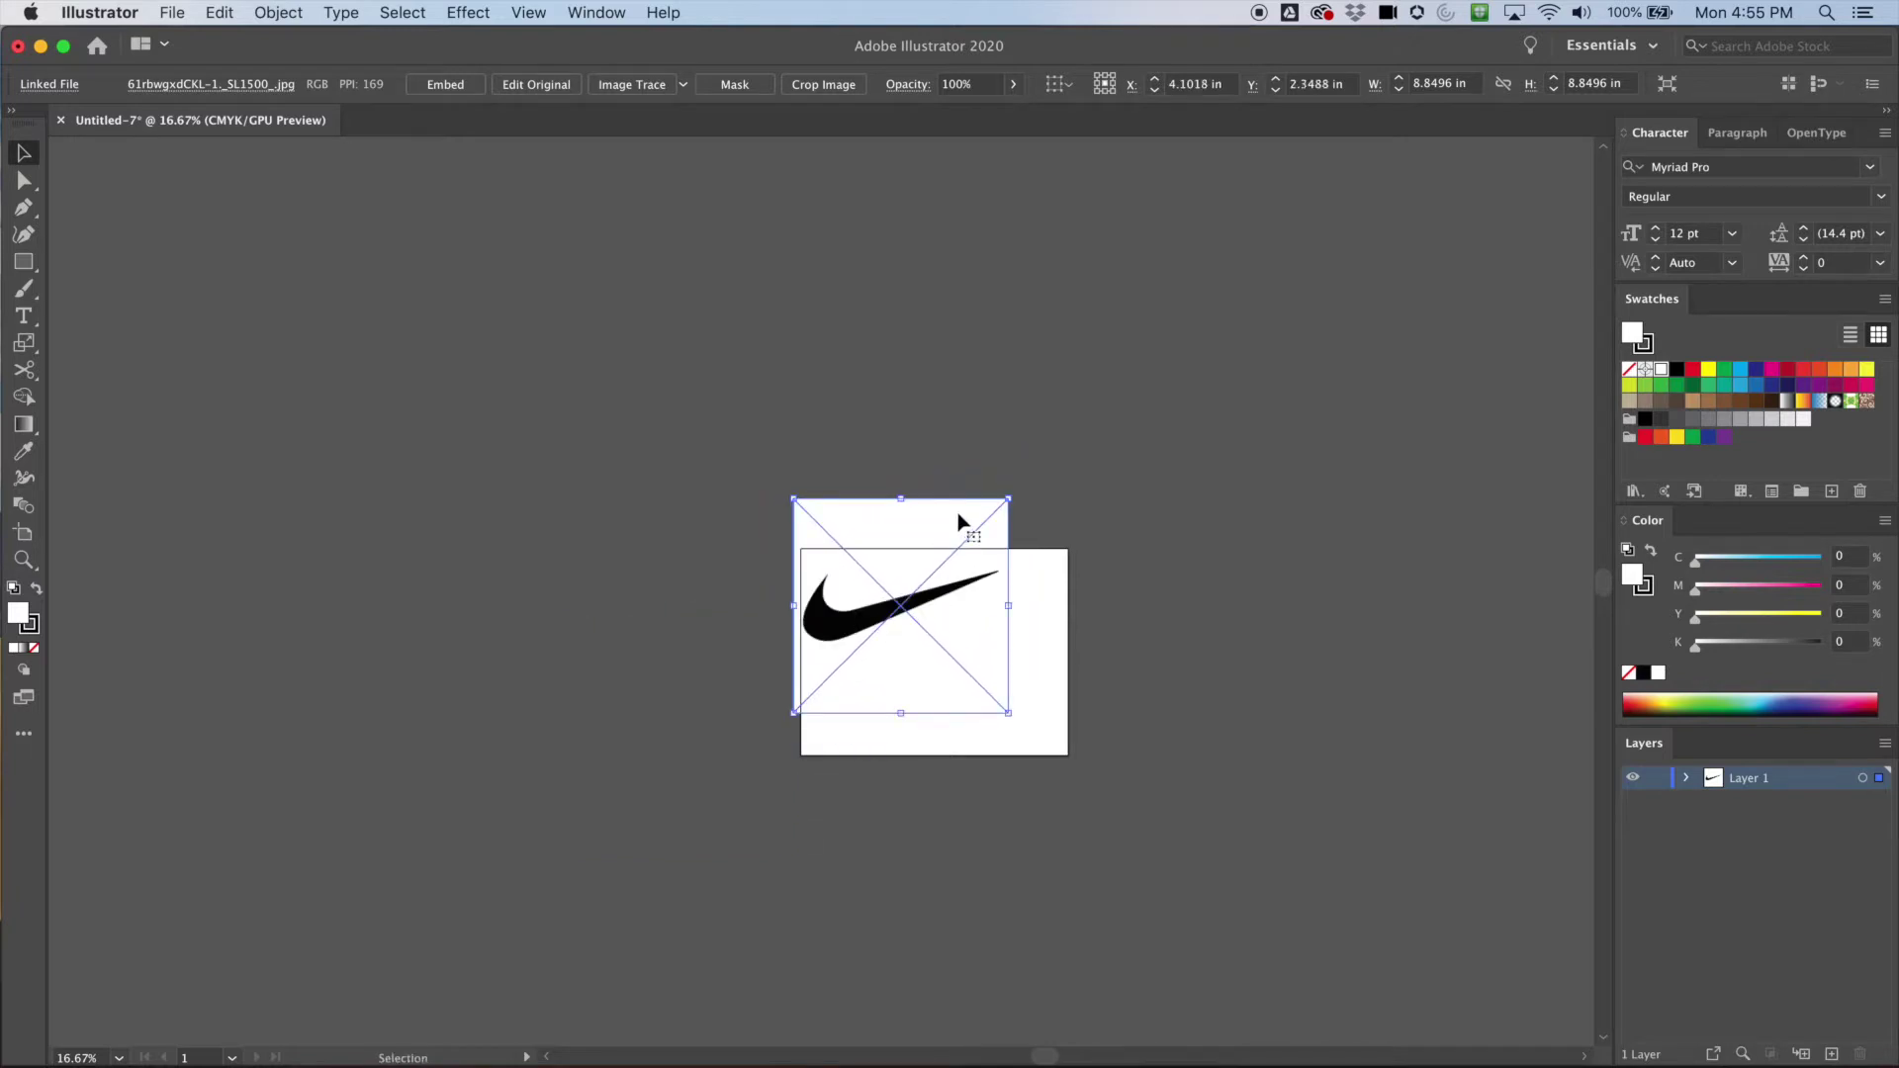
pyautogui.moveTo(1008, 500); pyautogui.dragTo(952, 560)
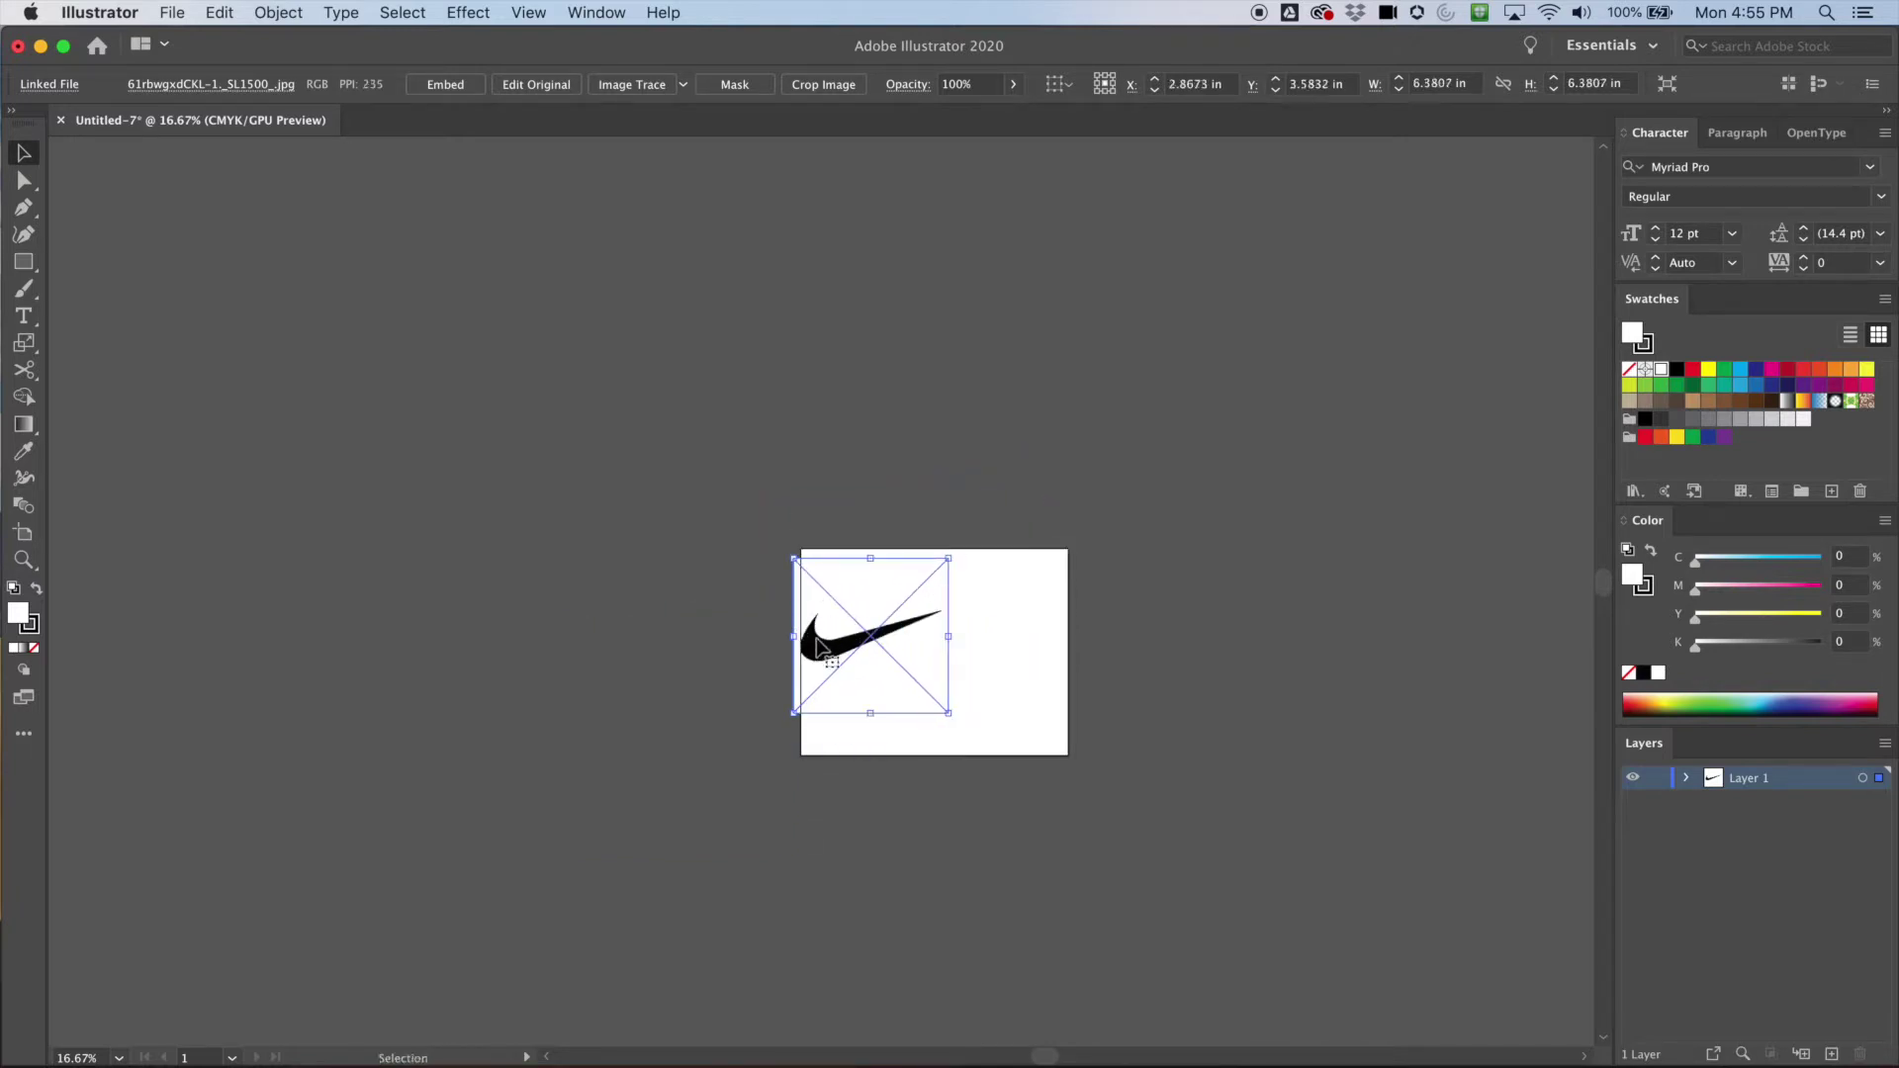
pyautogui.moveTo(825, 654); pyautogui.dragTo(846, 637)
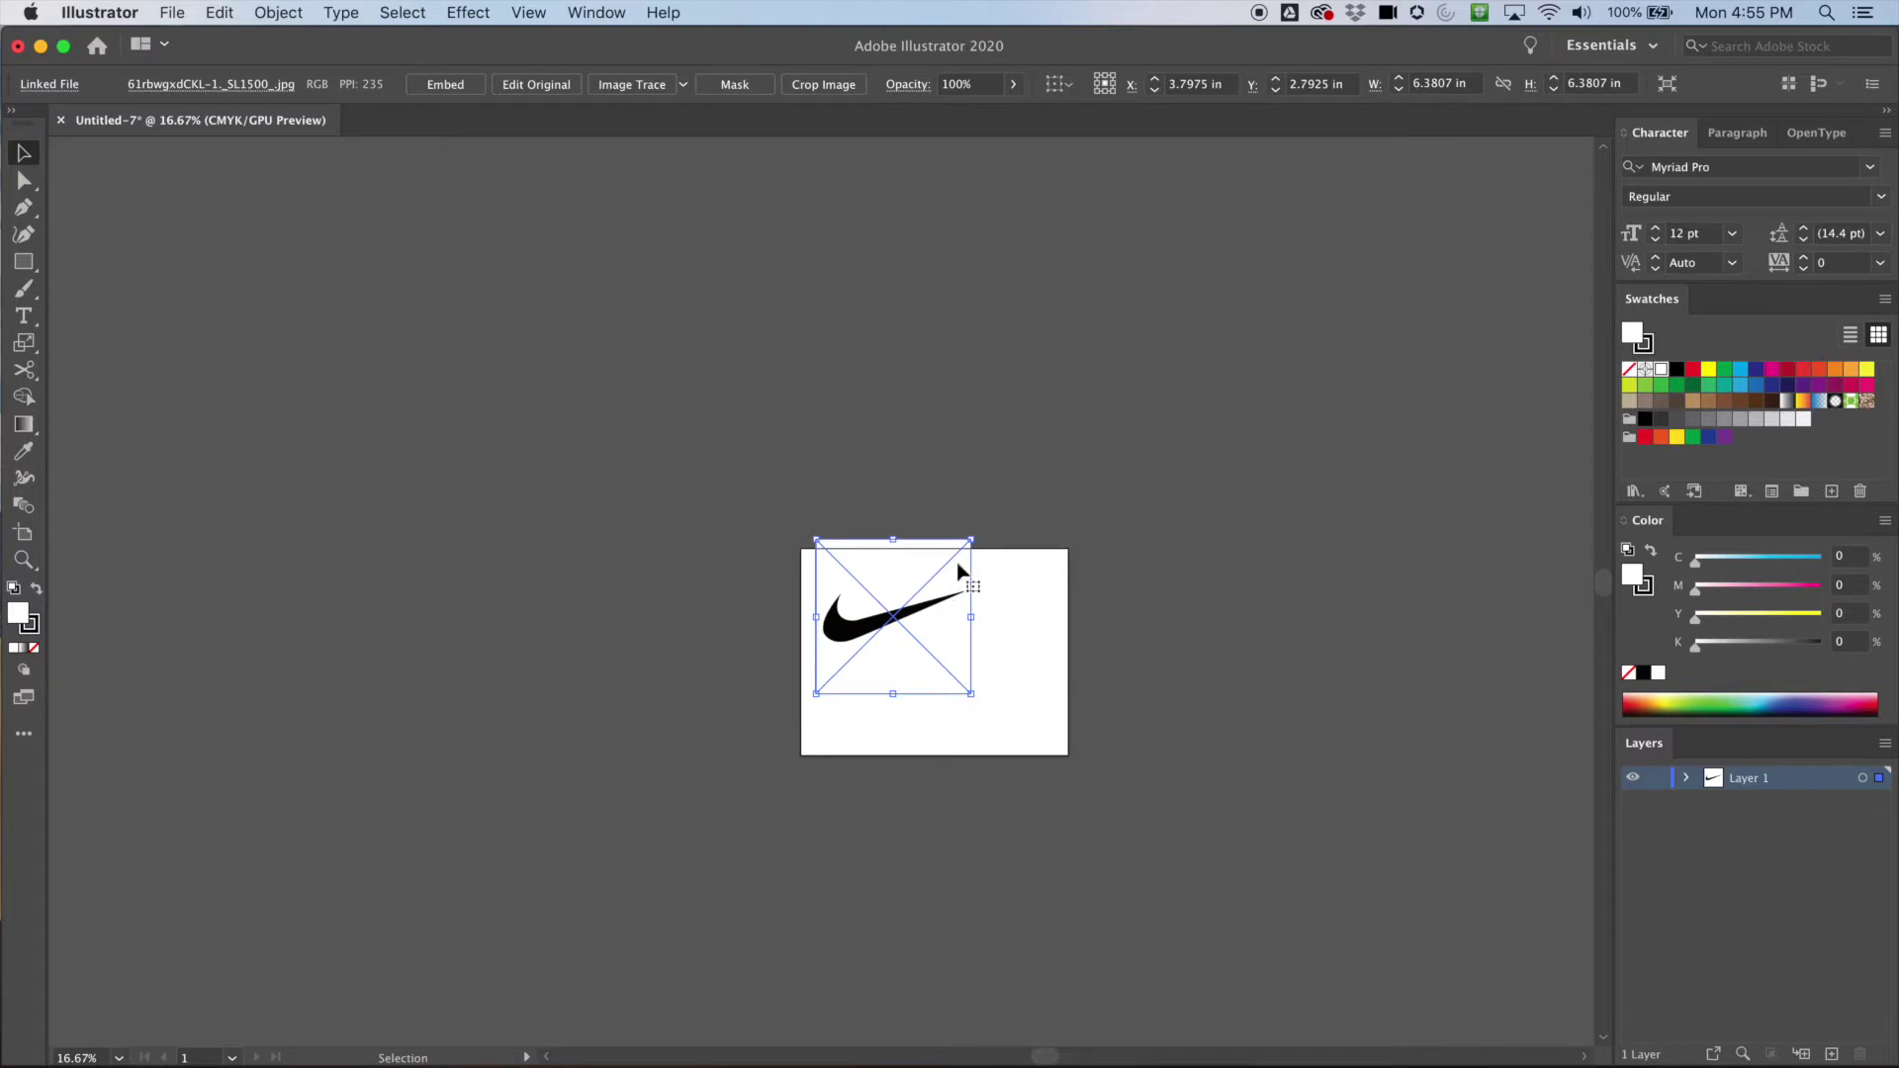
pyautogui.moveTo(960, 559); pyautogui.dragTo(953, 569)
pyautogui.press('super+equal')
pyautogui.press('super+equal')
pyautogui.press('super+equal')
pyautogui.press('super+equal')
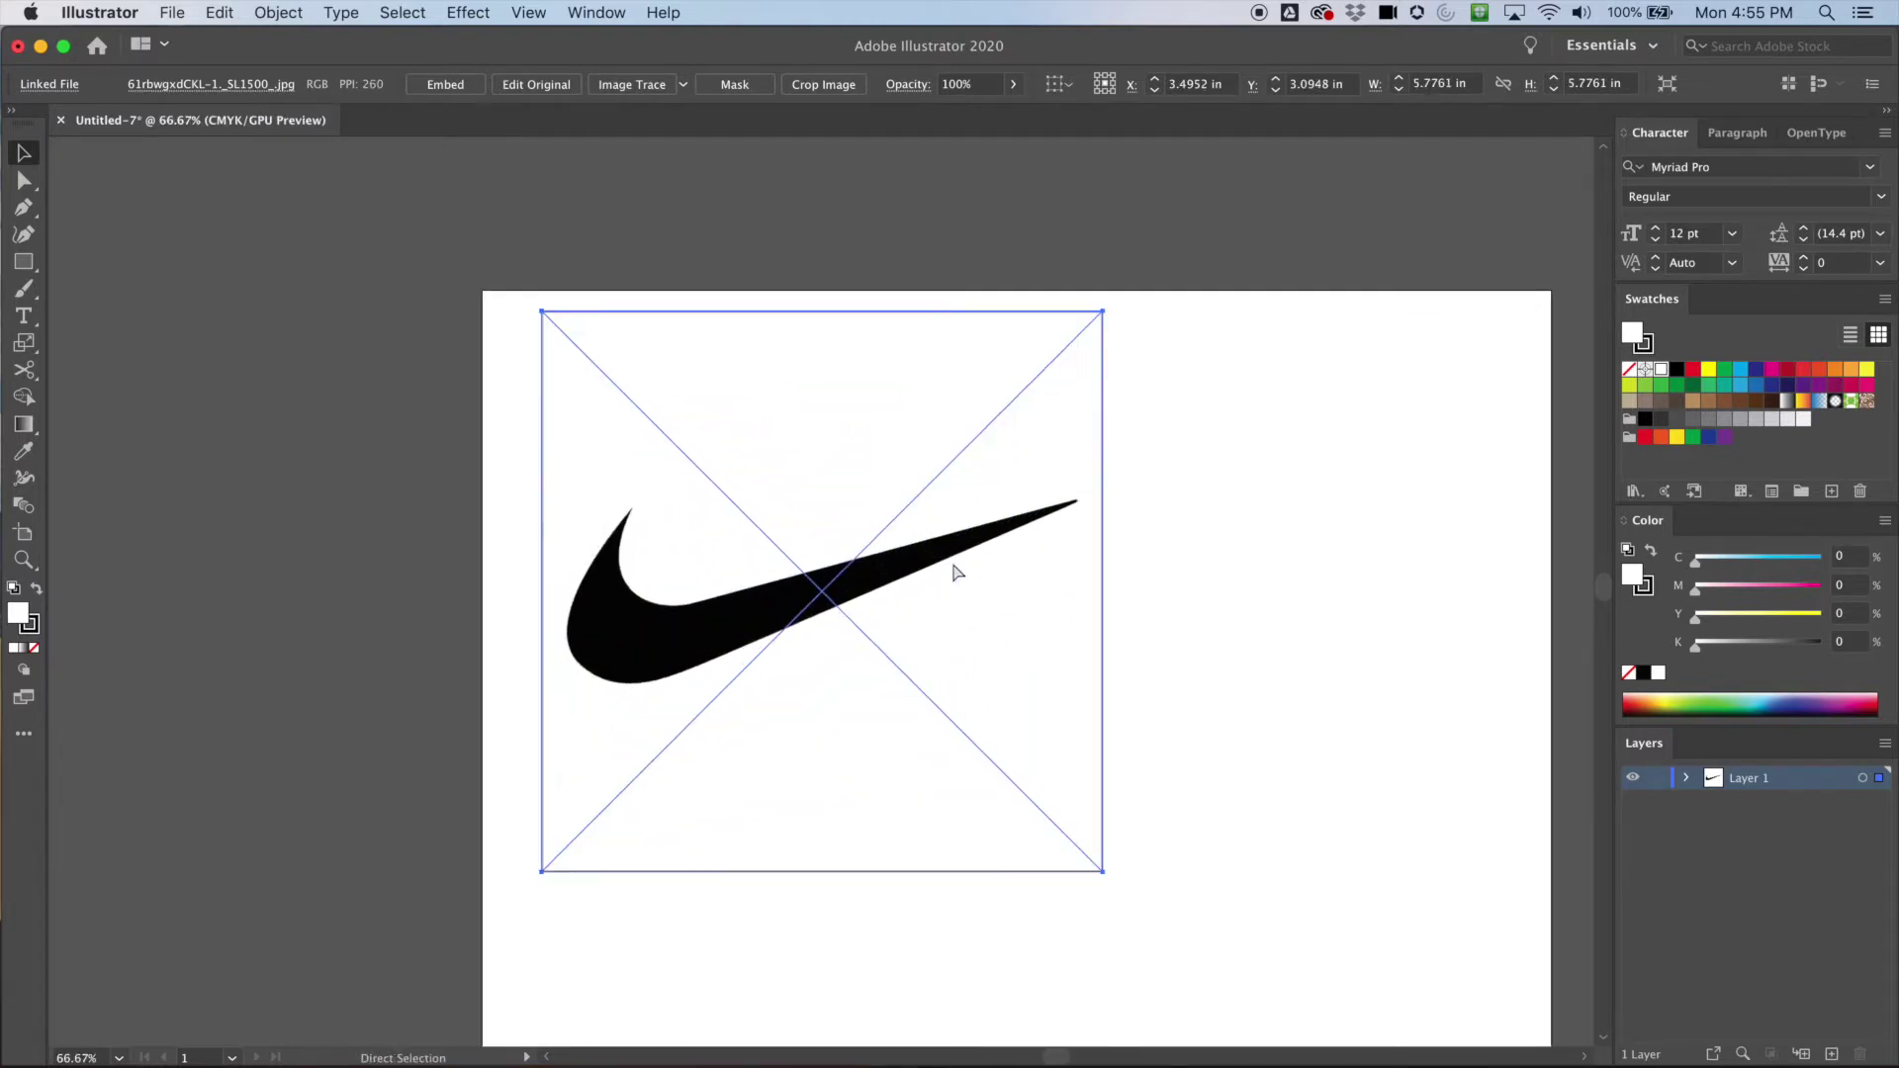
pyautogui.click(1261, 471)
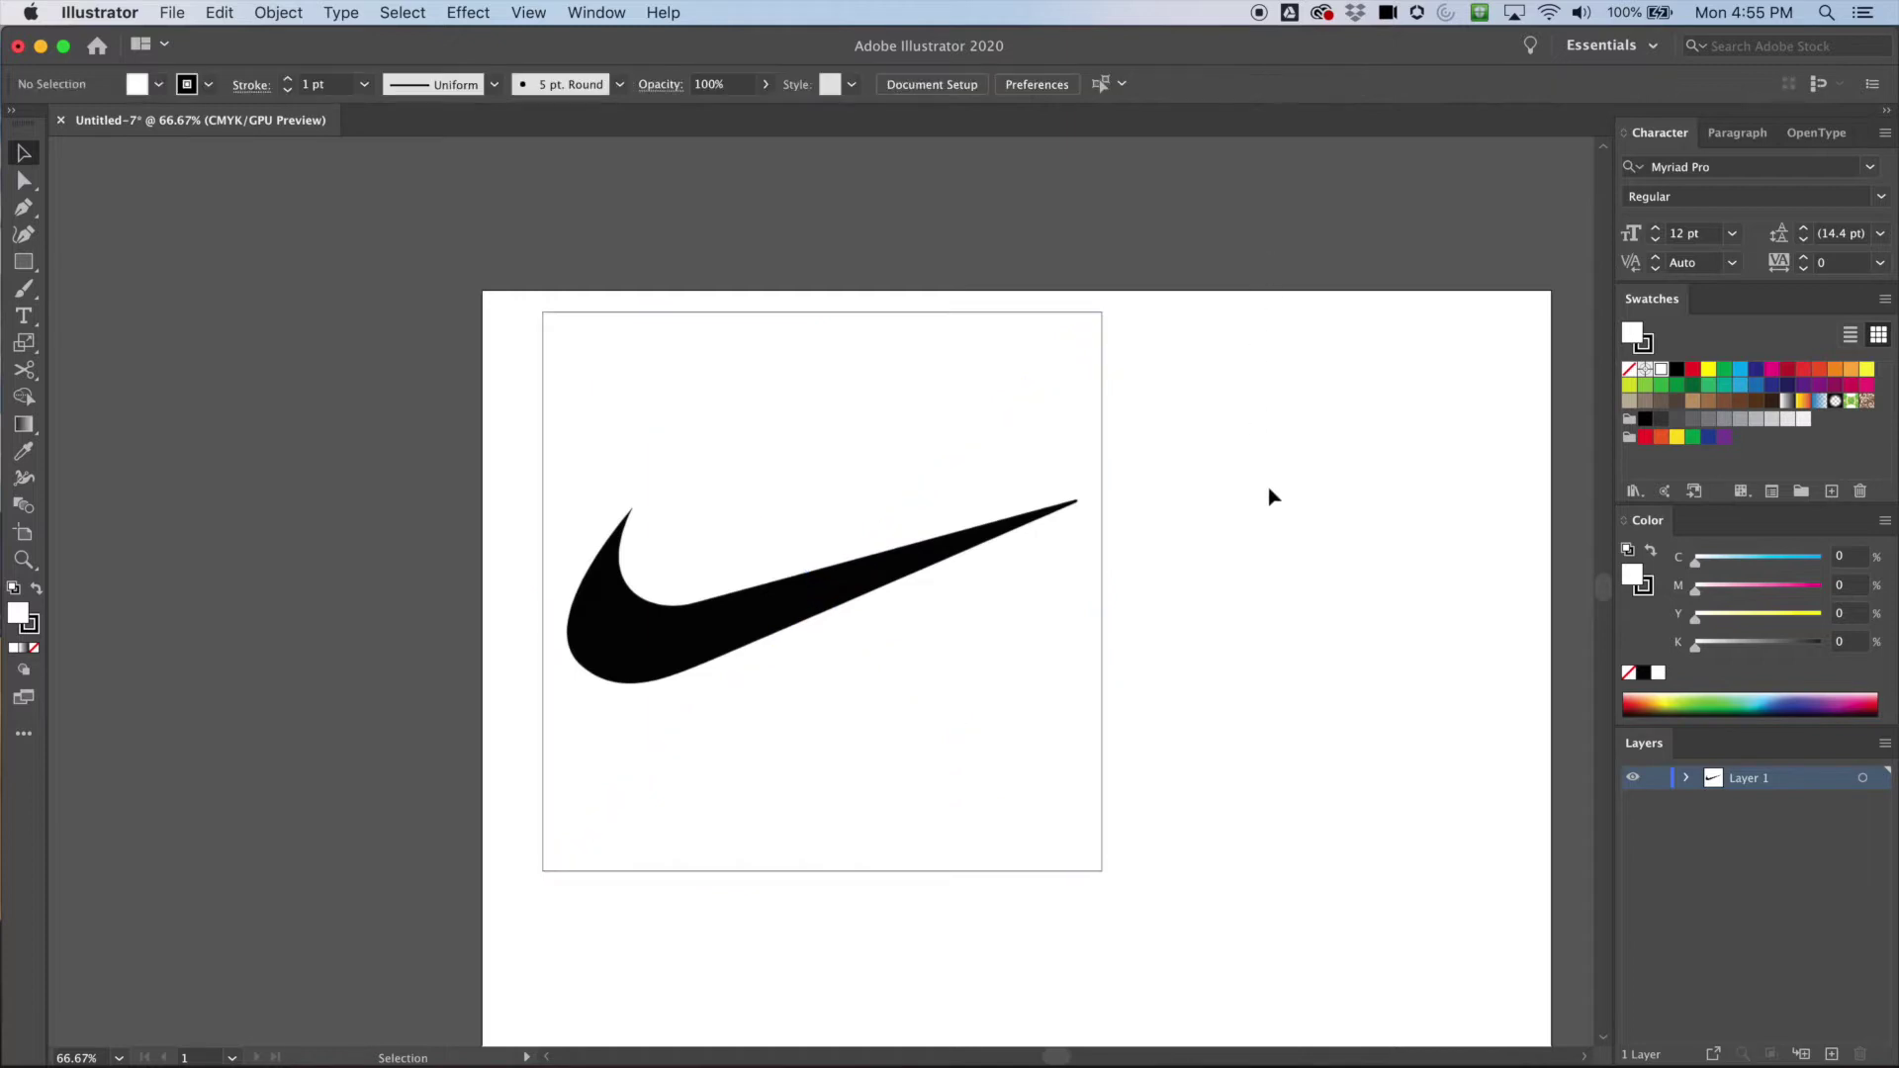
# - Turn the layer holding the swoosh image into a template layer
pyautogui.moveTo(1293, 603); pyautogui.dragTo(1035, 465)
pyautogui.scroll(2, 1088, 494)
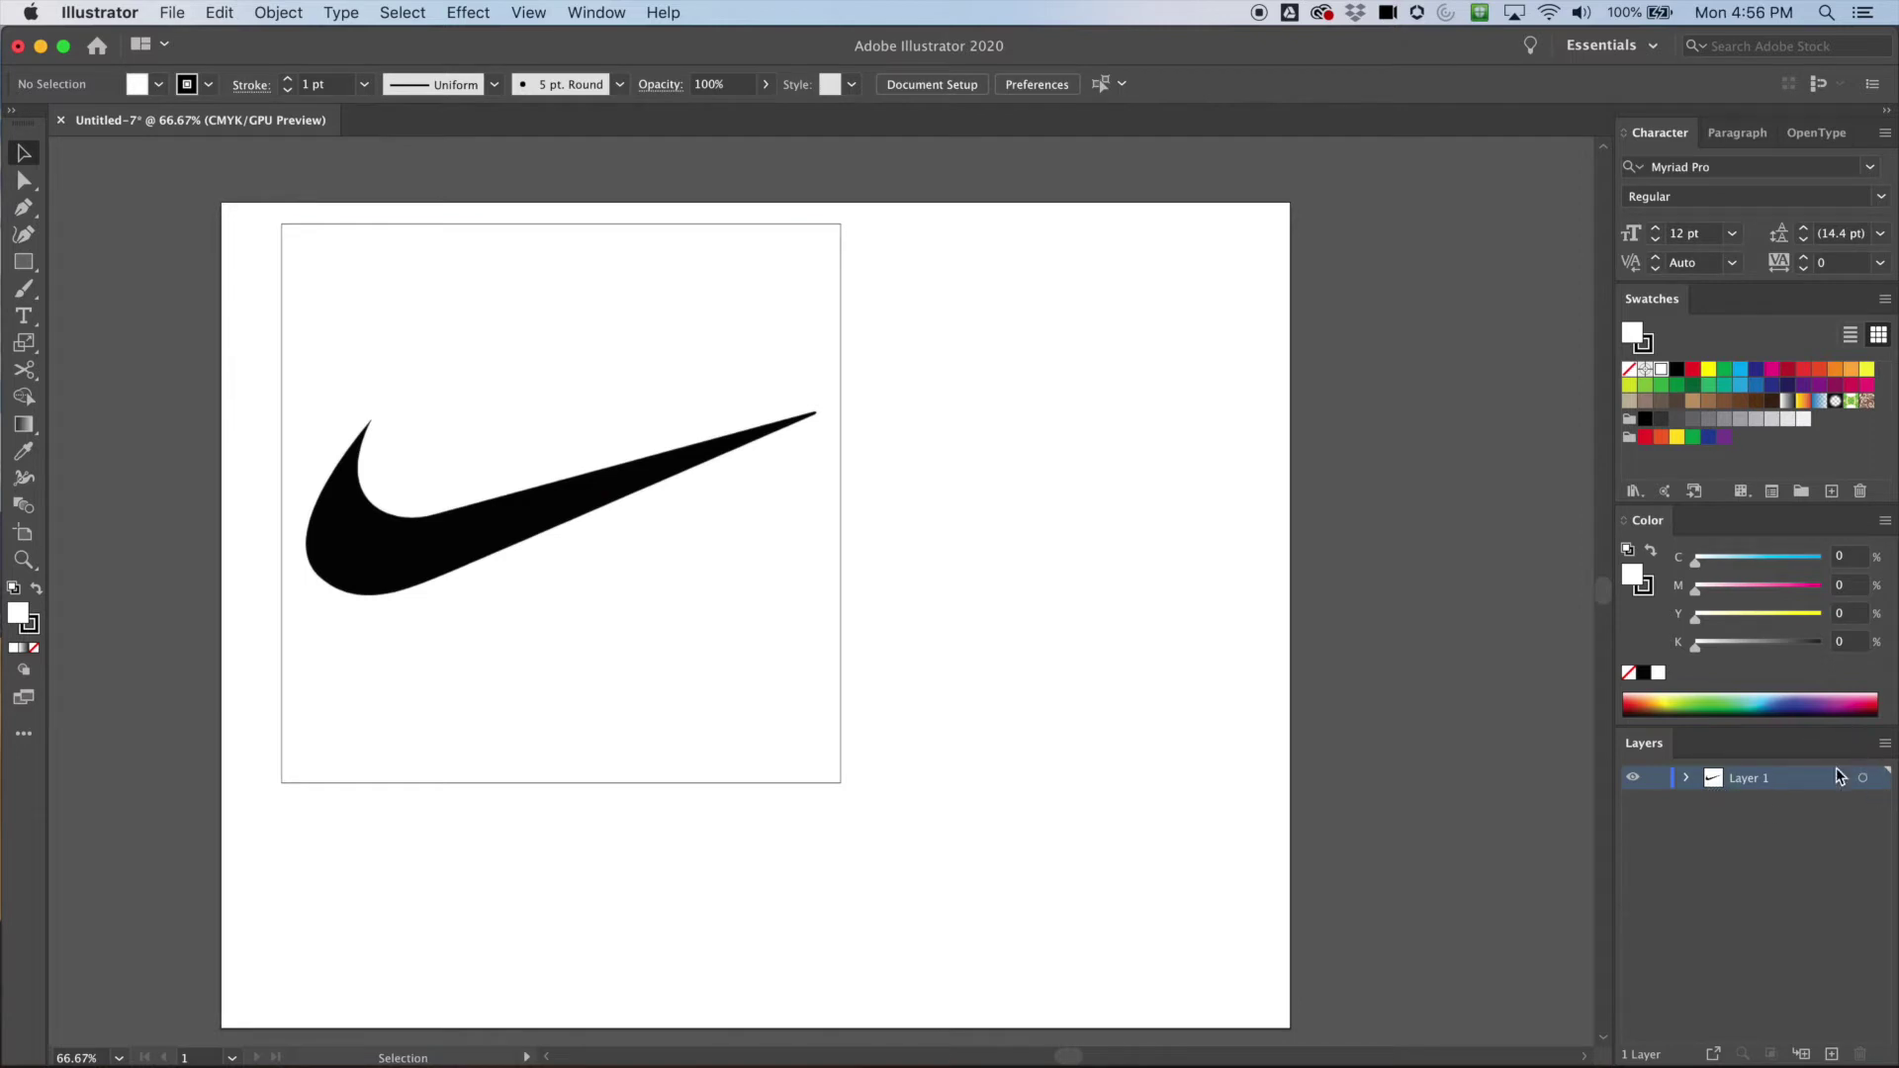
pyautogui.click(1883, 746)
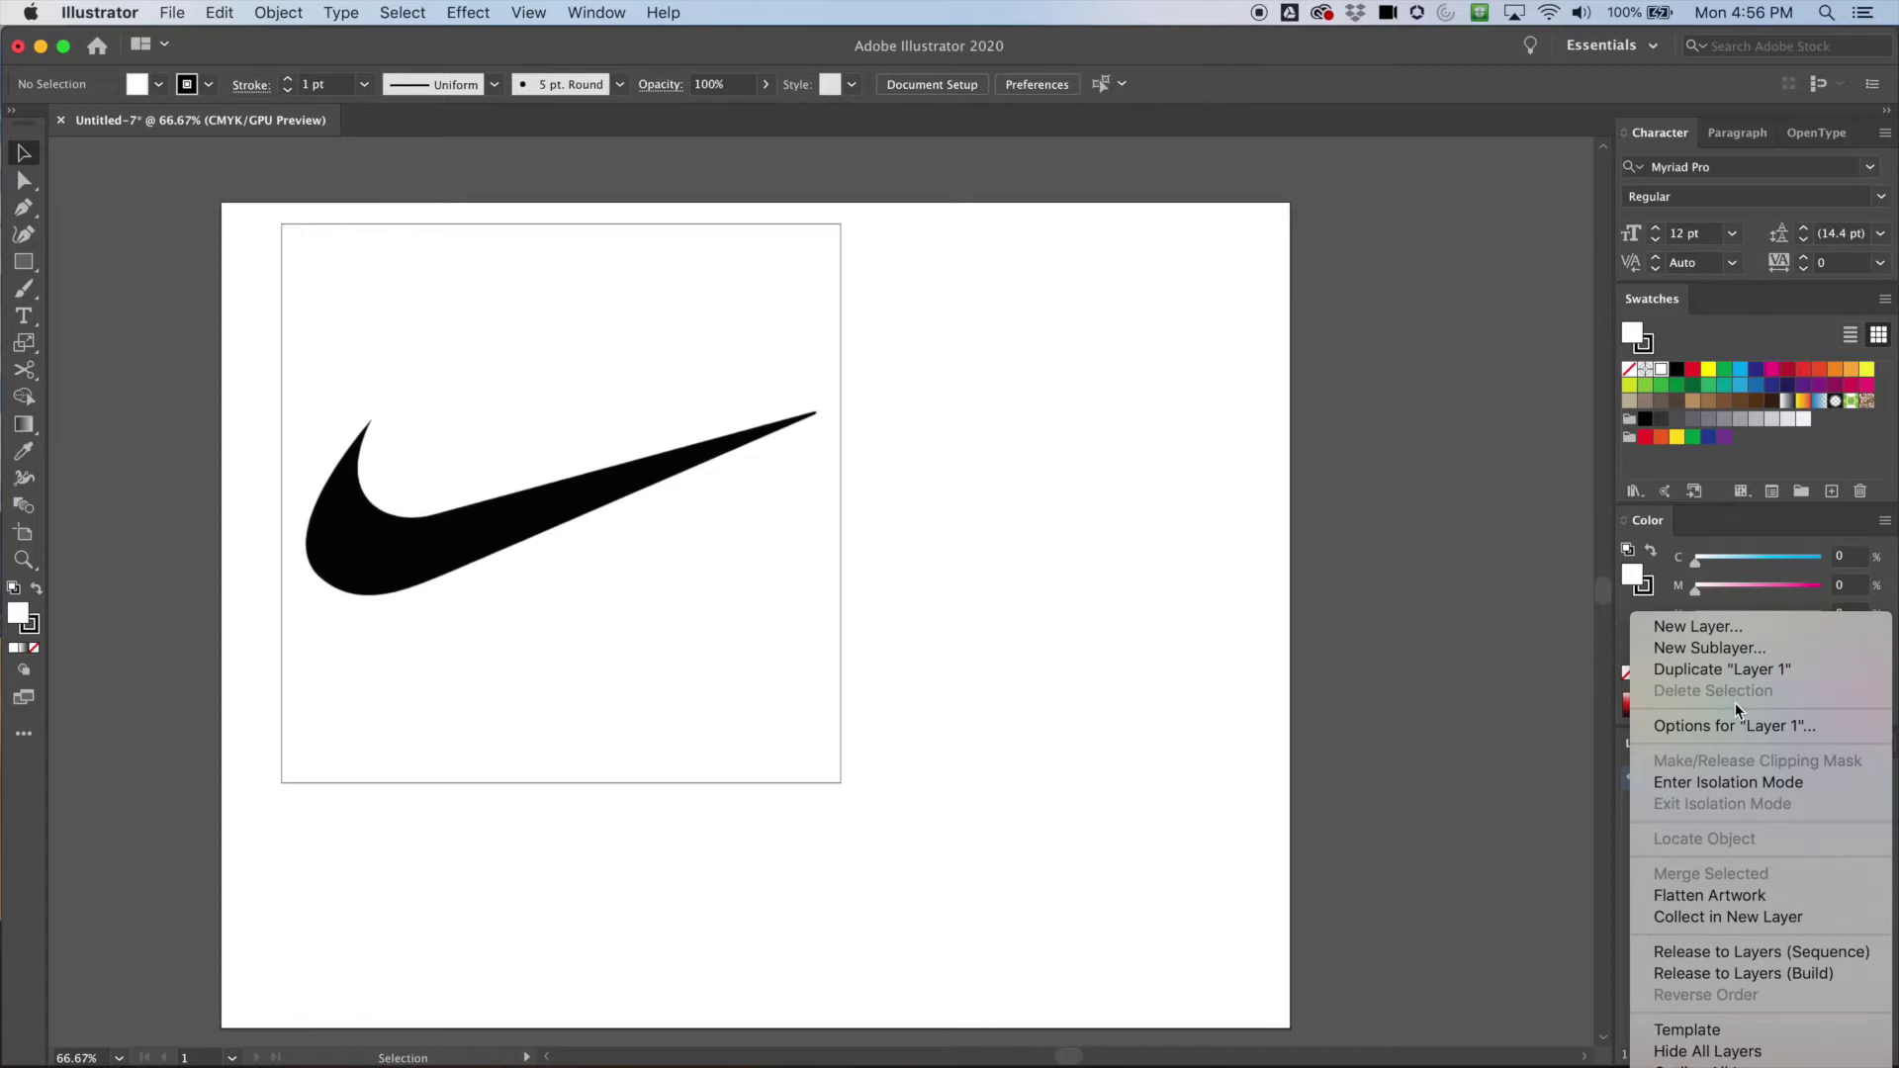
pyautogui.click(1700, 1033)
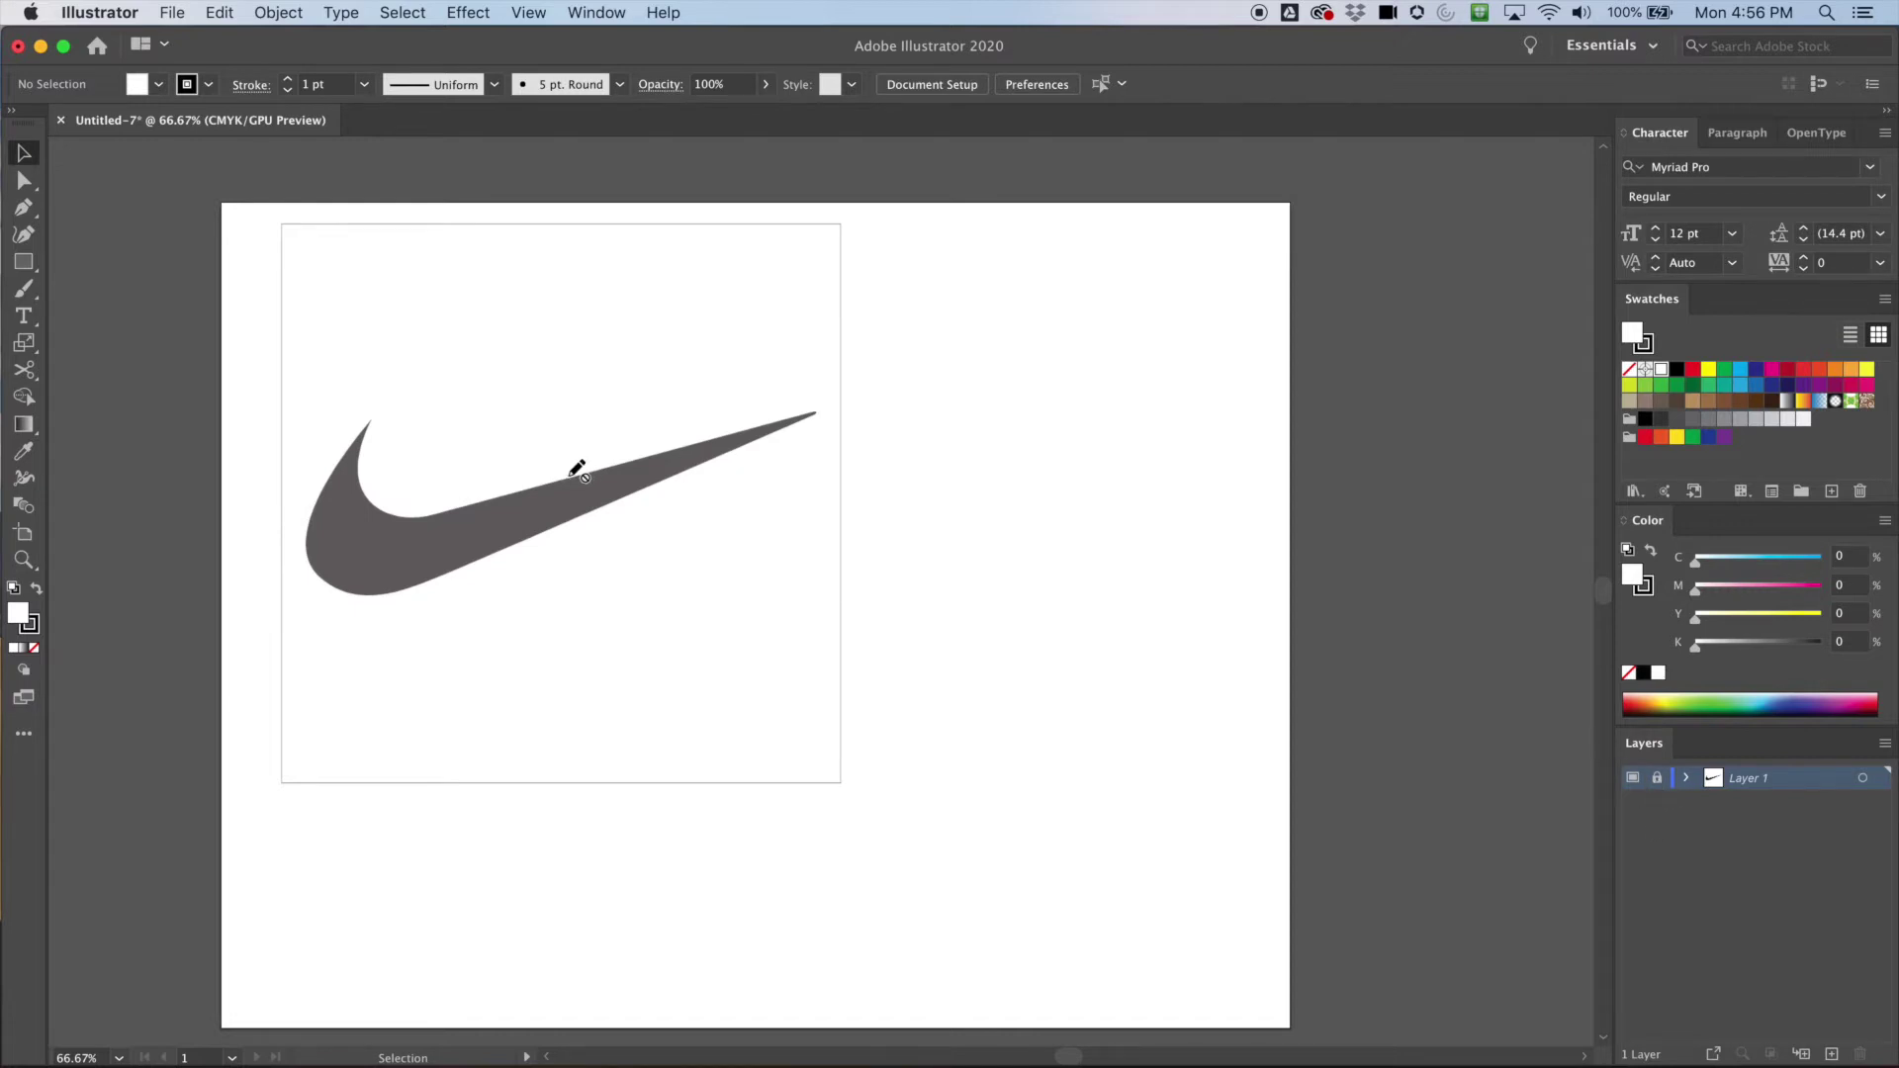
pyautogui.click(4, 150)
pyautogui.click(24, 152)
pyautogui.click(1657, 778)
# - Create a new layer above the template layer with the default options
pyautogui.press('super+1')
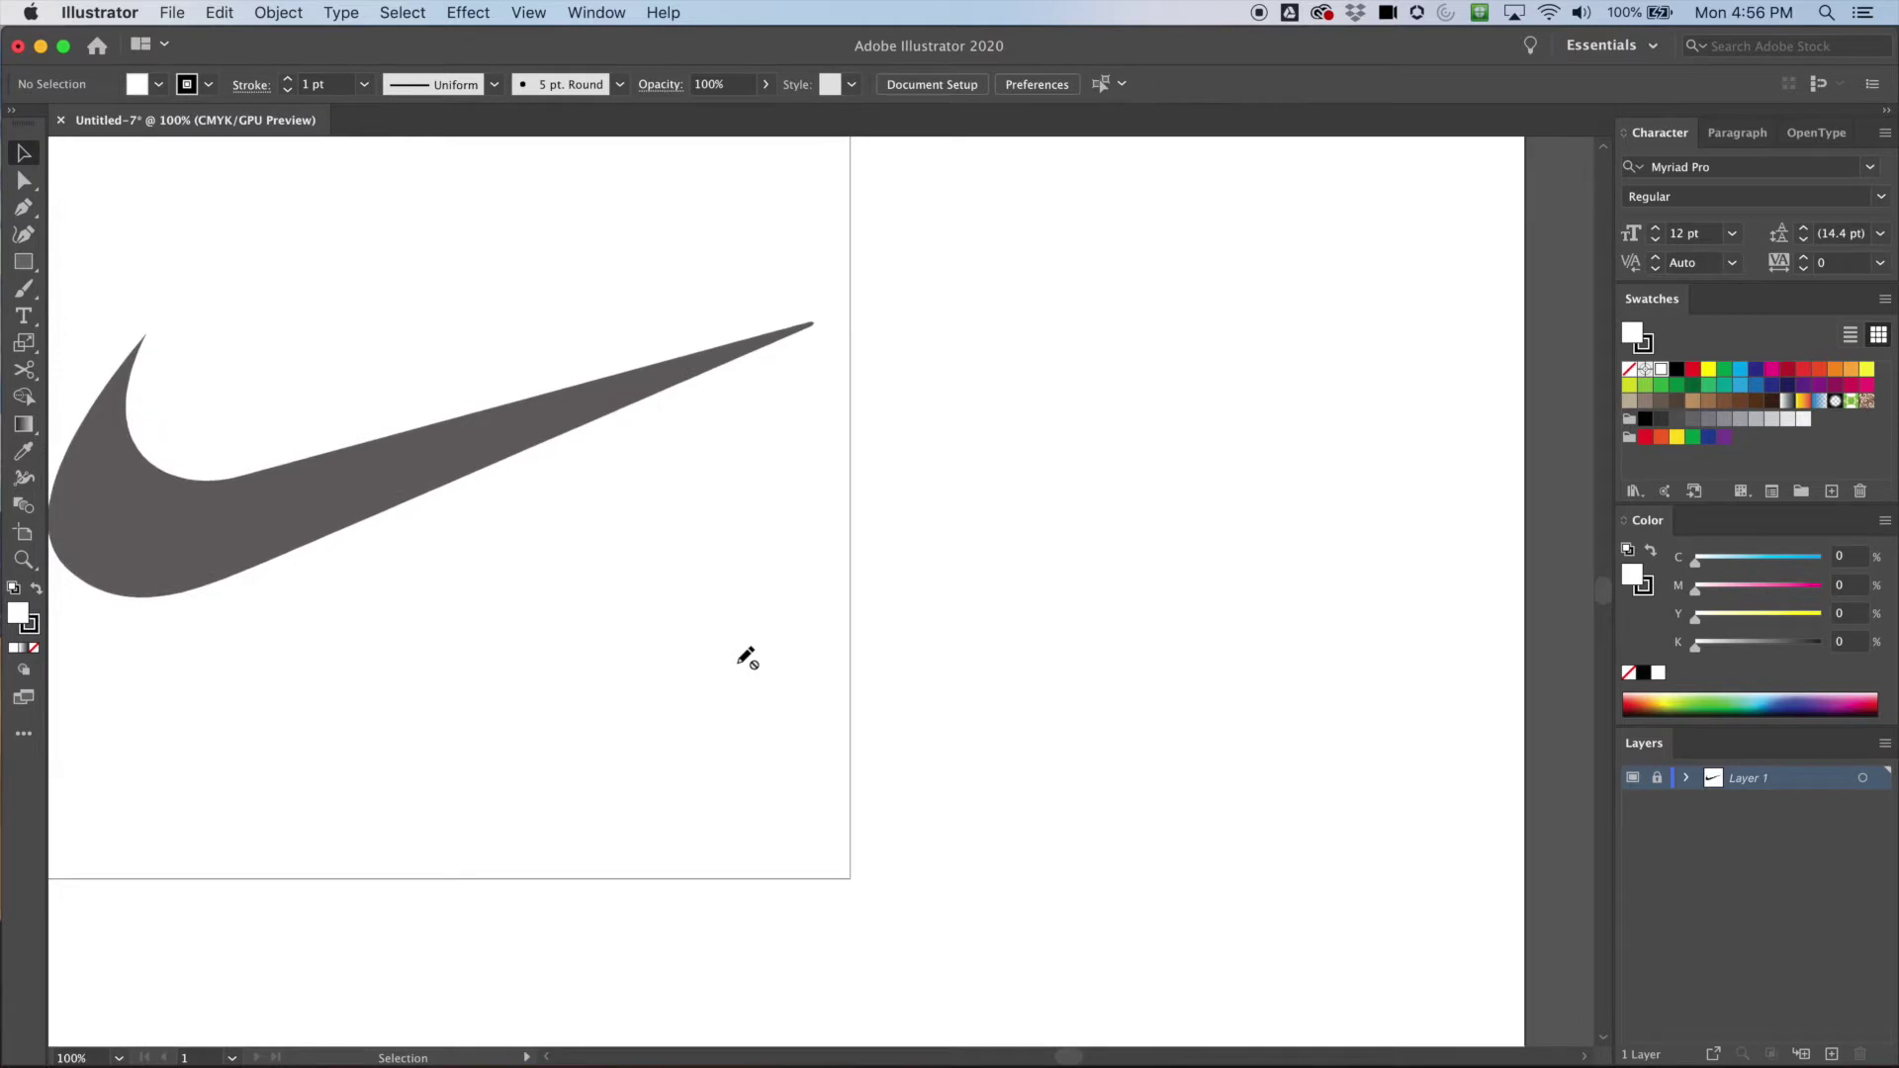
pyautogui.hscroll(-8, 775, 674)
pyautogui.scroll(3, 775, 674)
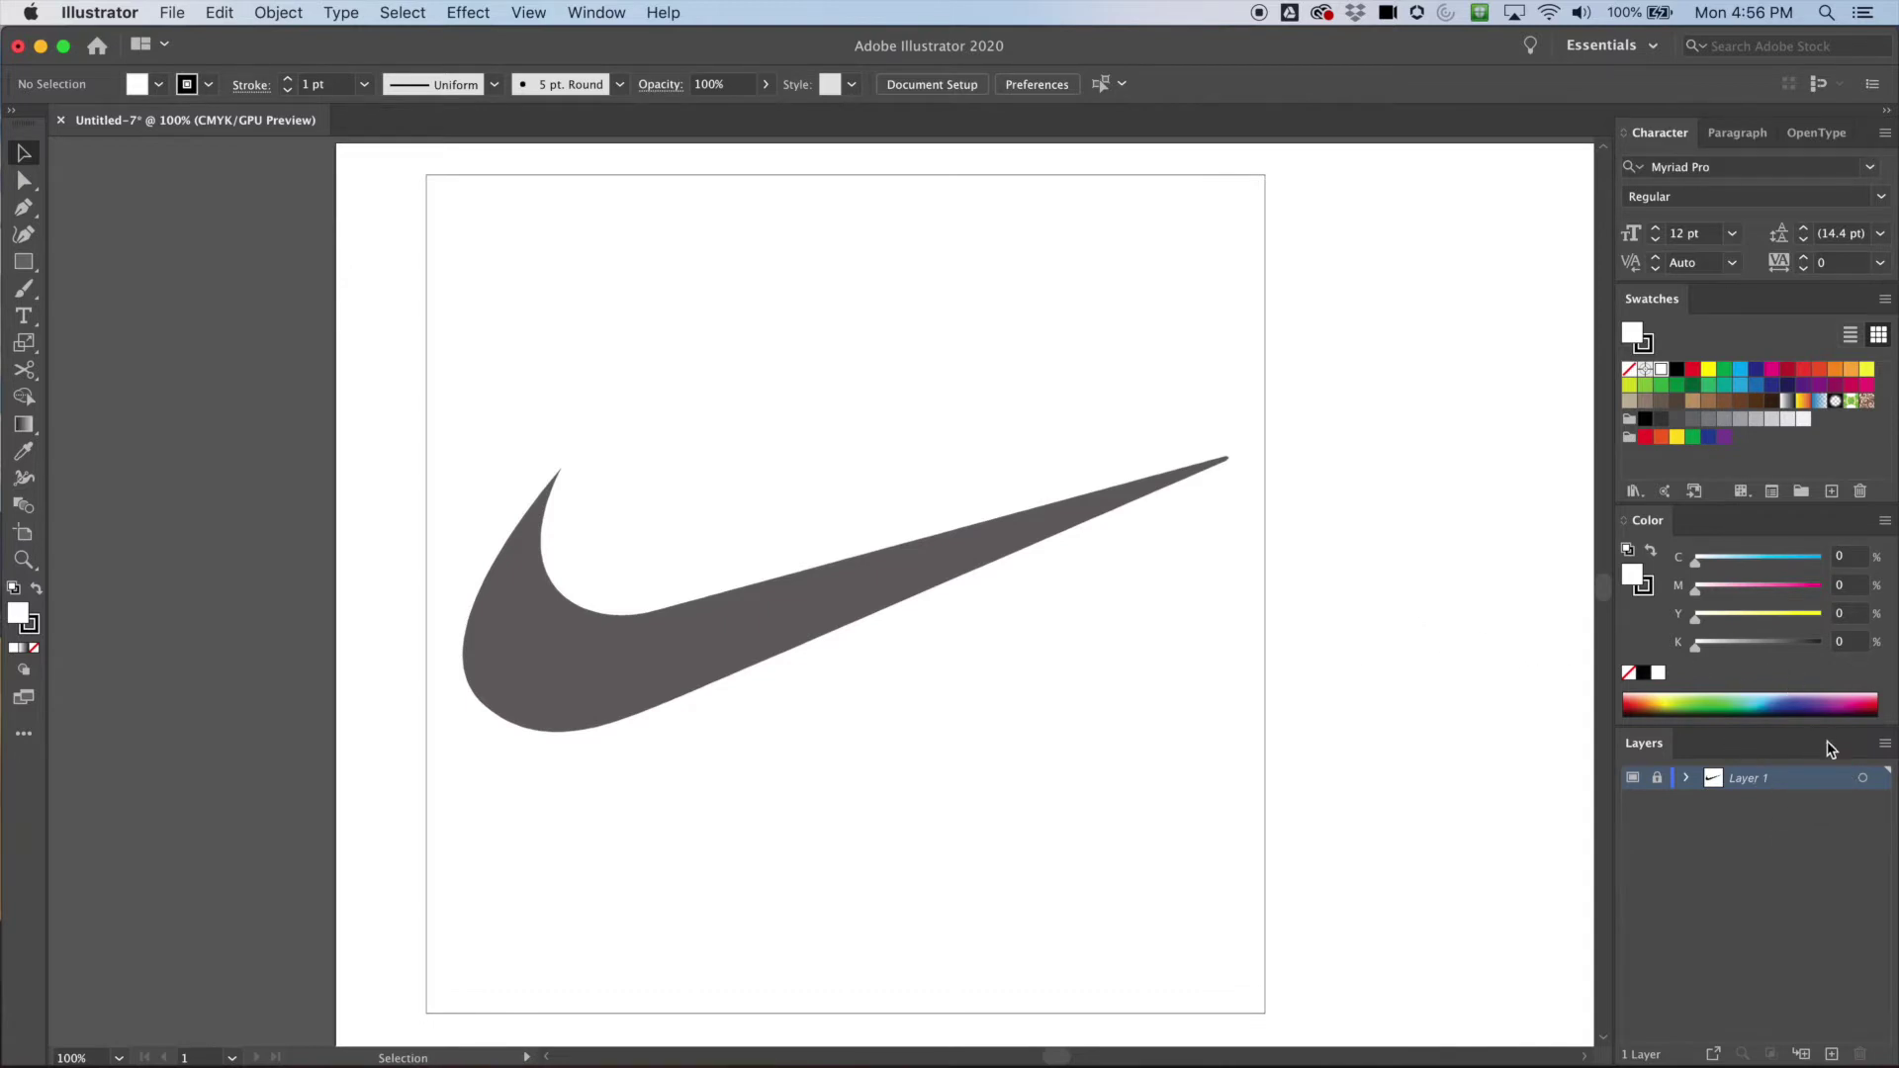
pyautogui.click(1884, 747)
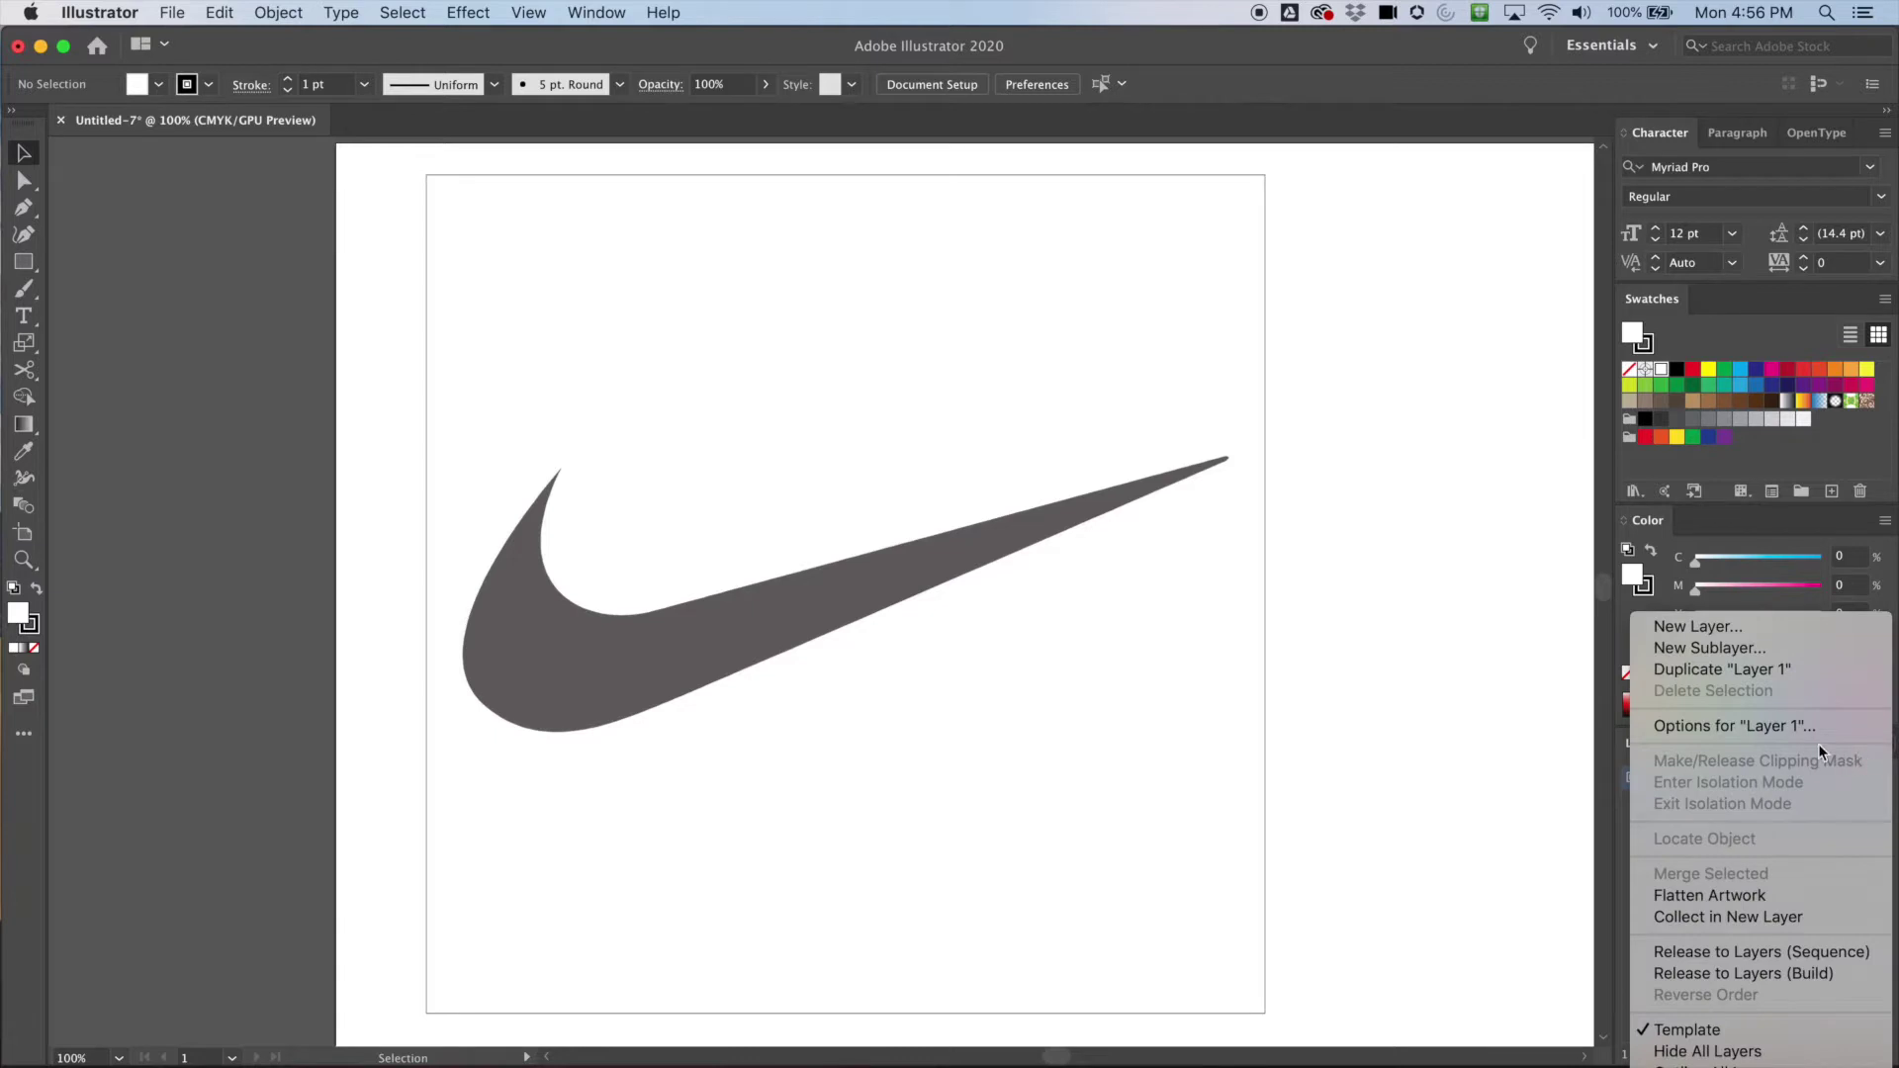
pyautogui.click(1723, 631)
pyautogui.click(1182, 634)
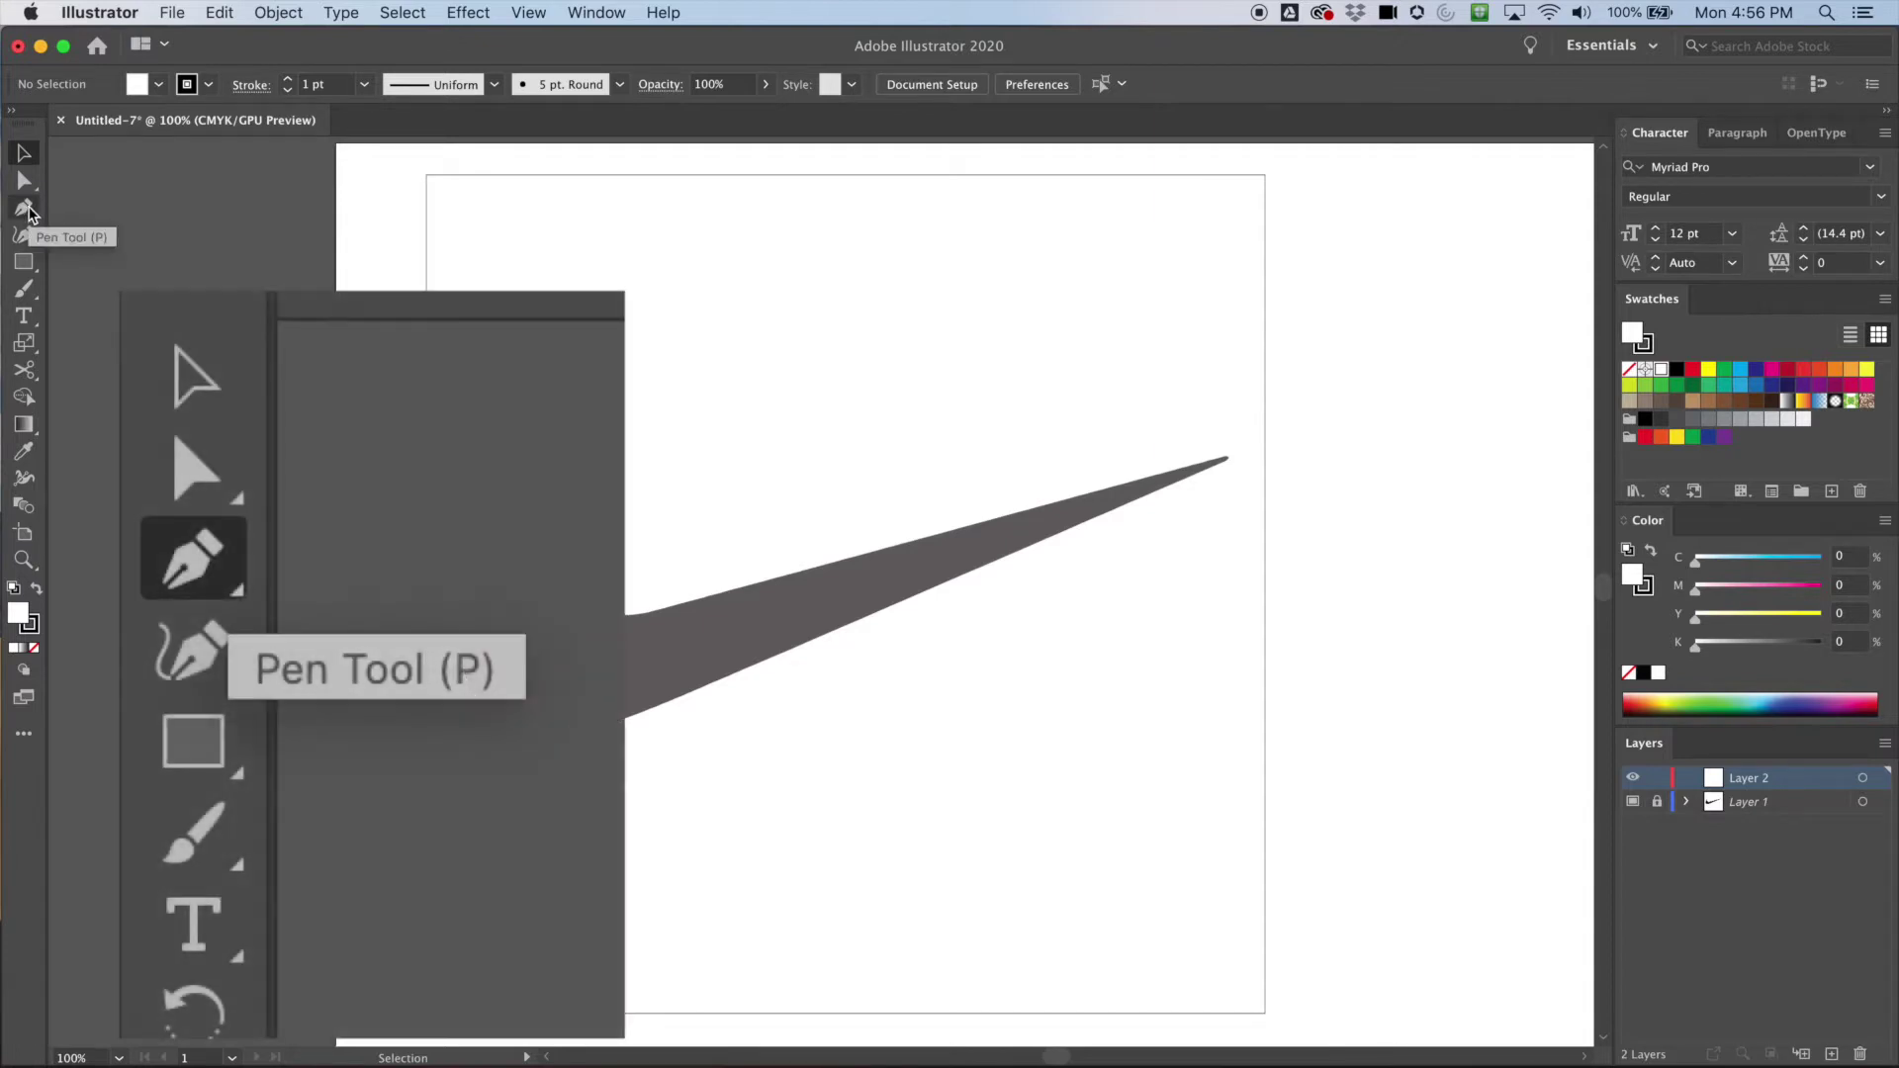
# - Activate the Pen tool and set the fill to none for the tracing path
pyautogui.click(26, 208)
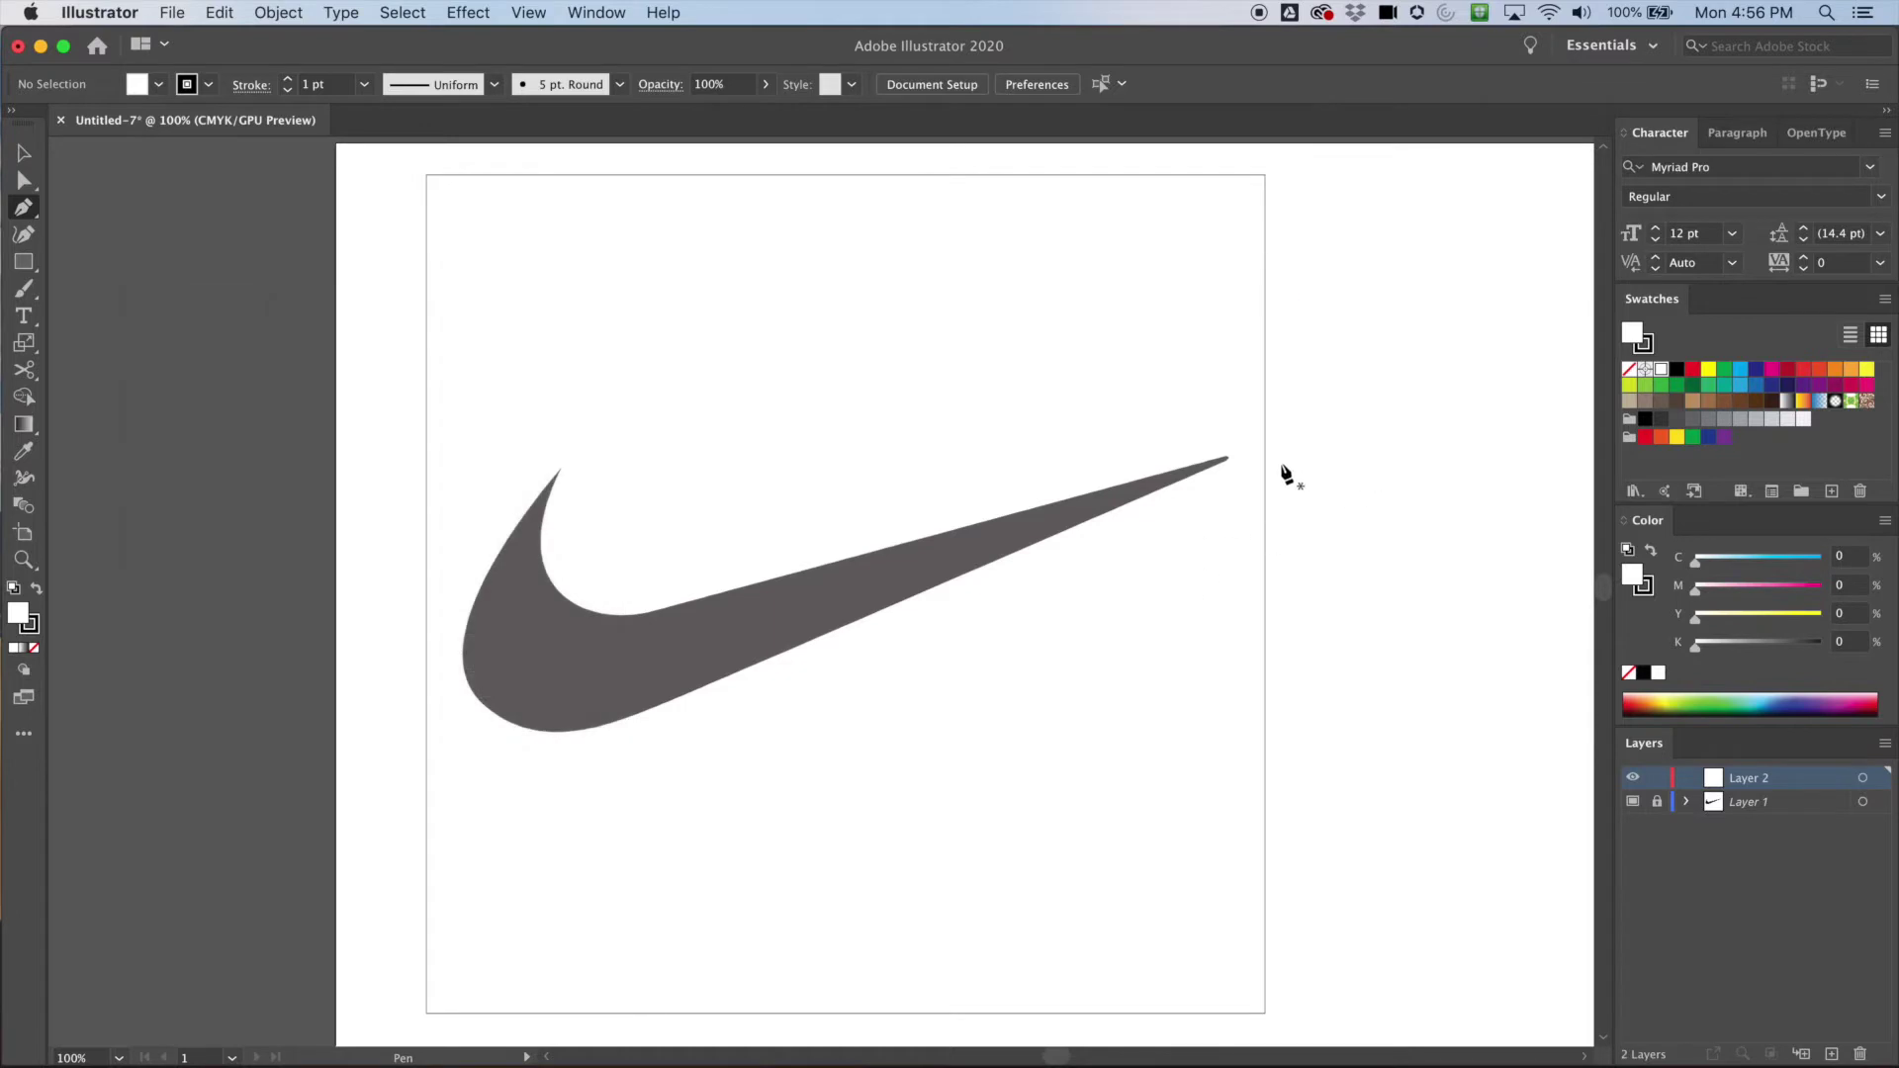
pyautogui.click(1229, 457)
pyautogui.click(160, 87)
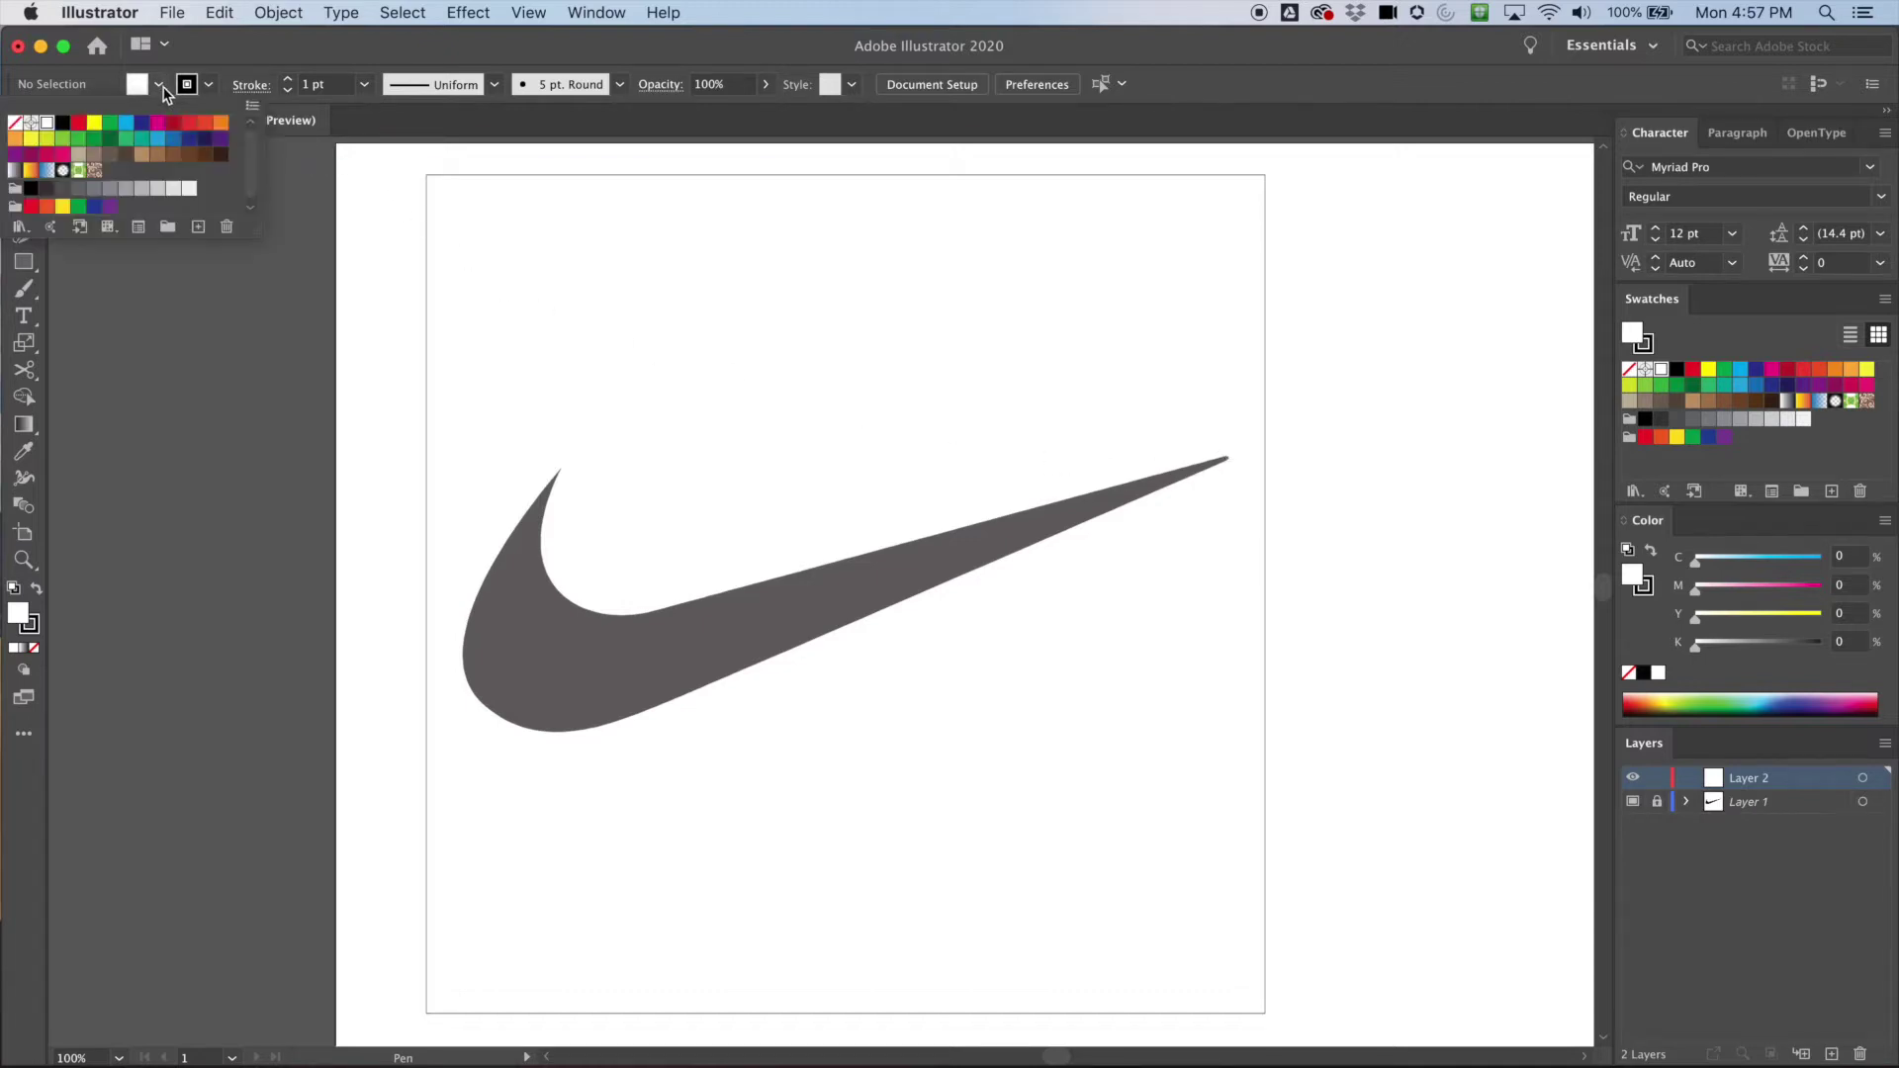
pyautogui.click(16, 124)
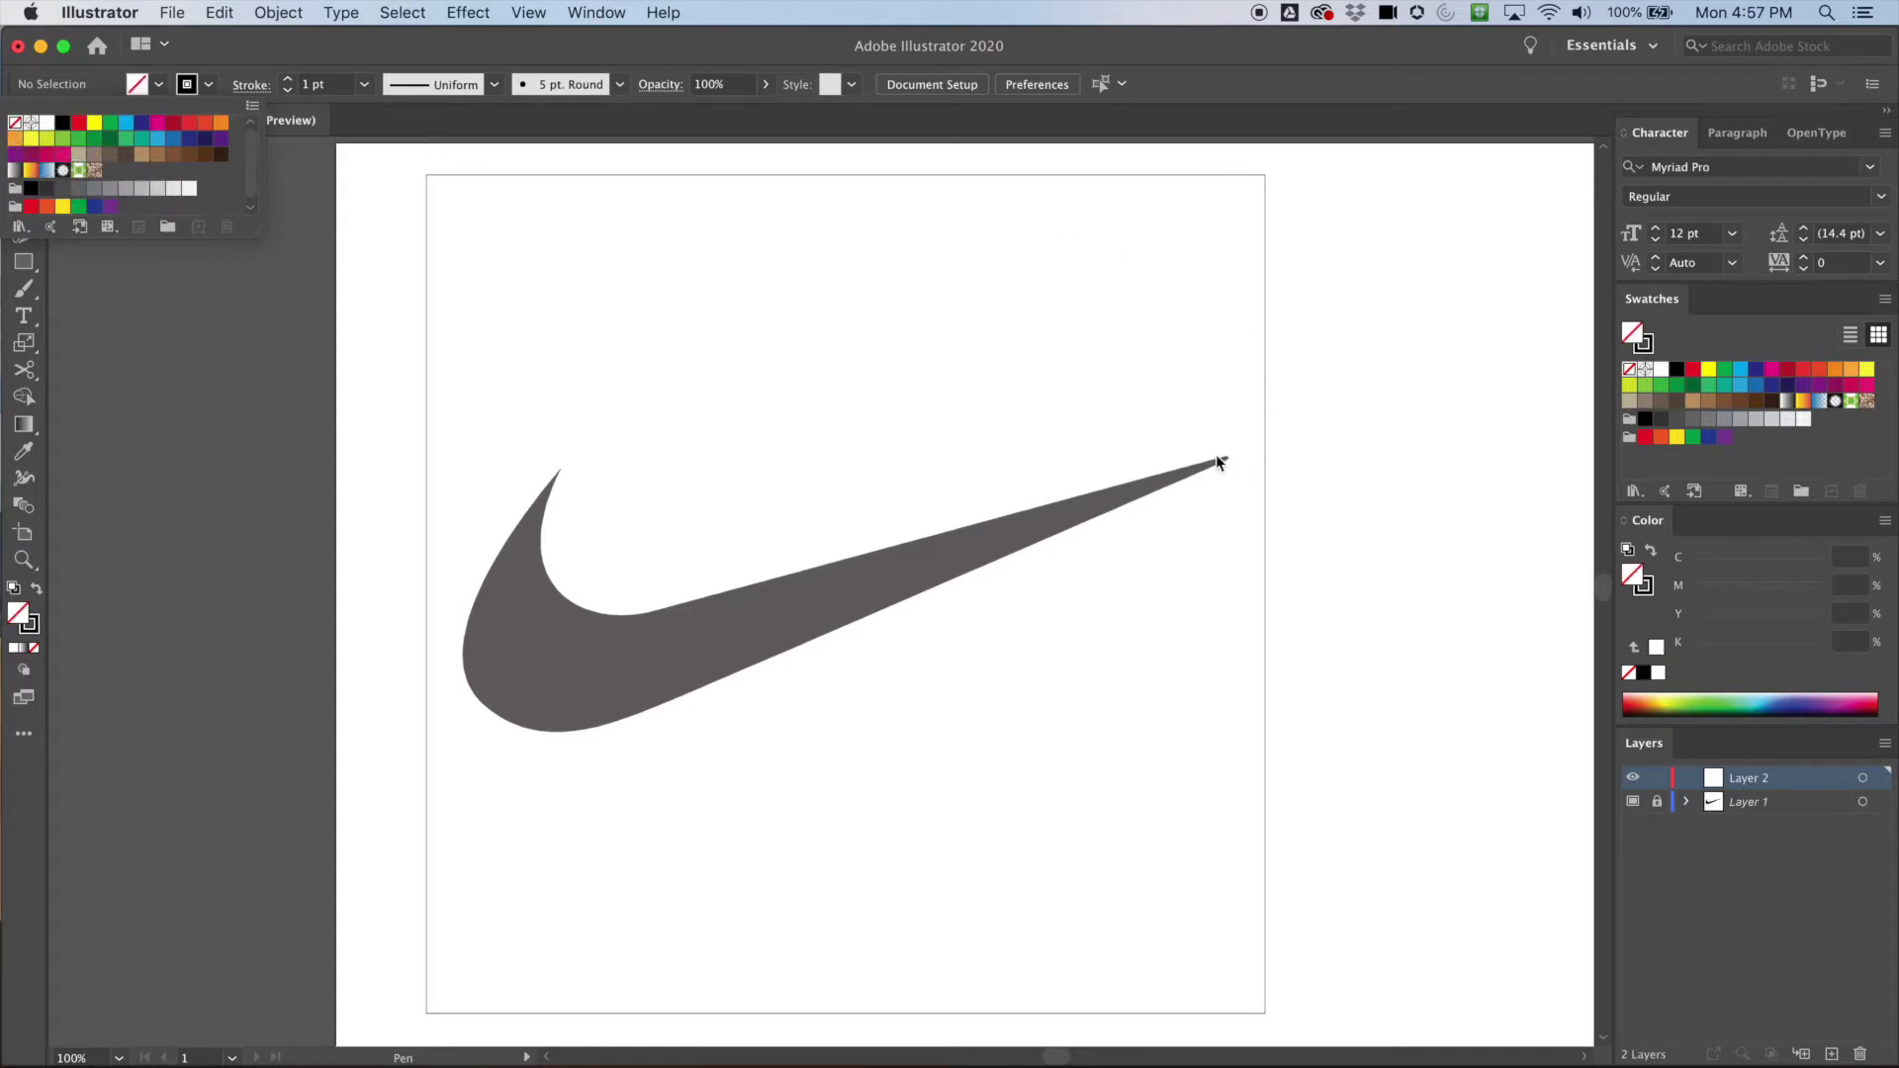
pyautogui.click(1244, 76)
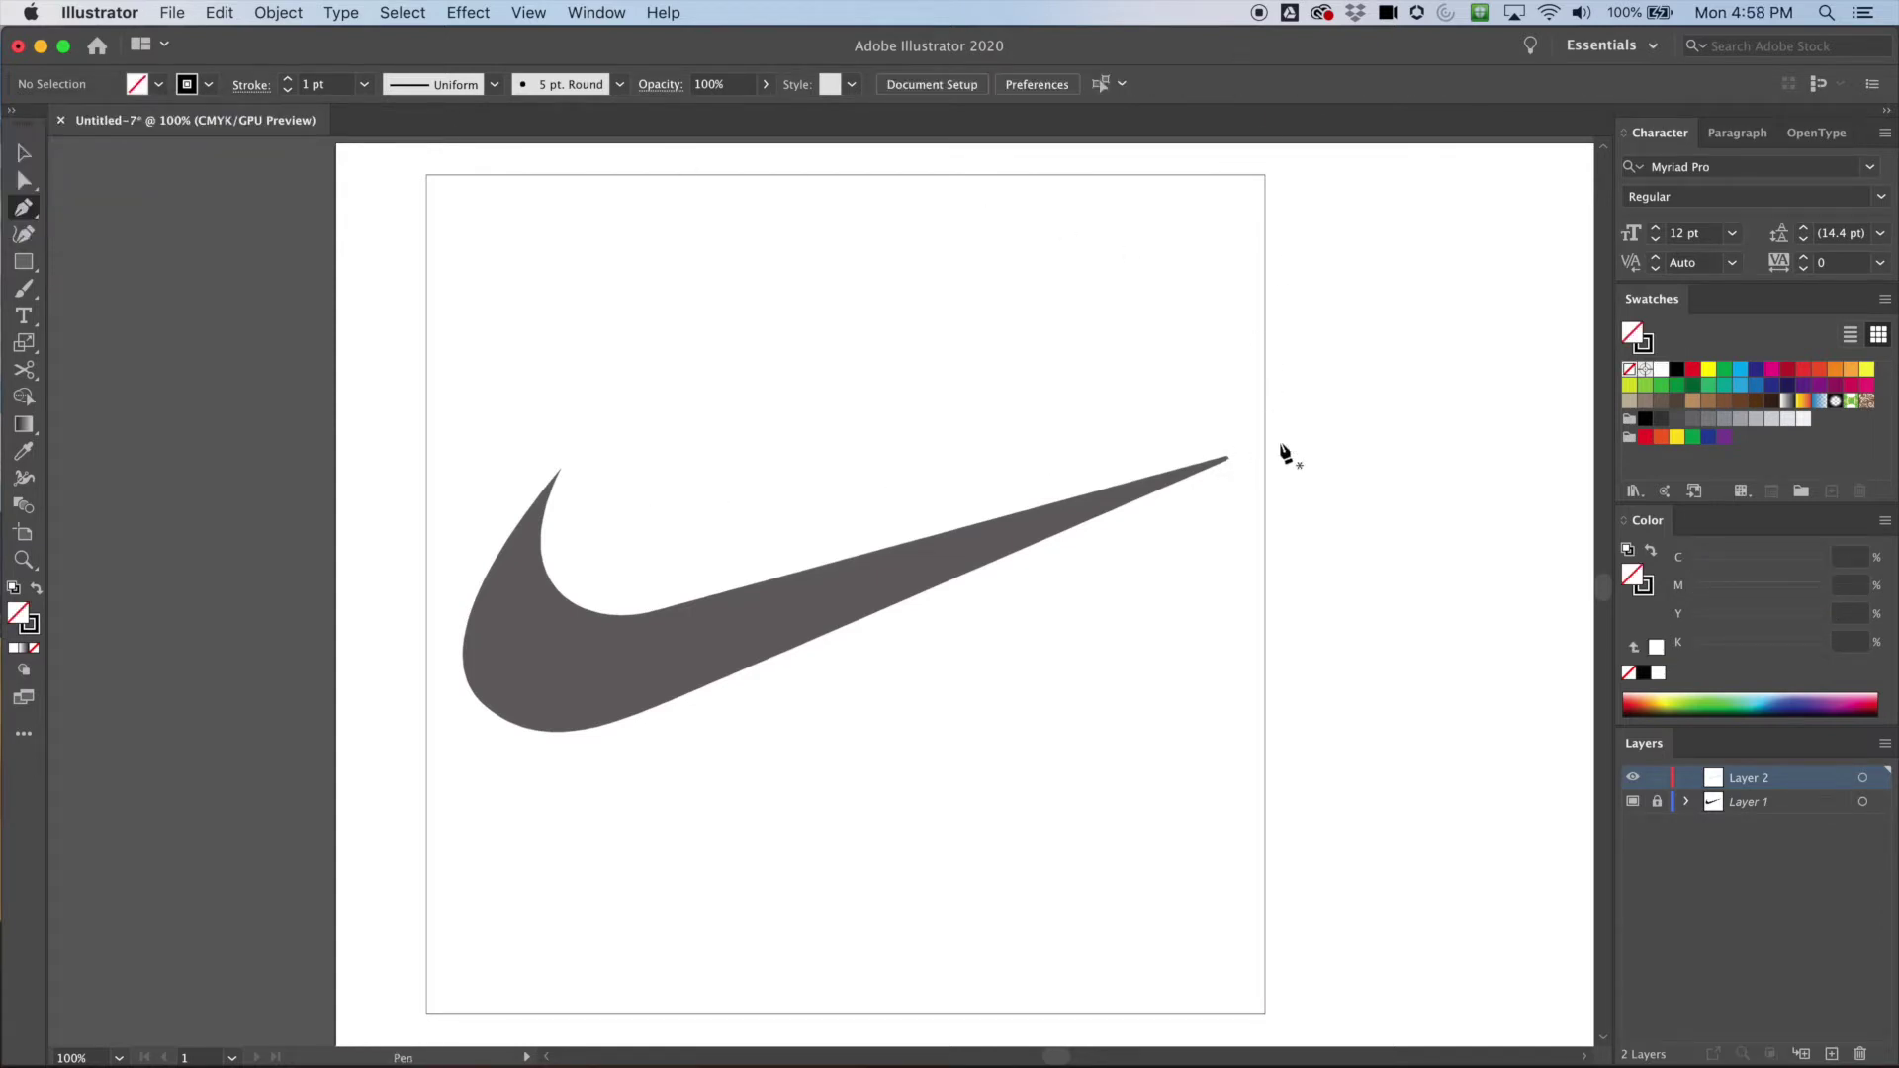
# - Trace the straight upper edge from the swoosh's thin tip to the inner curve's start and pull a direction handle along that line
pyautogui.click(1226, 456)
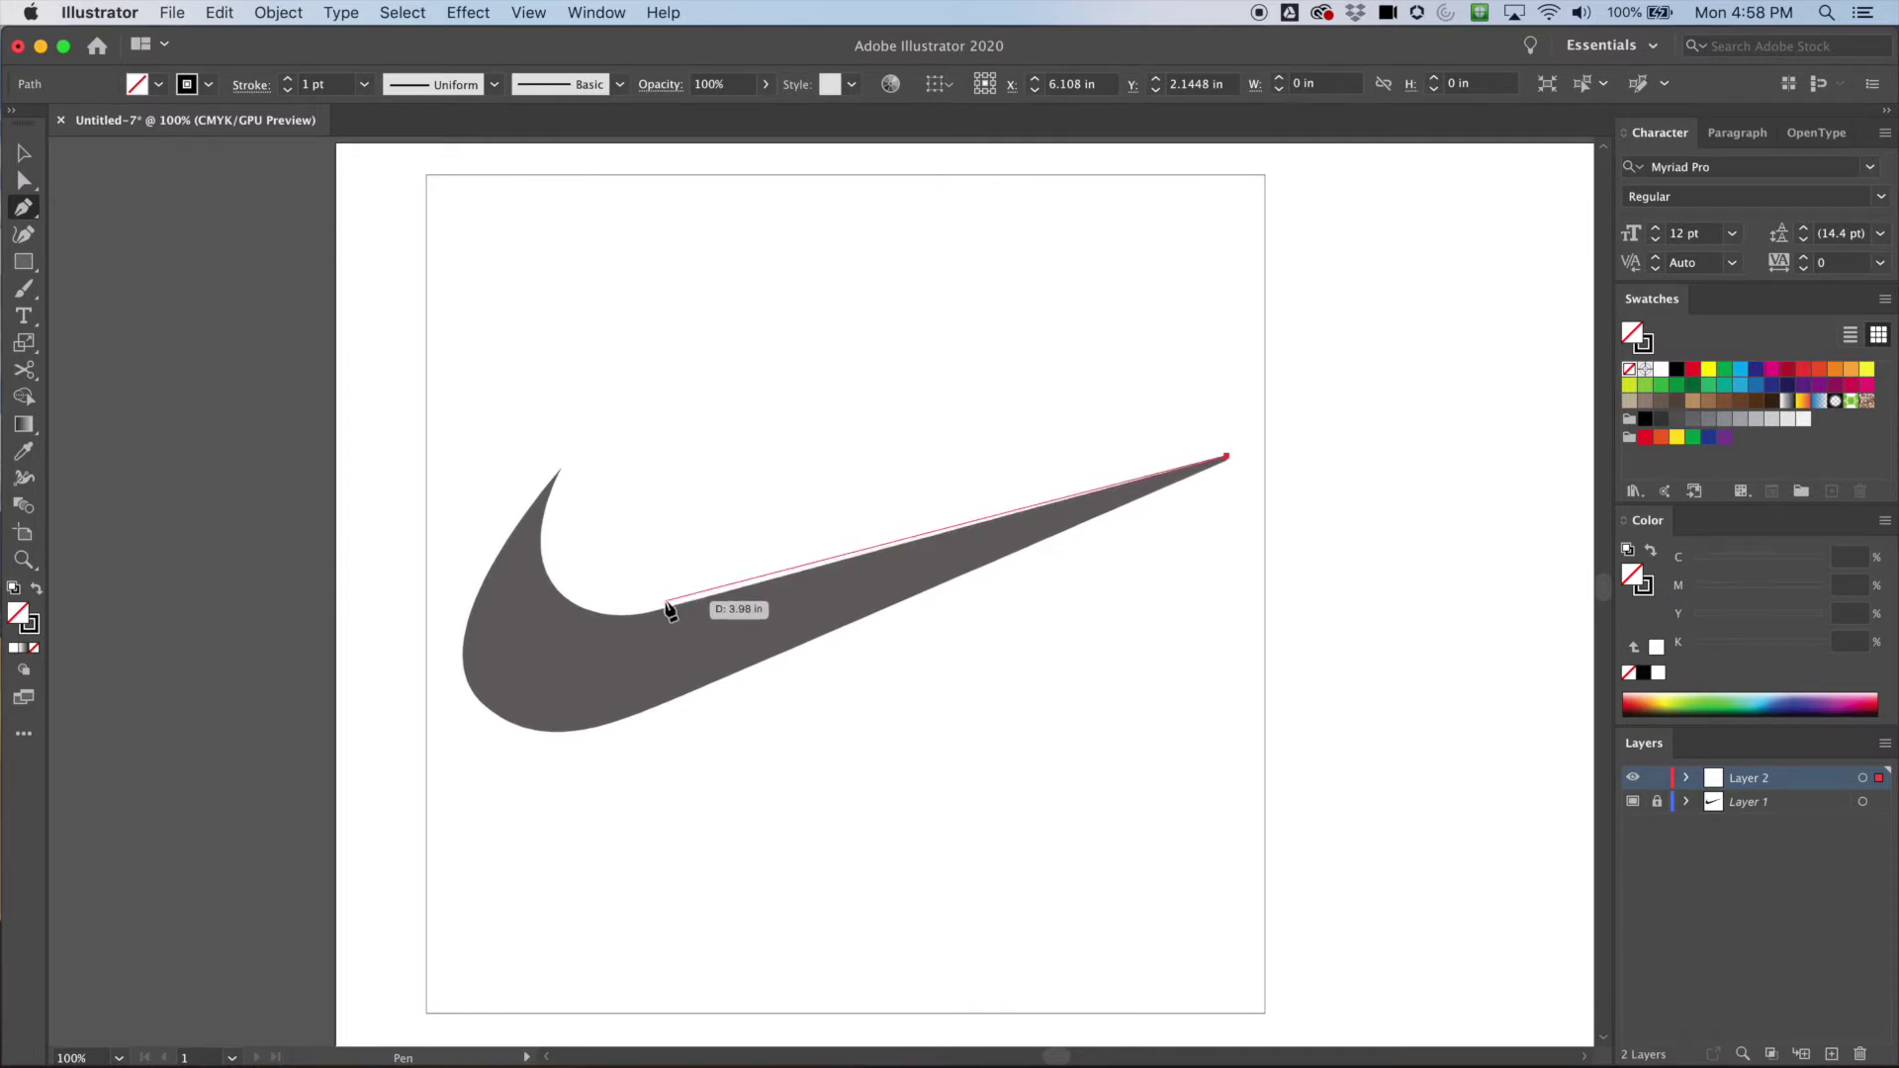
pyautogui.click(670, 608)
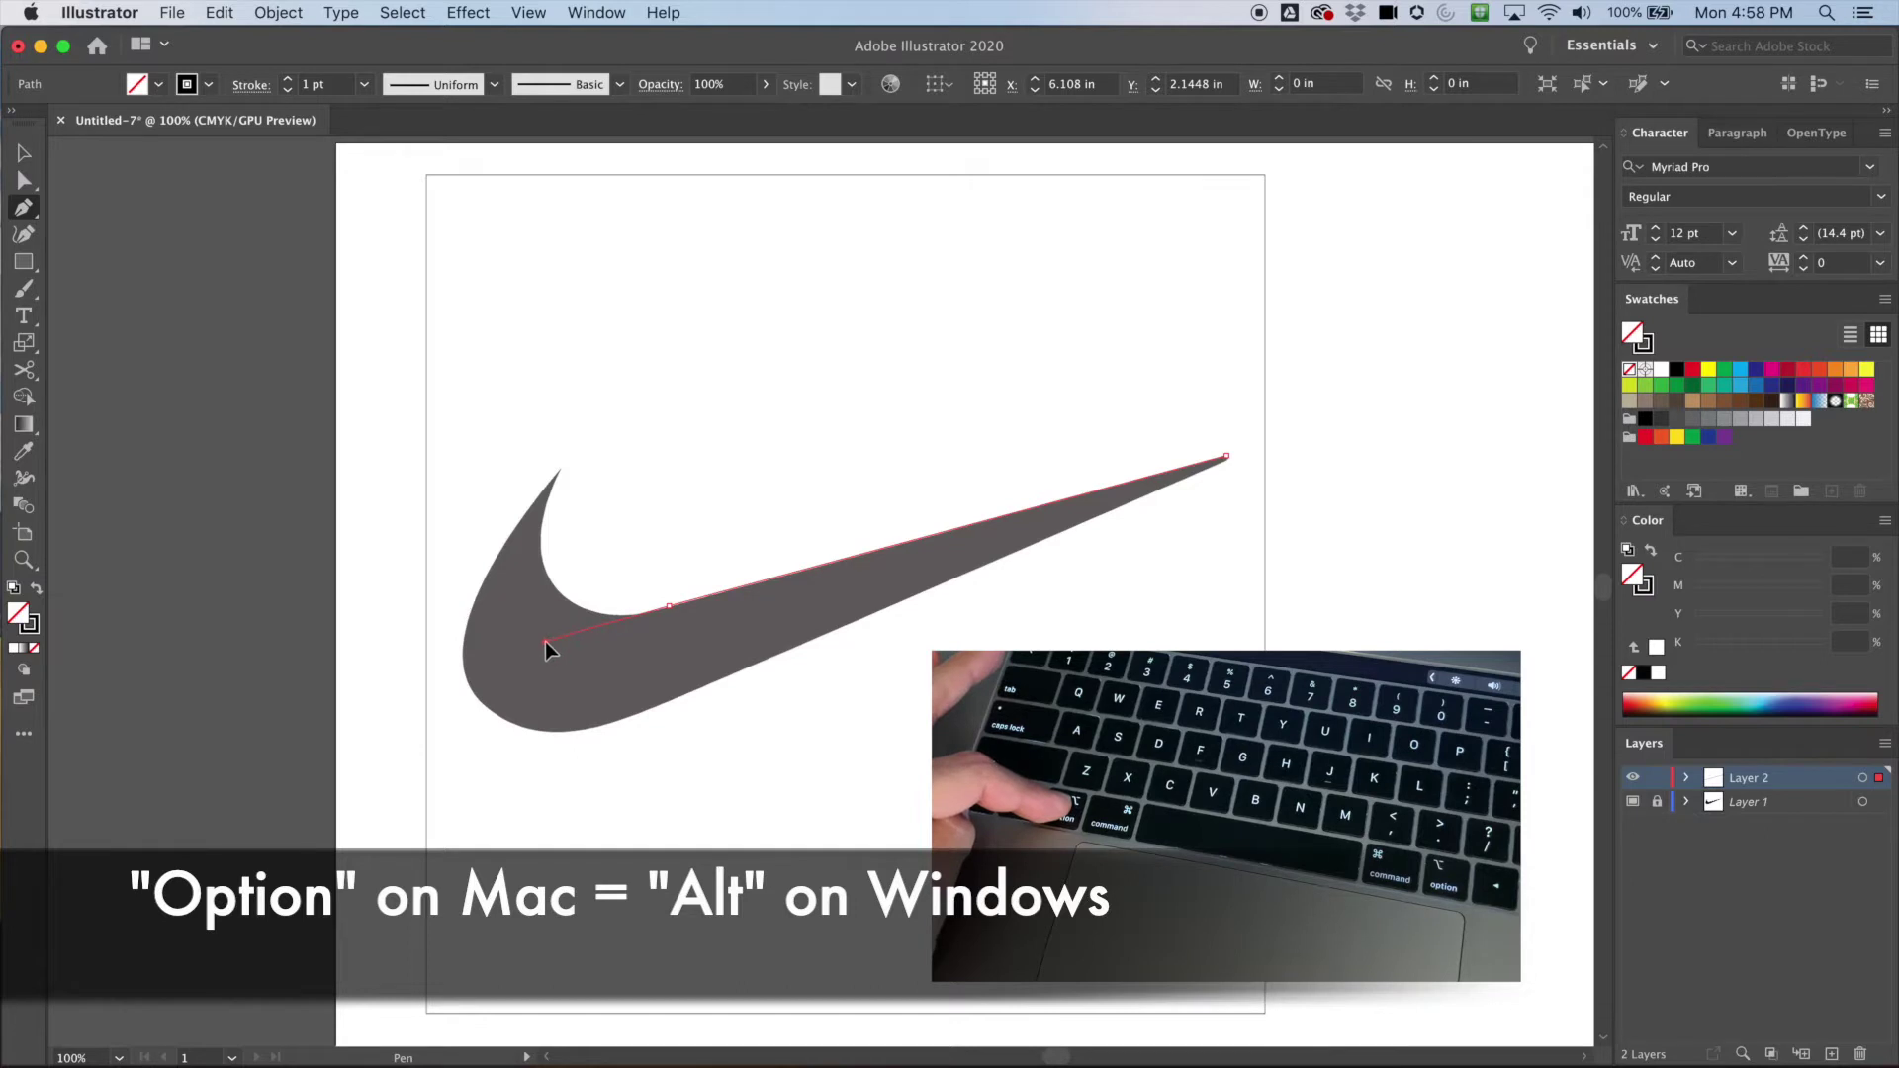
pyautogui.click(546, 641)
# - Trace the inner curve to the swoosh's short upper point and redirect the outgoing handle down along the outer edge
pyautogui.moveTo(557, 560); pyautogui.dragTo(590, 641)
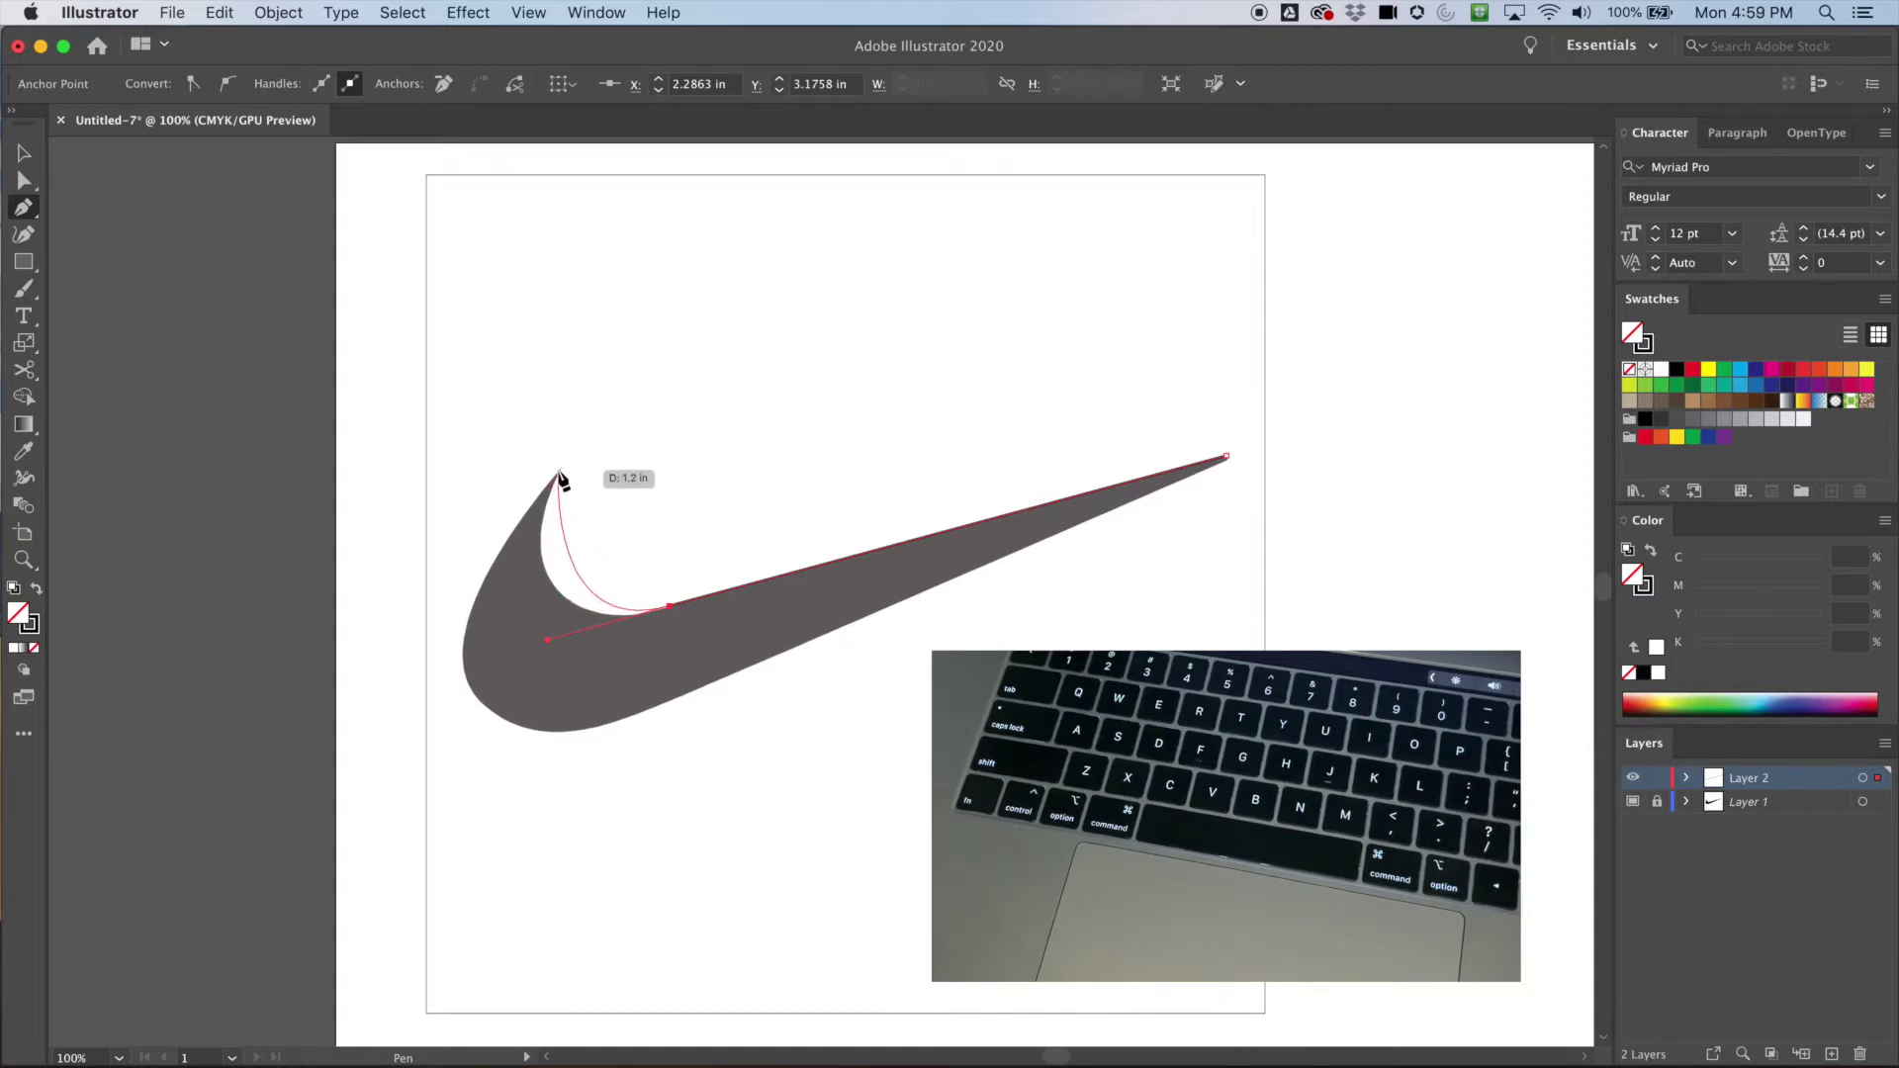
pyautogui.moveTo(559, 474); pyautogui.dragTo(602, 390)
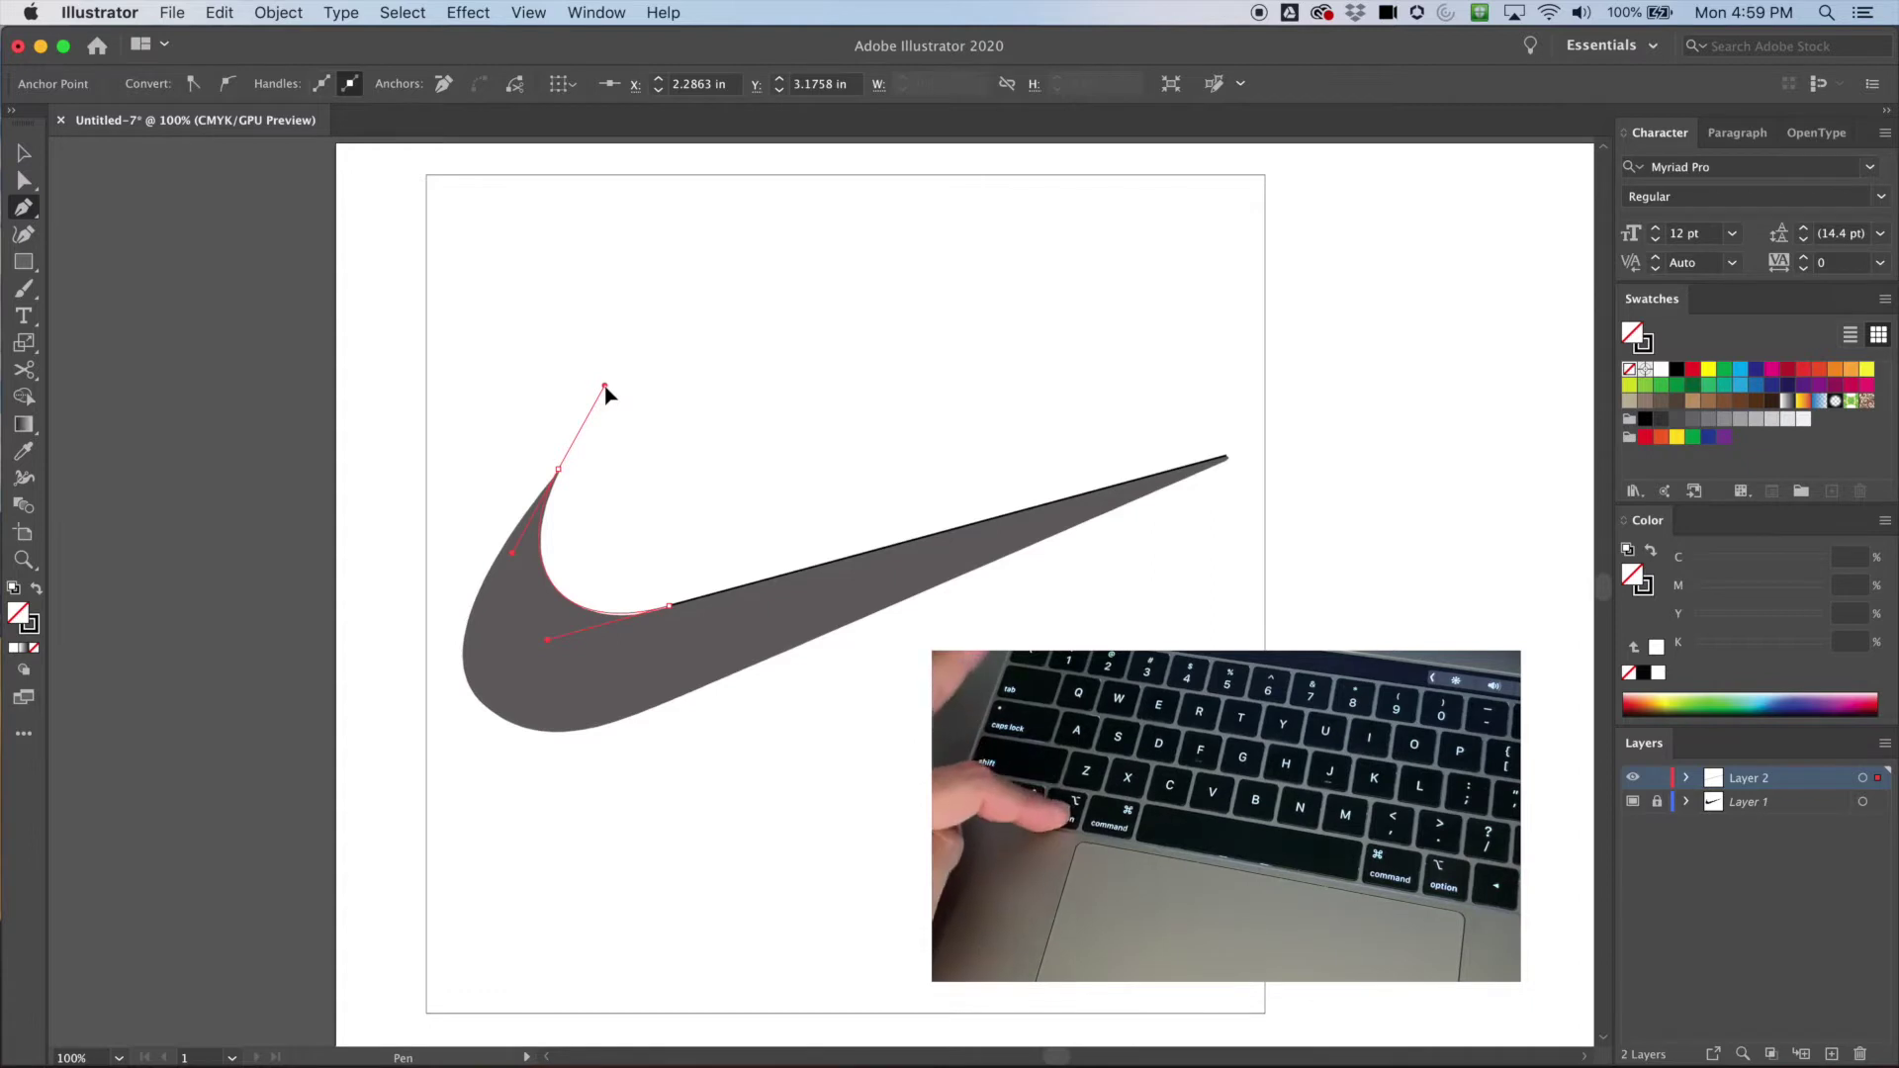
pyautogui.moveTo(605, 388); pyautogui.dragTo(545, 487)
pyautogui.moveTo(488, 597); pyautogui.dragTo(378, 689)
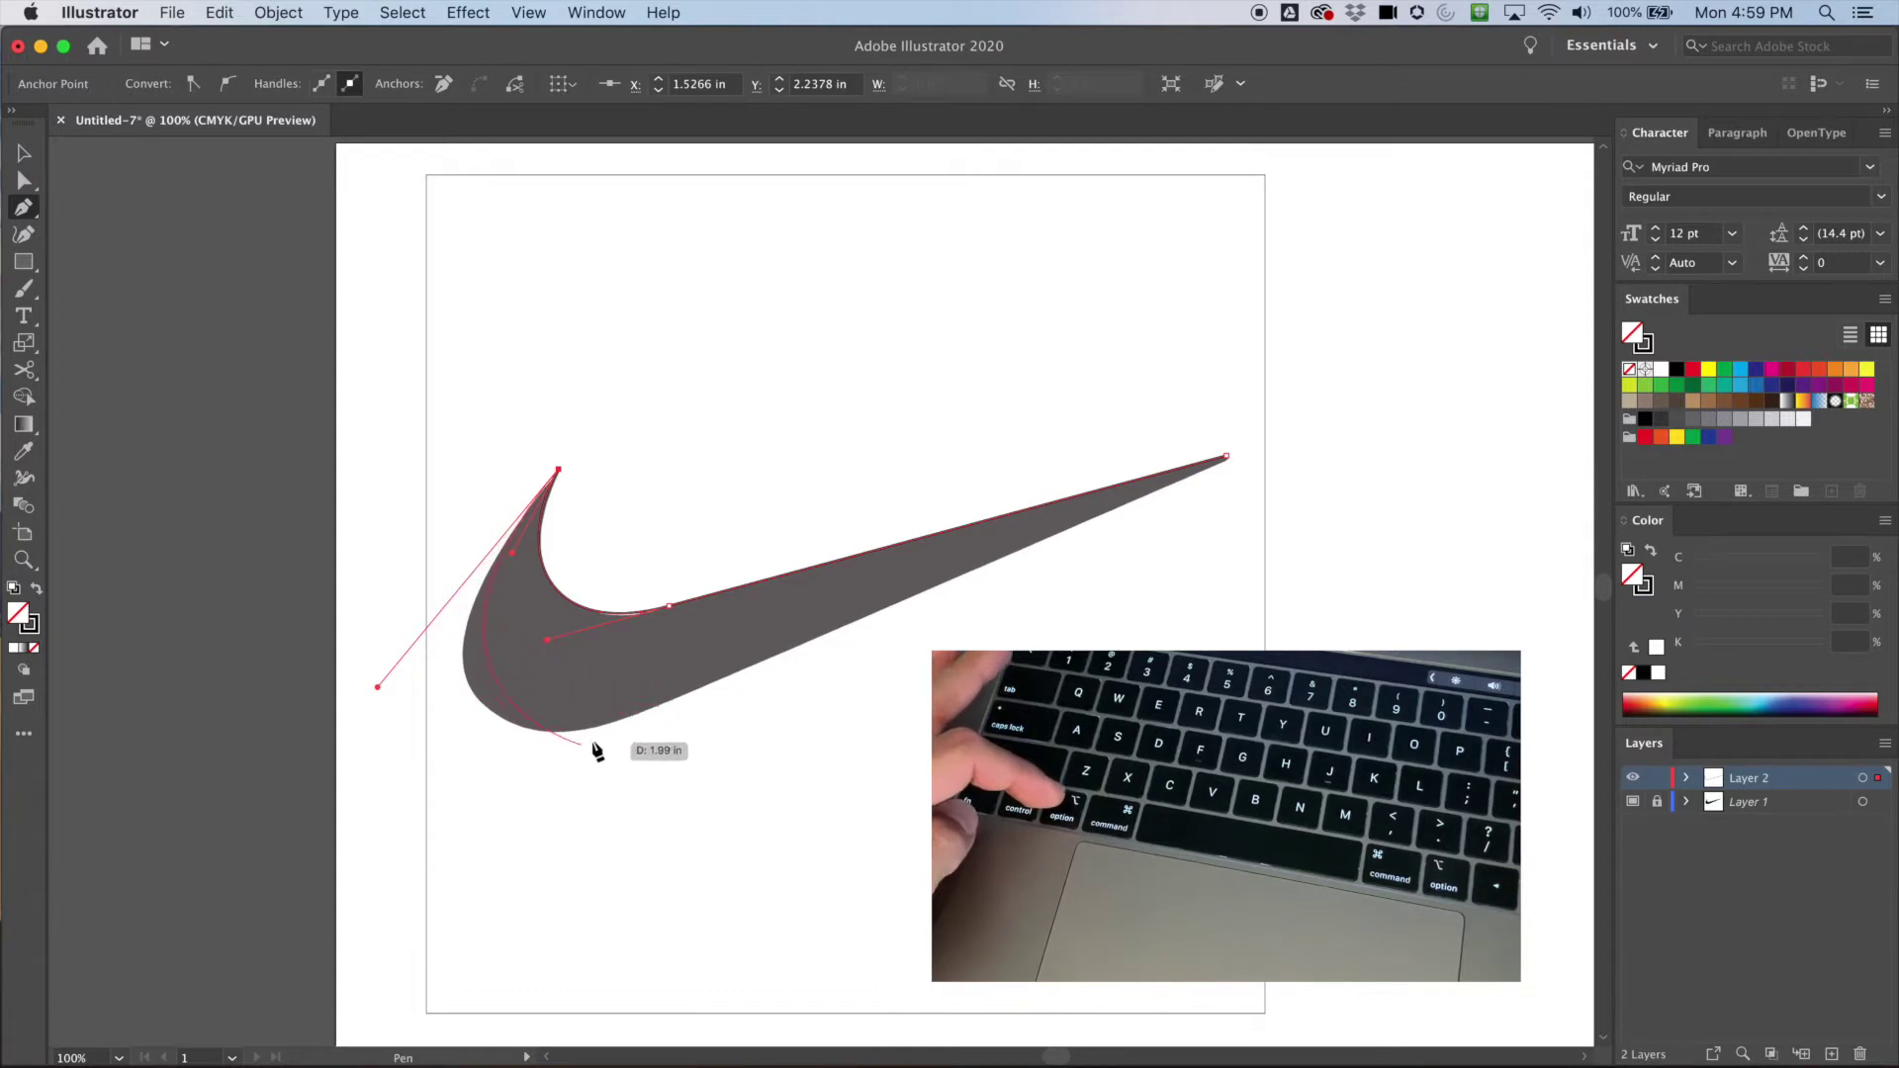
# - Trace the outer curve to an anchor where the lower edge straightens and retract that anchor's outgoing handle
pyautogui.moveTo(574, 752); pyautogui.dragTo(645, 712)
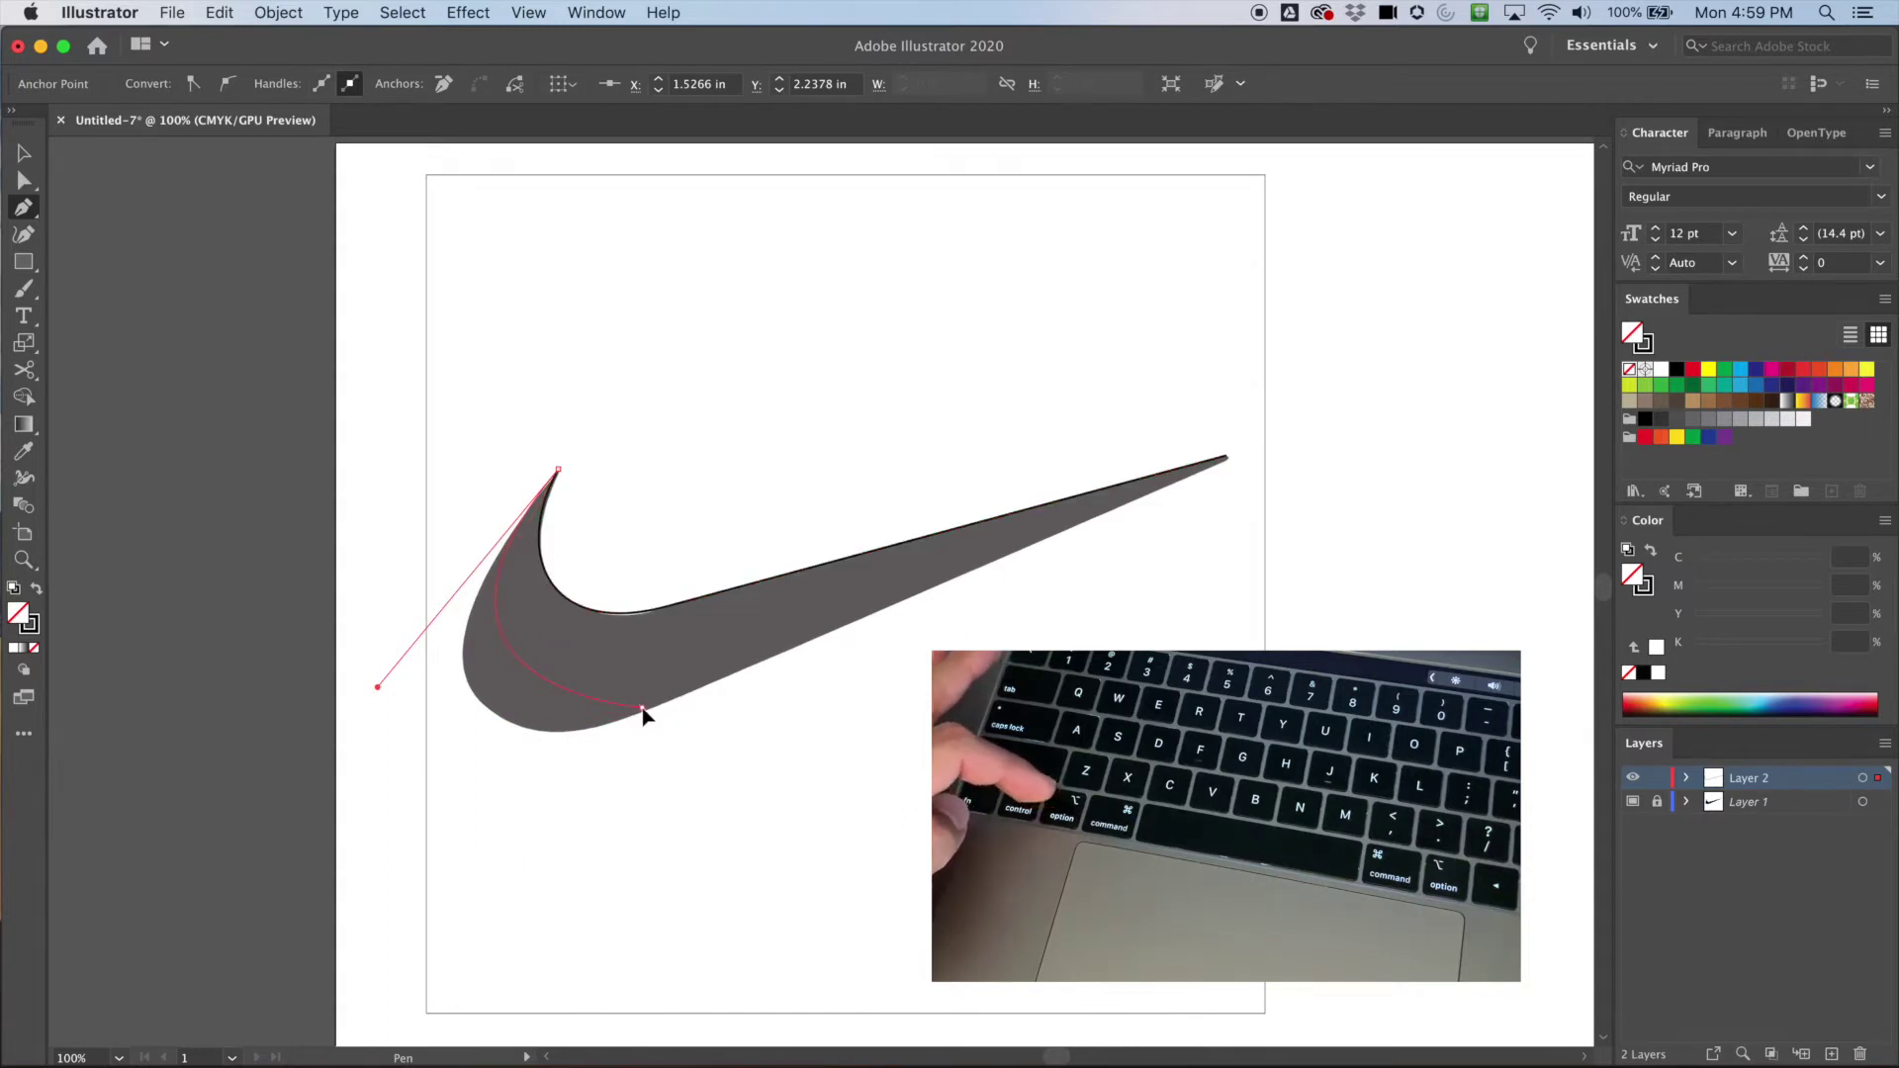
pyautogui.press('super')
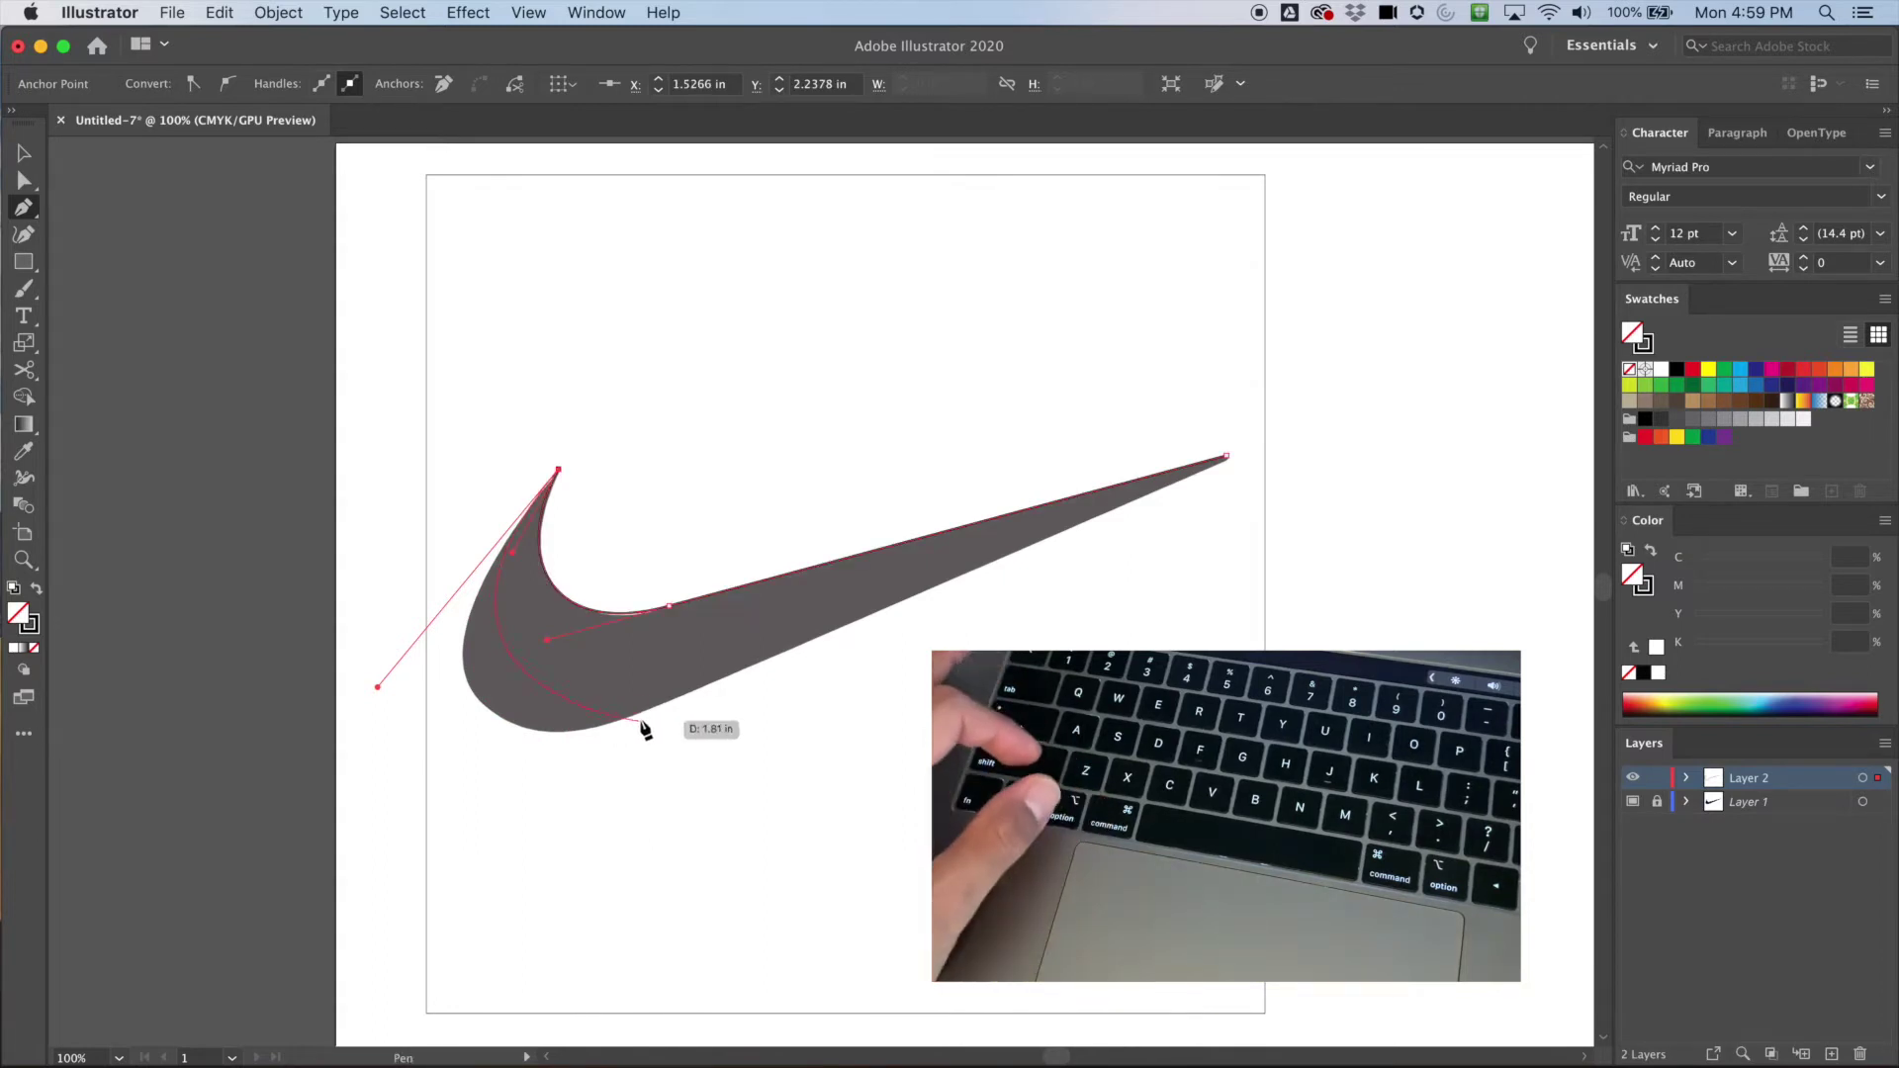
pyautogui.moveTo(689, 698); pyautogui.dragTo(786, 655)
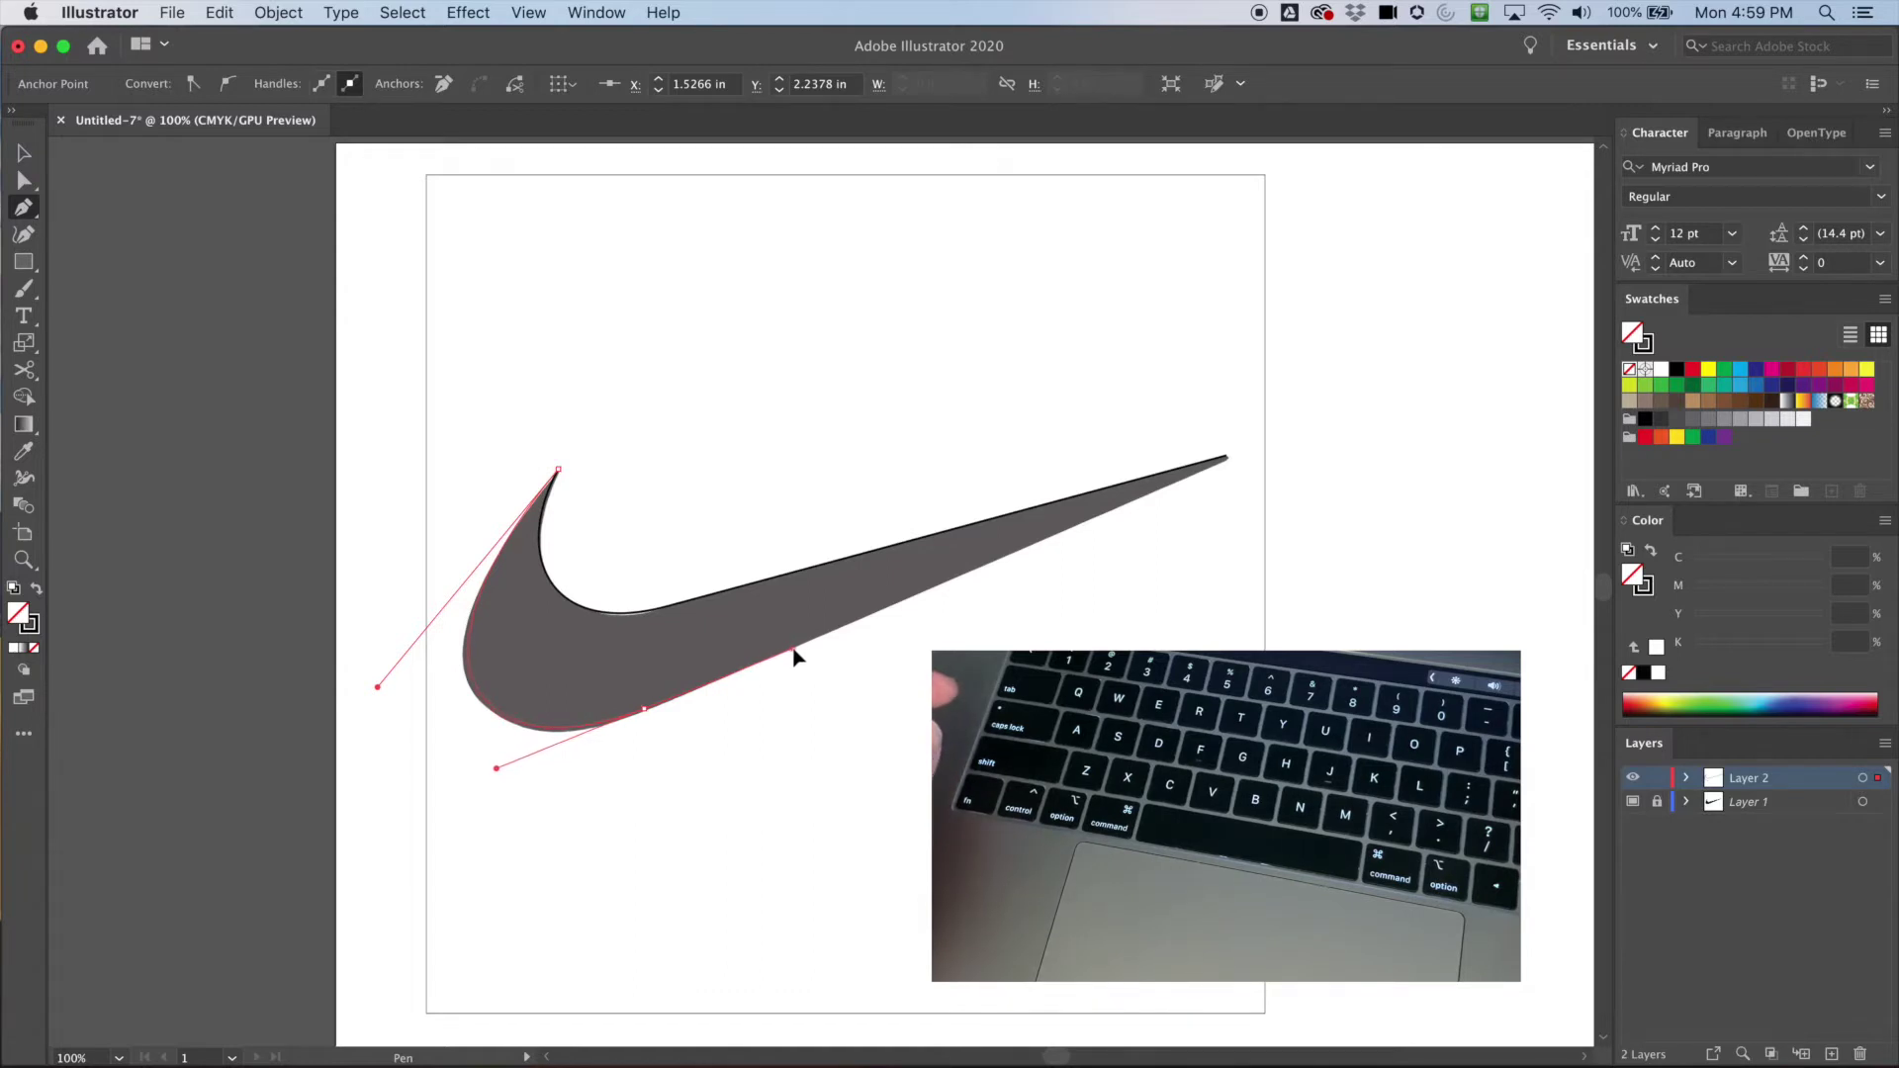
pyautogui.moveTo(796, 647); pyautogui.dragTo(800, 648)
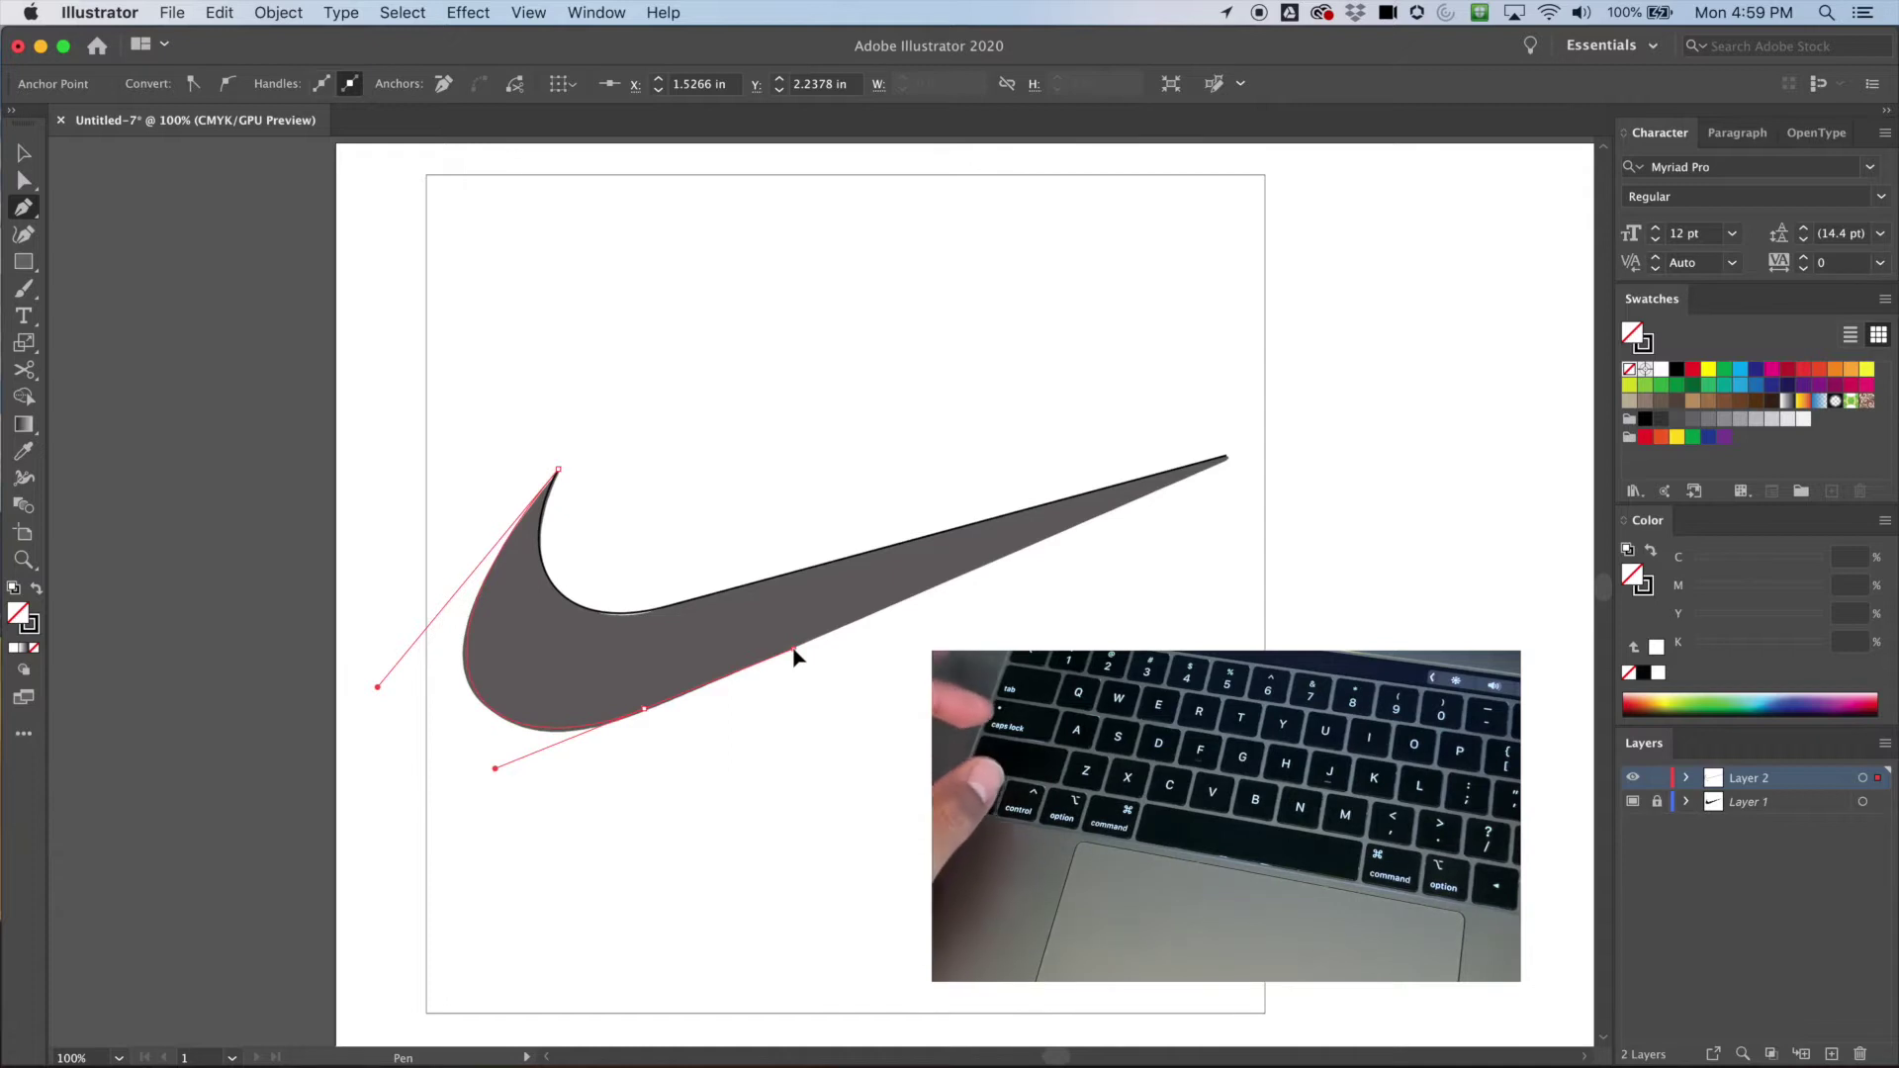
pyautogui.moveTo(796, 656); pyautogui.dragTo(661, 710)
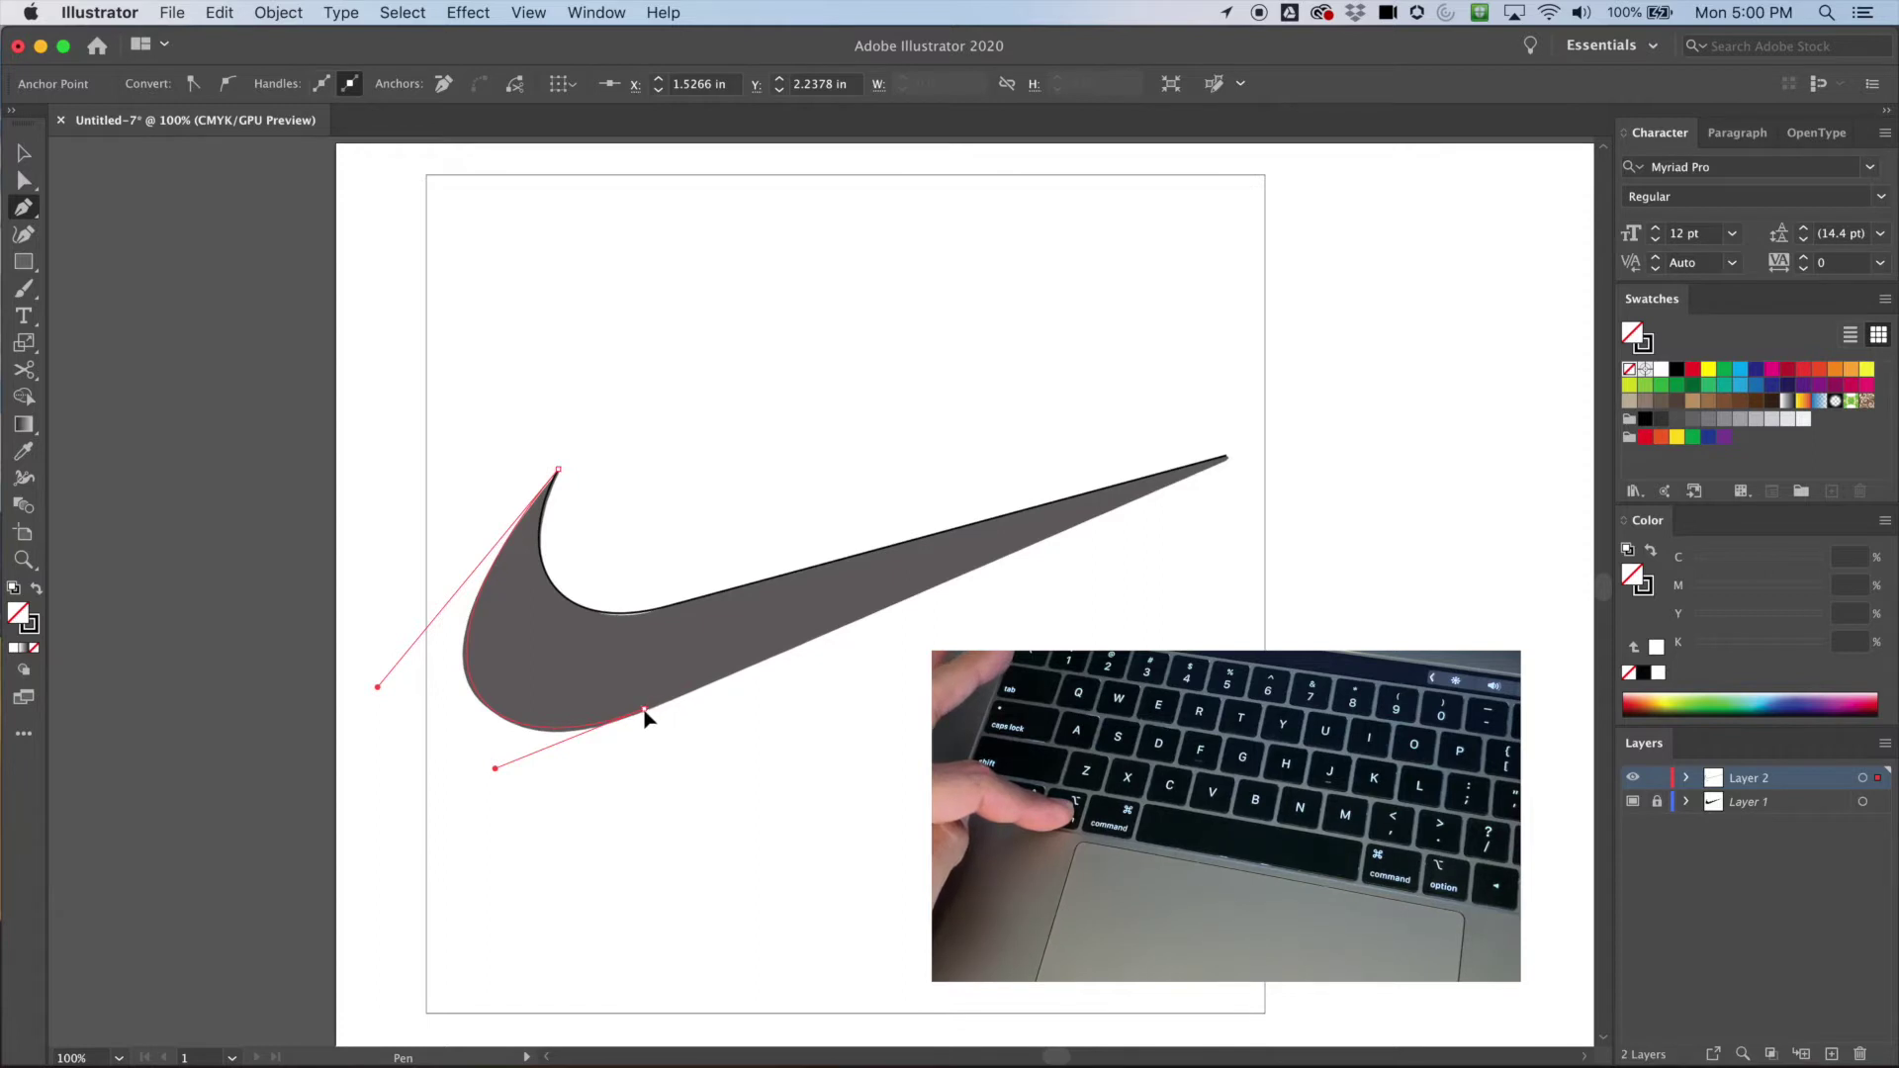
# - Close the swoosh path along its straight lower edge and refine the inner curve's start anchor and both direction handles to match the template
pyautogui.moveTo(646, 711); pyautogui.dragTo(644, 709)
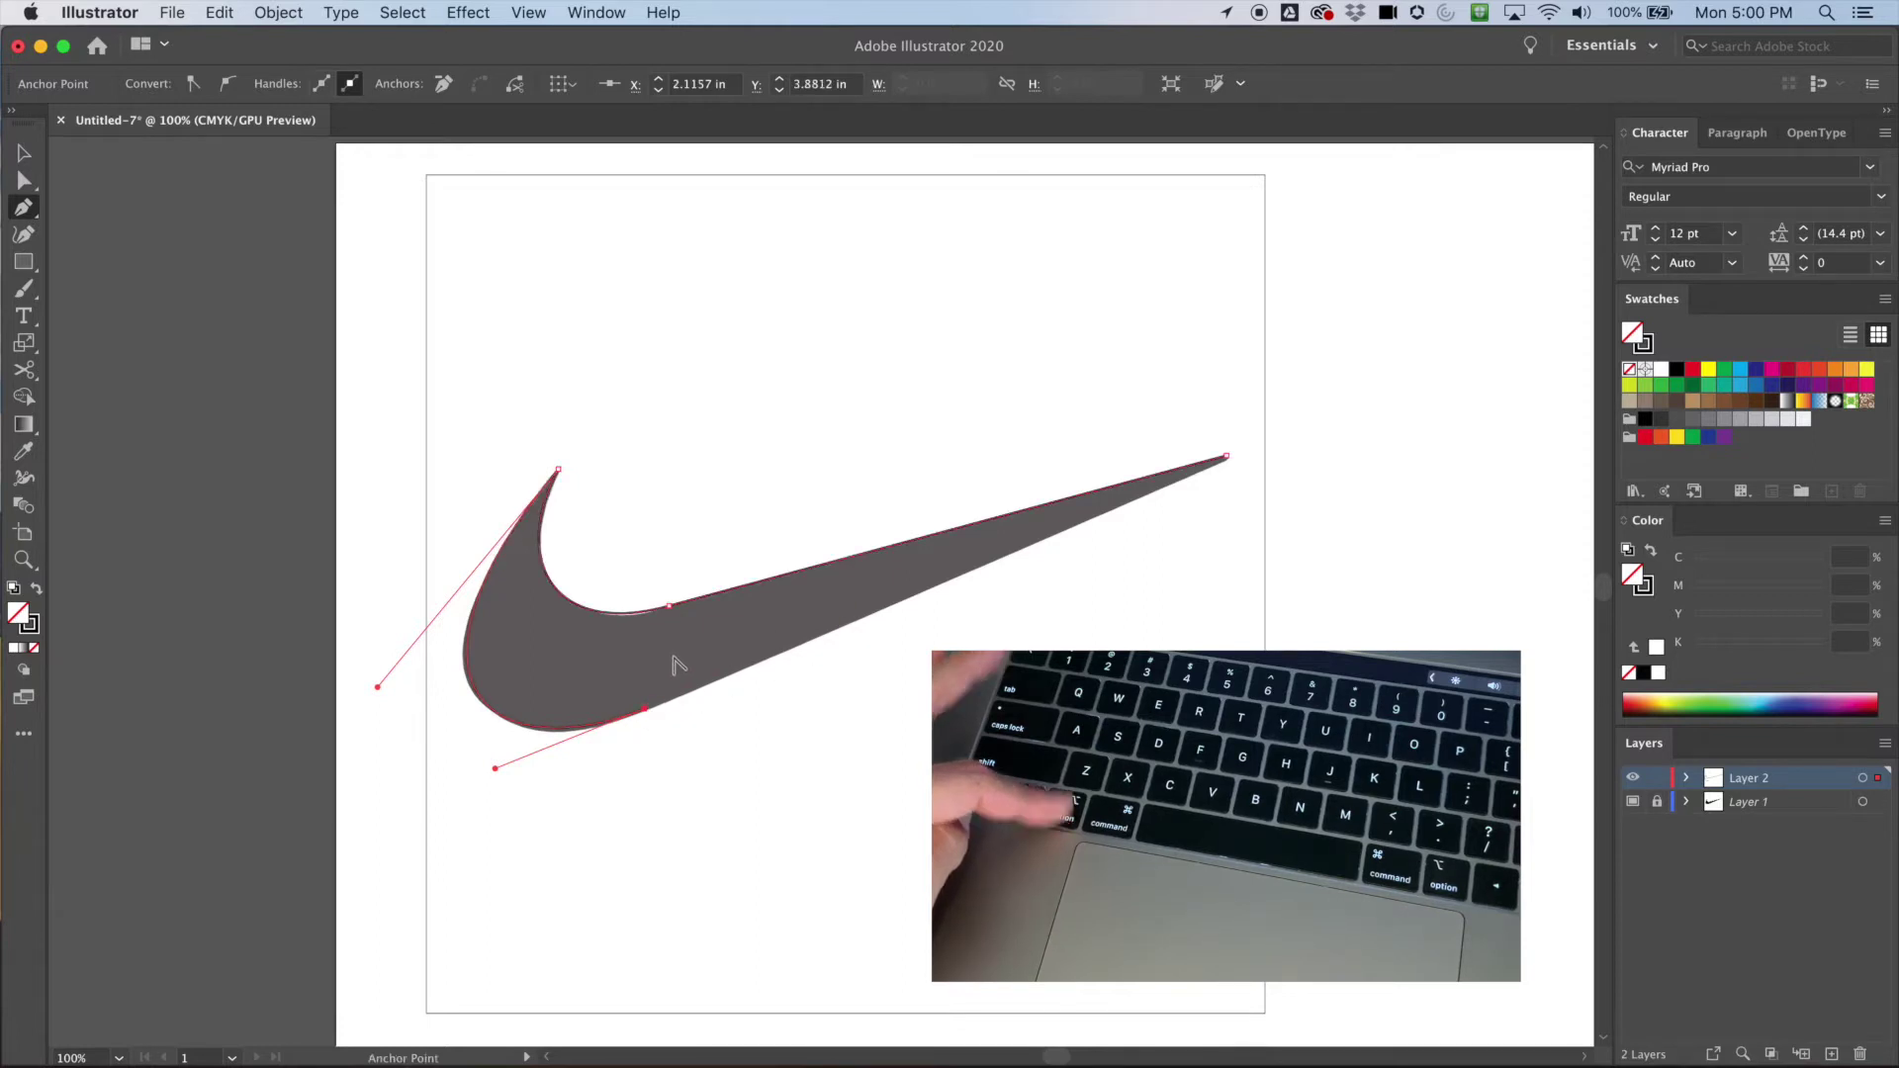
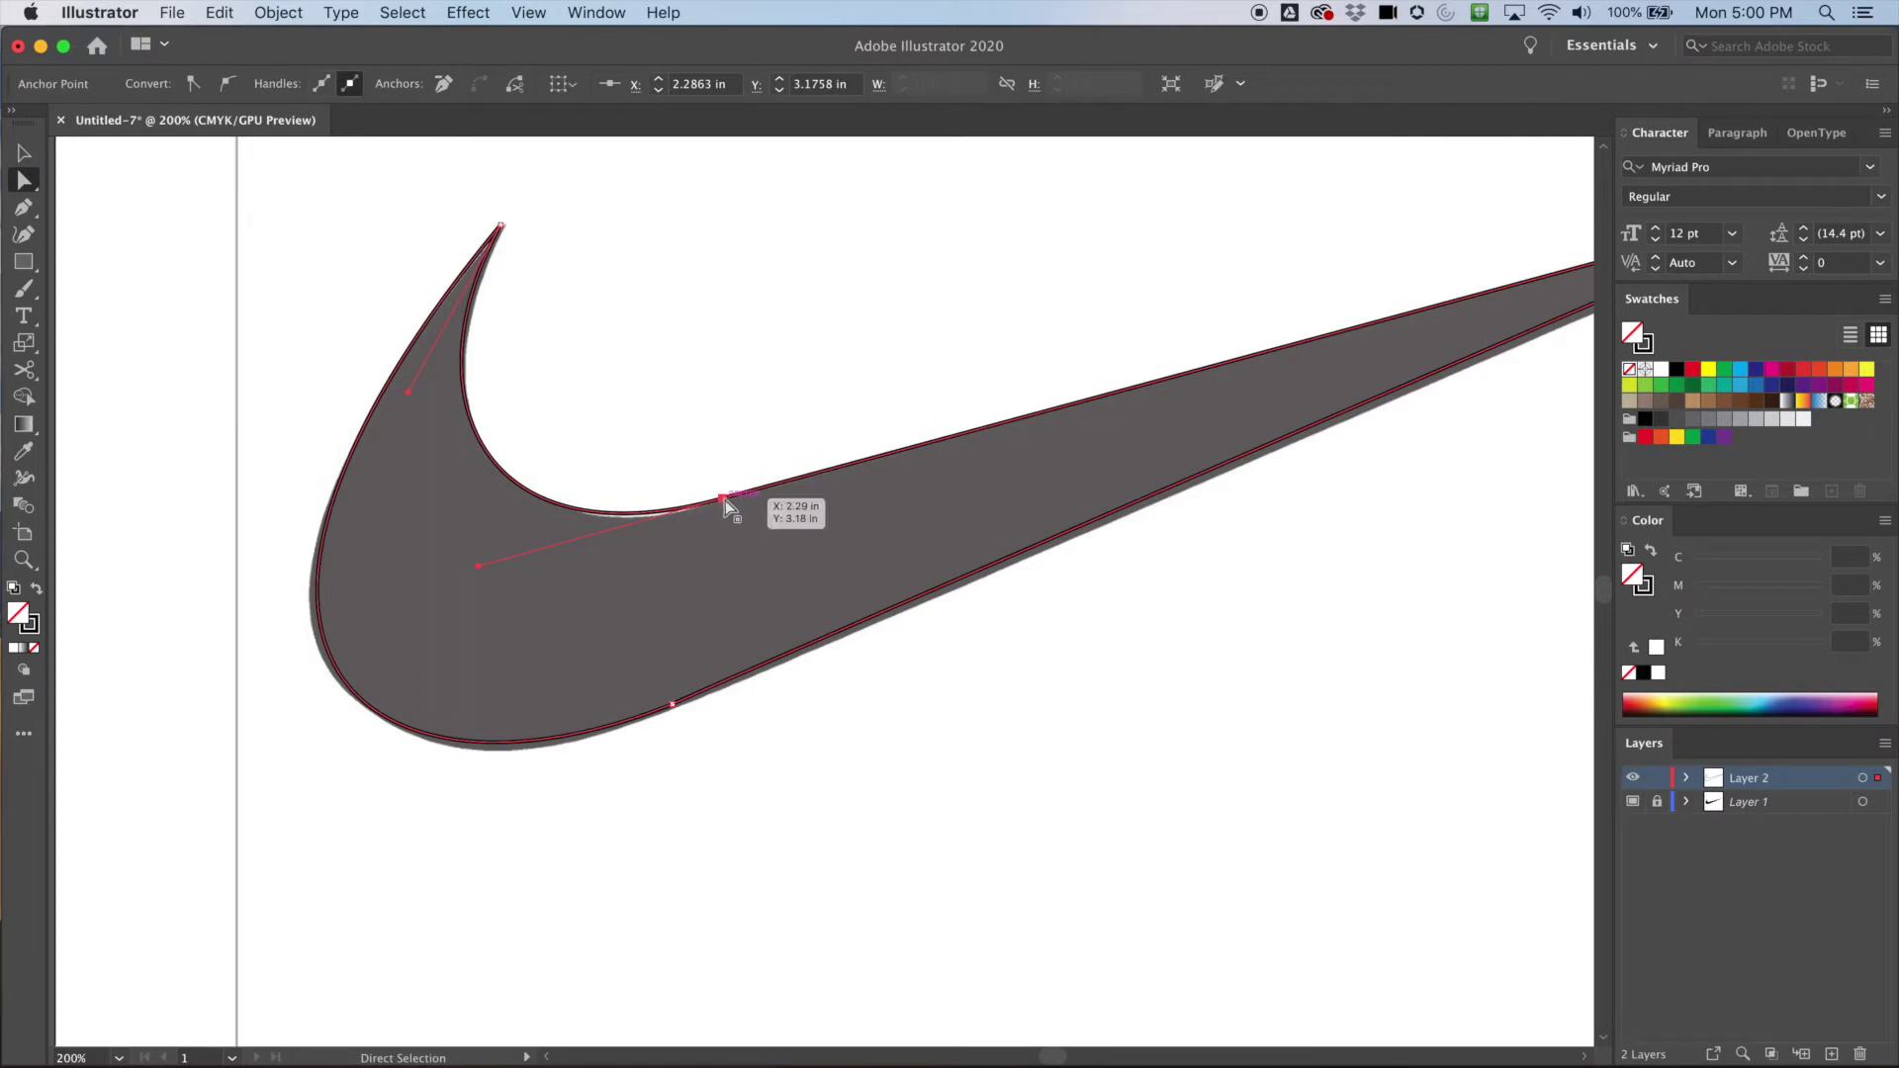
pyautogui.moveTo(722, 498); pyautogui.dragTo(749, 492)
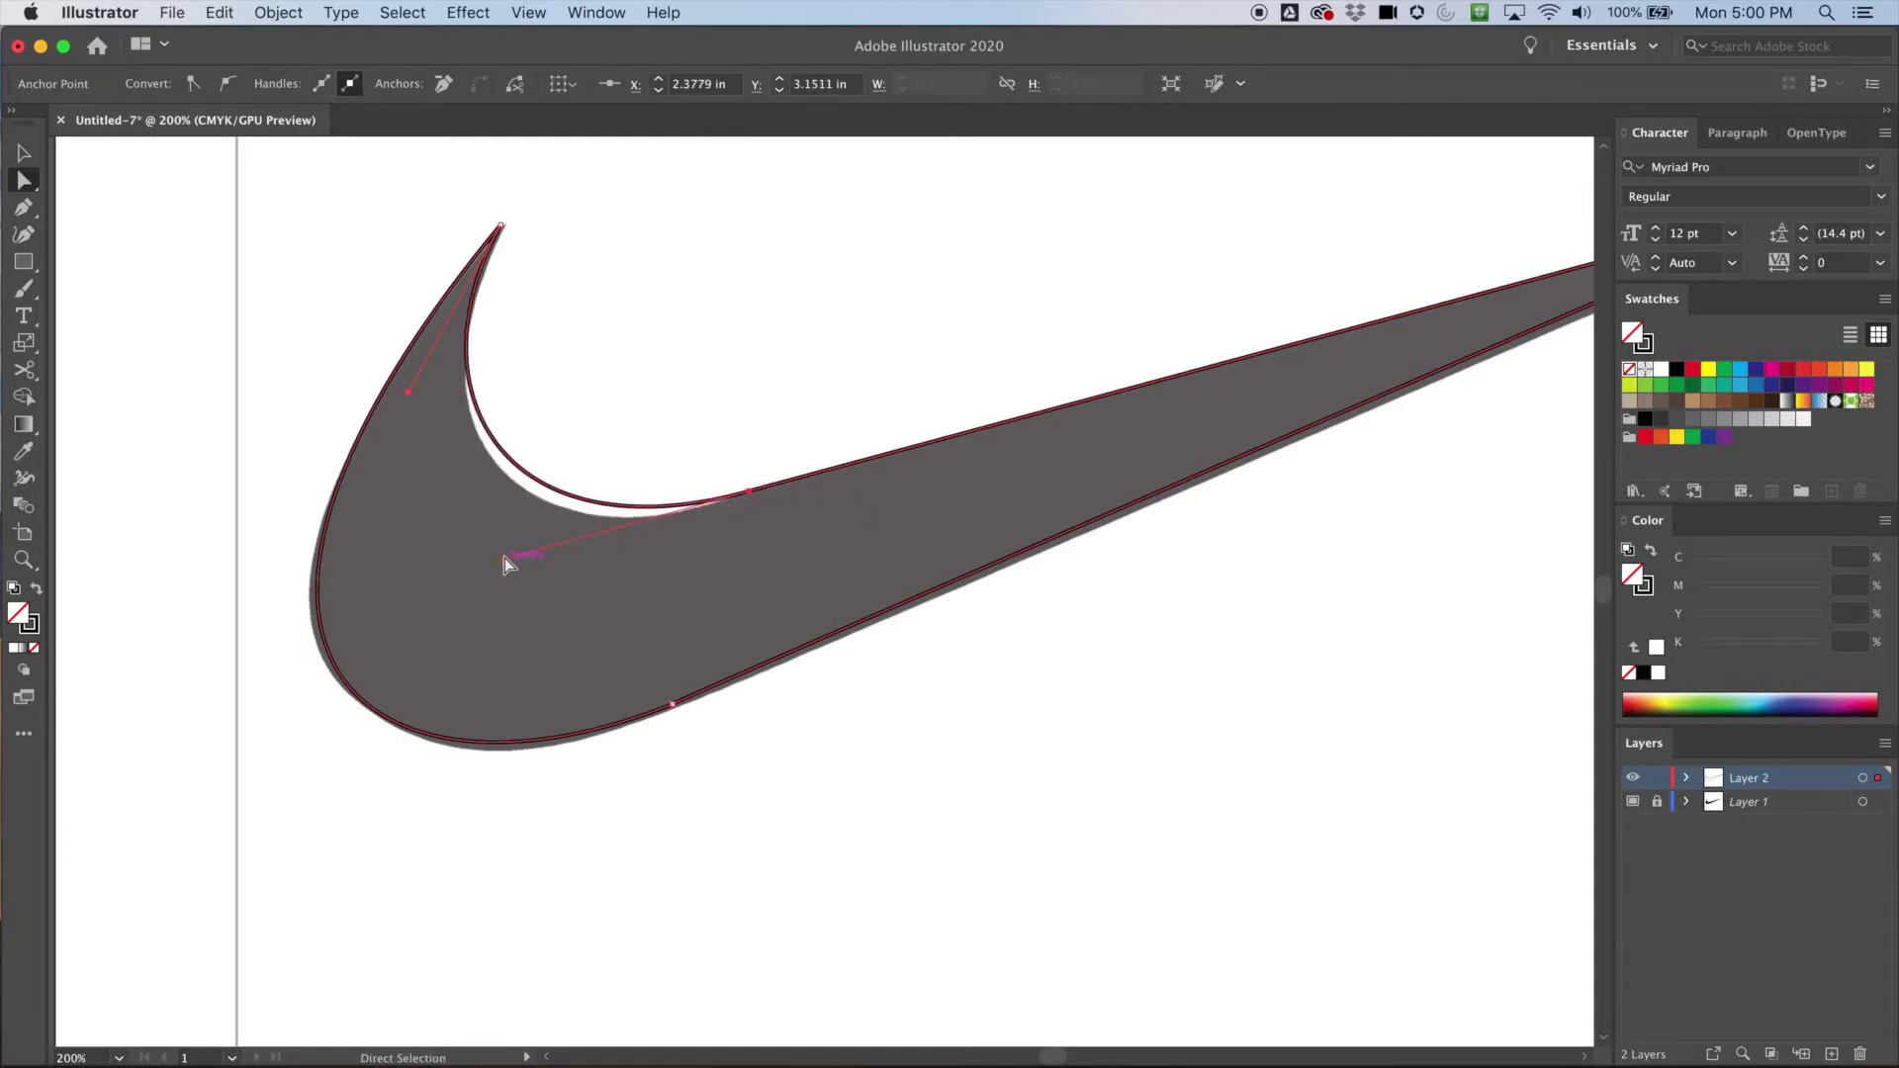
pyautogui.moveTo(506, 558); pyautogui.dragTo(471, 582)
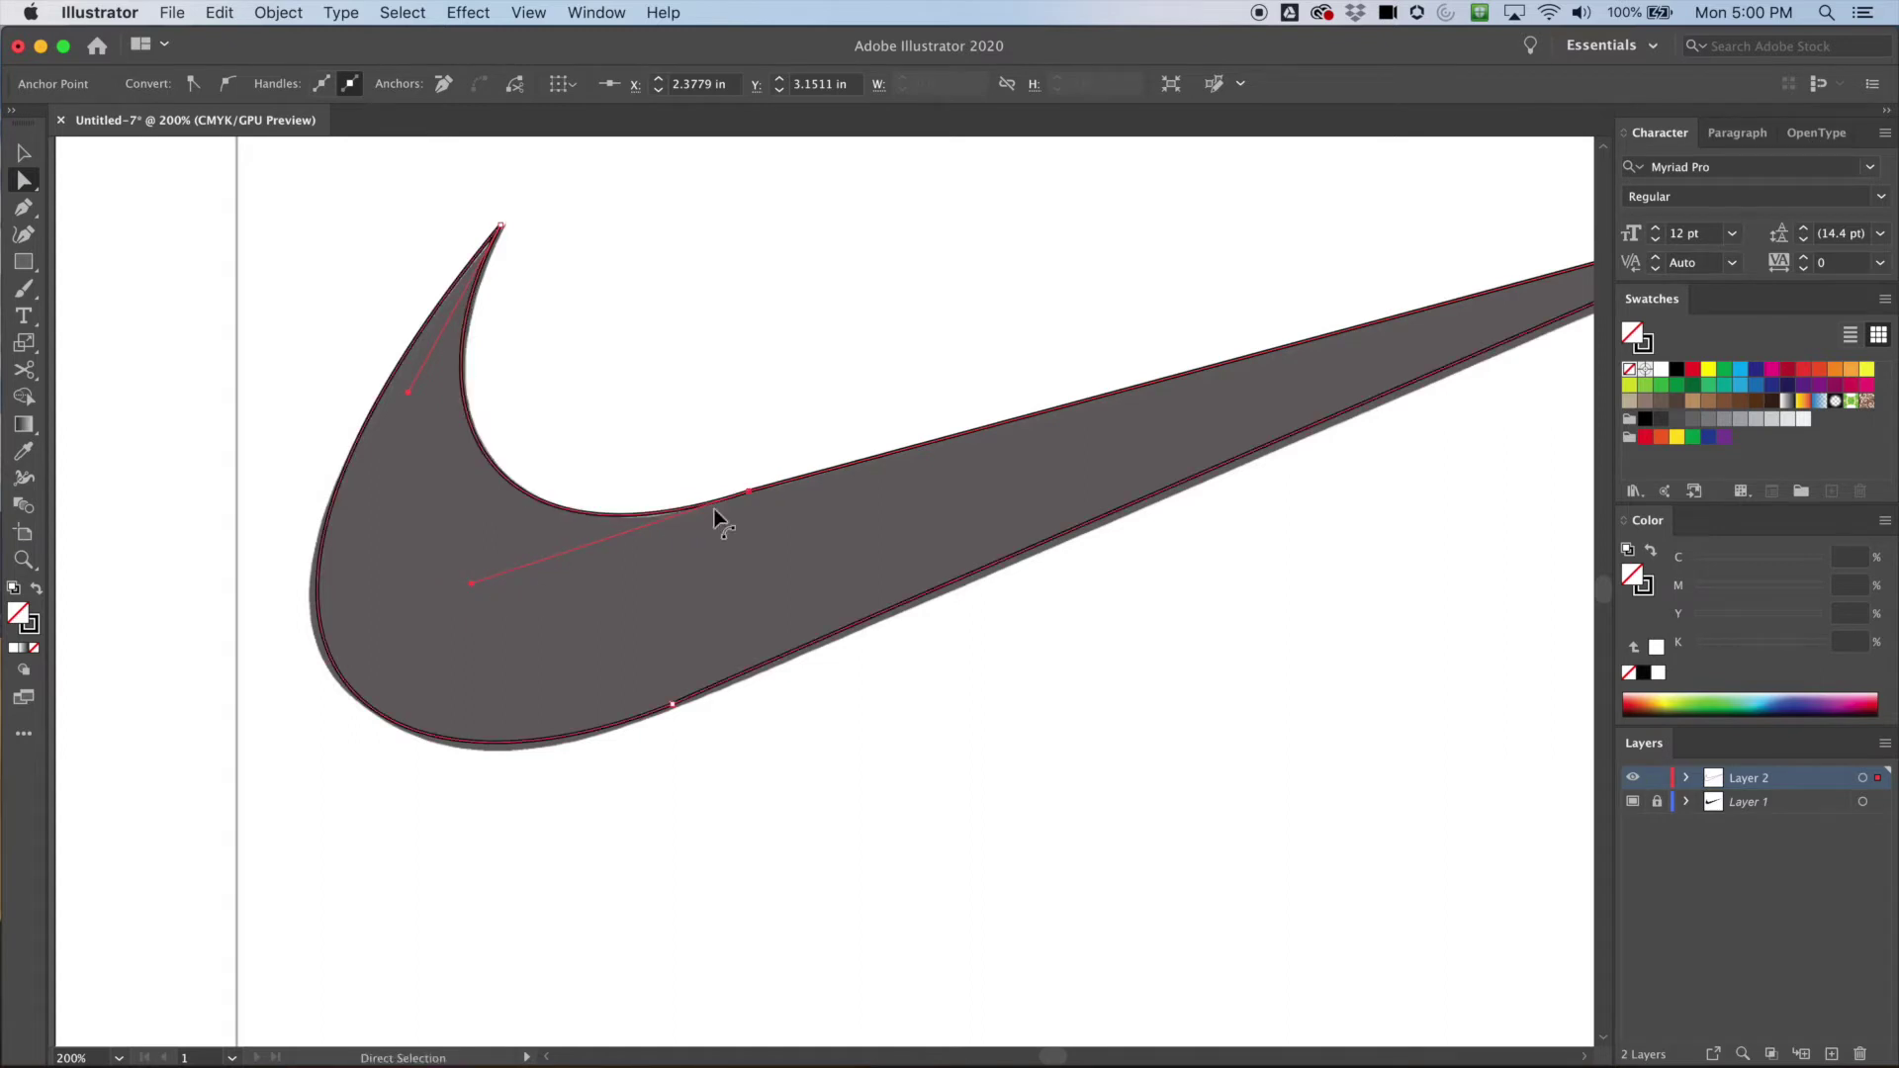
pyautogui.moveTo(750, 491); pyautogui.dragTo(721, 501)
pyautogui.moveTo(449, 590); pyautogui.dragTo(489, 577)
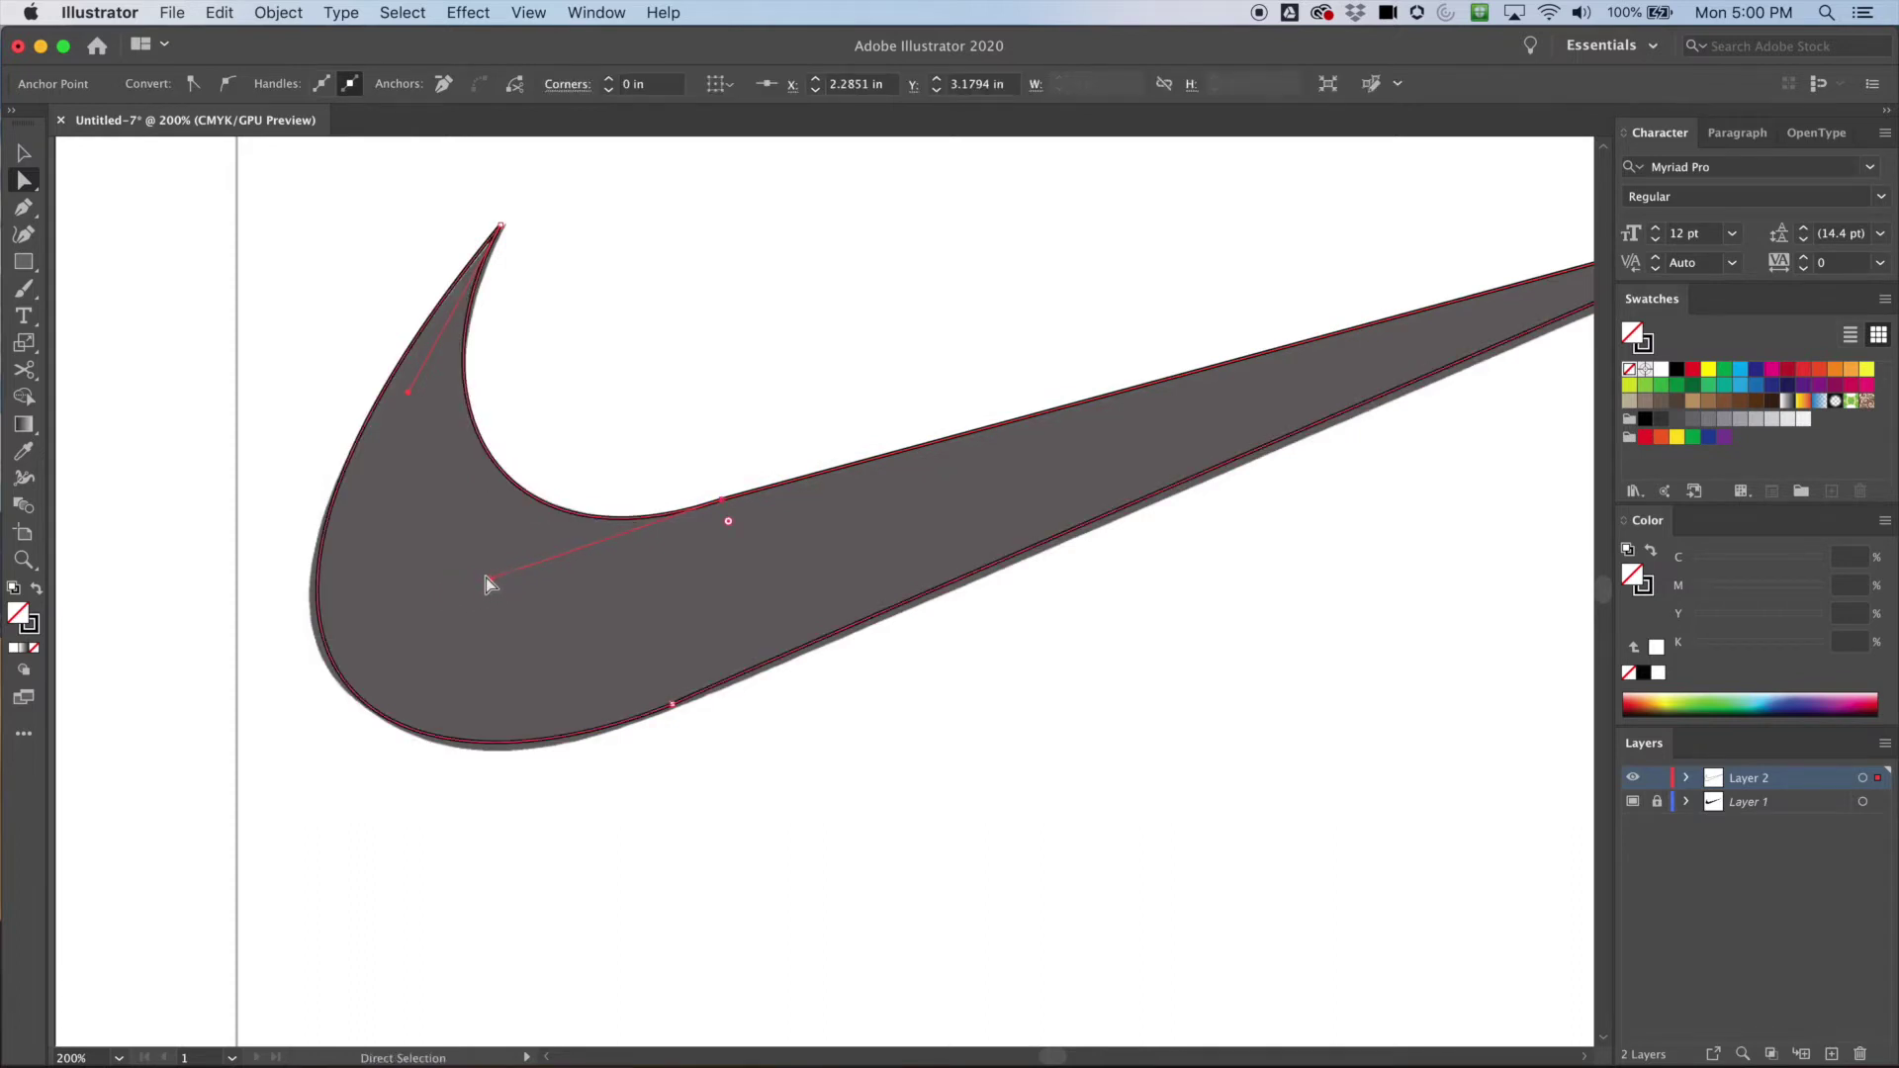
pyautogui.moveTo(412, 391)
pyautogui.mouseDown()
pyautogui.moveTo(376, 402)
pyautogui.moveTo(408, 405)
pyautogui.mouseUp()
# - Adjust the outer curve's direction handles and shift its lower-edge anchor so the path follows the template's rounded outer edge
pyautogui.click(502, 229)
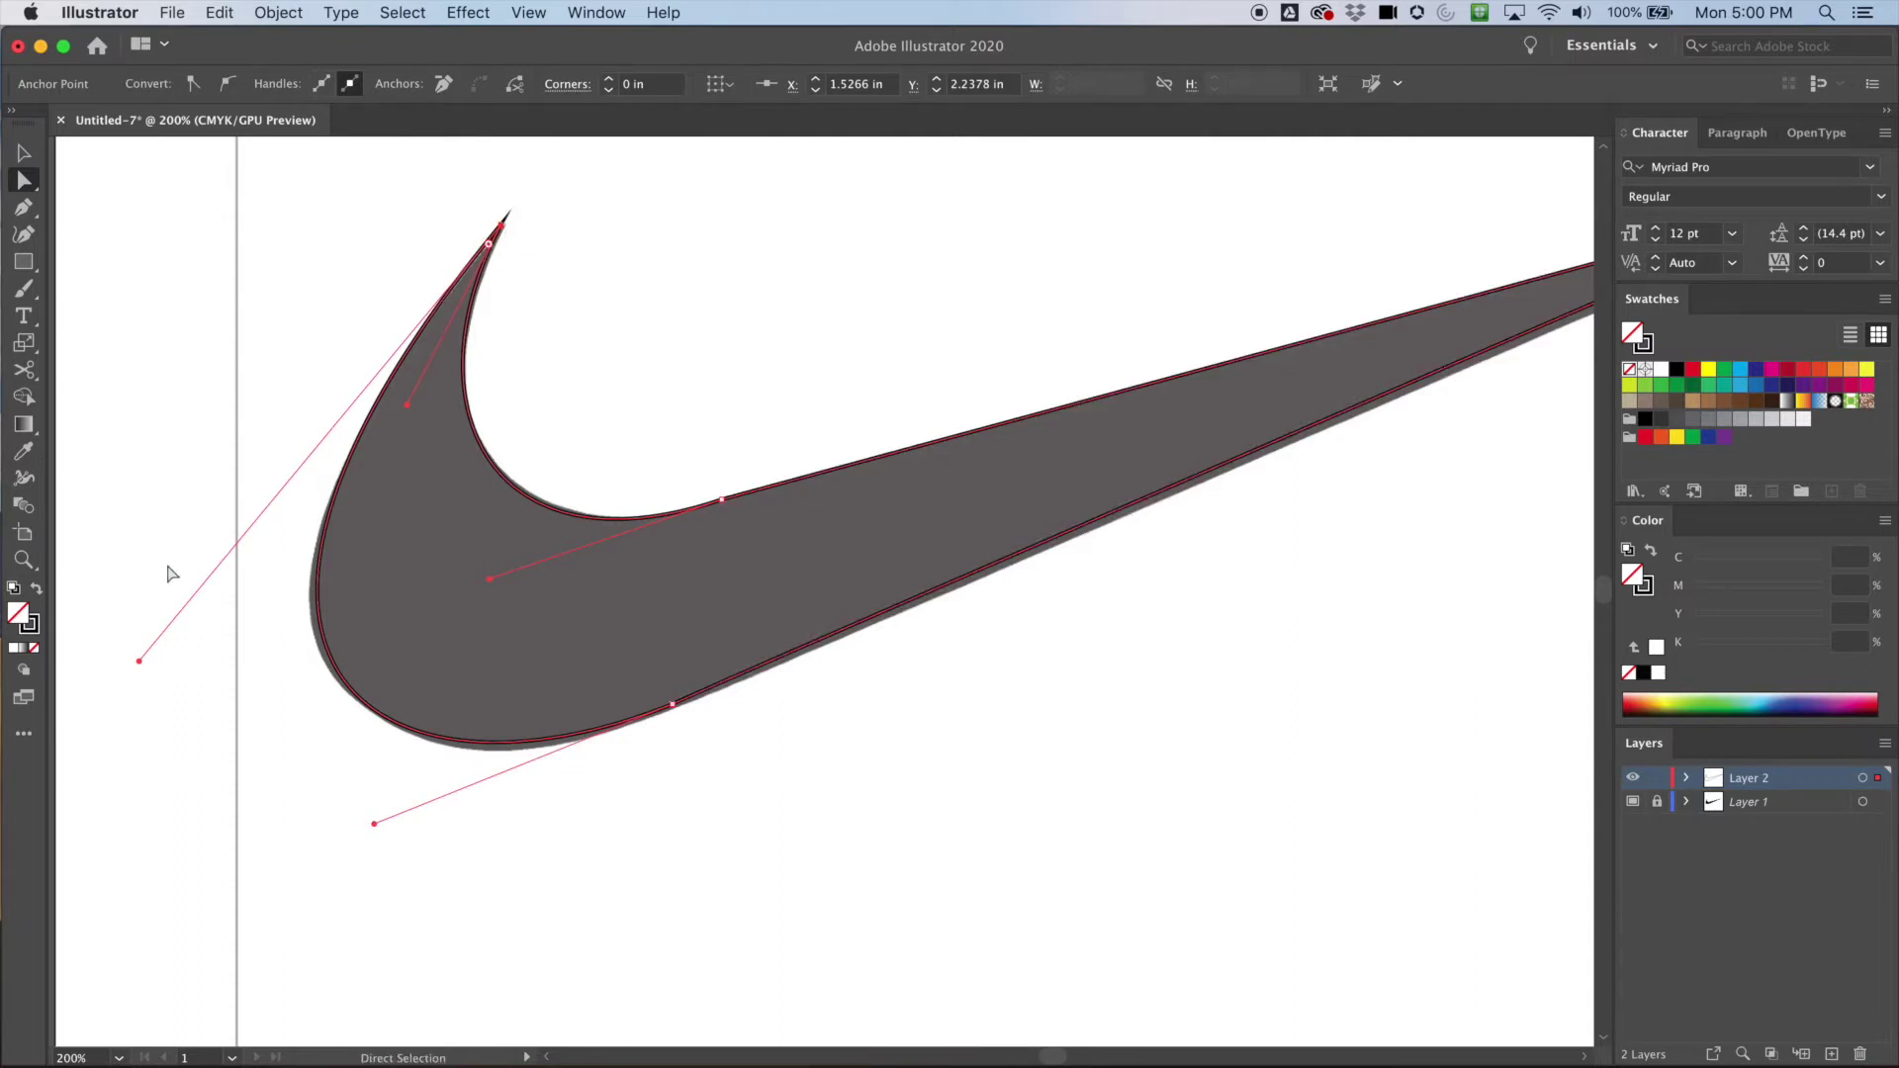
pyautogui.moveTo(140, 660); pyautogui.dragTo(120, 671)
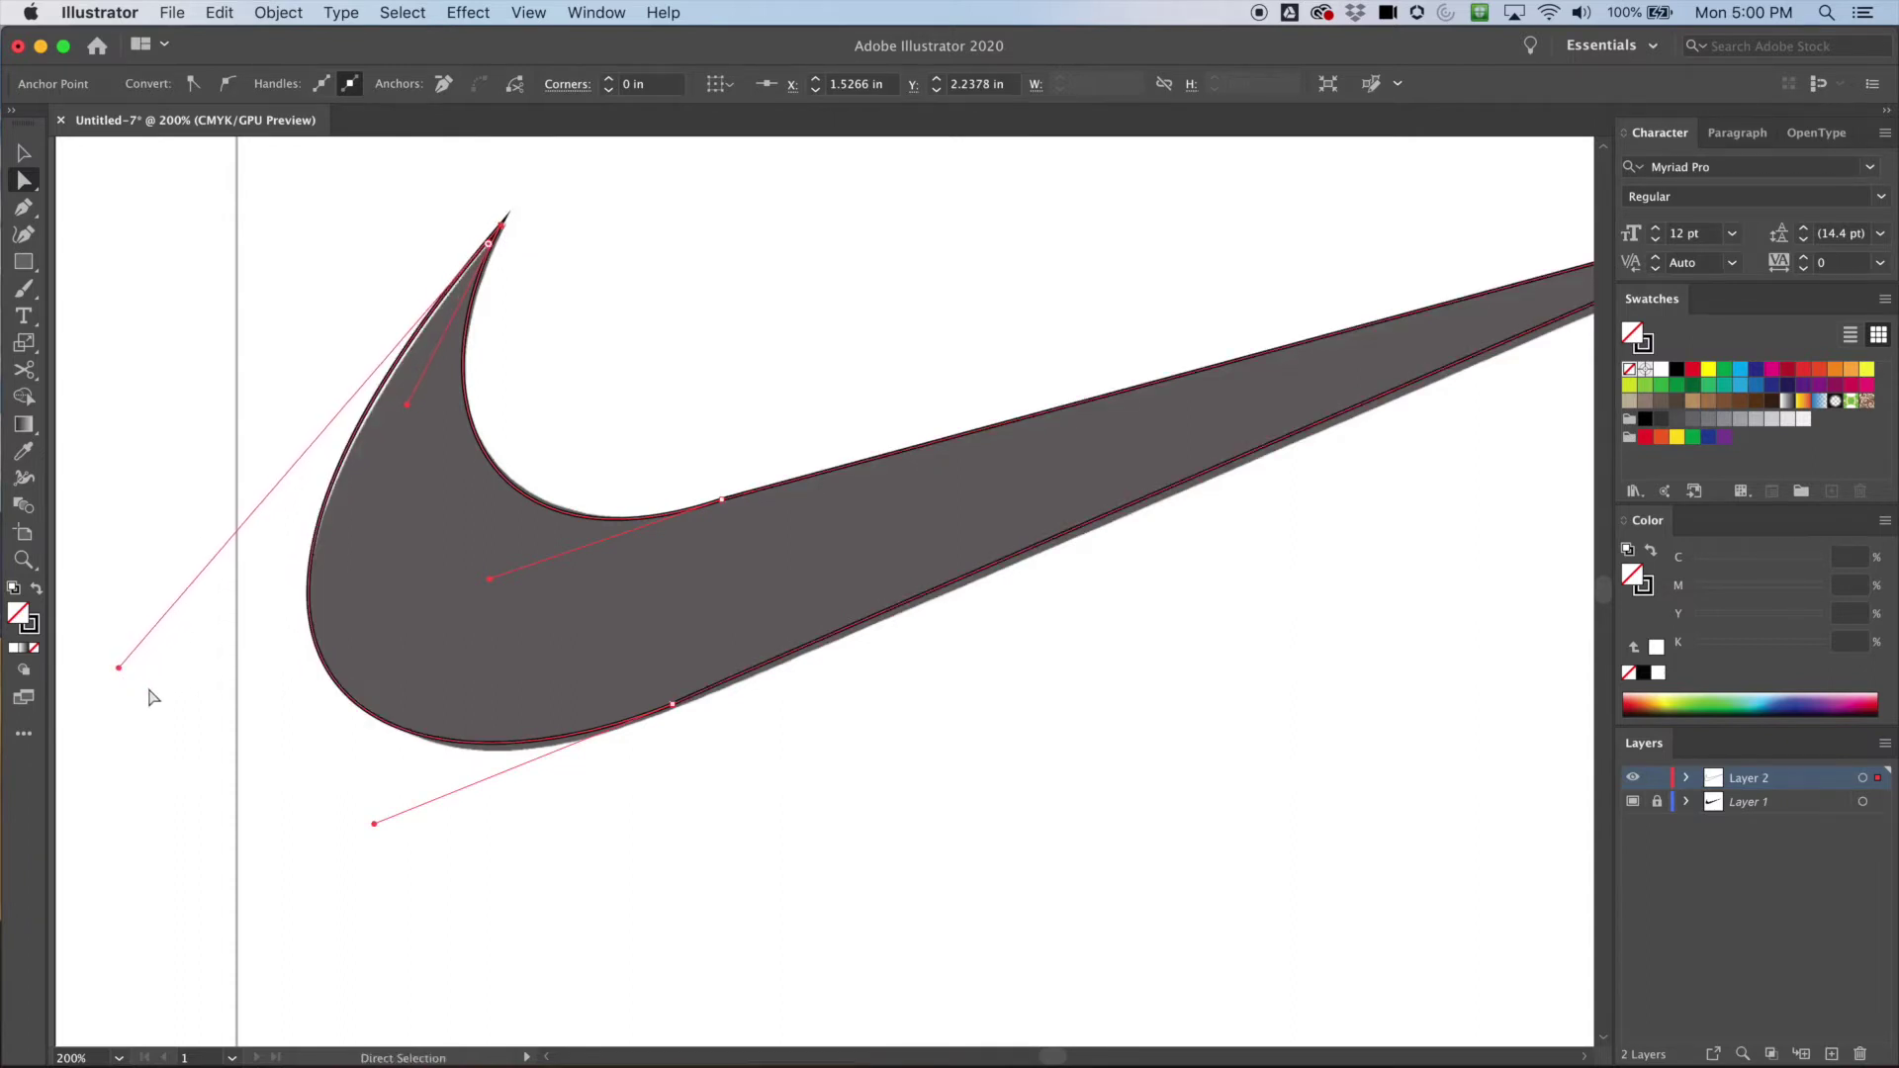
pyautogui.click(679, 712)
pyautogui.moveTo(681, 719)
pyautogui.mouseDown()
pyautogui.moveTo(708, 714)
pyautogui.moveTo(659, 724)
pyautogui.mouseUp()
pyautogui.moveTo(362, 829); pyautogui.dragTo(389, 817)
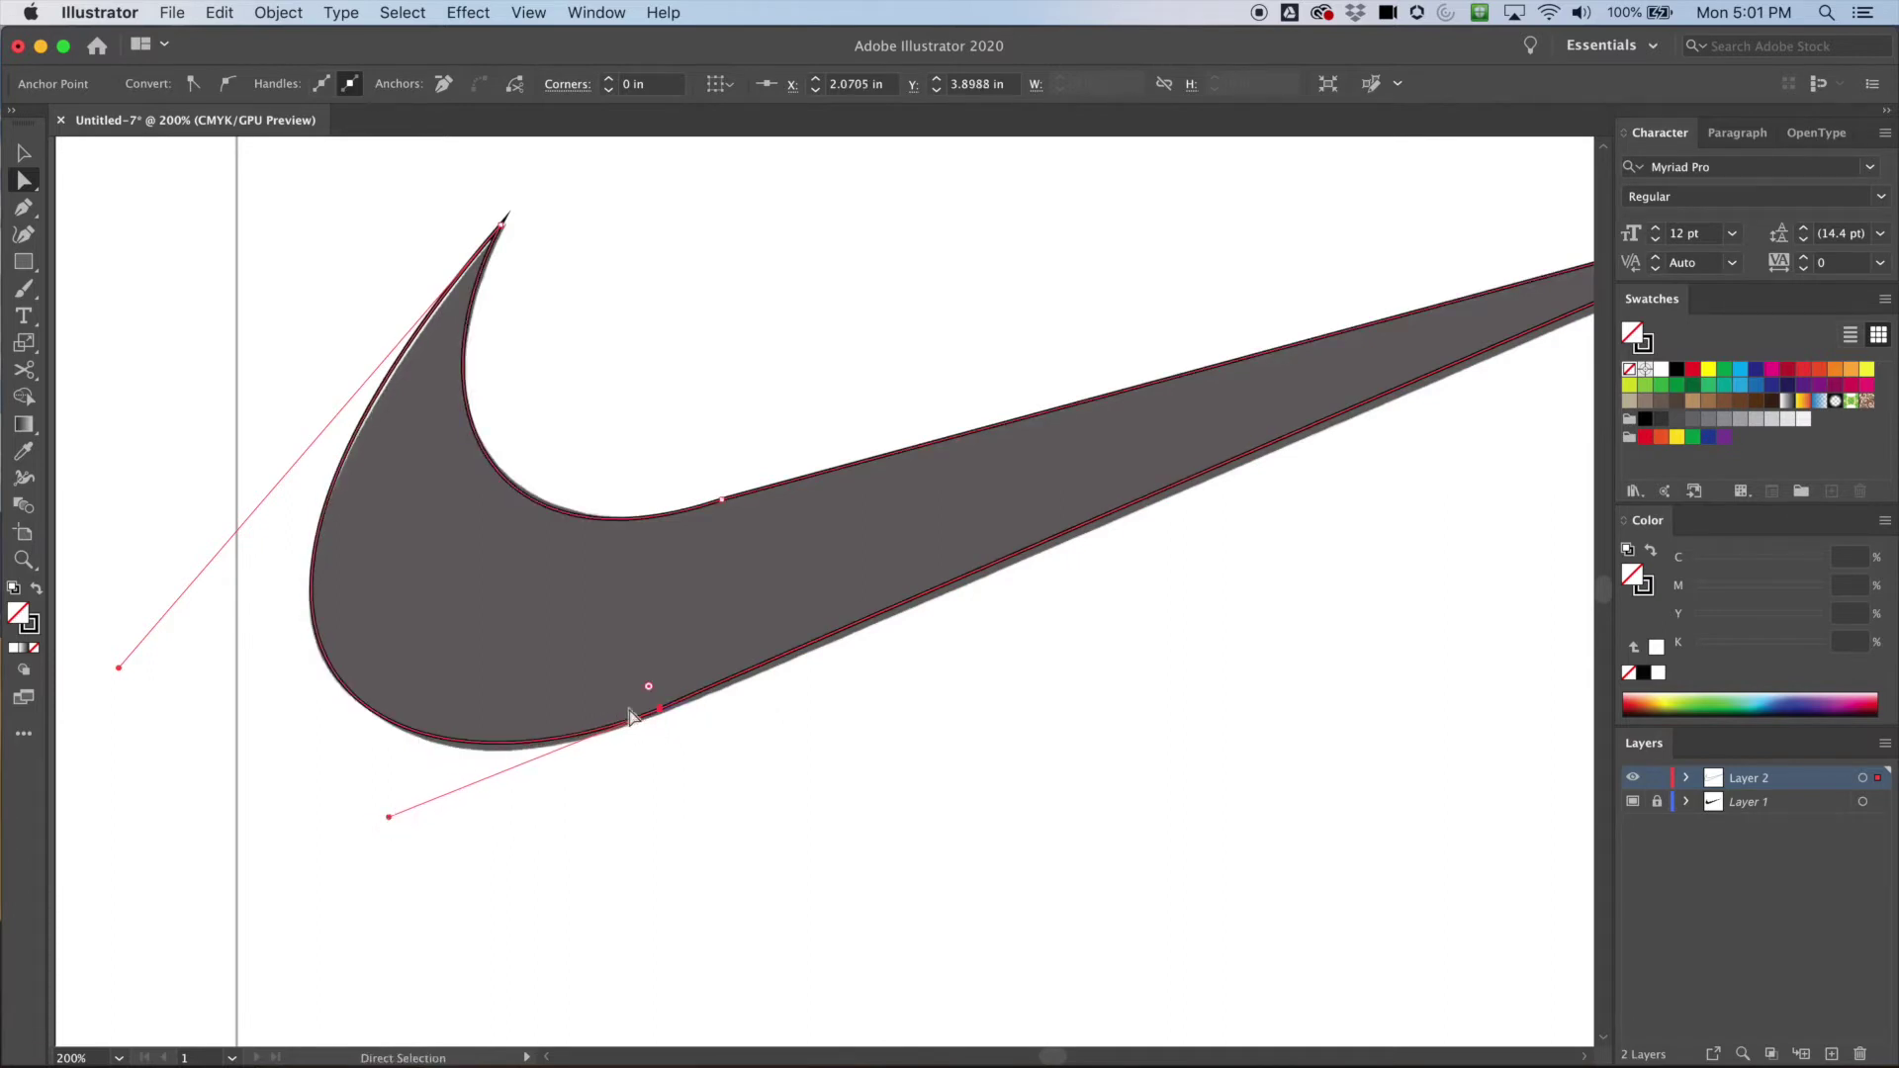
pyautogui.click(659, 710)
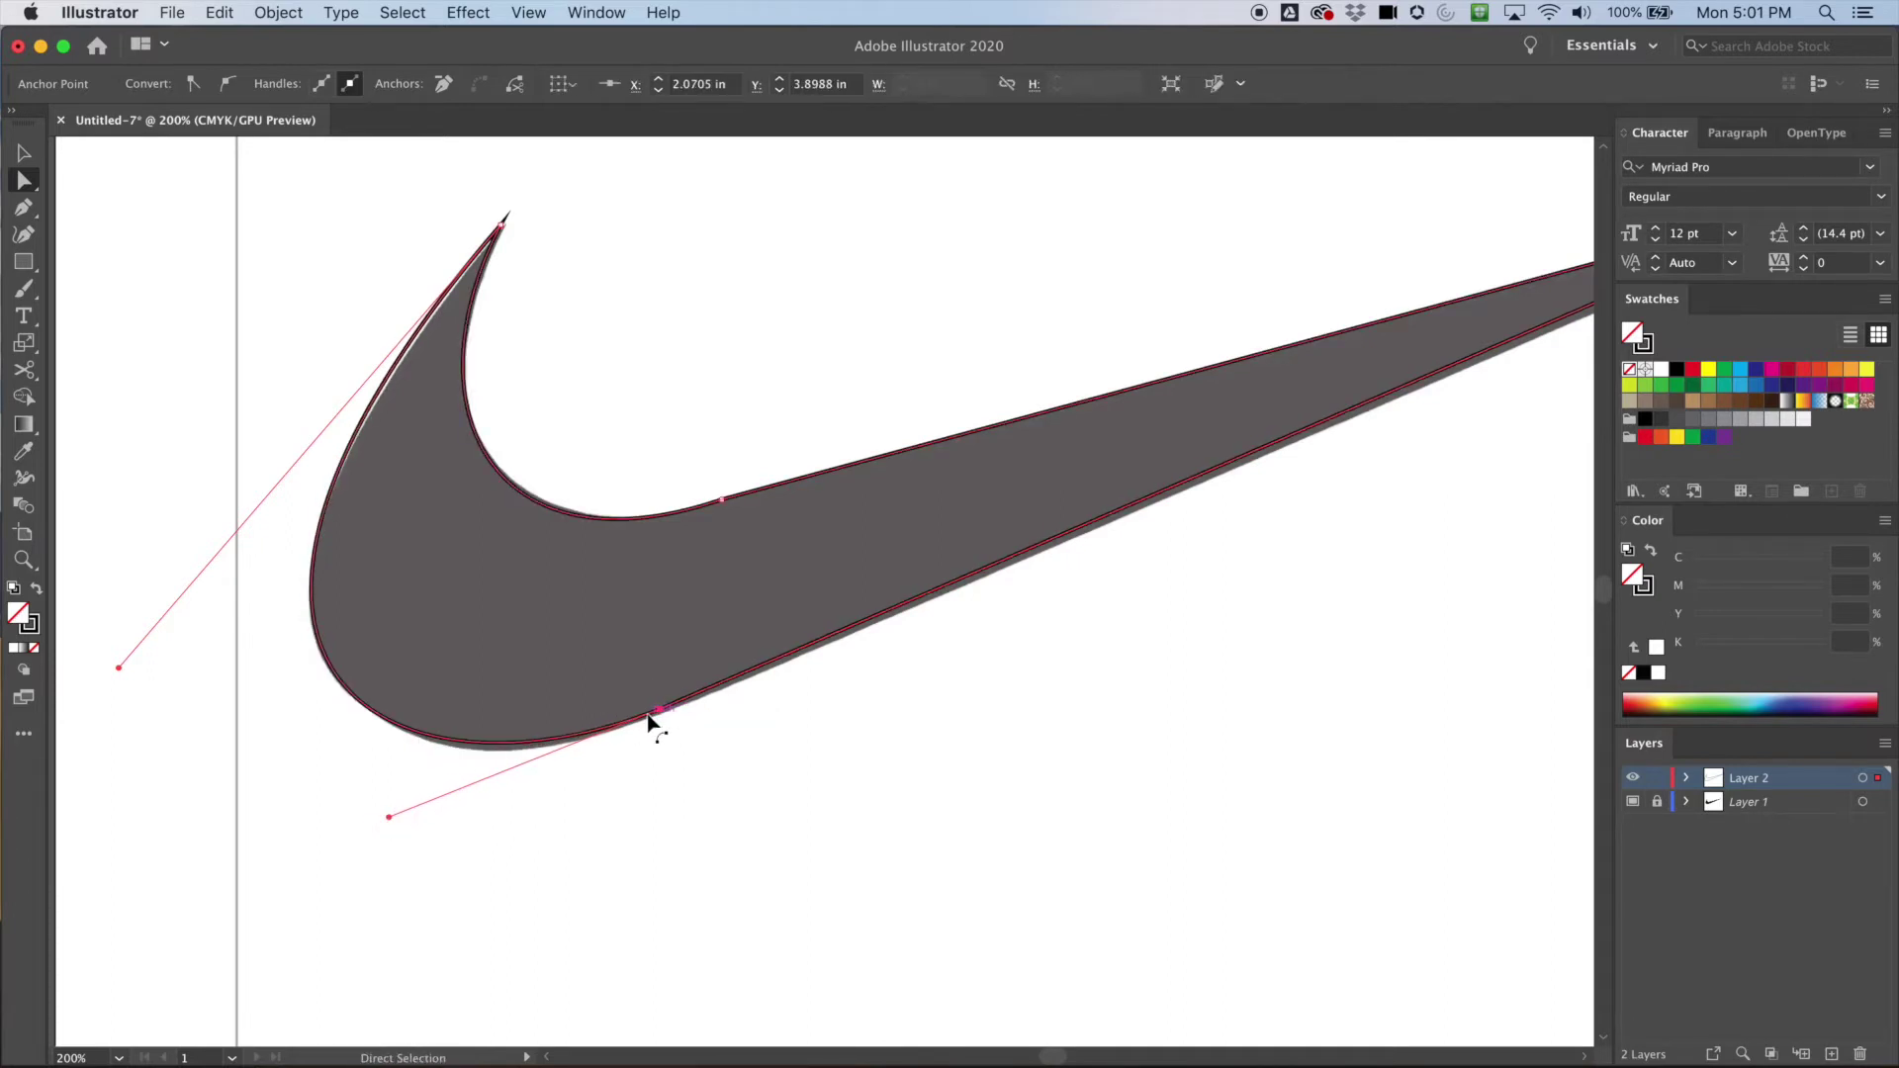
pyautogui.moveTo(388, 819); pyautogui.dragTo(383, 828)
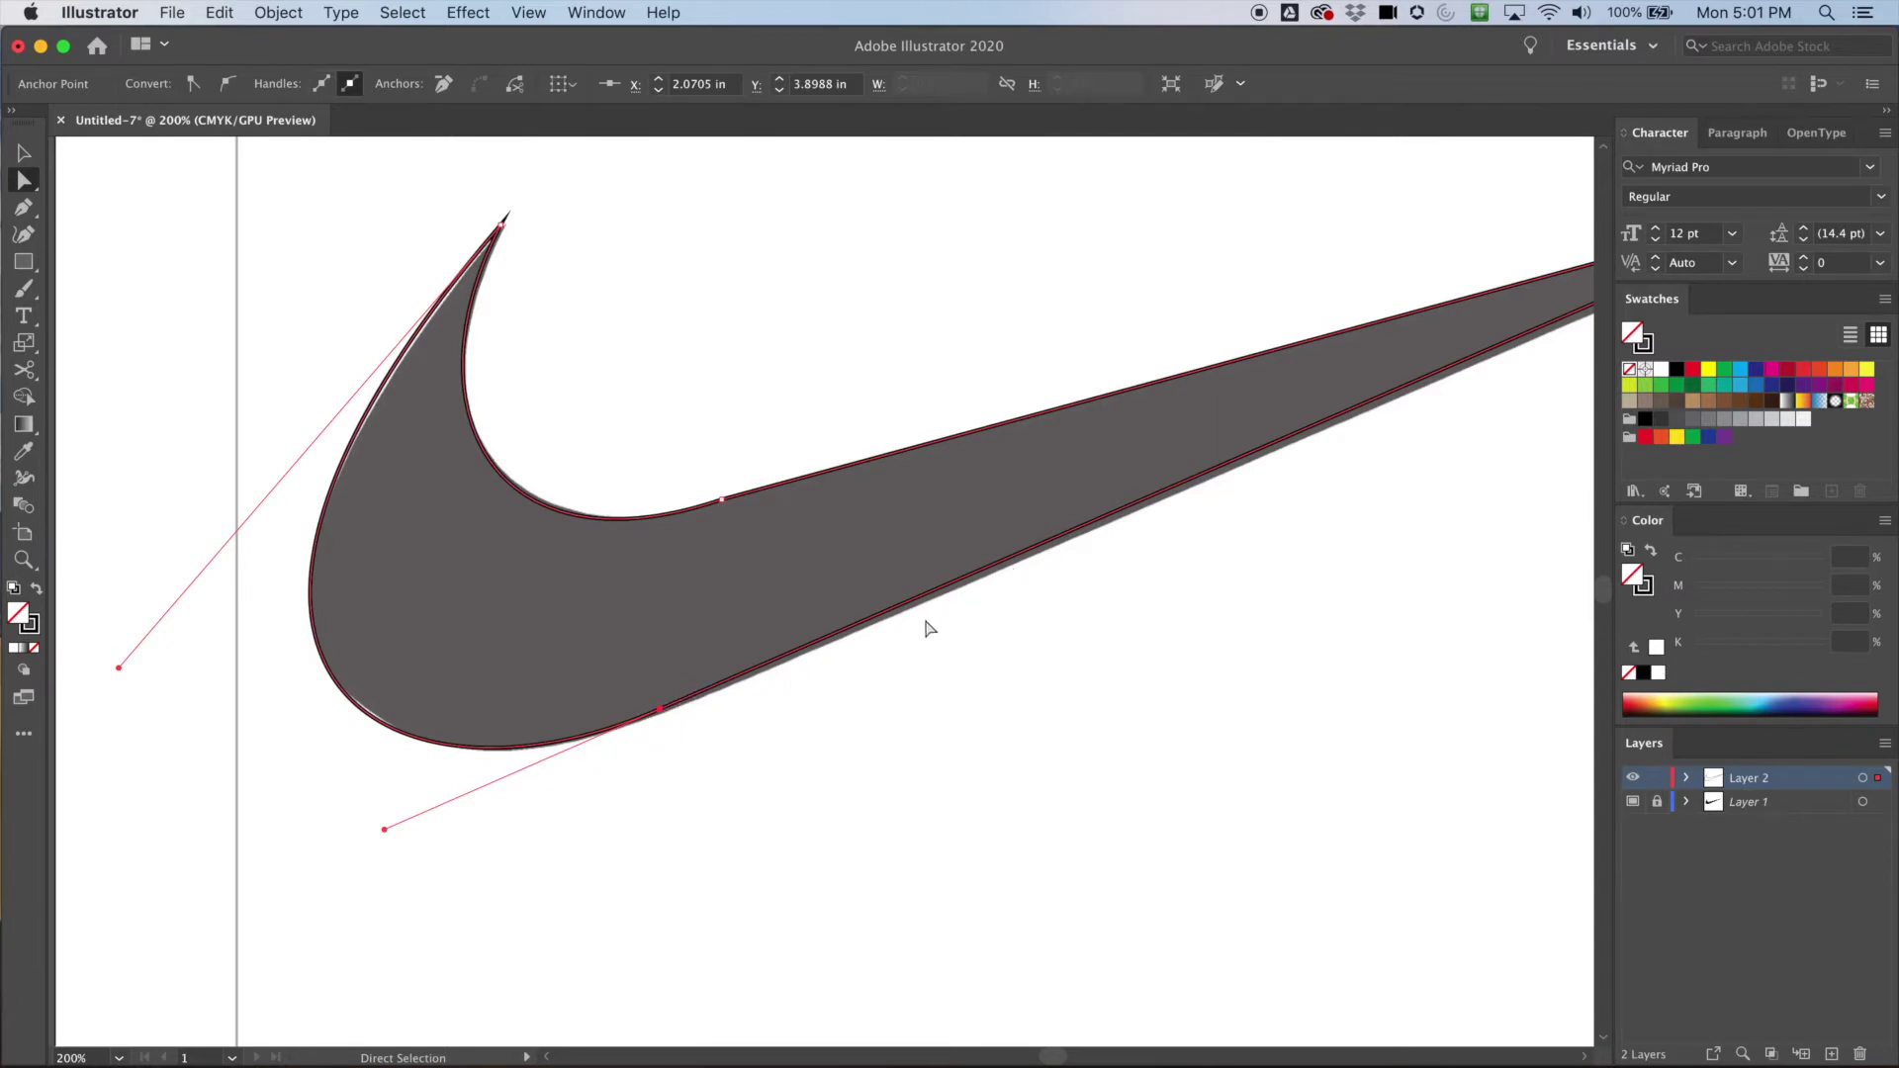
# - Extend the thin tip's anchor outward, and move the lower-edge anchor farther up the straight edge with its handle readjusted
pyautogui.hscroll(5, 908, 637)
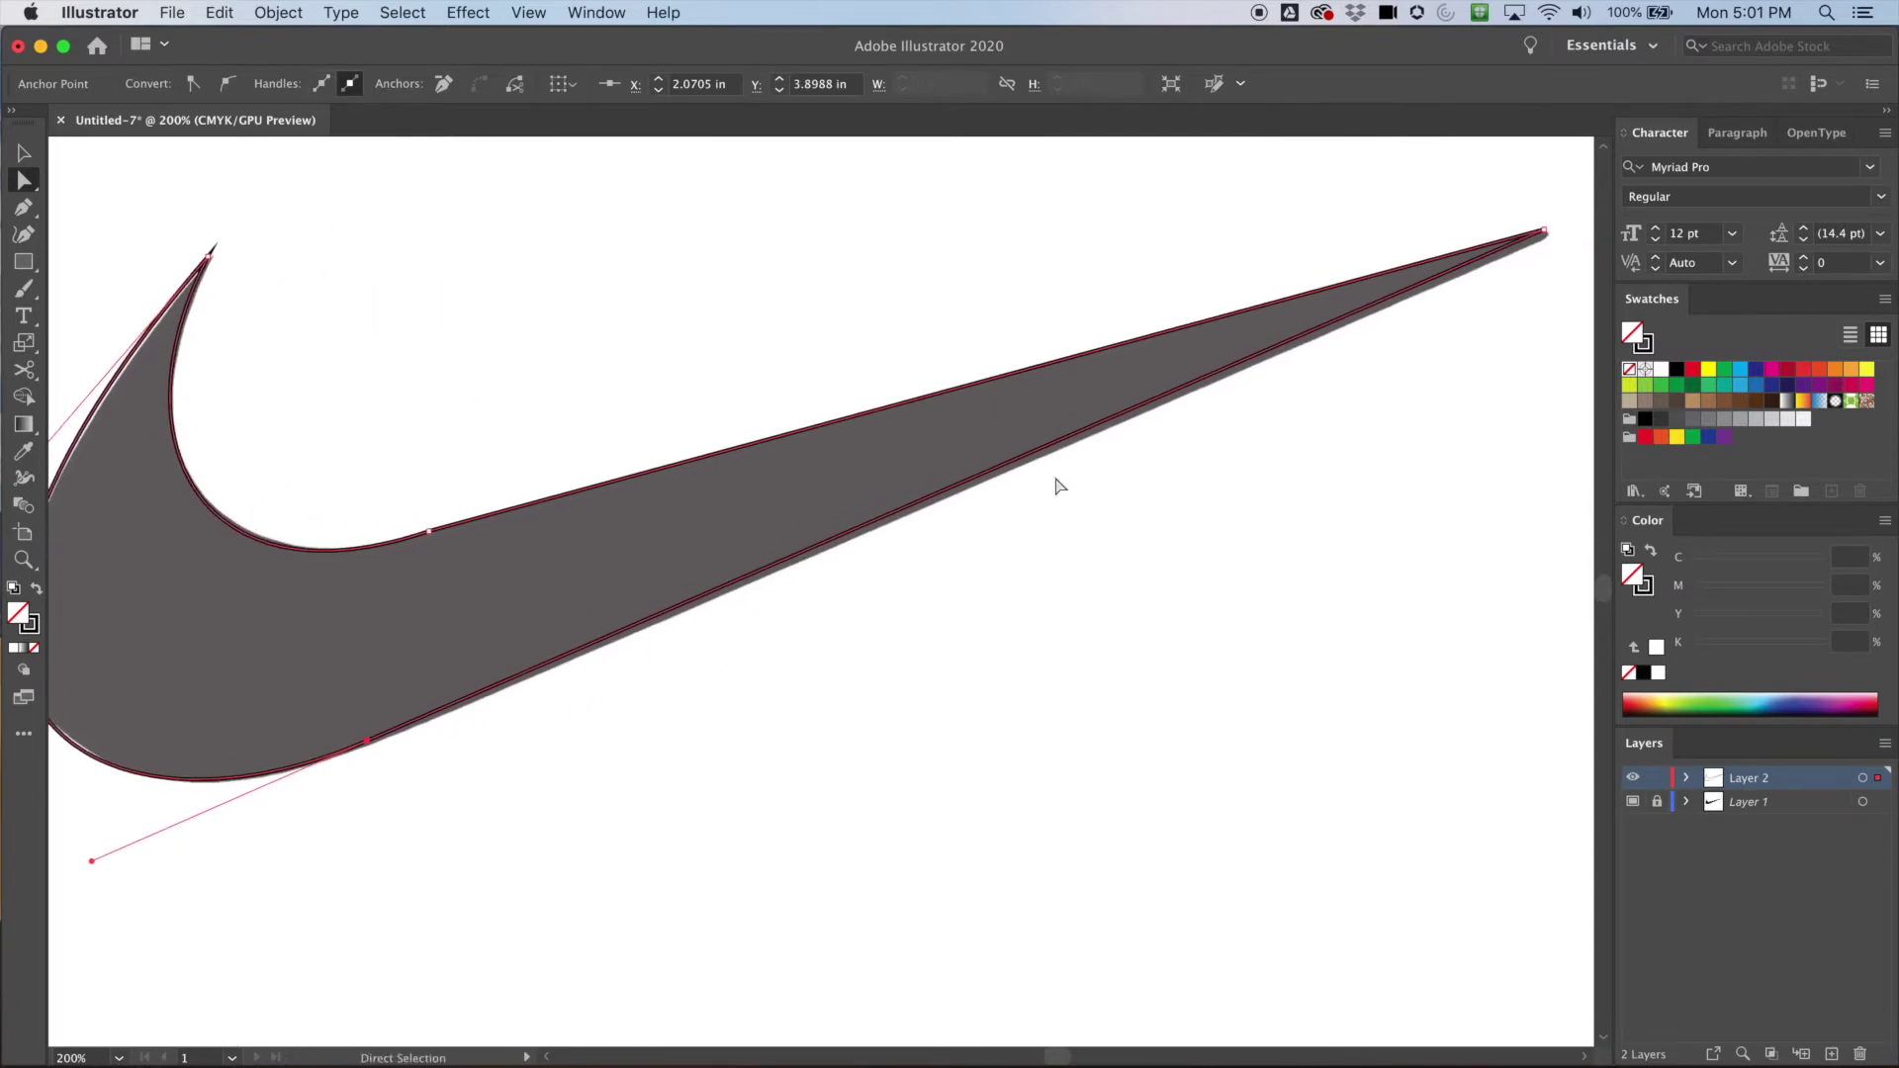
pyautogui.moveTo(1544, 234); pyautogui.dragTo(1557, 236)
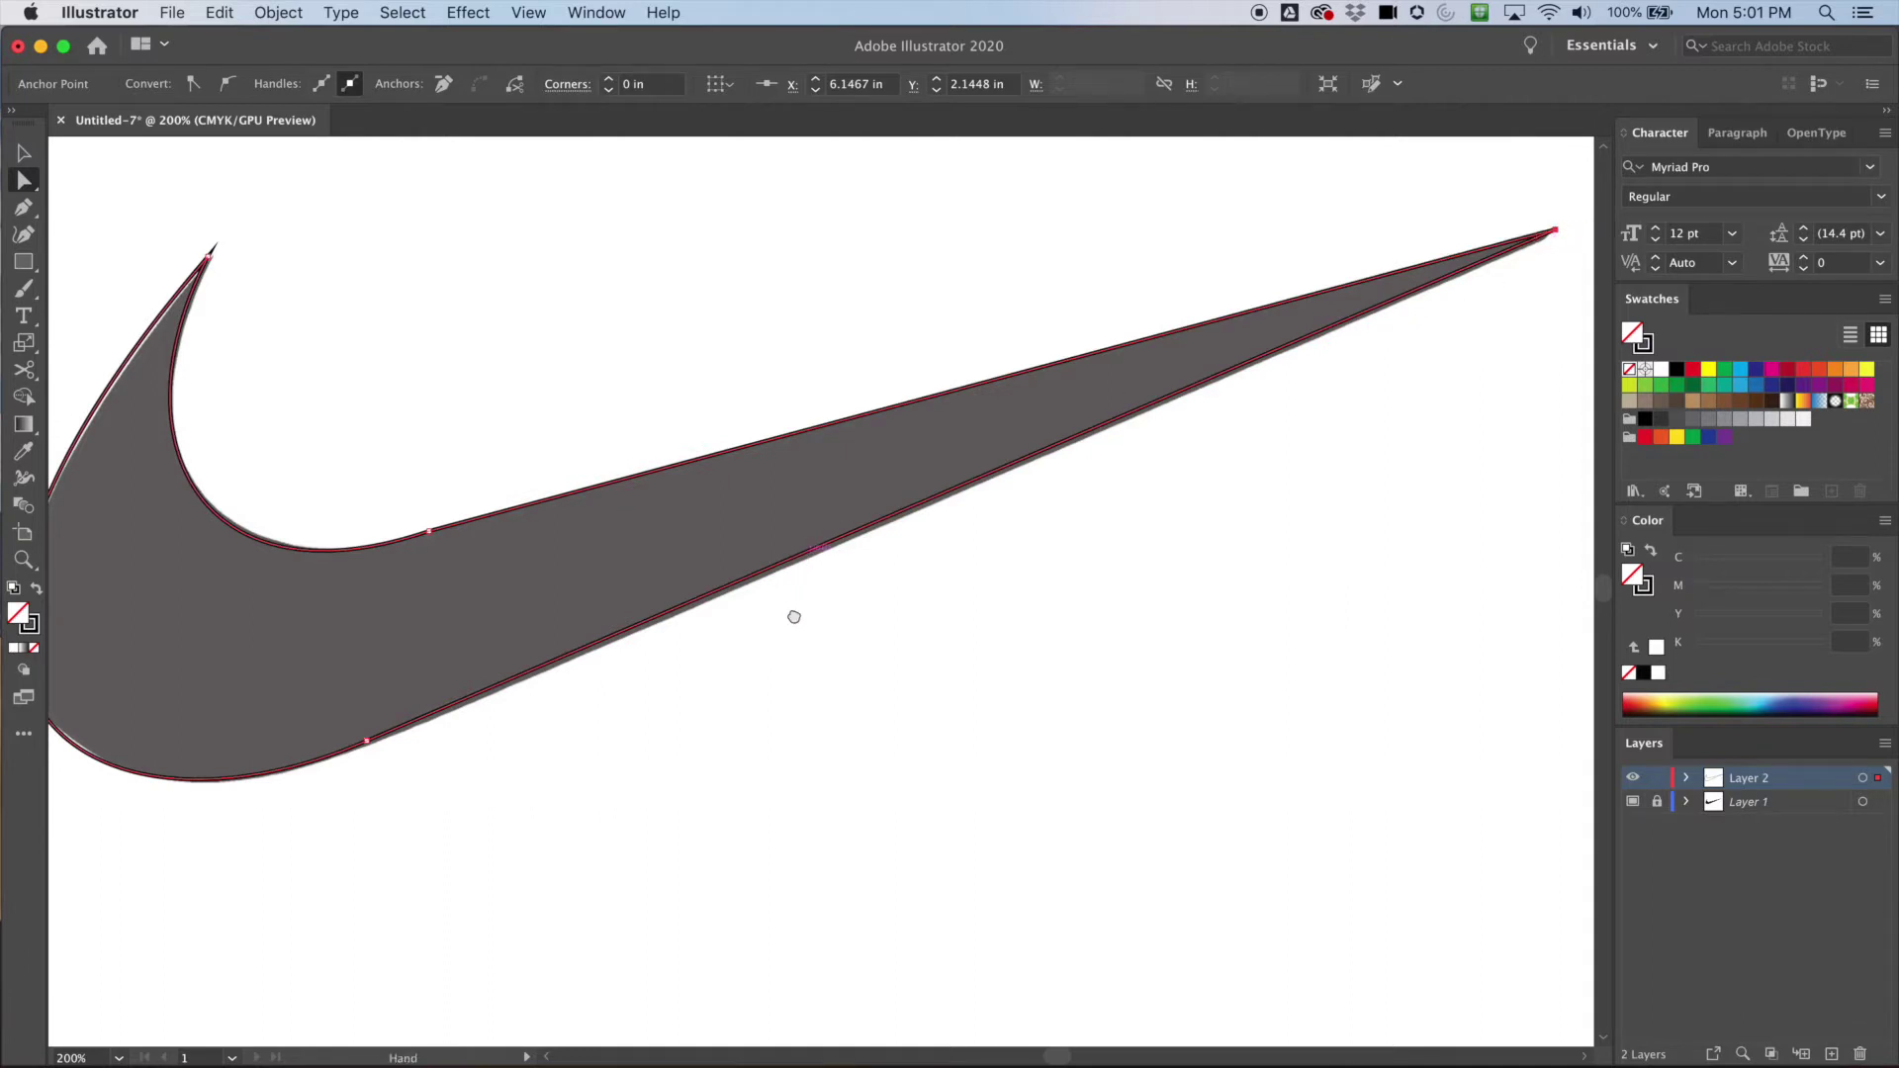
pyautogui.moveTo(793, 614); pyautogui.dragTo(916, 513)
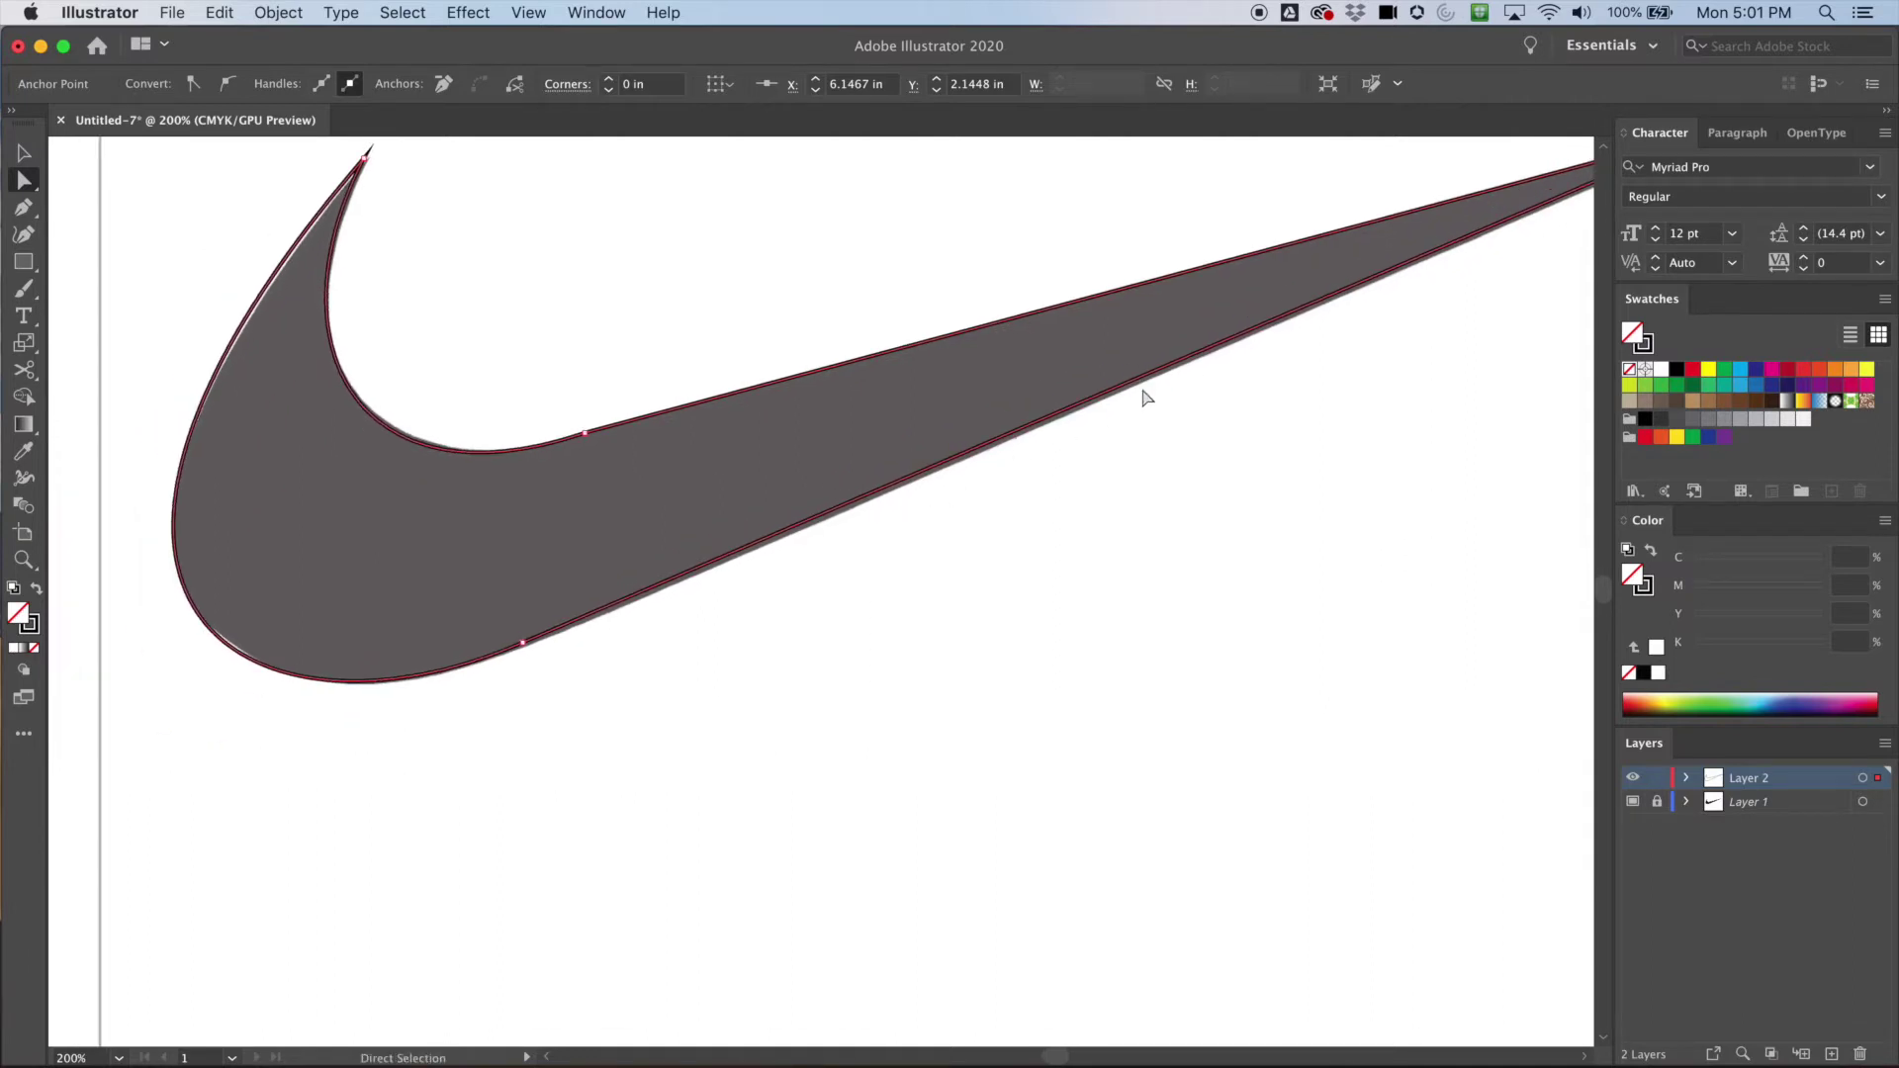
pyautogui.moveTo(524, 644); pyautogui.dragTo(641, 608)
pyautogui.moveTo(363, 721); pyautogui.dragTo(246, 811)
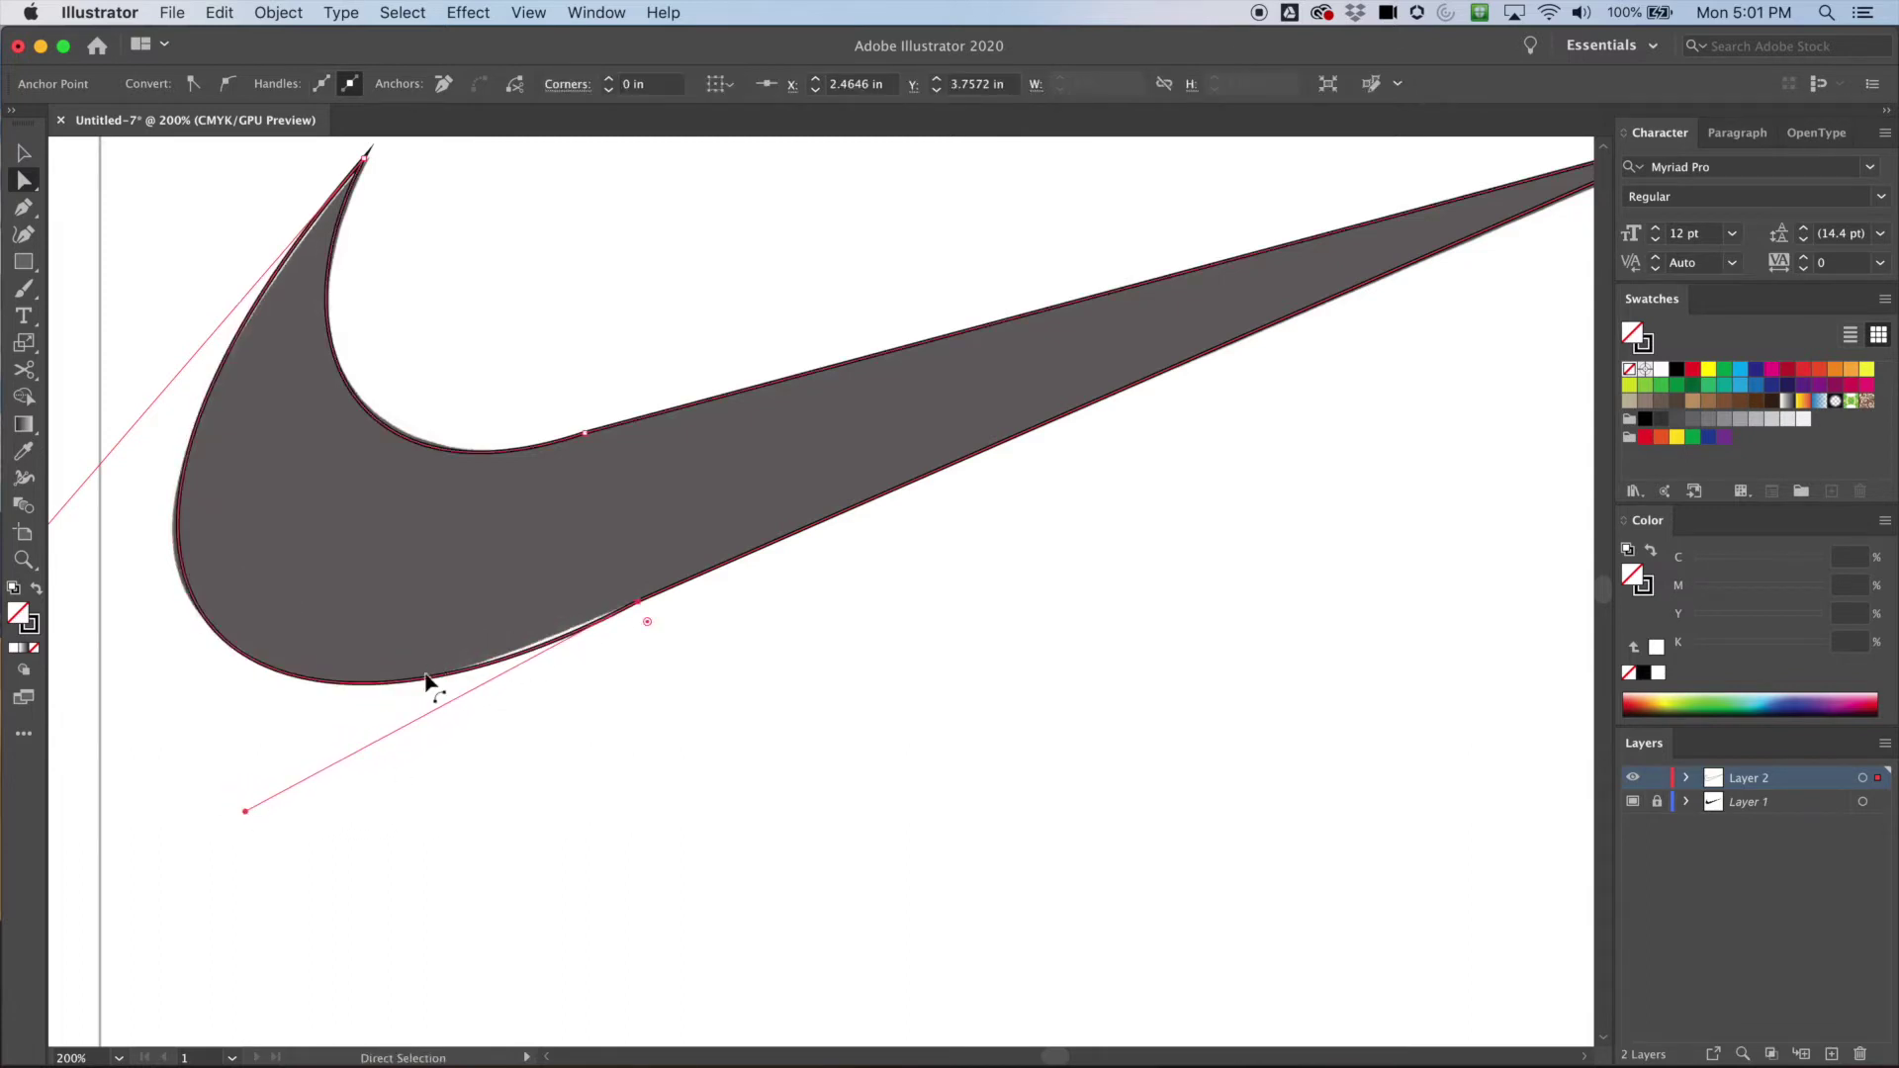
pyautogui.moveTo(246, 811); pyautogui.dragTo(228, 793)
# - Fine-tune both direction handles of the outer curve to fit the swoosh's rounded bottom
pyautogui.hscroll(-8, 572, 560)
pyautogui.scroll(-2, 572, 560)
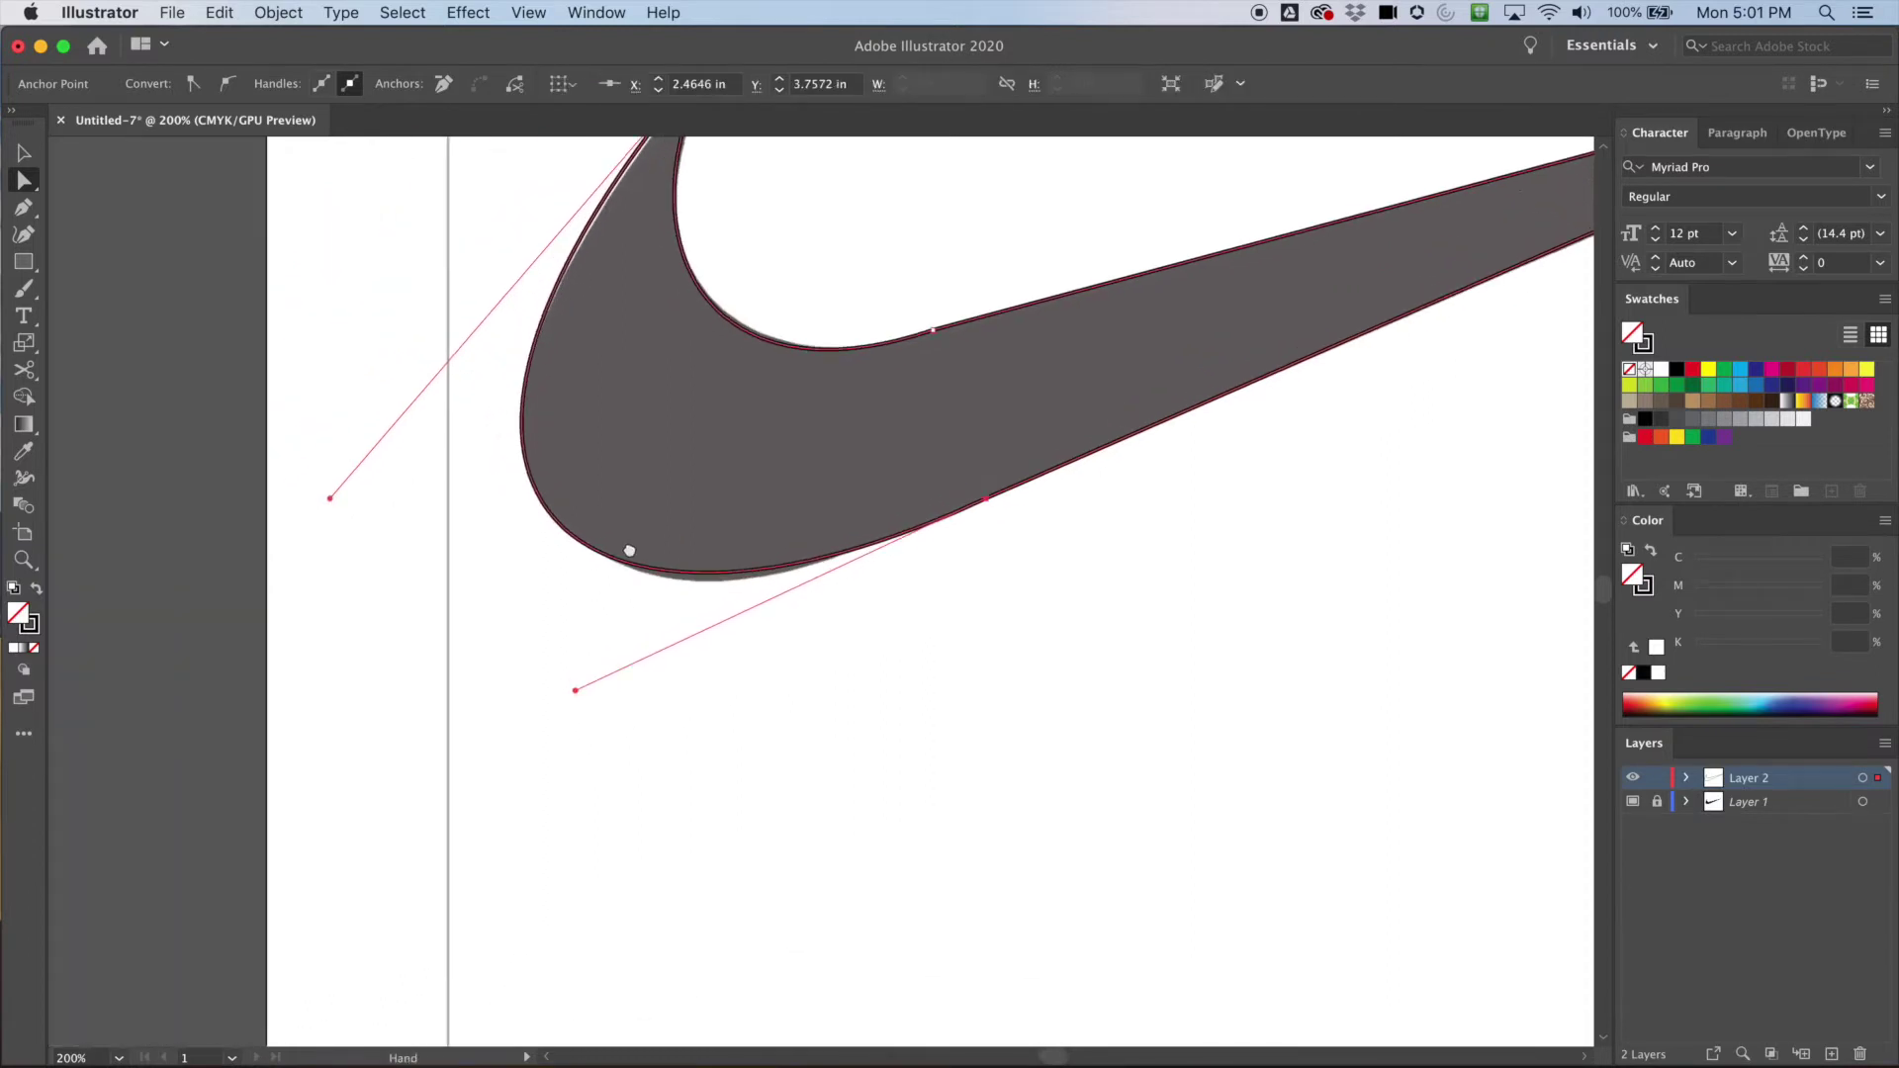
pyautogui.moveTo(369, 493); pyautogui.dragTo(373, 502)
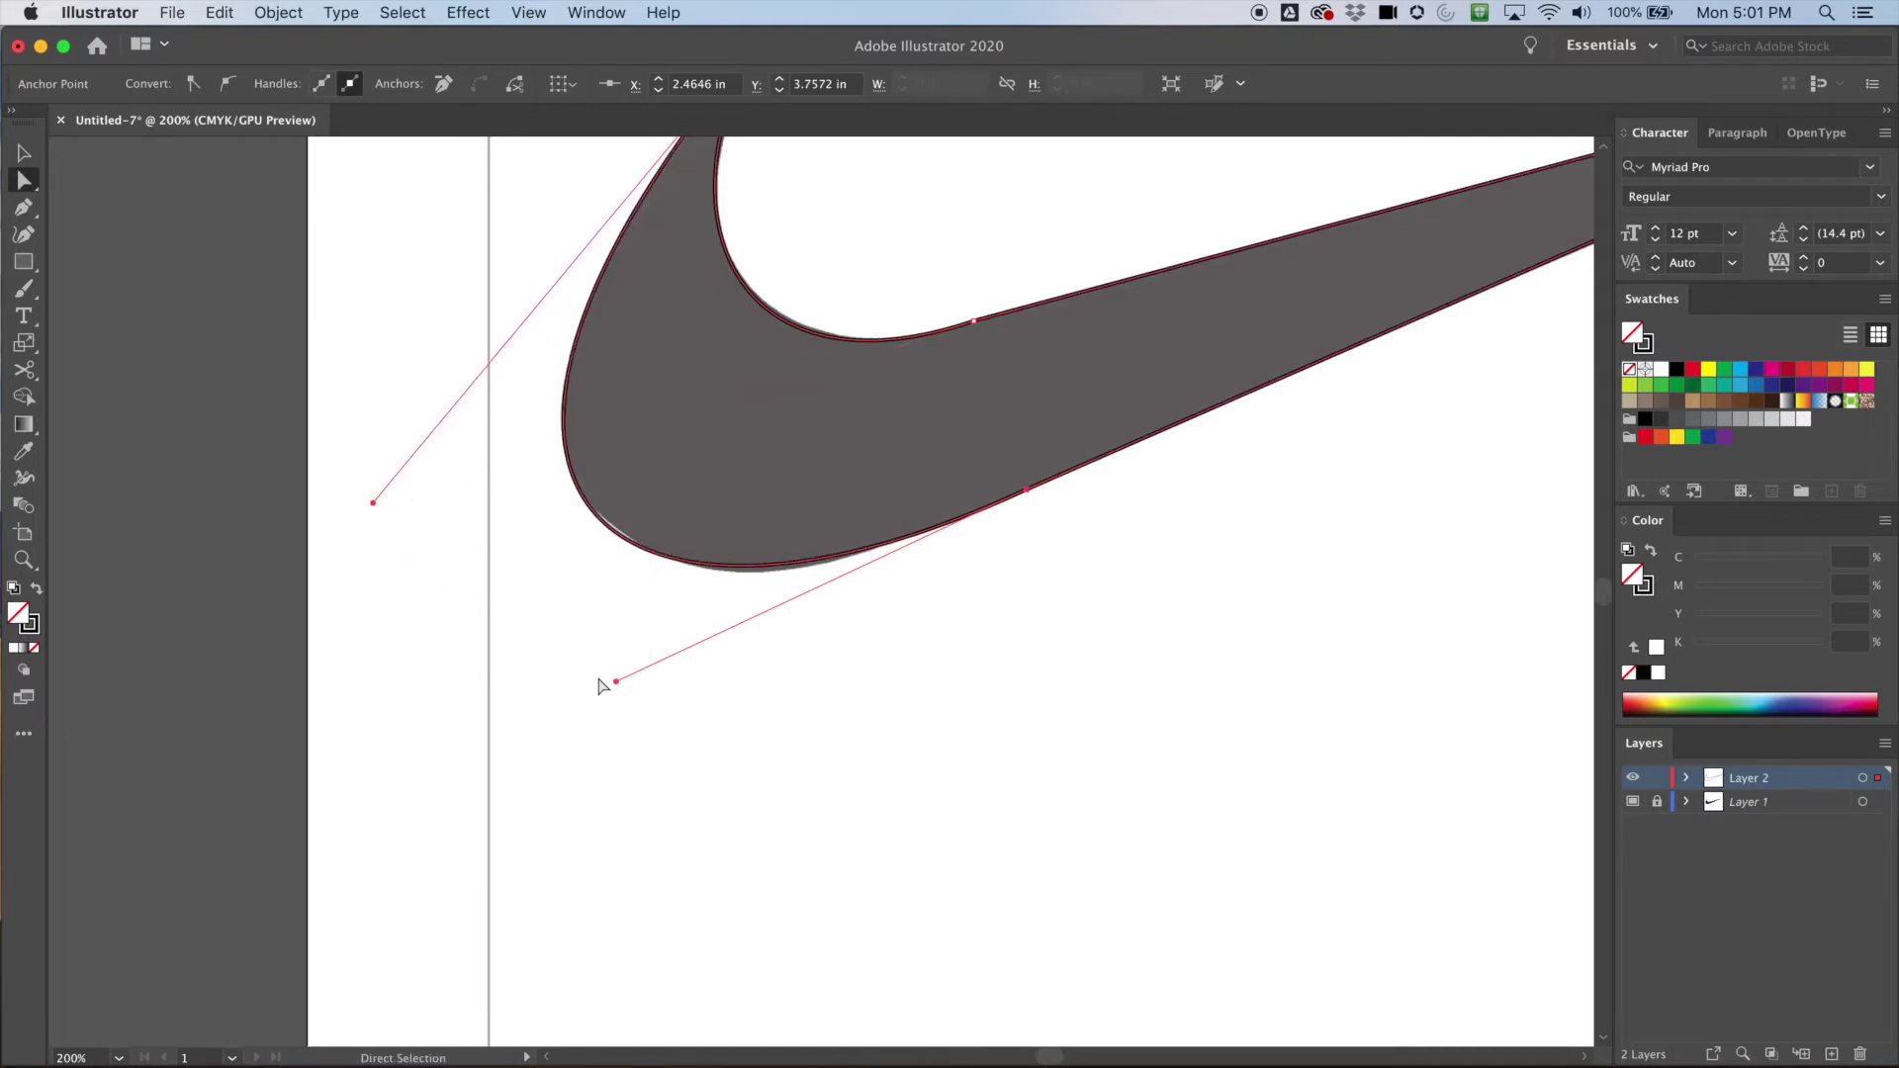
pyautogui.moveTo(617, 683); pyautogui.dragTo(625, 684)
pyautogui.scroll(5, 933, 596)
pyautogui.hscroll(7, 933, 597)
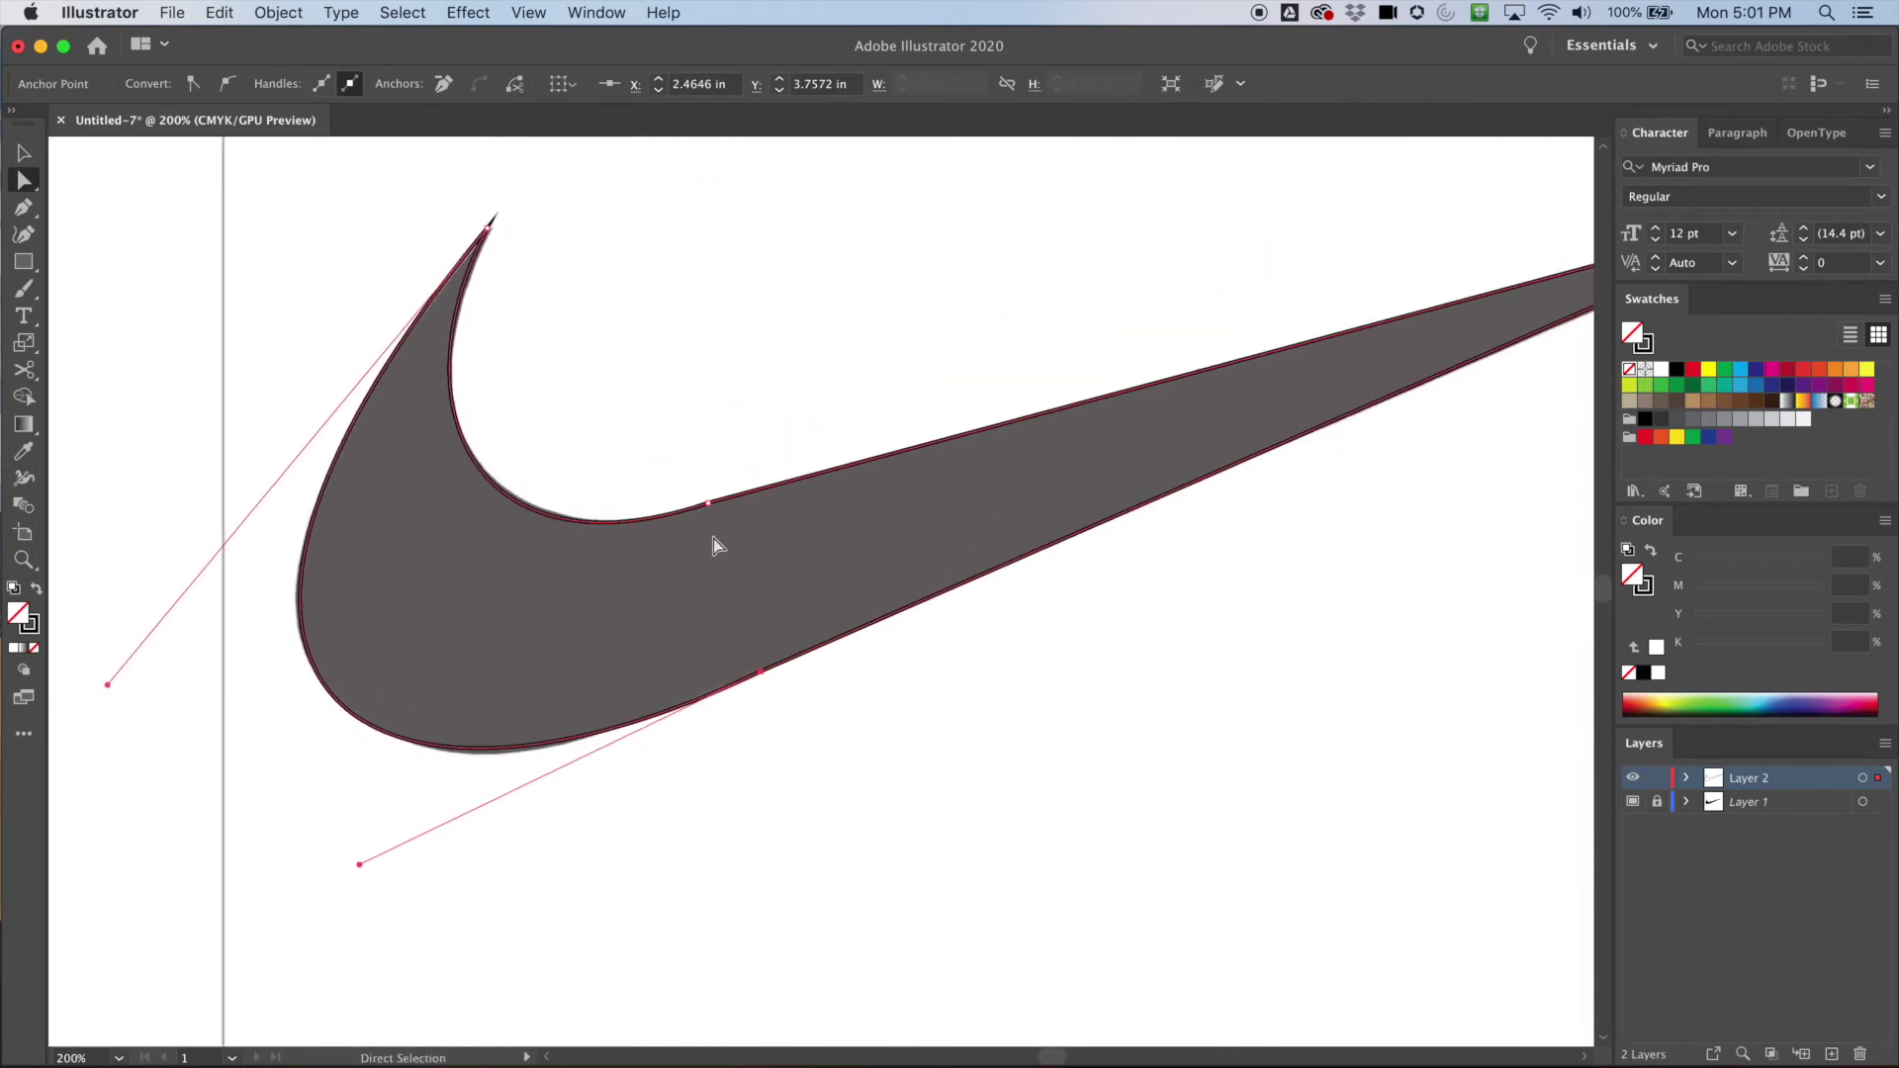
# - Swap the swoosh's fill and stroke to give it a solid black fill with no stroke, and deselect it
pyautogui.press('super+minus')
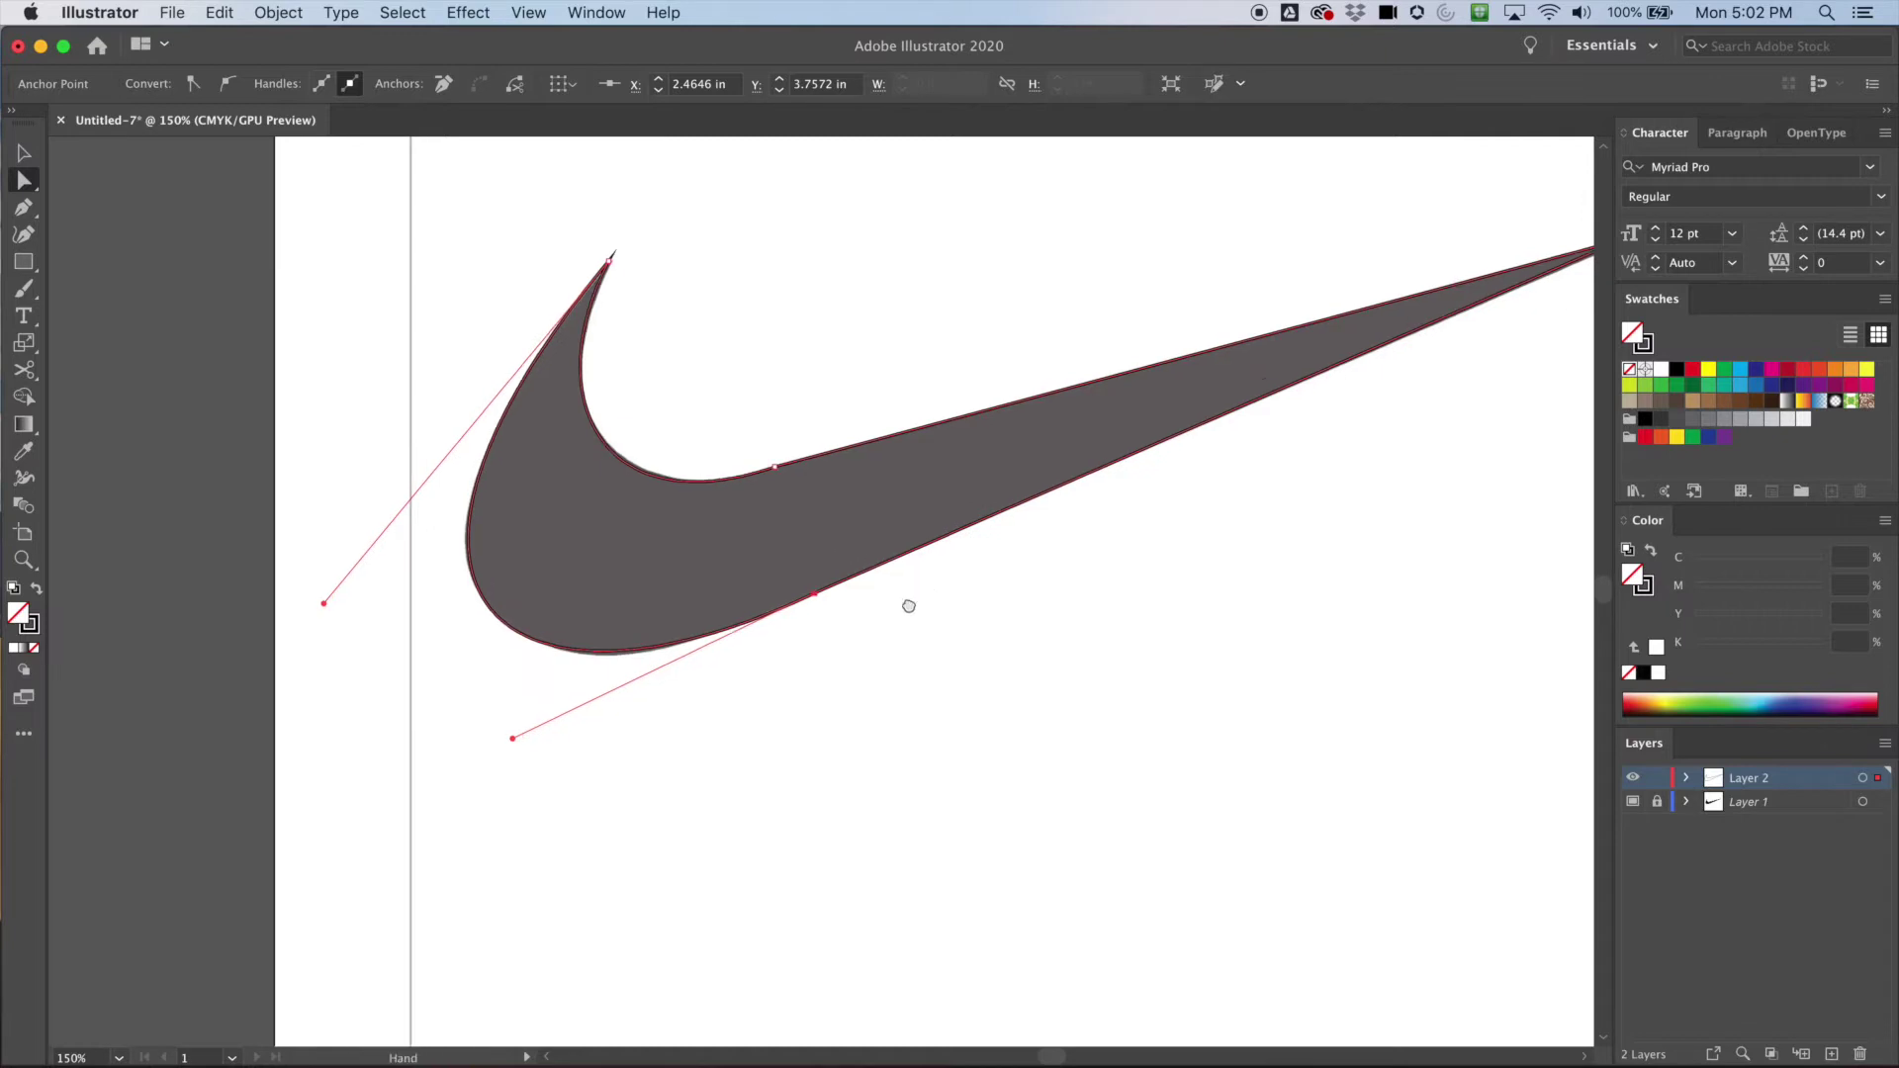
pyautogui.moveTo(902, 603); pyautogui.dragTo(814, 678)
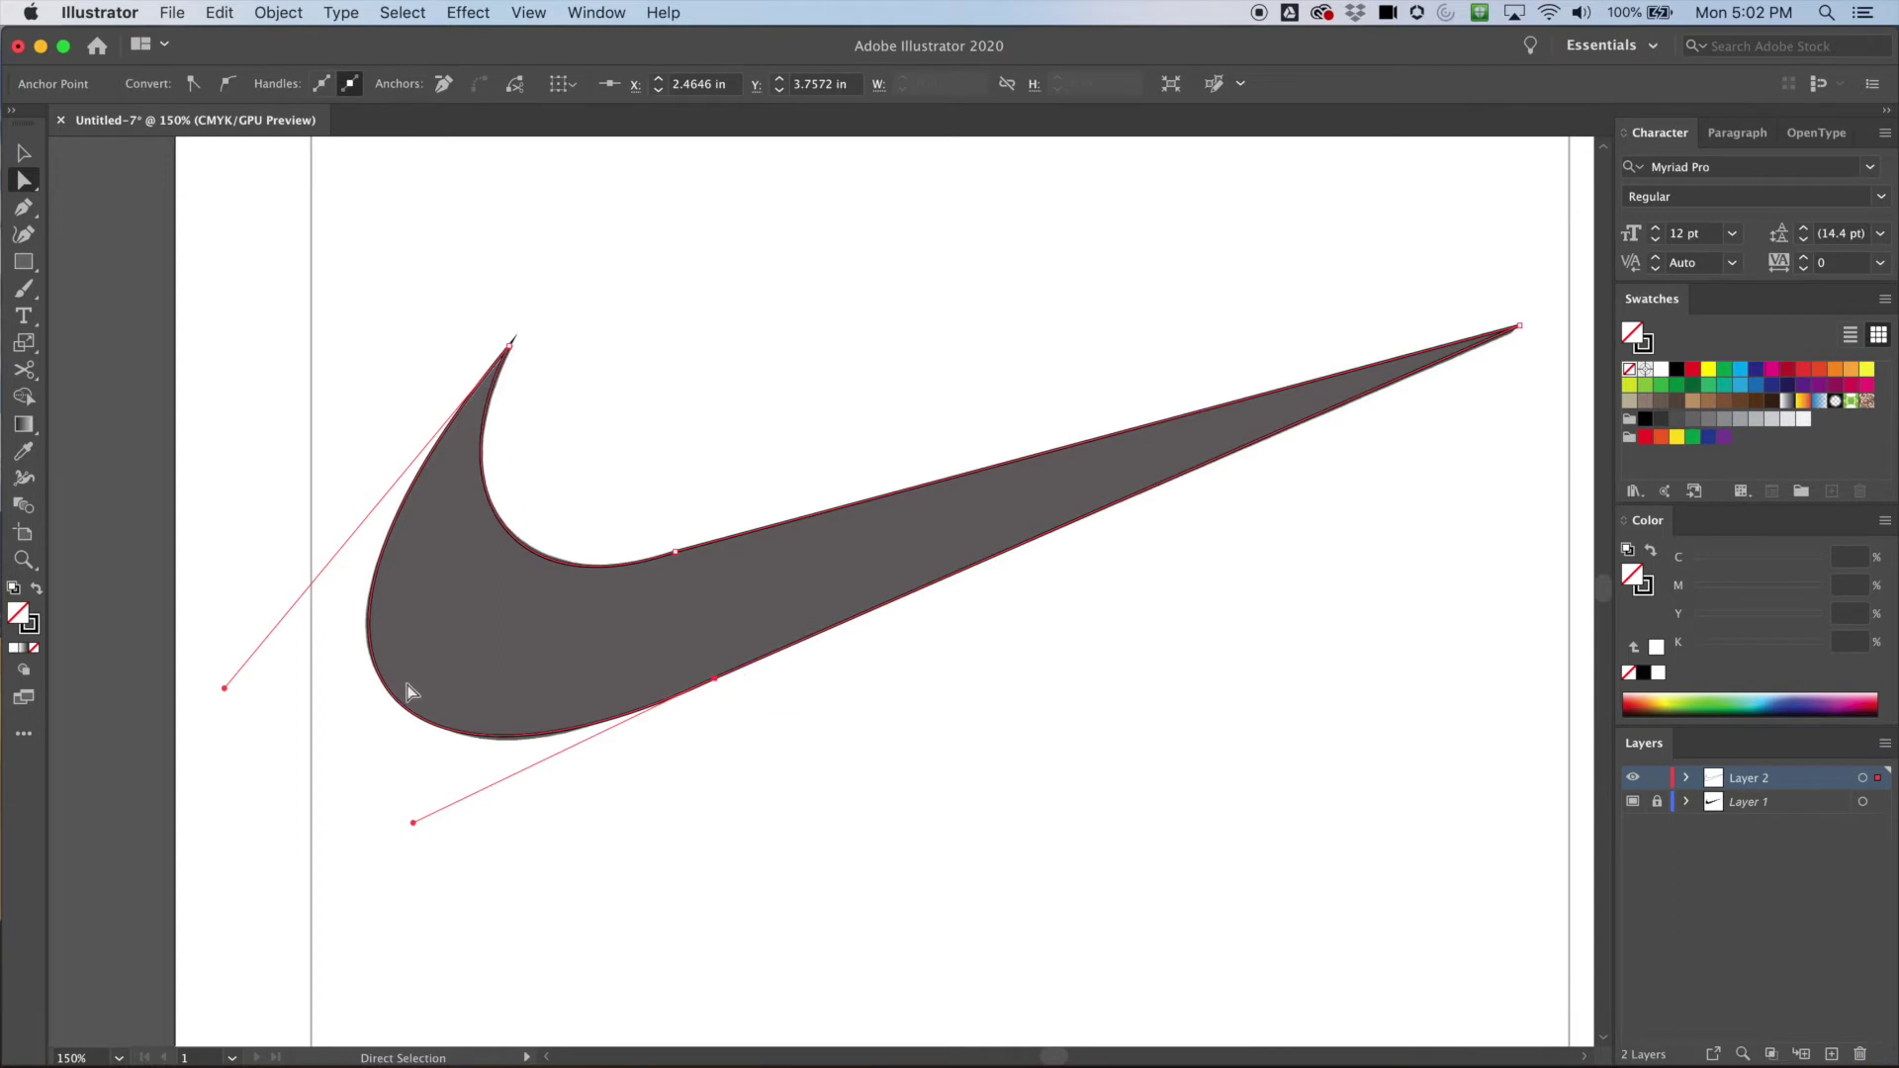
pyautogui.click(717, 681)
pyautogui.hotkey('shift', 'x')
pyautogui.click(25, 154)
pyautogui.click(1289, 932)
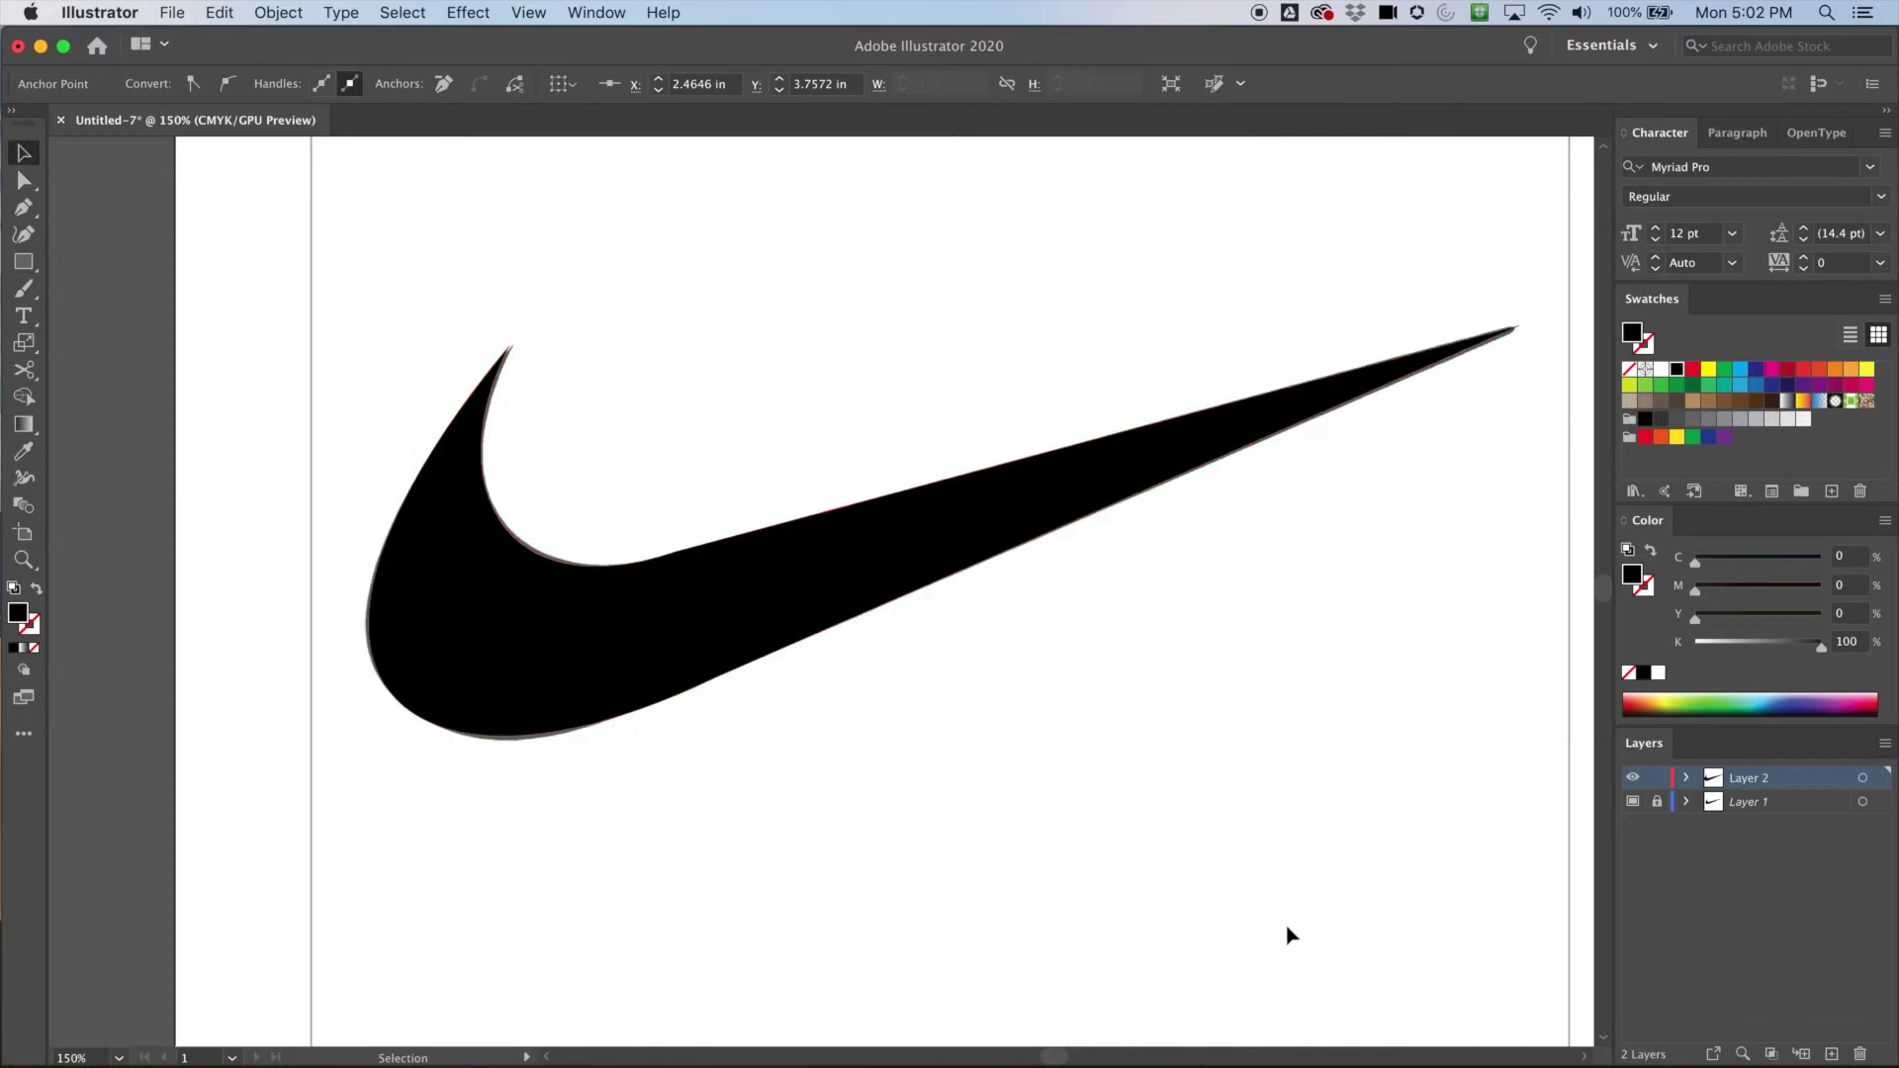
# - Compare the traced swoosh with the template by toggling the visibility of Layer 1 and Layer 2
pyautogui.click(1633, 802)
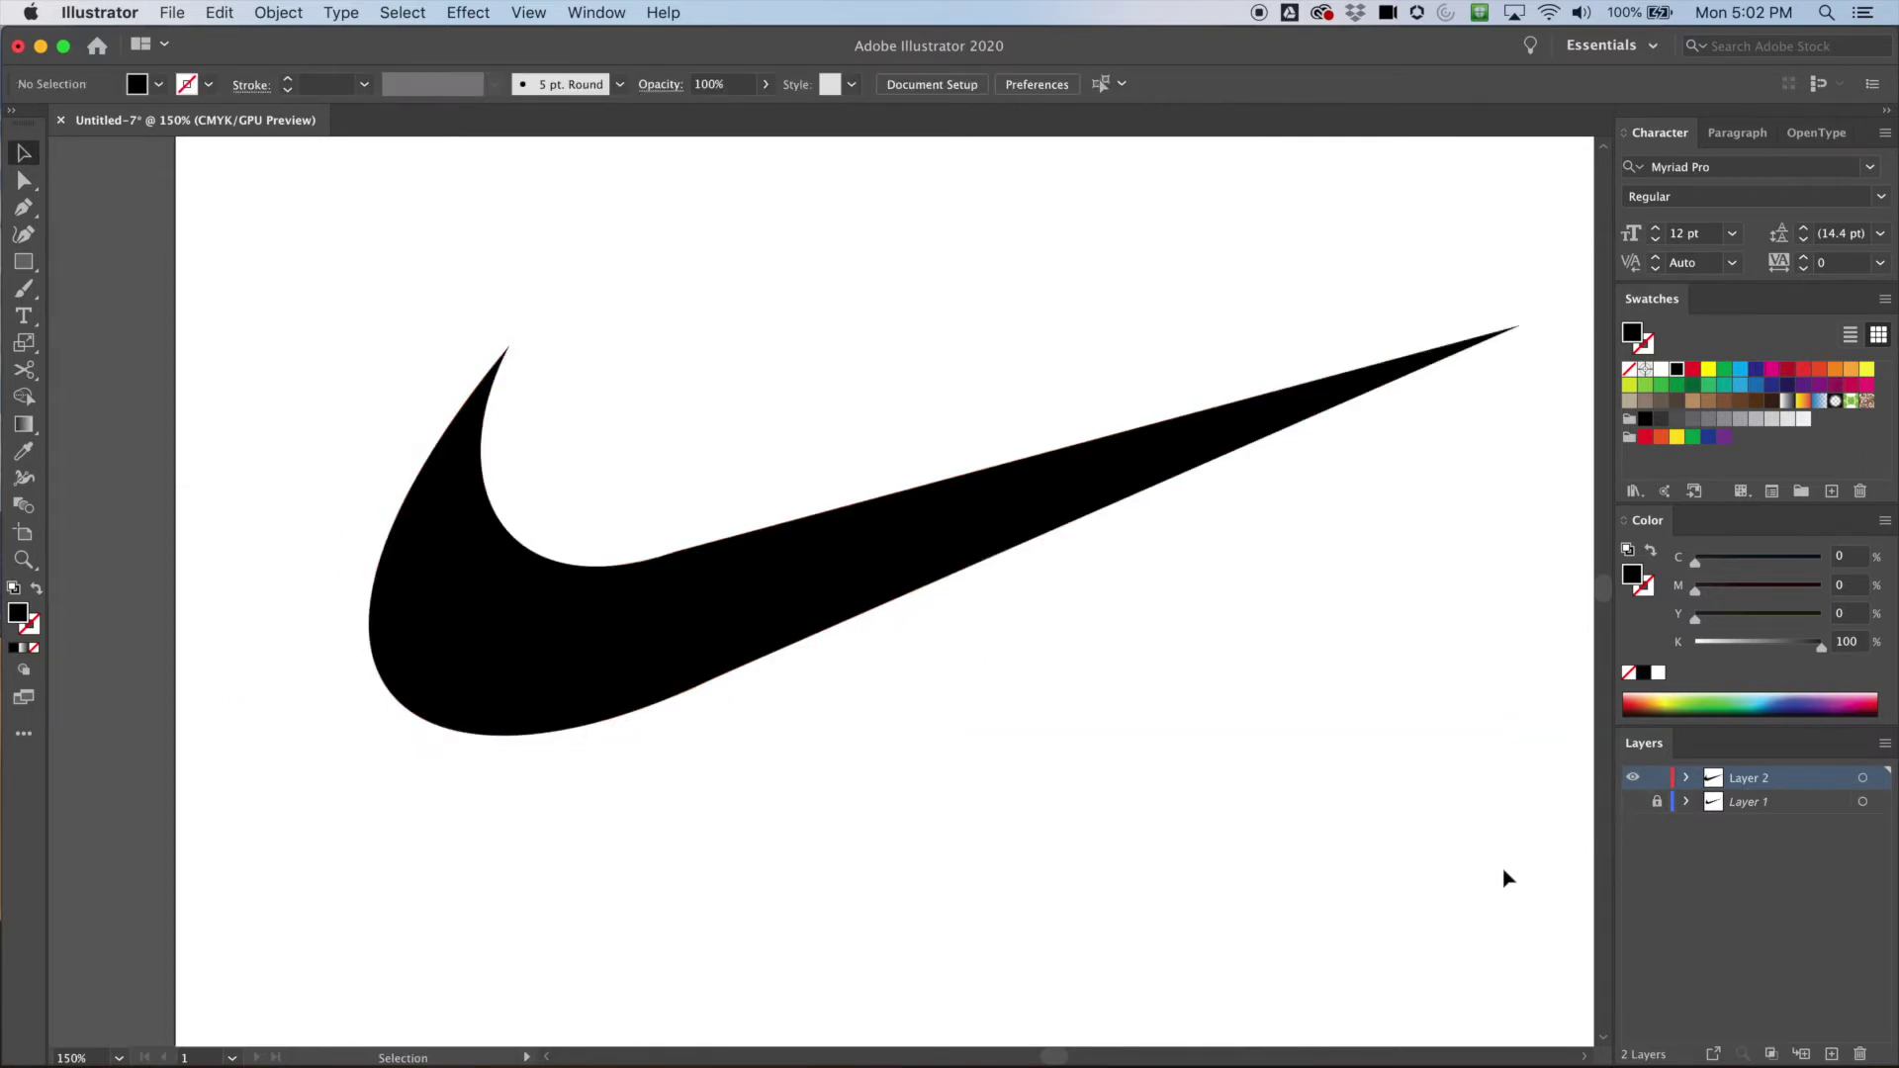
pyautogui.click(1634, 778)
pyautogui.click(1633, 802)
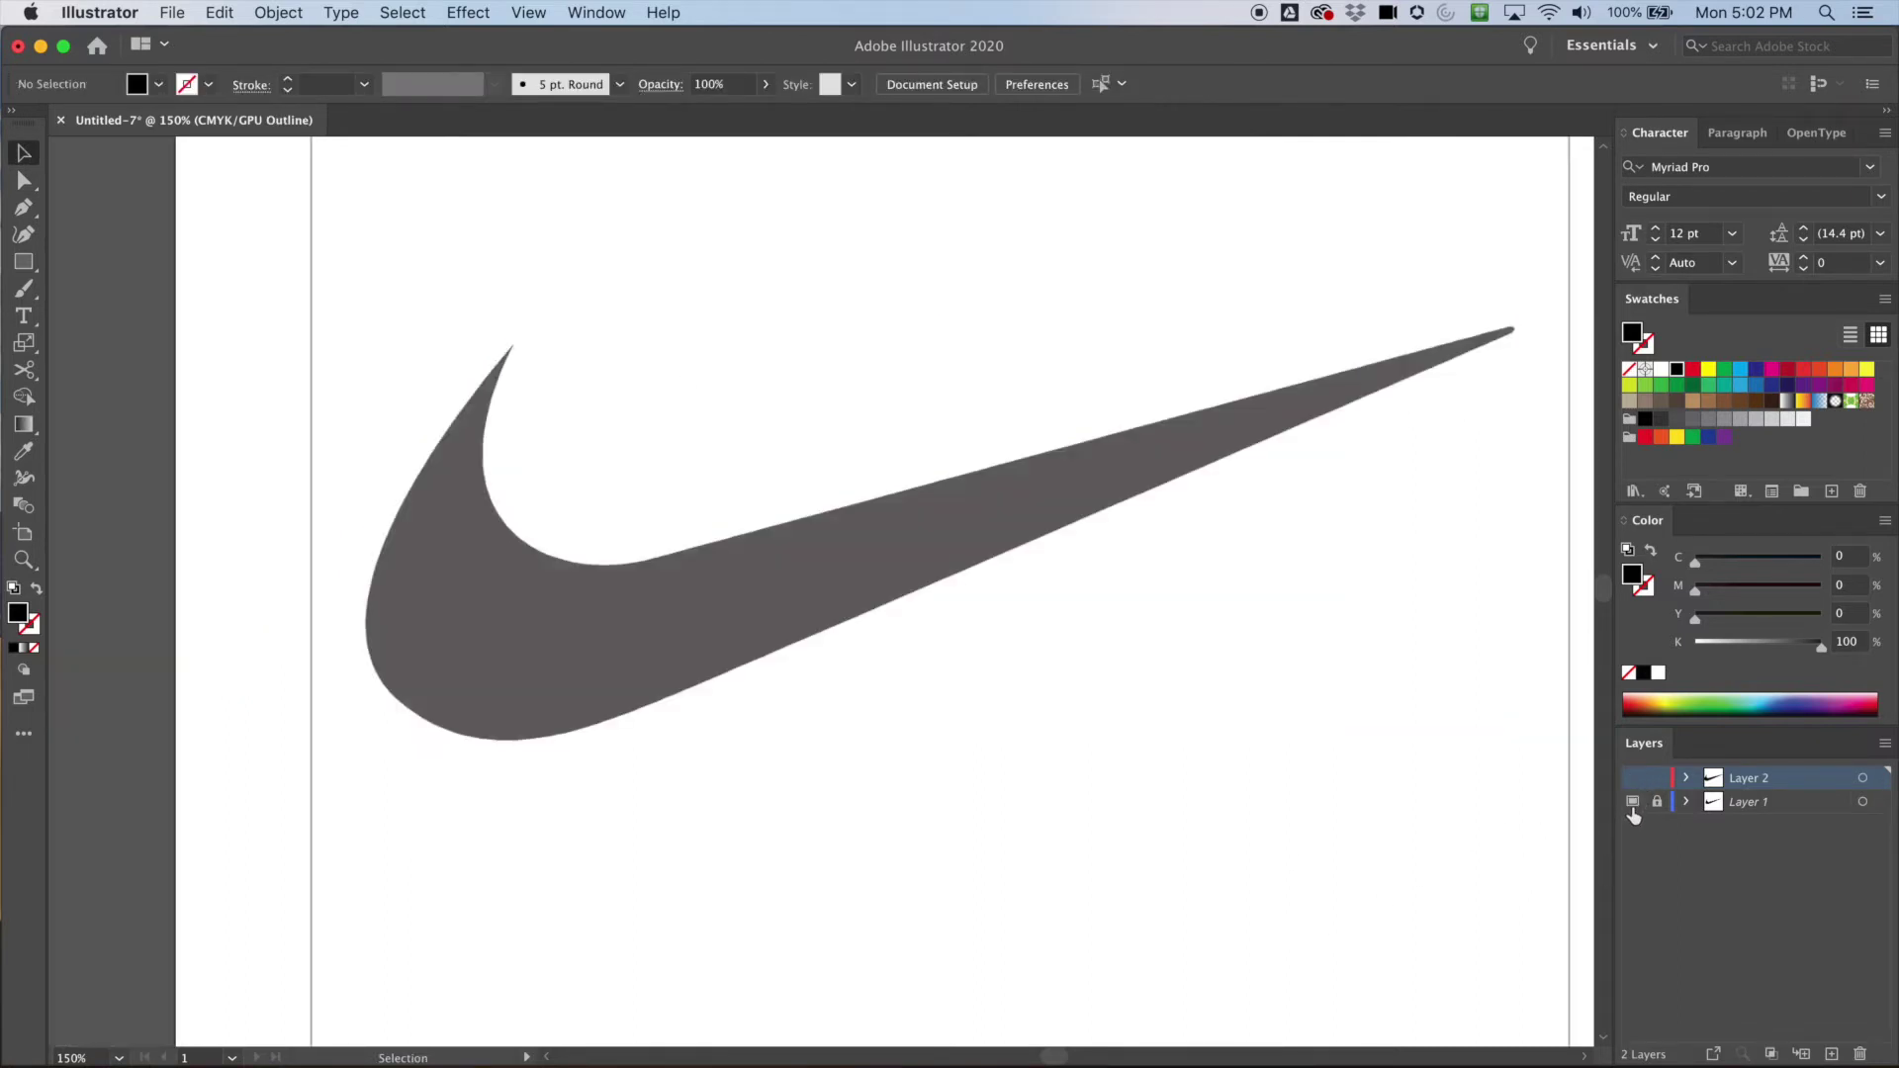
pyautogui.click(1637, 780)
pyautogui.click(1633, 781)
pyautogui.click(1633, 781)
pyautogui.click(1633, 782)
pyautogui.click(1633, 781)
pyautogui.click(1633, 781)
pyautogui.click(1633, 782)
pyautogui.click(1633, 781)
pyautogui.click(1633, 792)
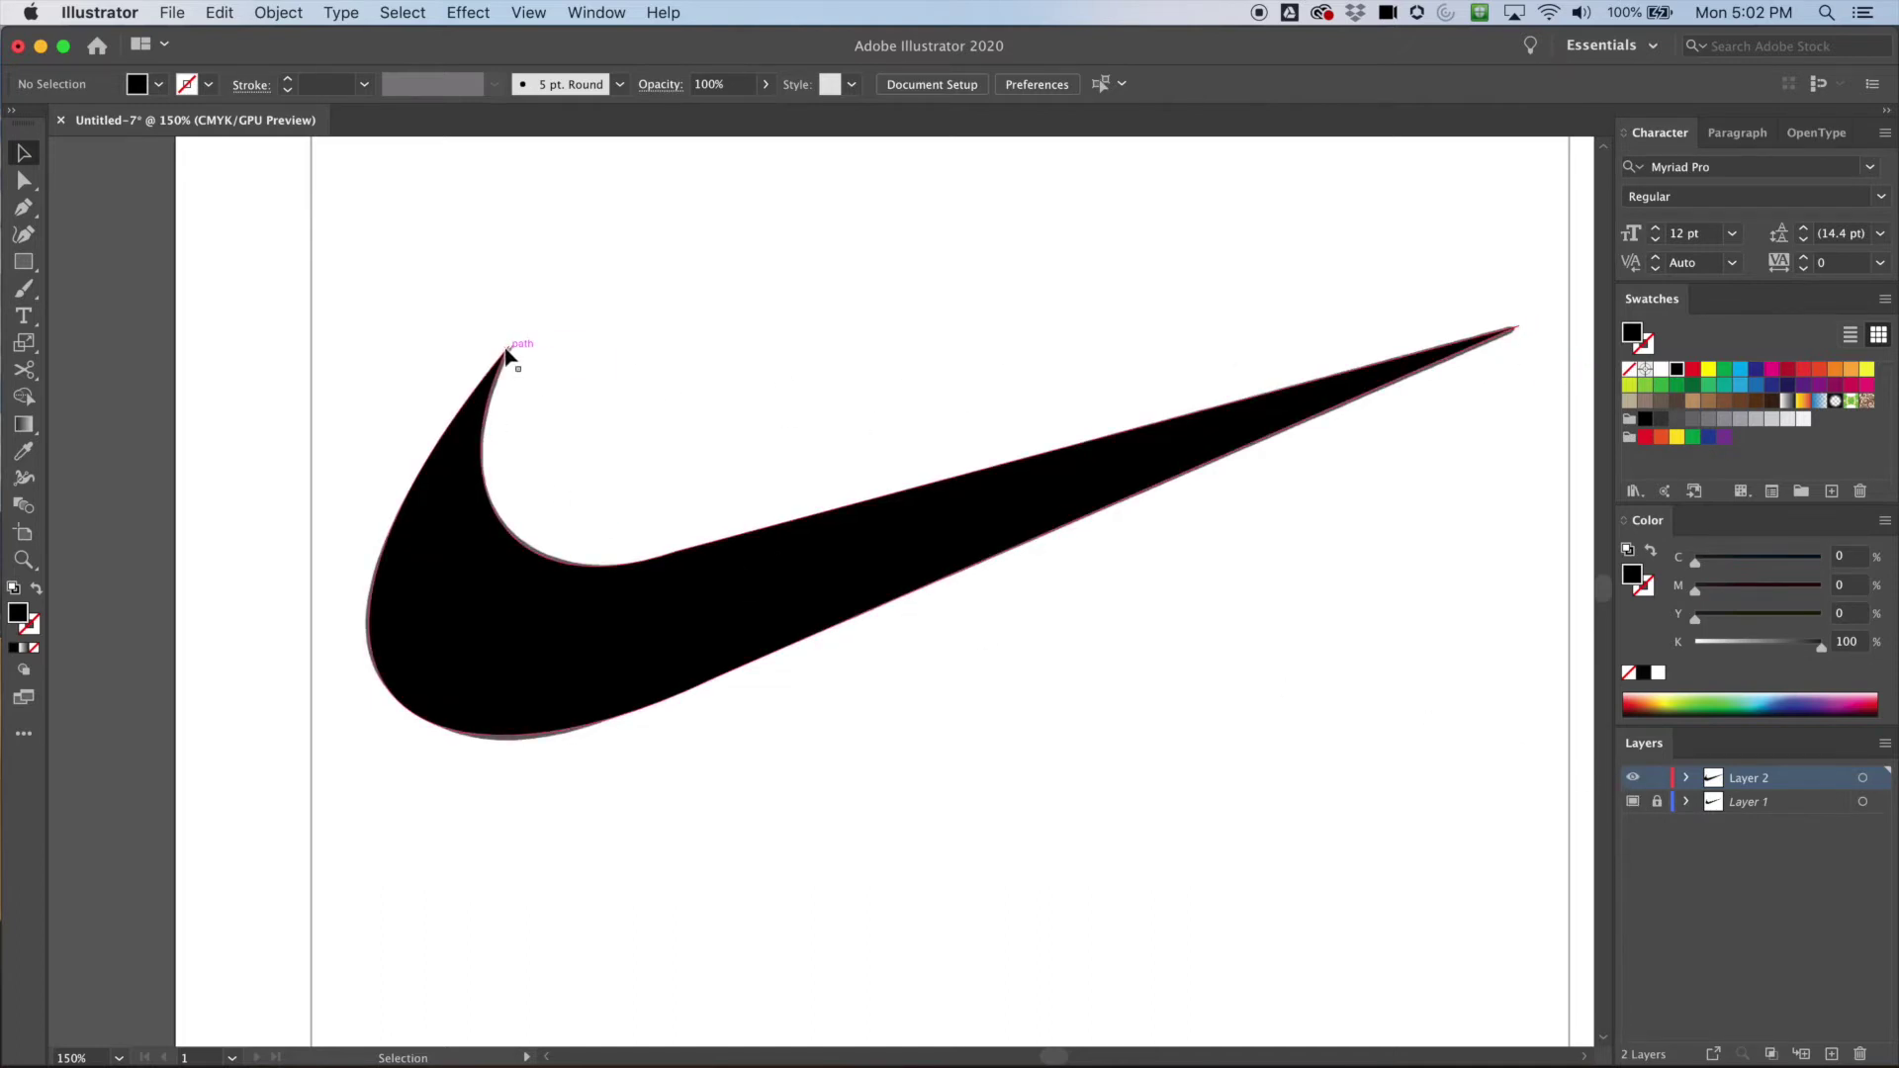
pyautogui.click(1632, 781)
pyautogui.click(1632, 778)
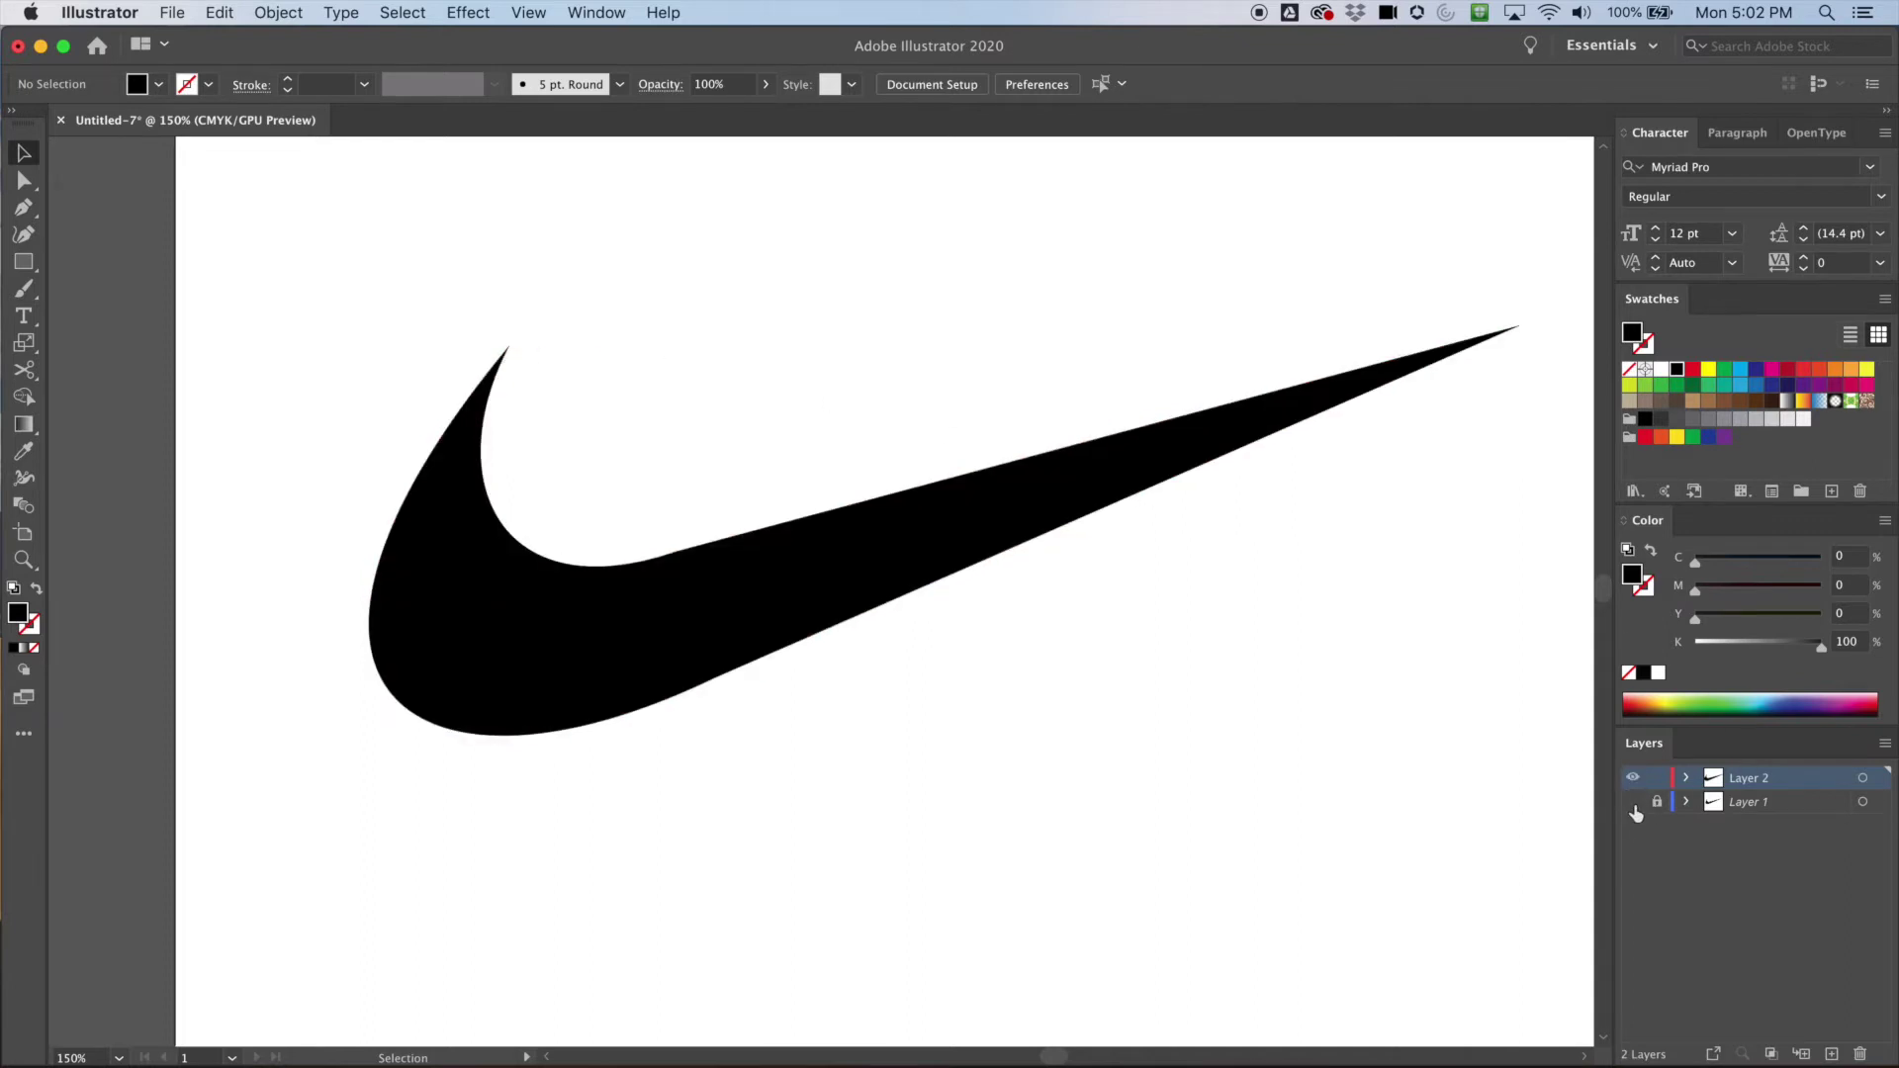
# - Hide Layer 1 so only the traced black swoosh is displayed
pyautogui.press('cmd+minus')
pyautogui.moveTo(1144, 733); pyautogui.dragTo(1037, 633)
pyautogui.scroll(-5, 1037, 633)
pyautogui.hscroll(-4, 1077, 454)
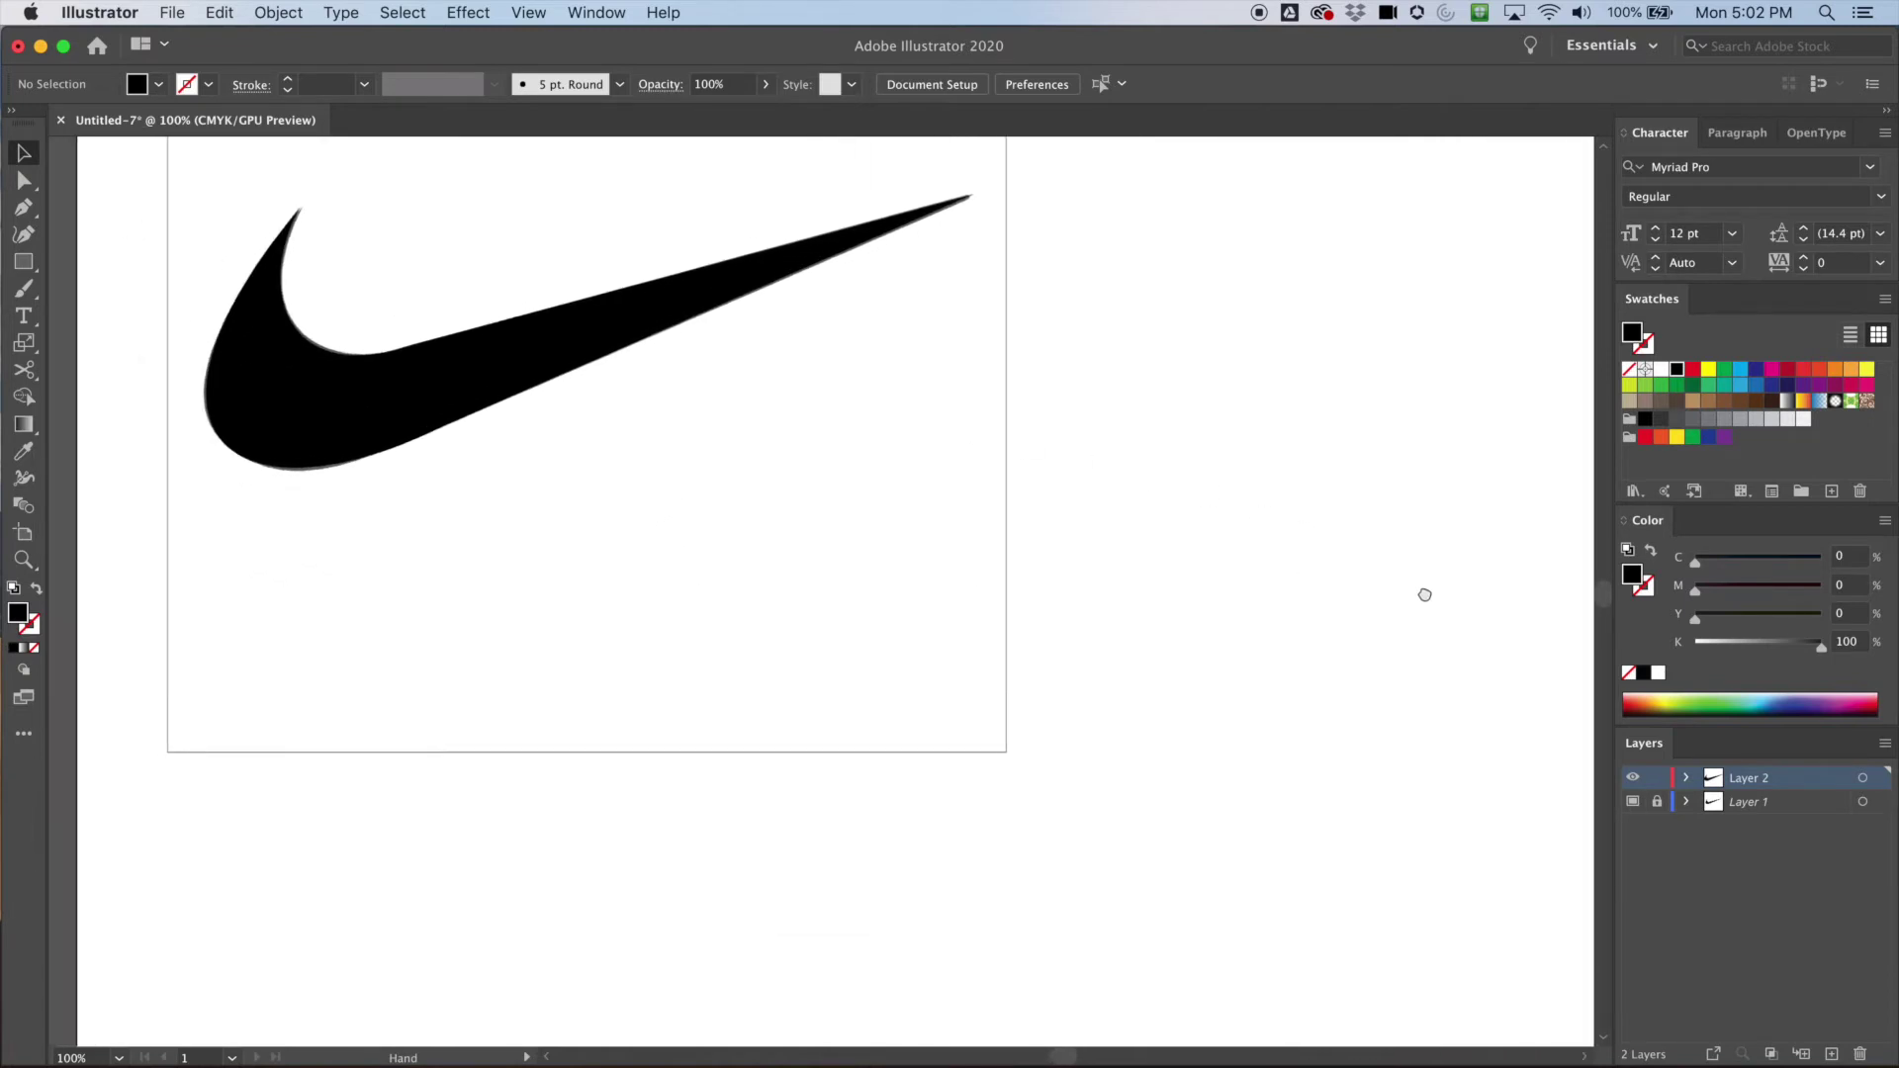
pyautogui.click(1631, 807)
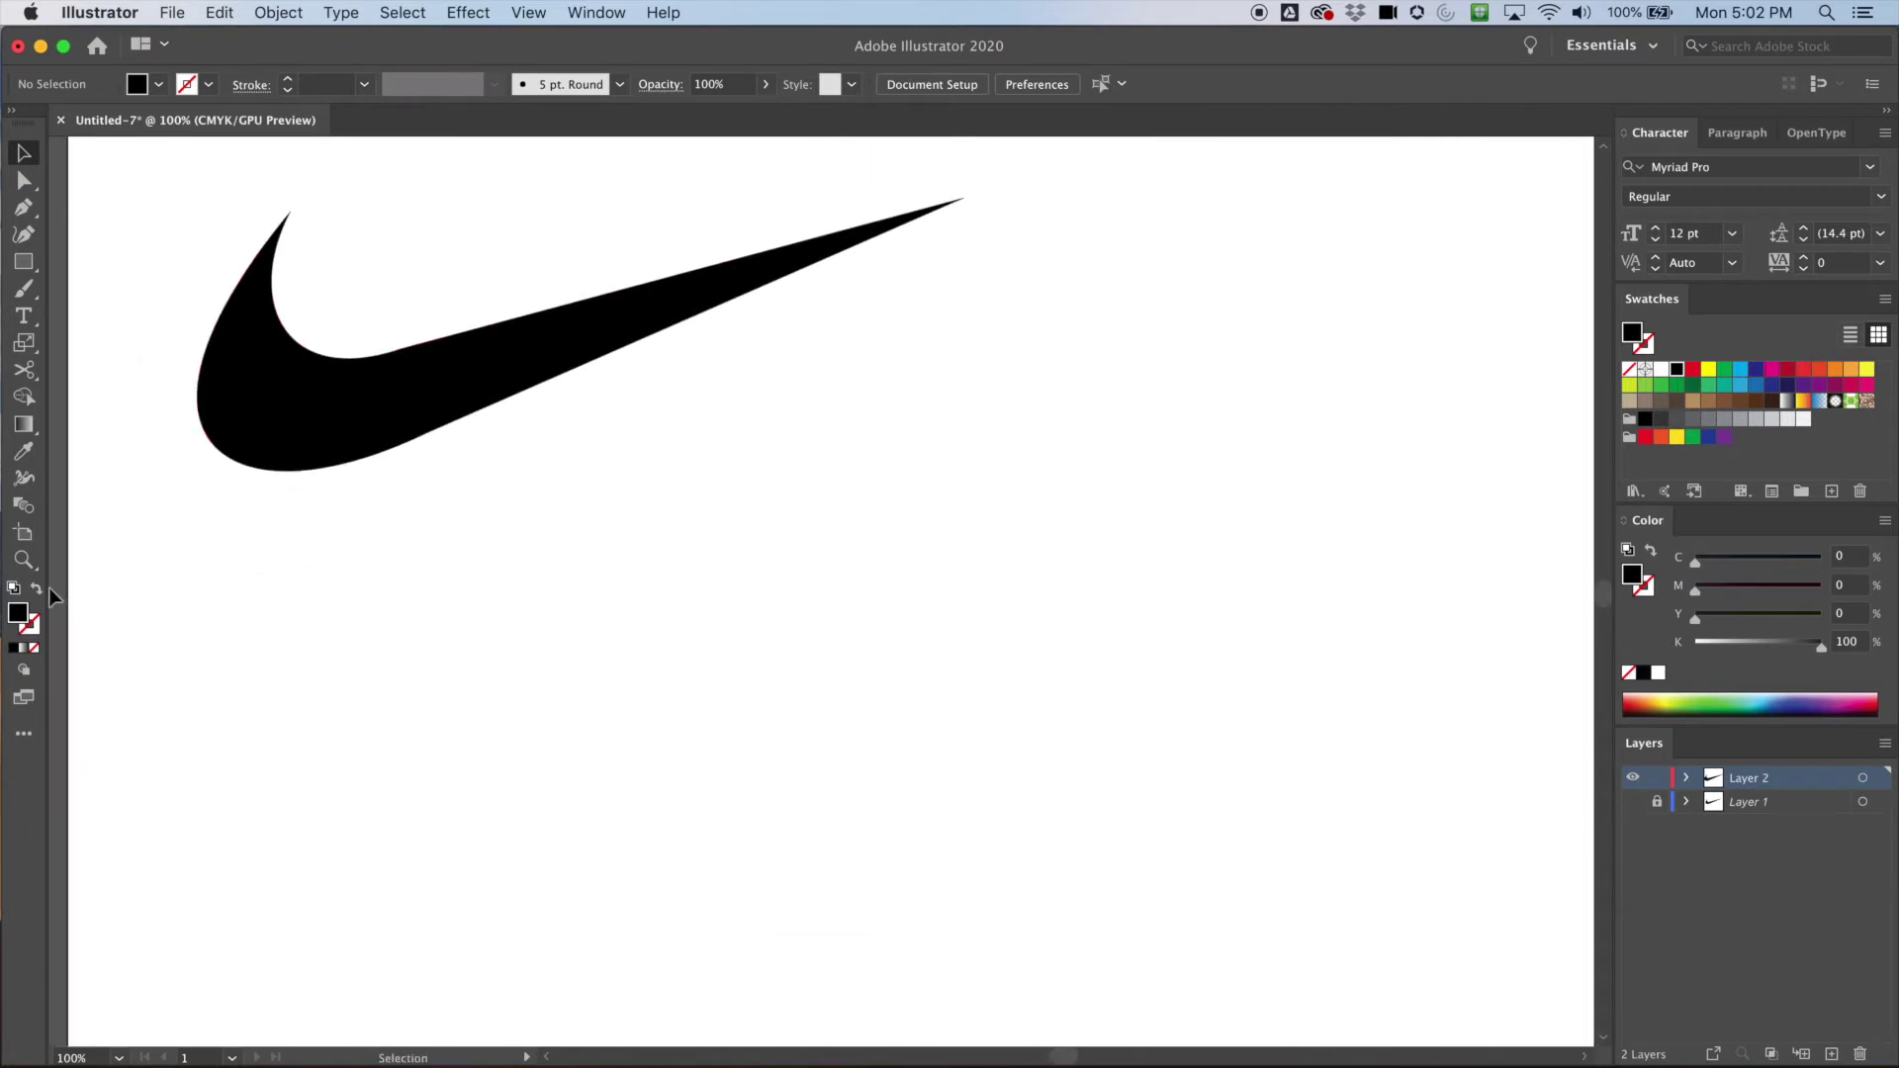
# - Place Apple-logo.jpg from the Finder folder 2 Brand Walk Through into the Illustrator document and position it over the artboard
pyautogui.press('cmd+Tab')
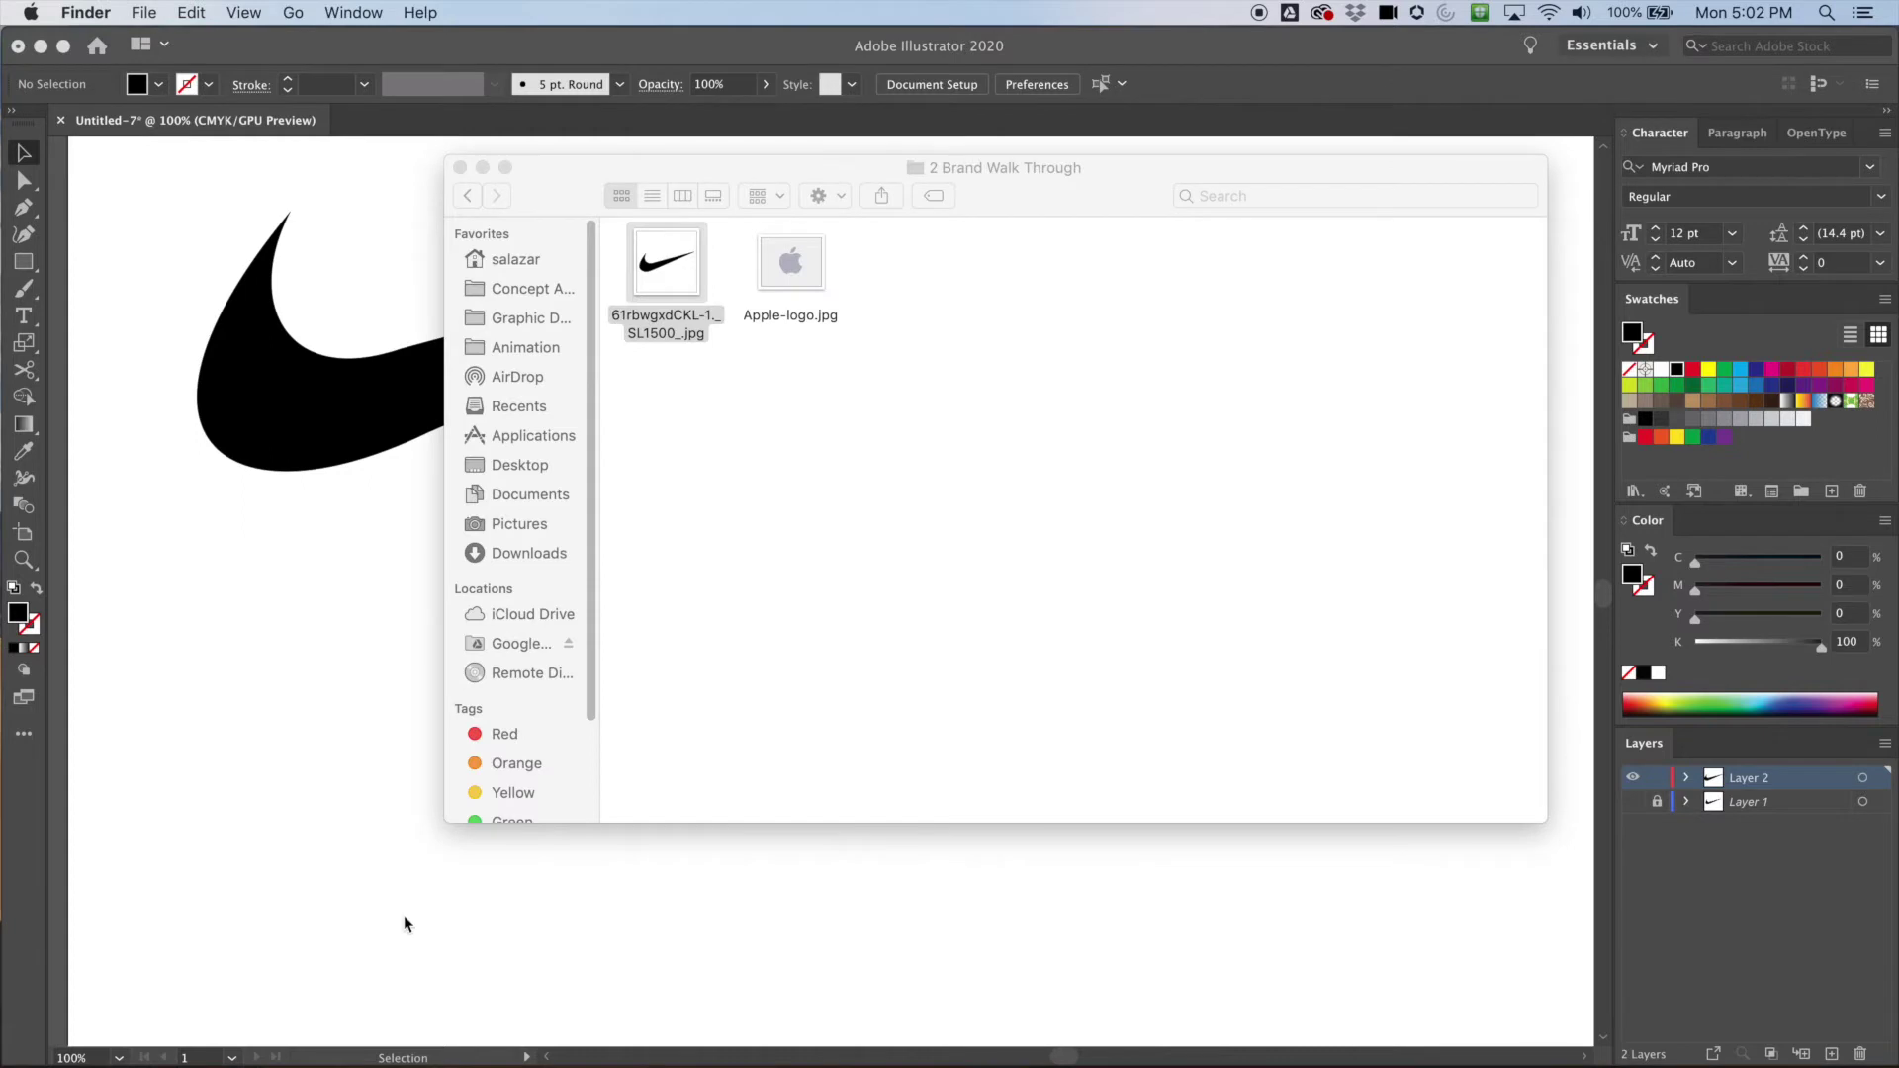
pyautogui.moveTo(961, 175); pyautogui.dragTo(988, 170)
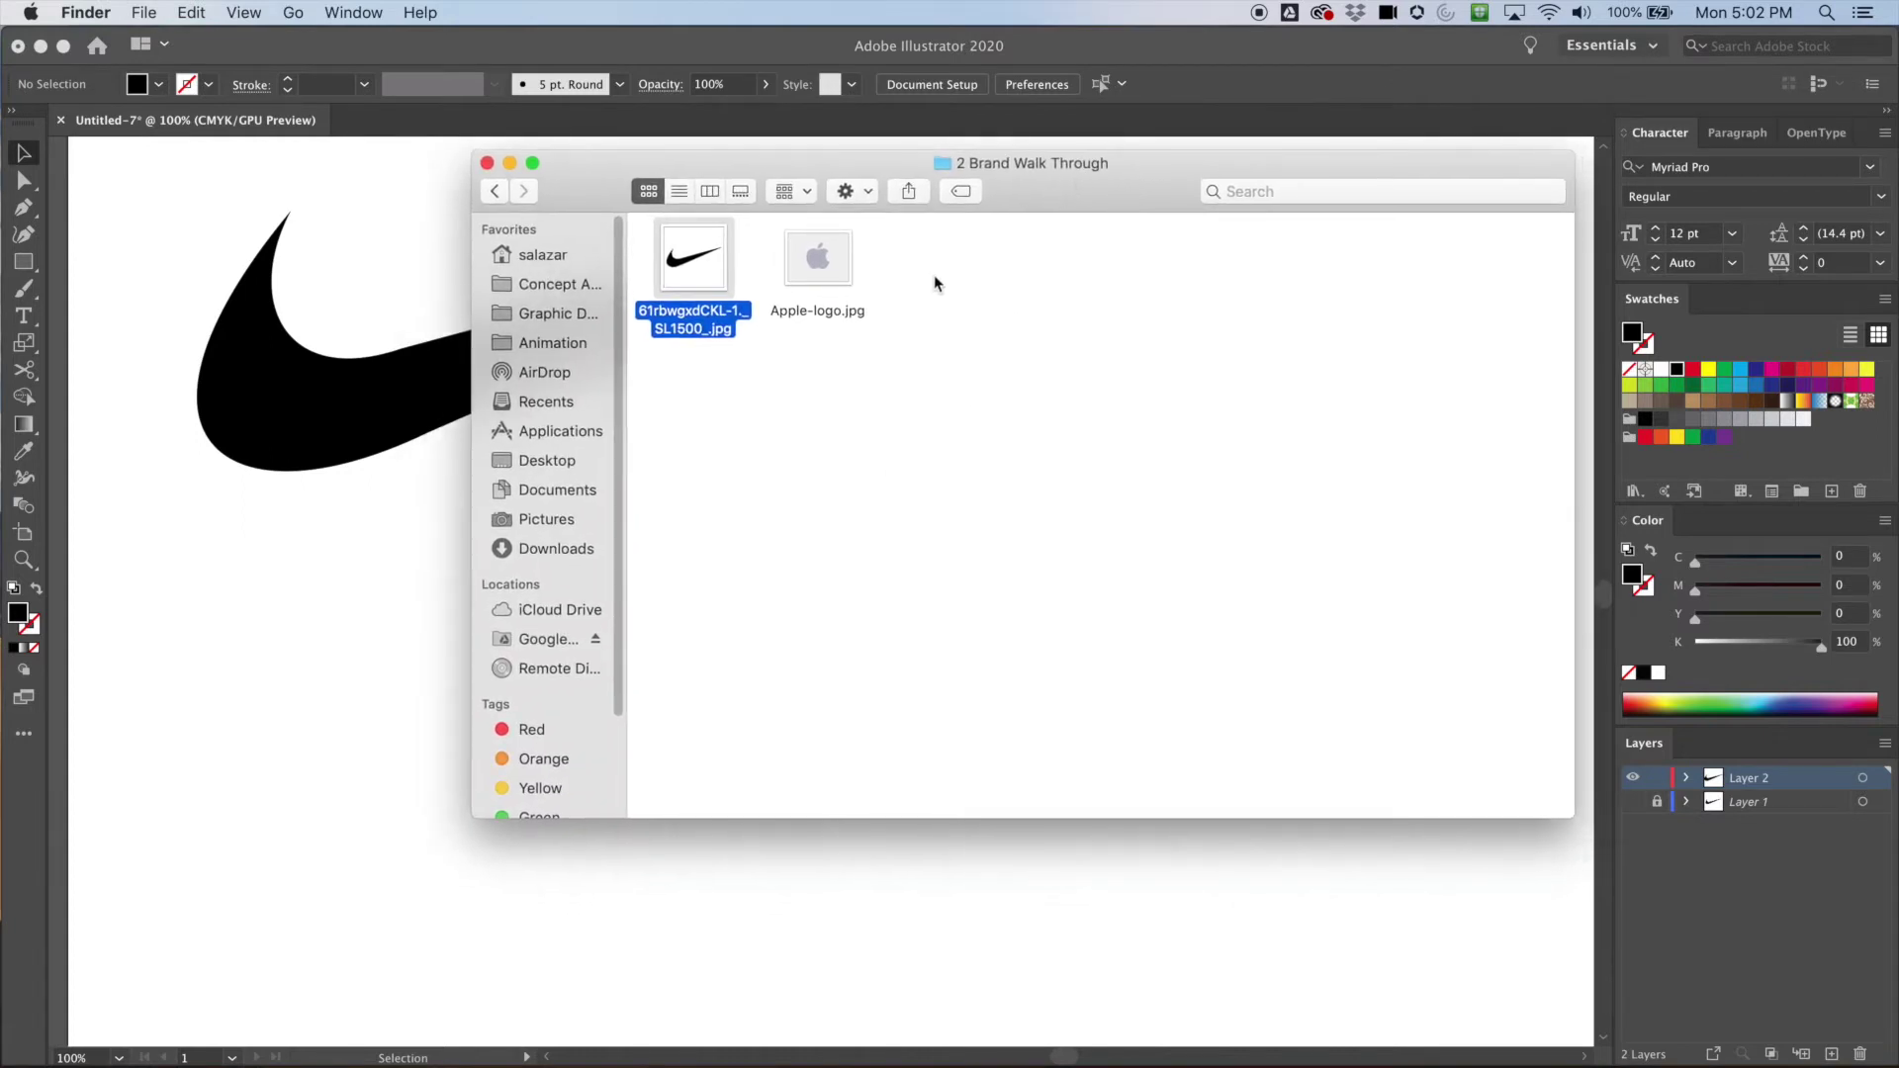
pyautogui.moveTo(834, 253); pyautogui.dragTo(400, 793)
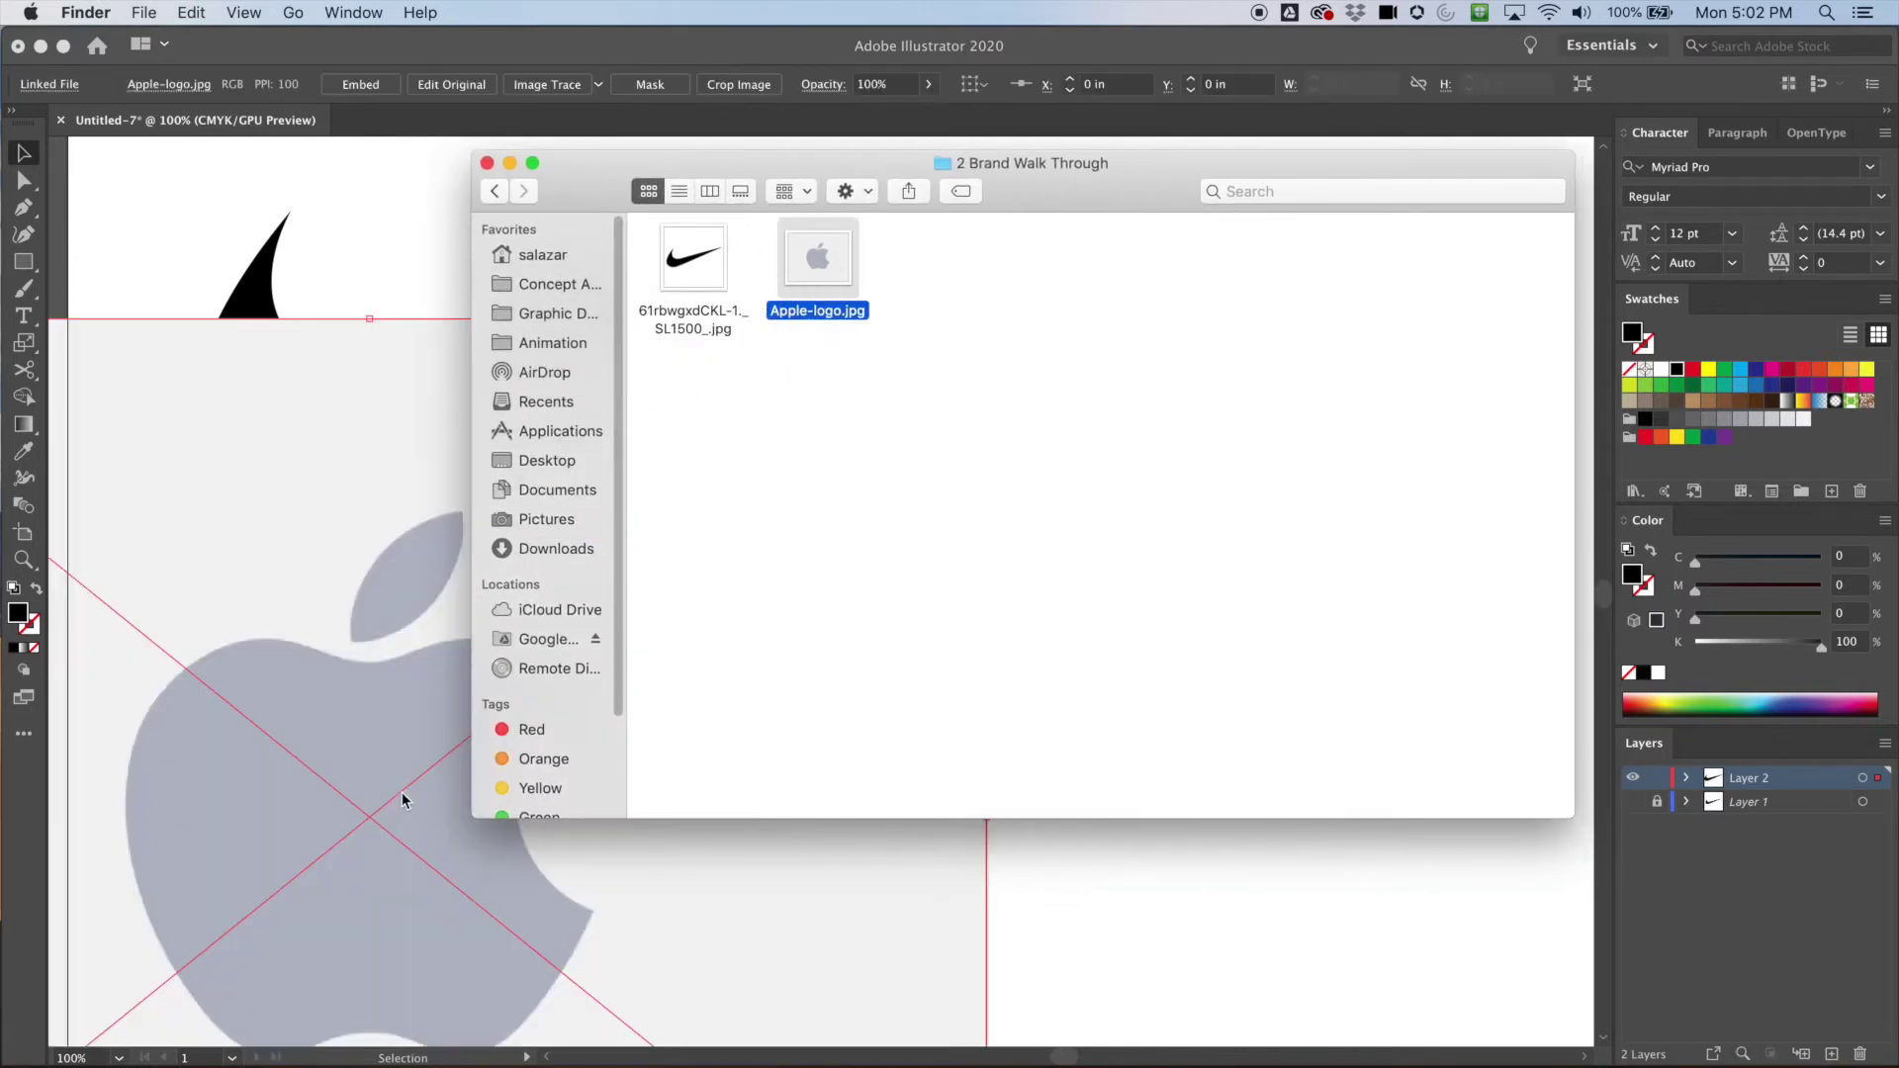
pyautogui.press('super+Tab')
pyautogui.press('super+minus')
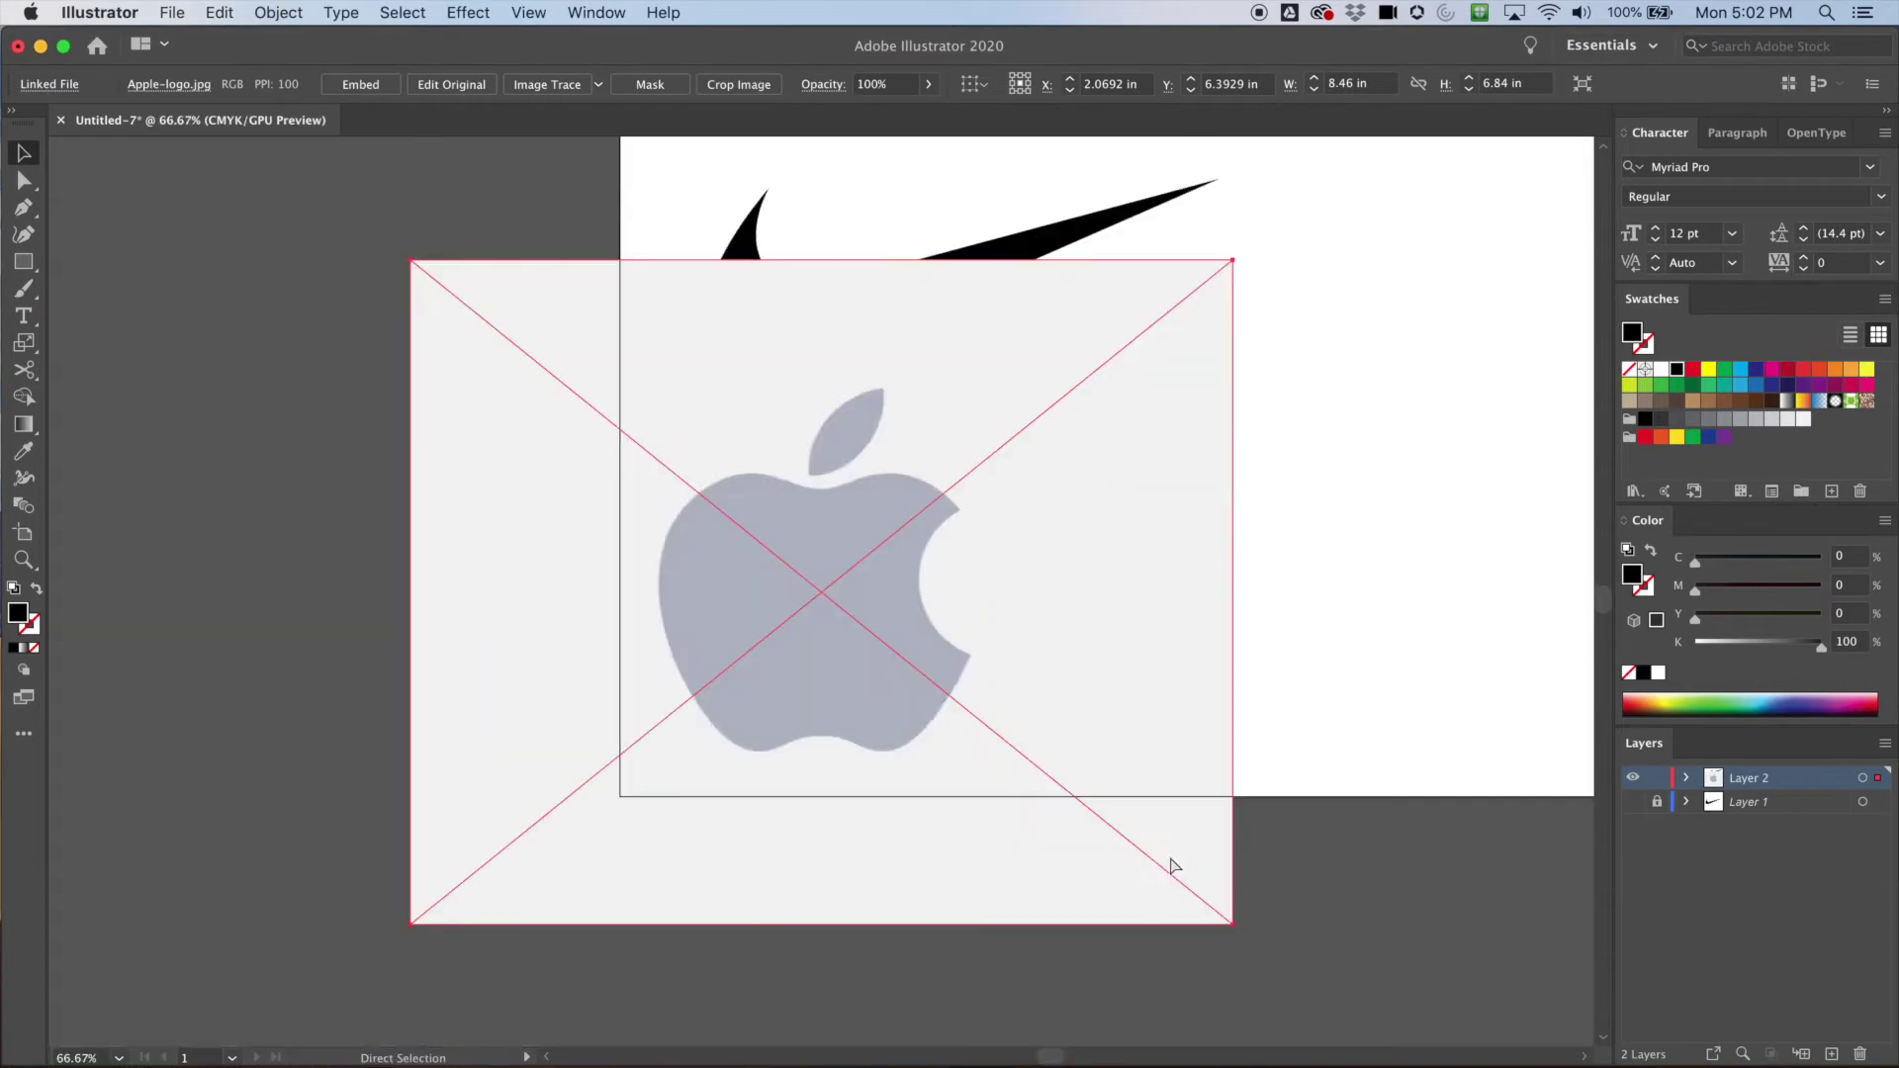
pyautogui.moveTo(970, 712); pyautogui.dragTo(507, 789)
pyautogui.moveTo(320, 524); pyautogui.dragTo(836, 435)
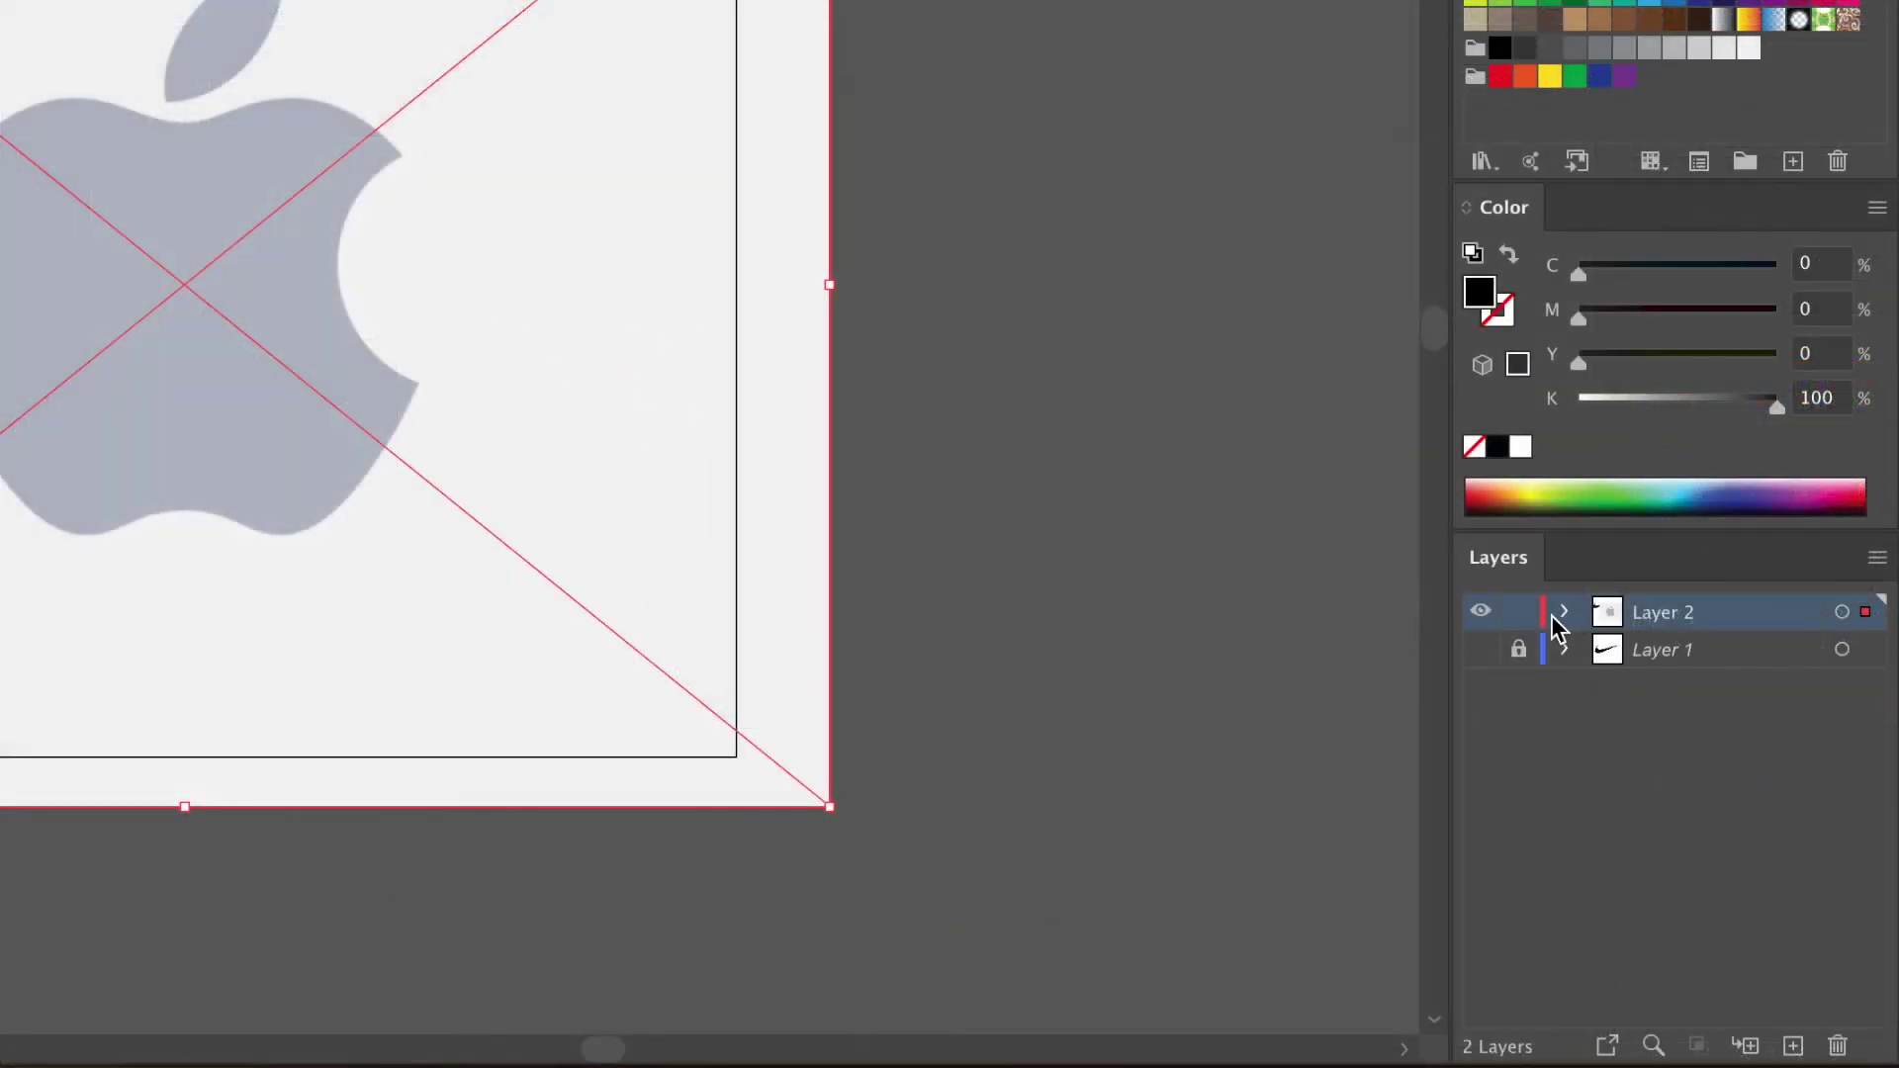
# - Unlock Layer 1, move the linked Apple logo image from Layer 2 into it, and make that layer visible
pyautogui.click(1564, 613)
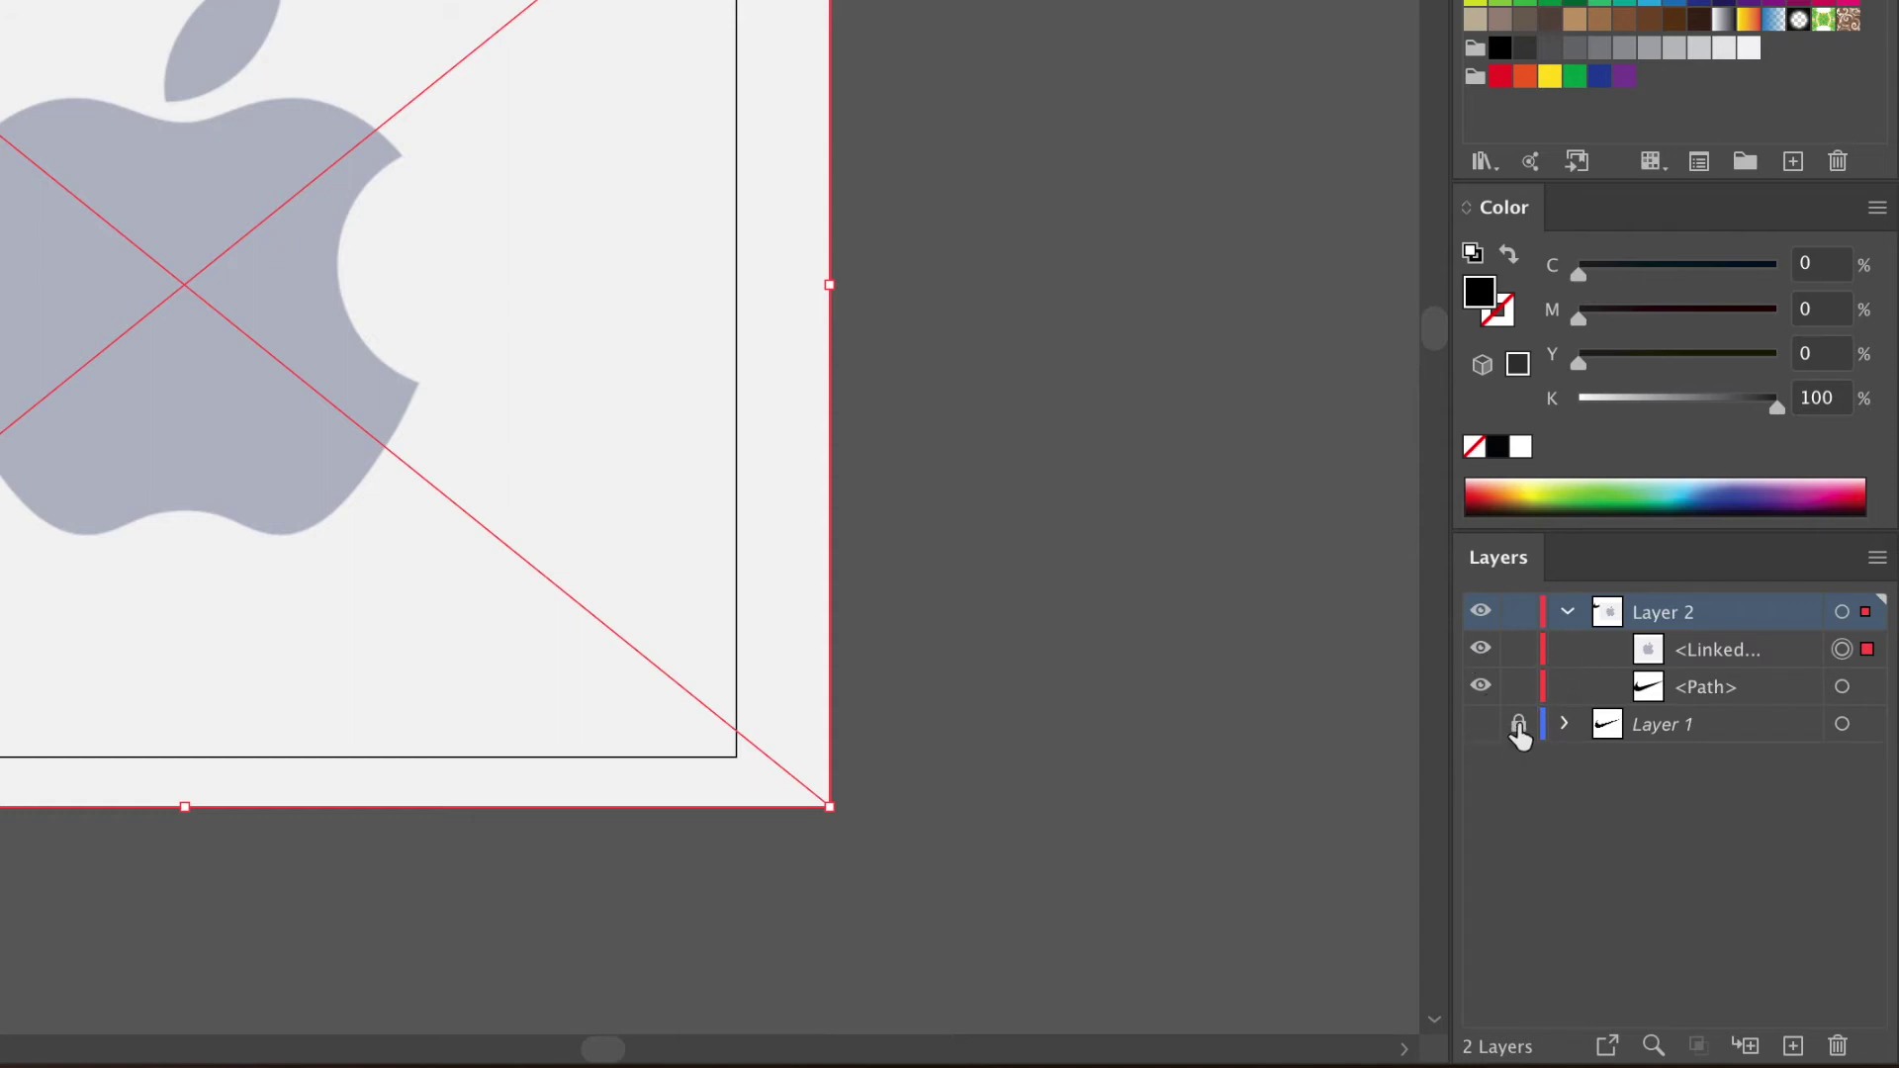
pyautogui.click(1701, 647)
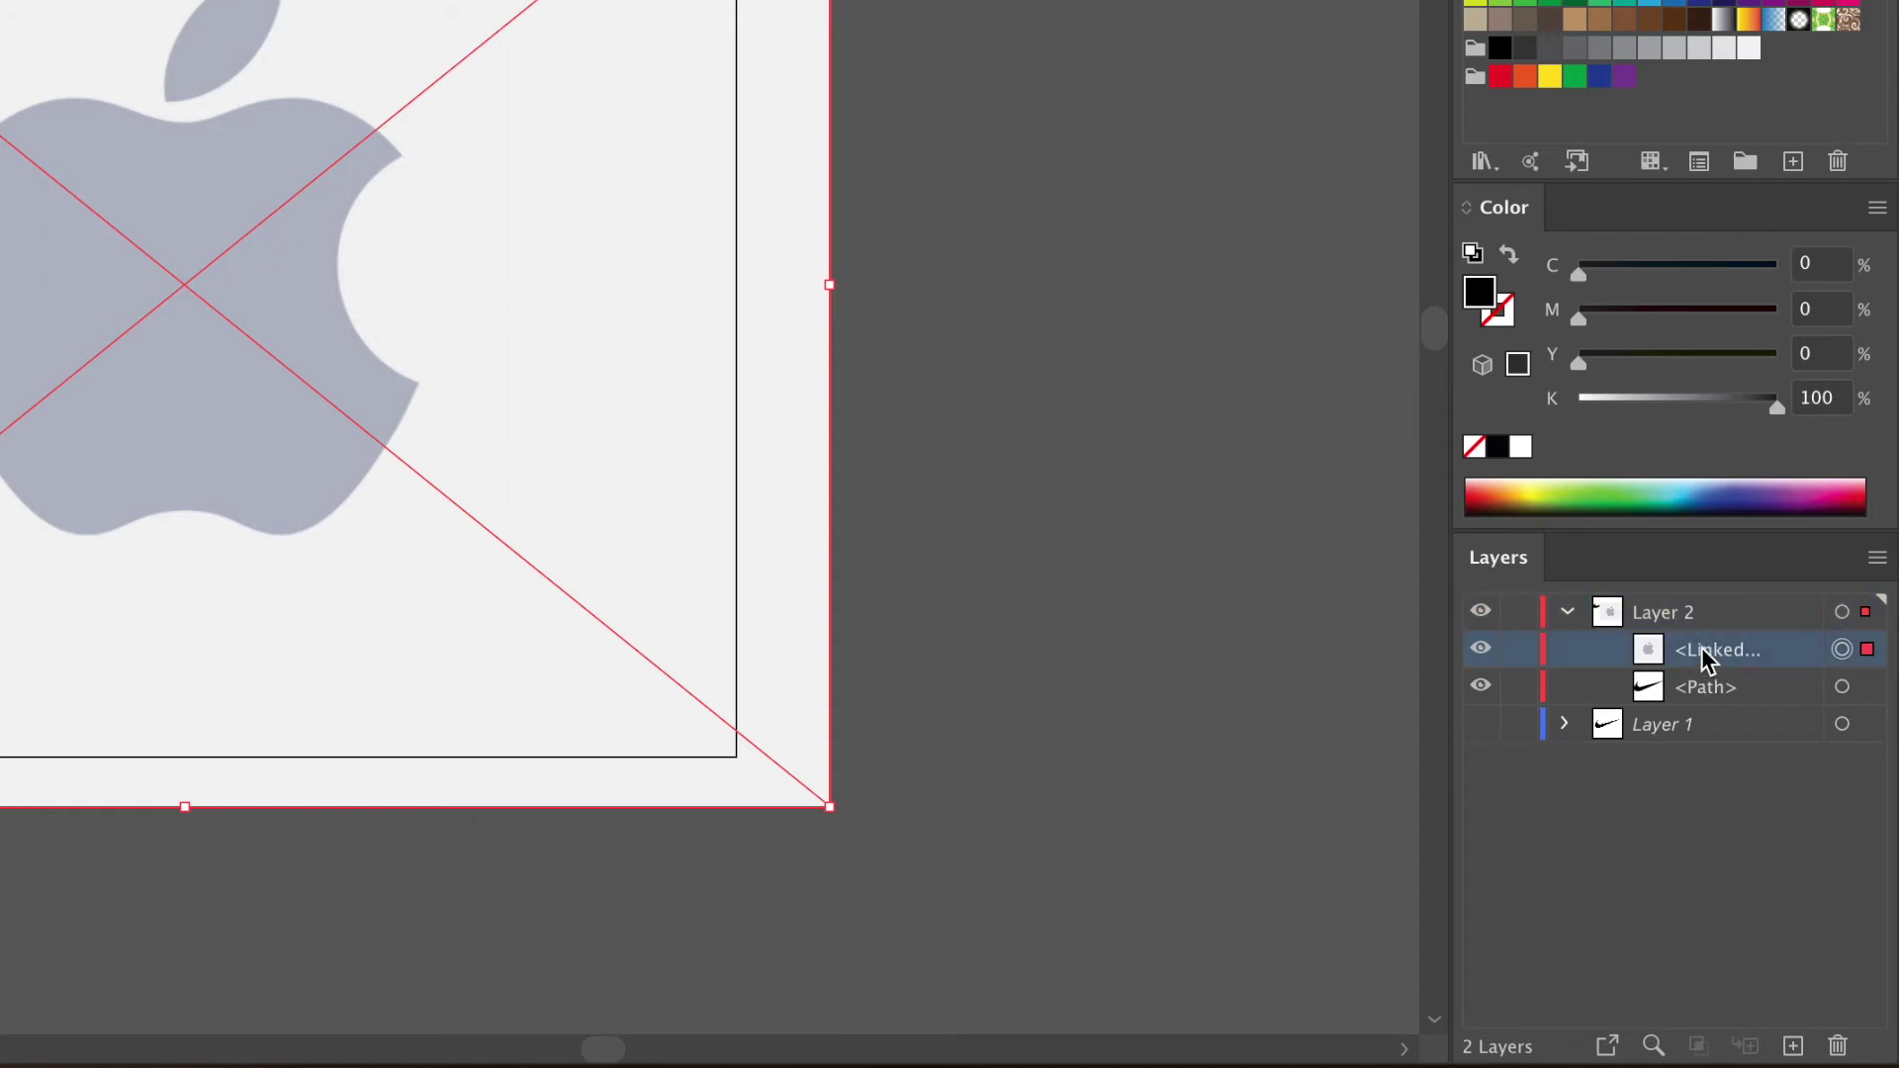
pyautogui.moveTo(1706, 653); pyautogui.dragTo(1637, 736)
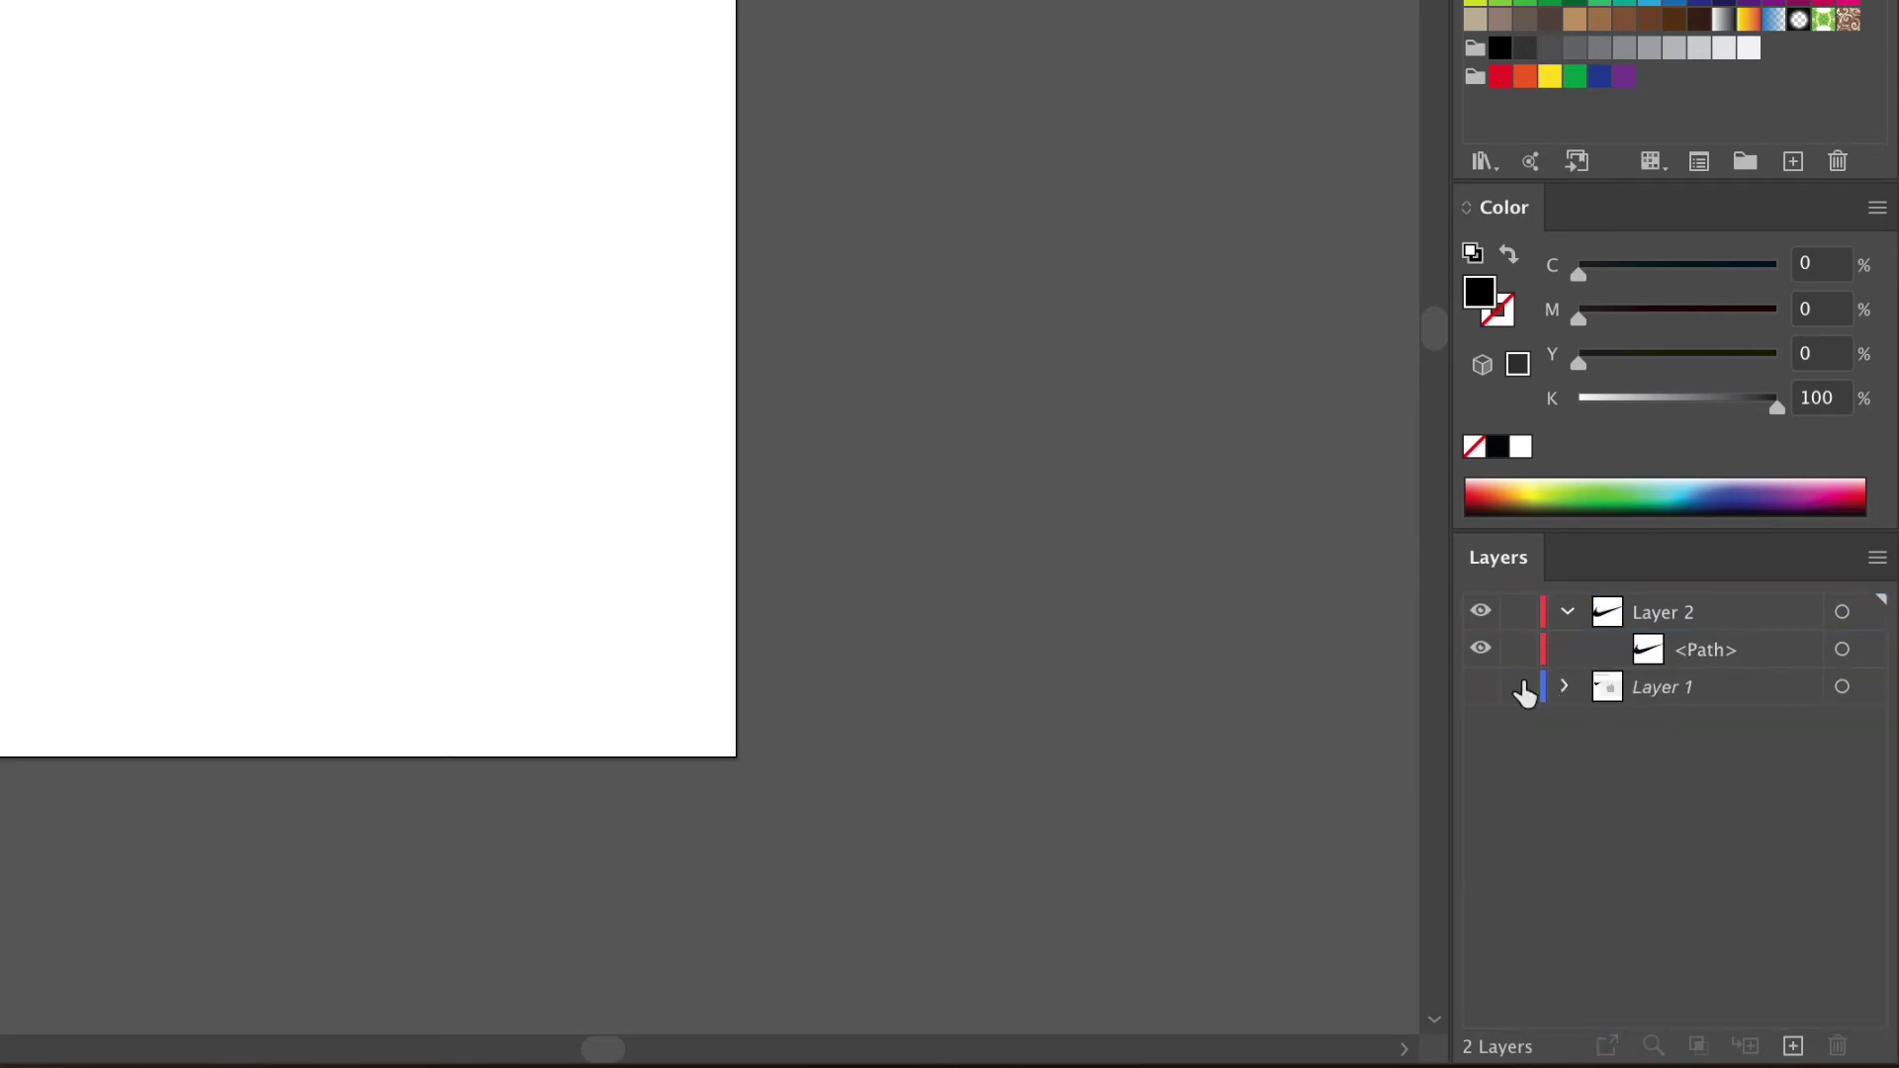
pyautogui.click(1480, 691)
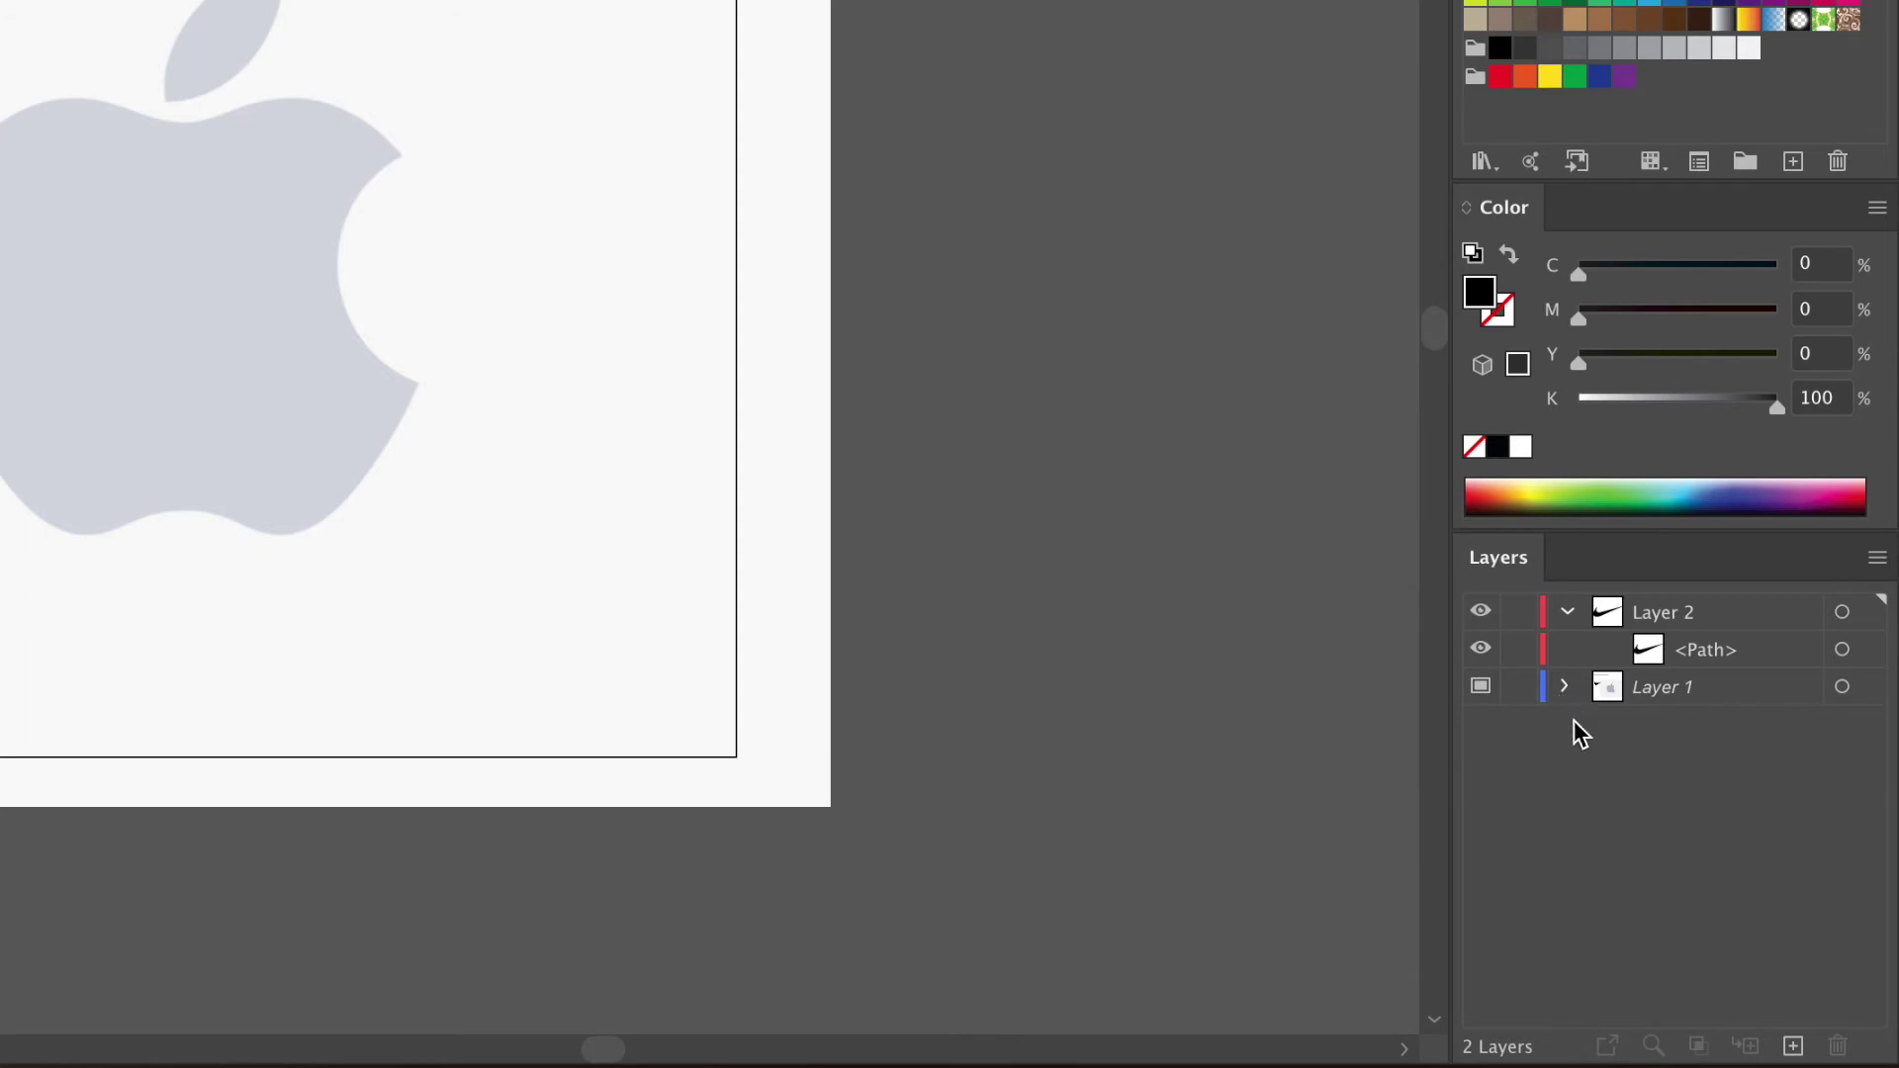
# - Hide Layer 2 and reposition the Apple logo template image on Layer 1 over the artboard
pyautogui.click(1482, 612)
pyautogui.click(492, 315)
pyautogui.moveTo(306, 284); pyautogui.dragTo(398, 308)
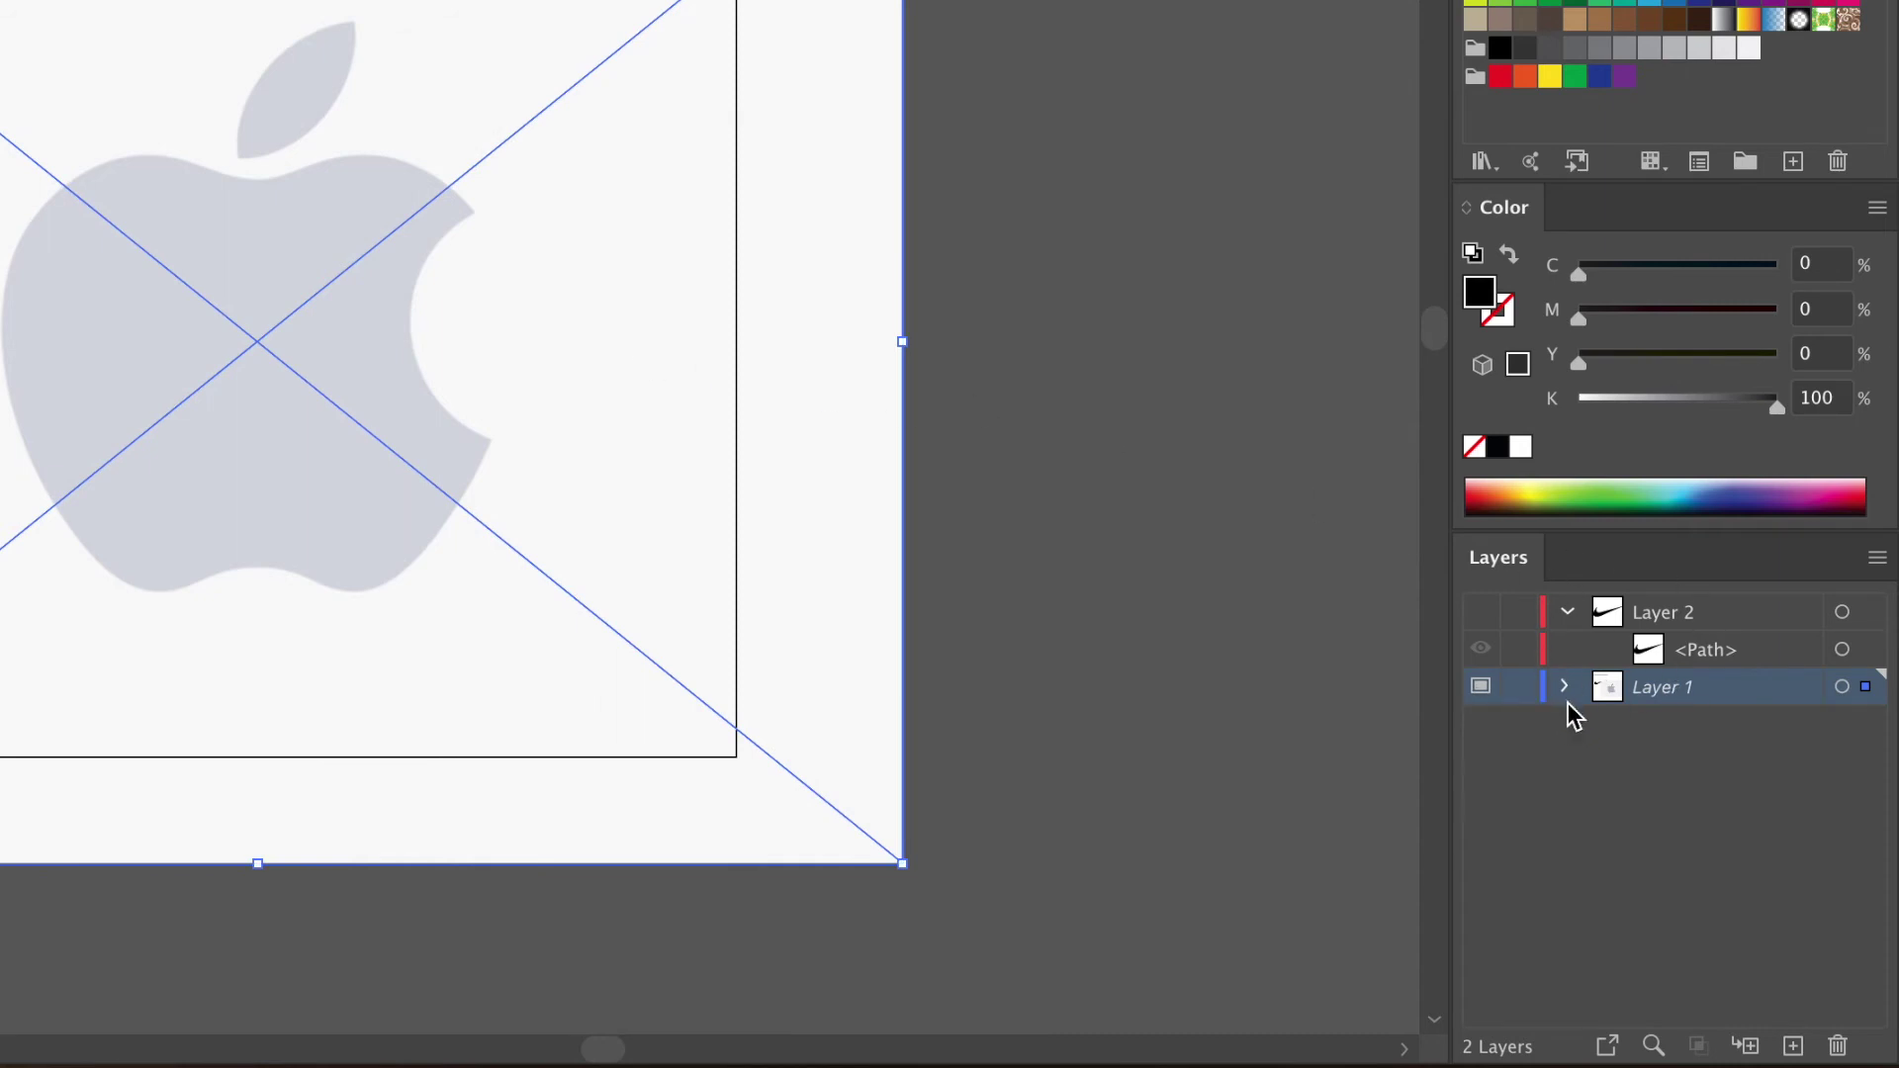
# - Lock Layer 1, then show Layer 2 and make it the active layer for drawing
pyautogui.click(1519, 689)
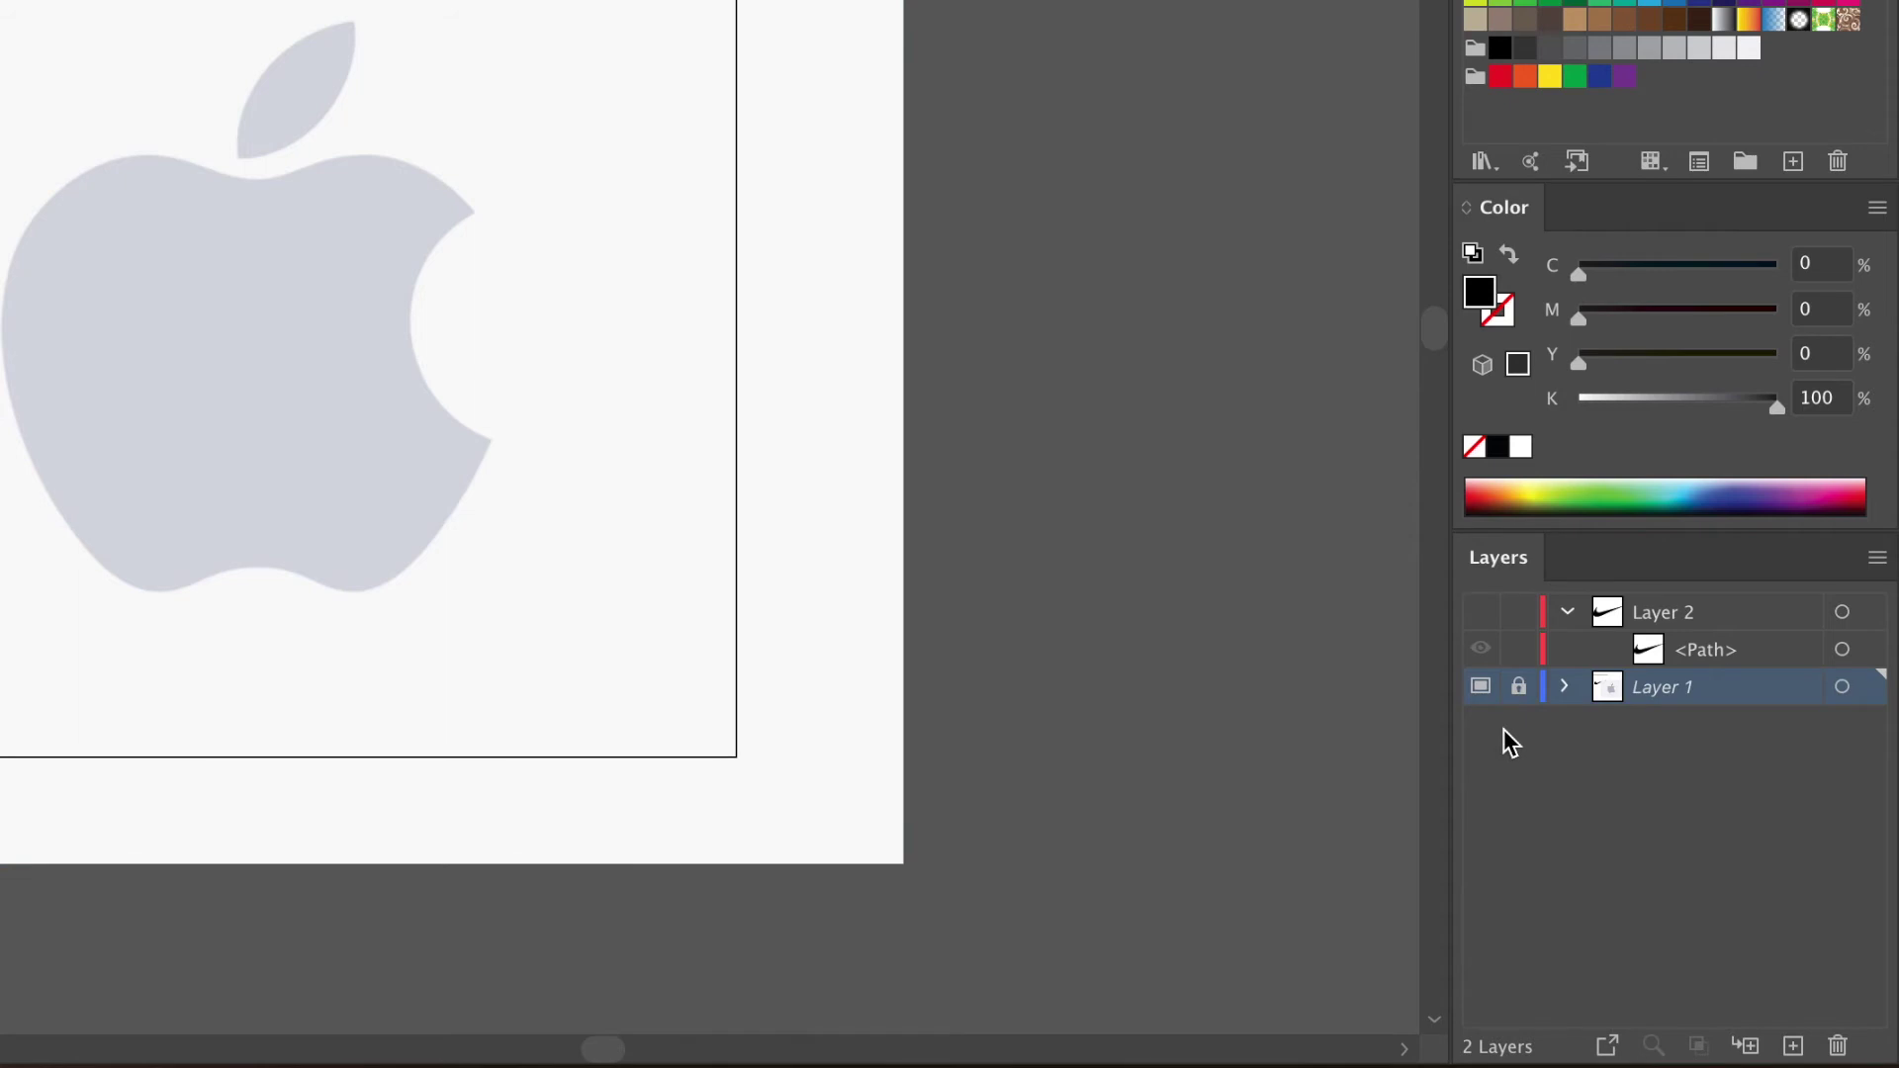
pyautogui.click(1478, 617)
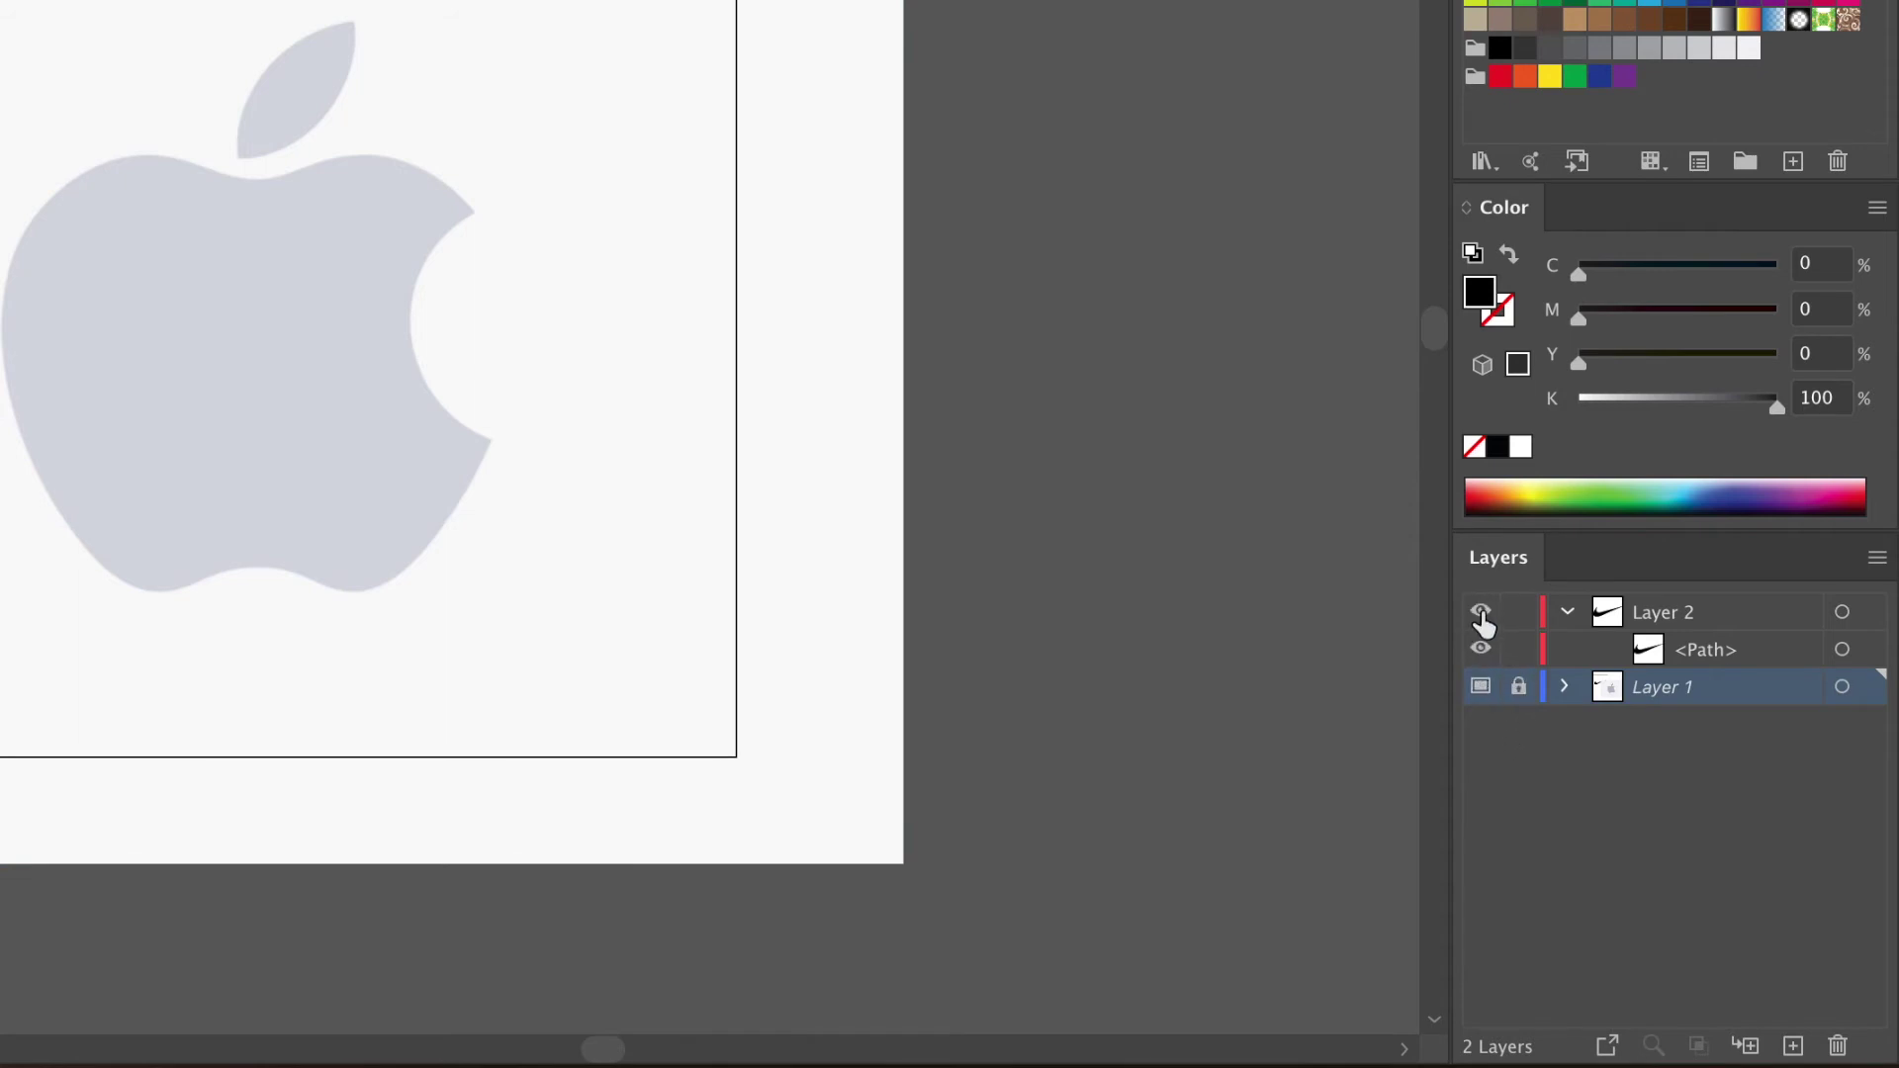
pyautogui.click(1685, 621)
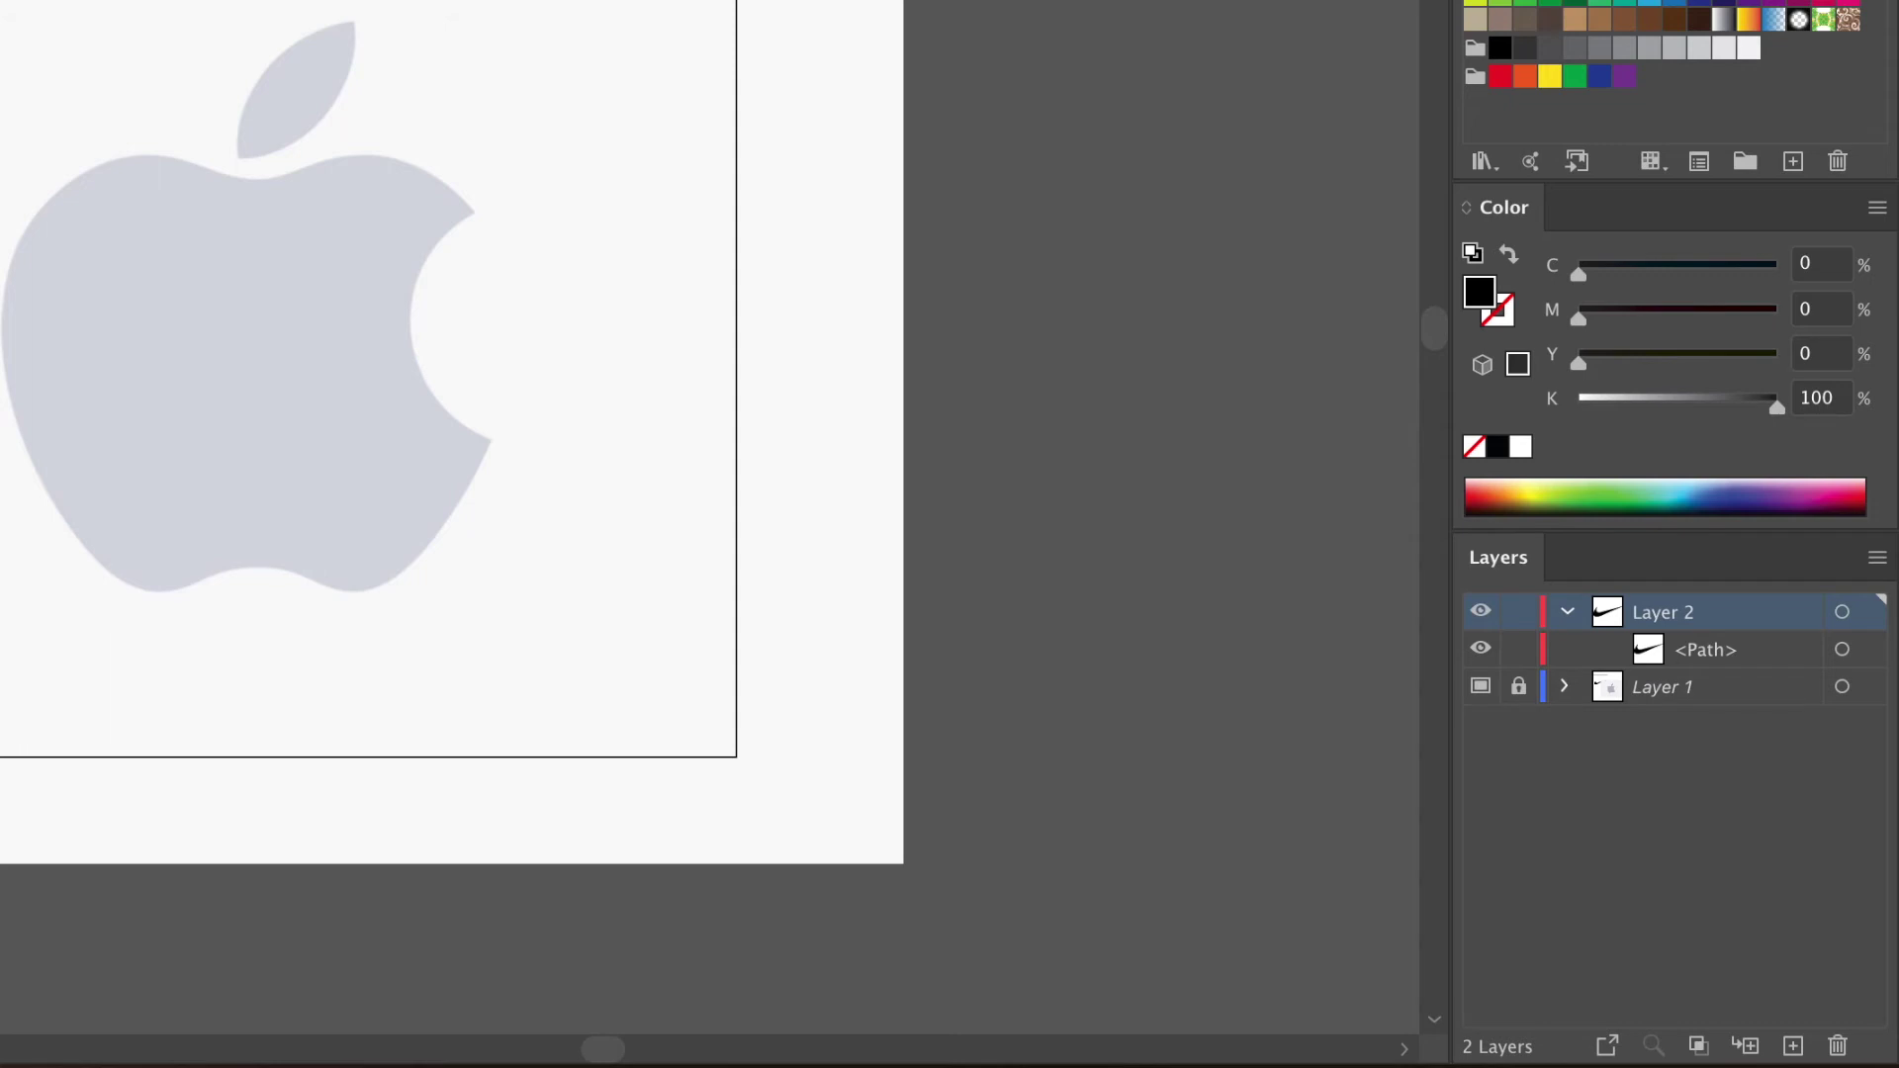
# - With the Pen tool, trace the apple's top edge from the bite's upper corner through the central dip to its far side
pyautogui.scroll(5, 233, 65)
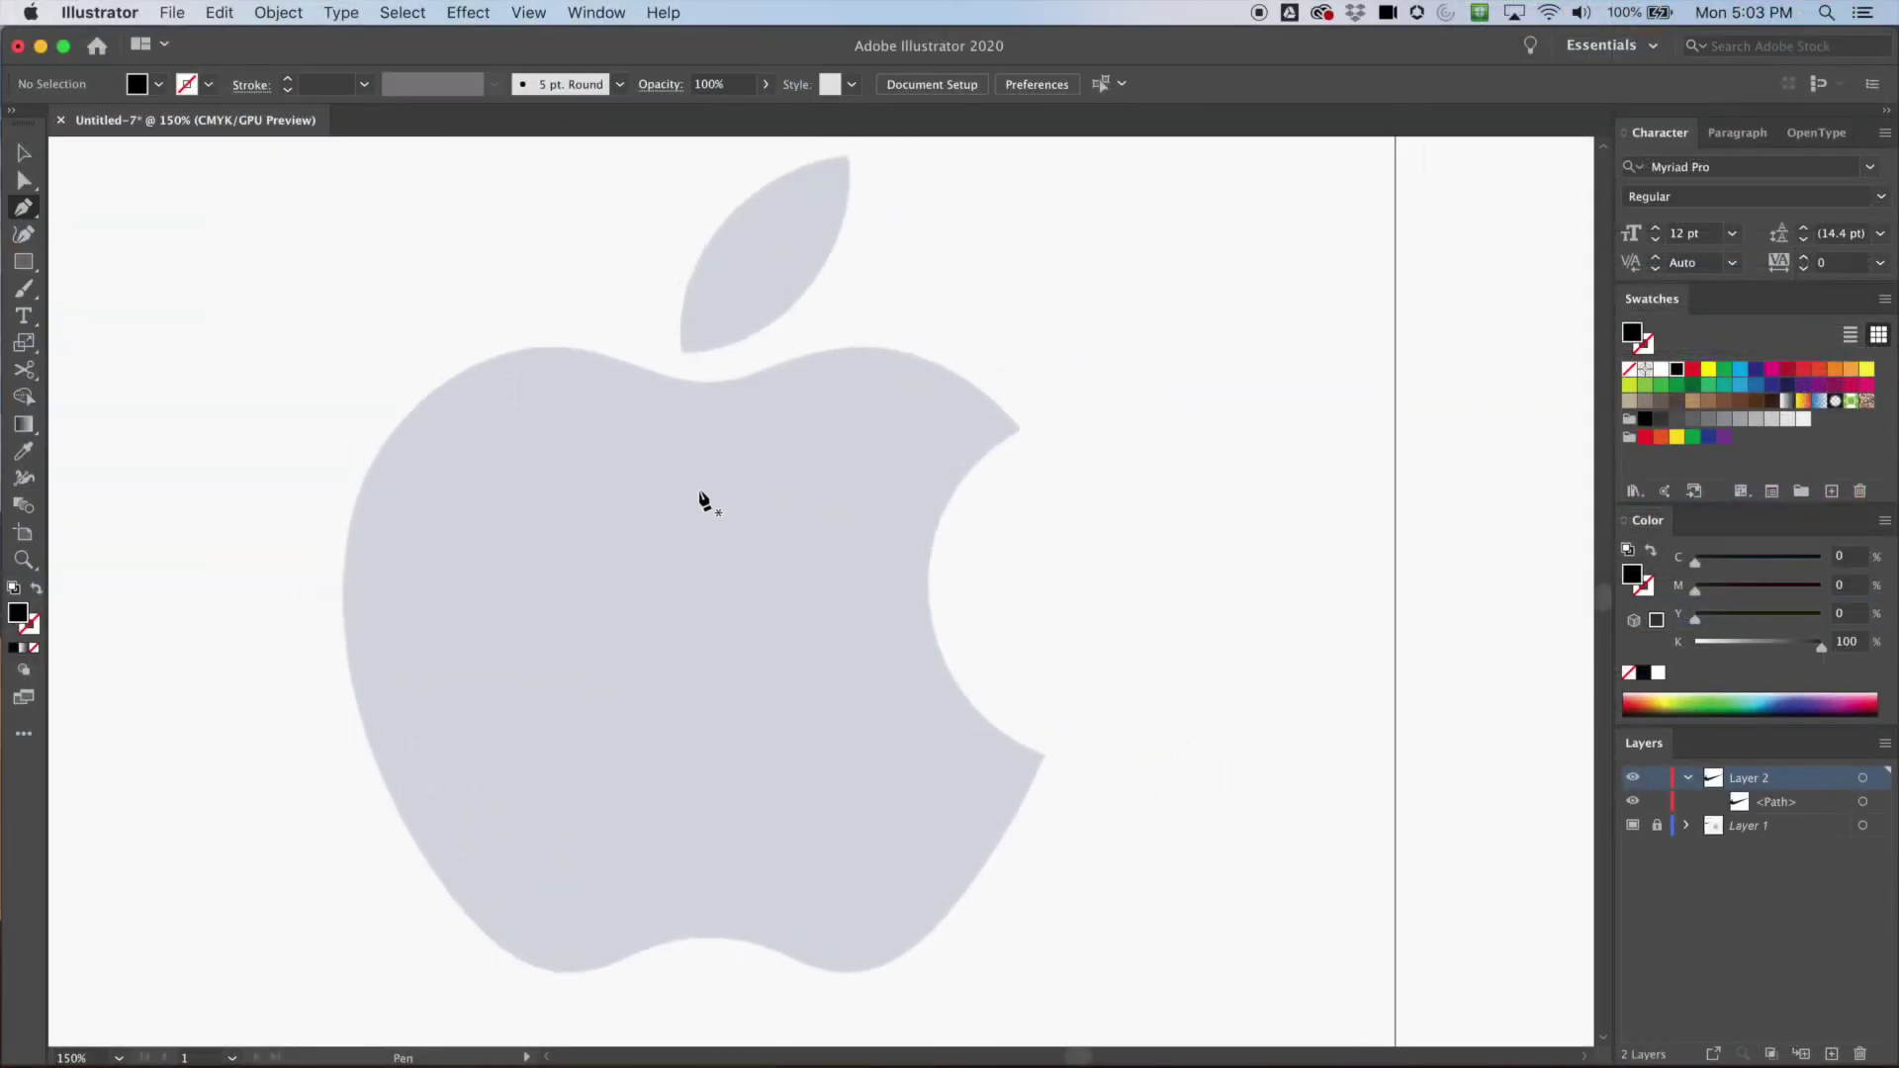
pyautogui.press('super+minus')
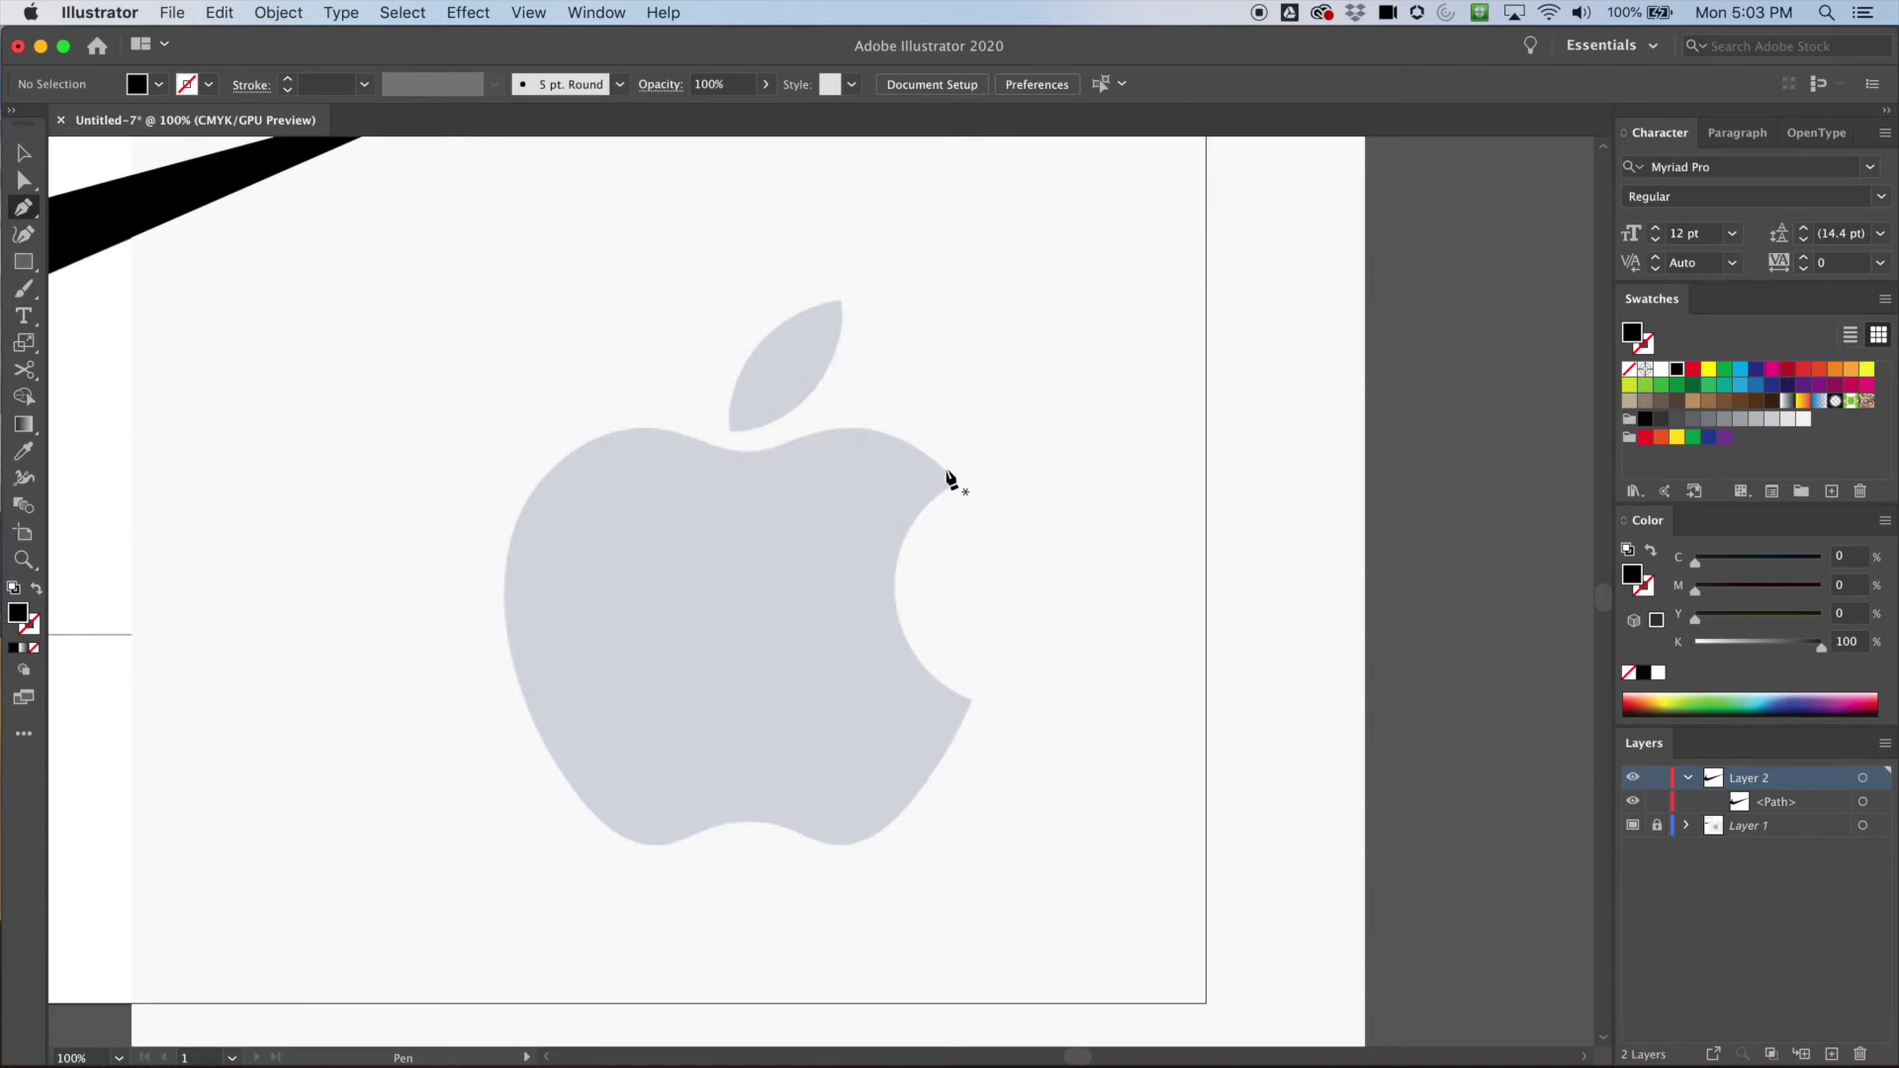
pyautogui.press('super+equal')
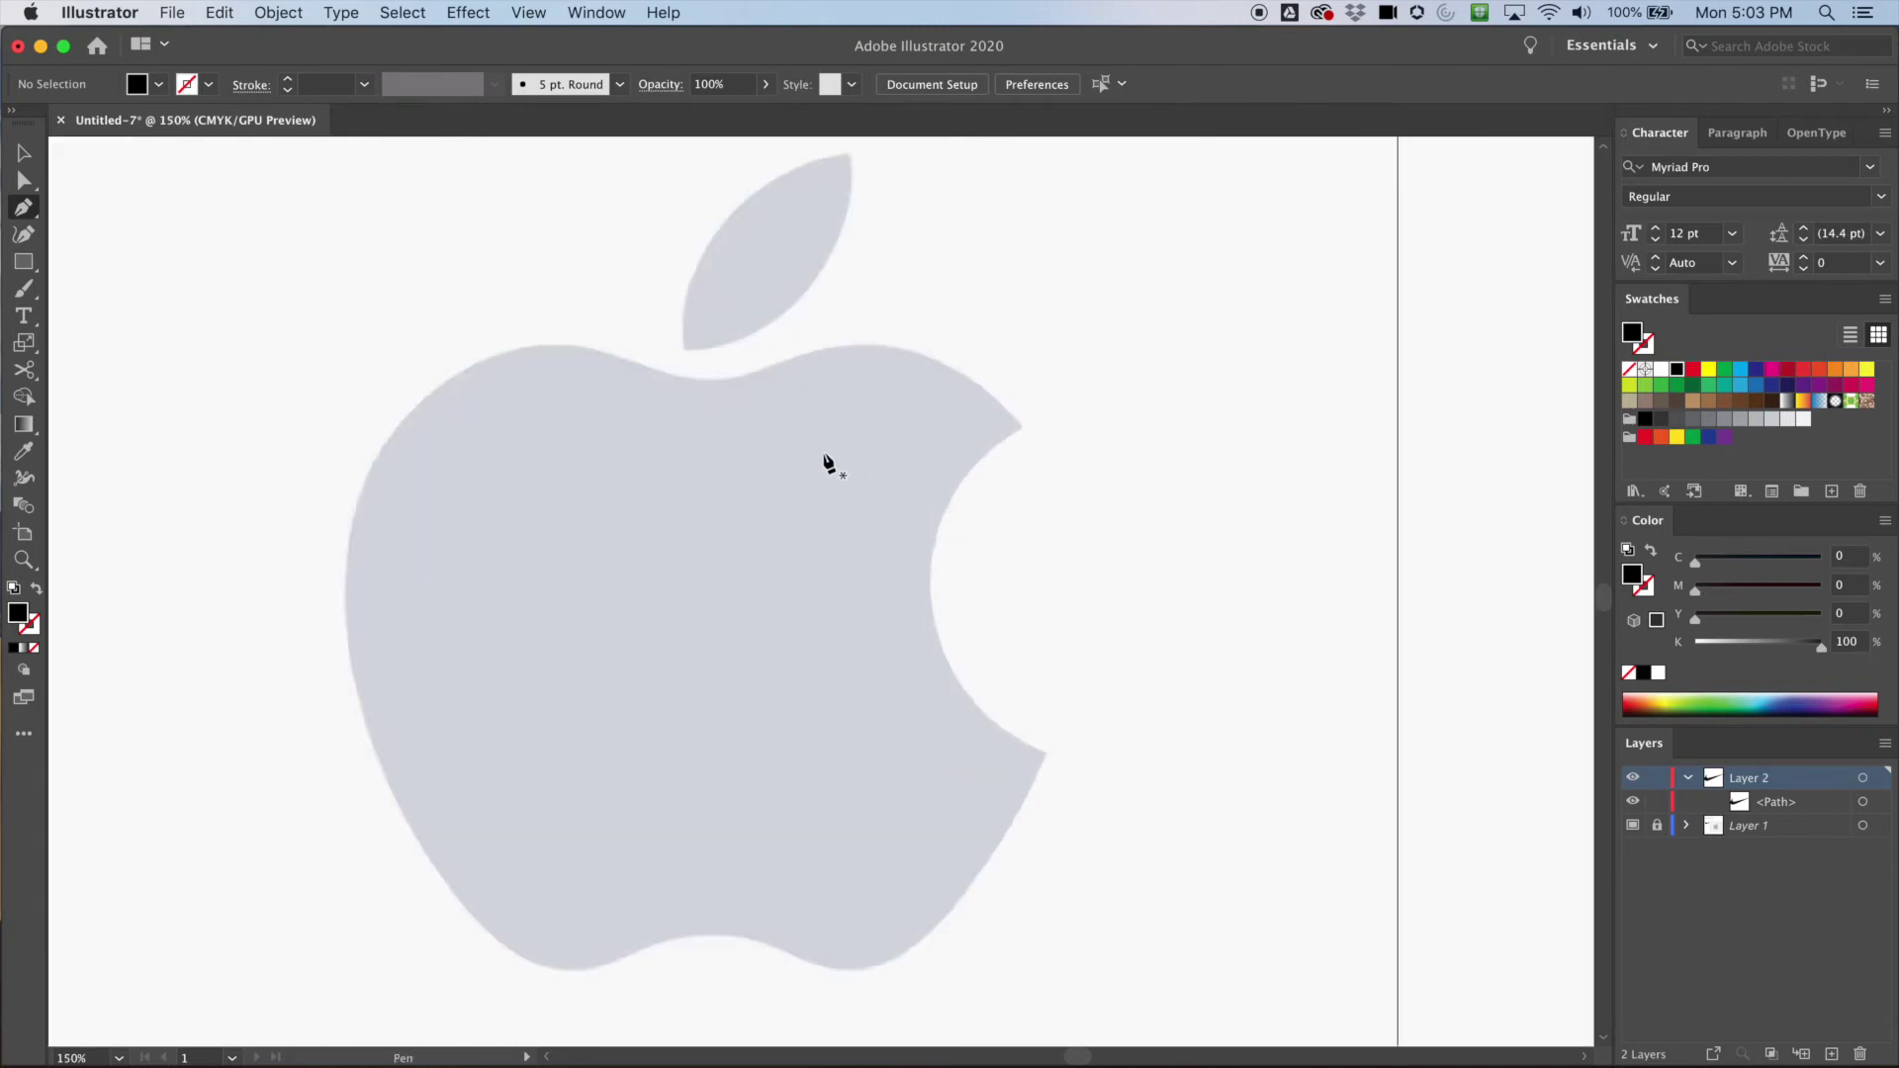
pyautogui.moveTo(820, 445); pyautogui.dragTo(806, 506)
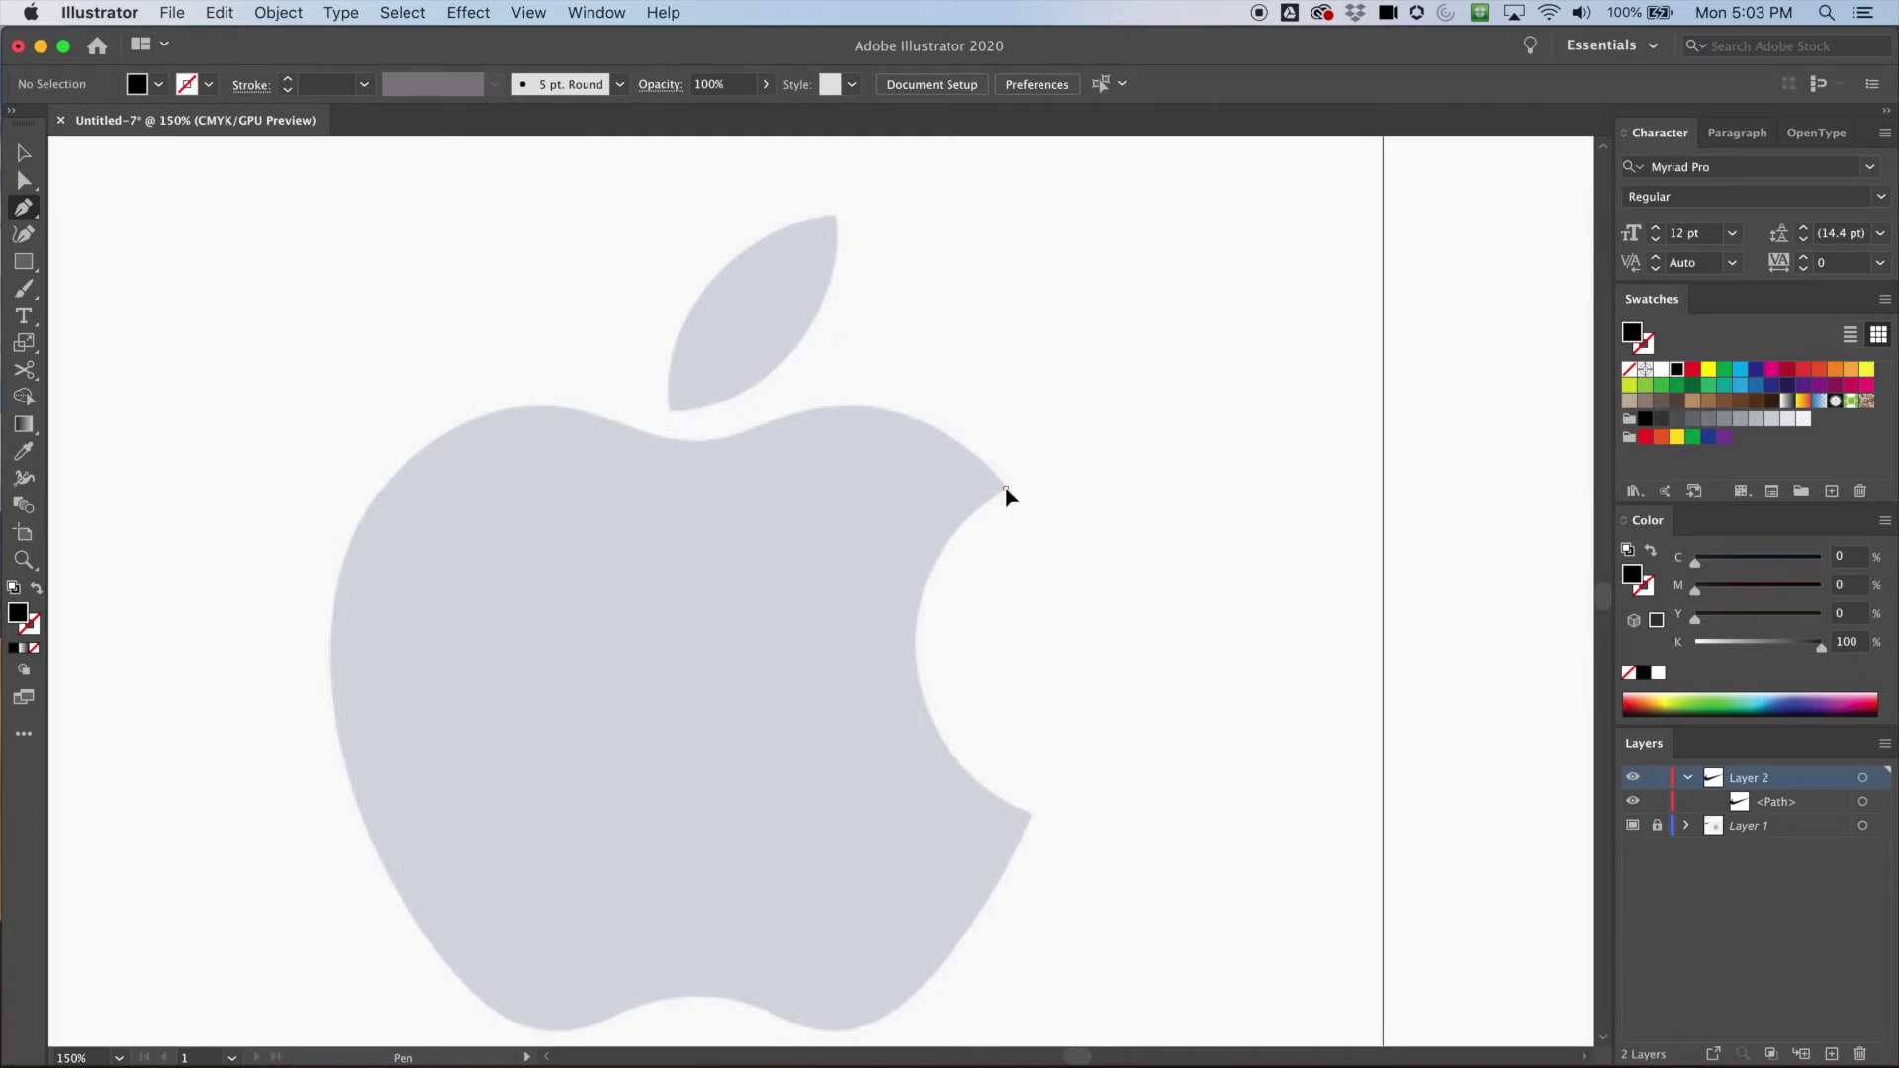
pyautogui.moveTo(970, 453); pyautogui.dragTo(886, 372)
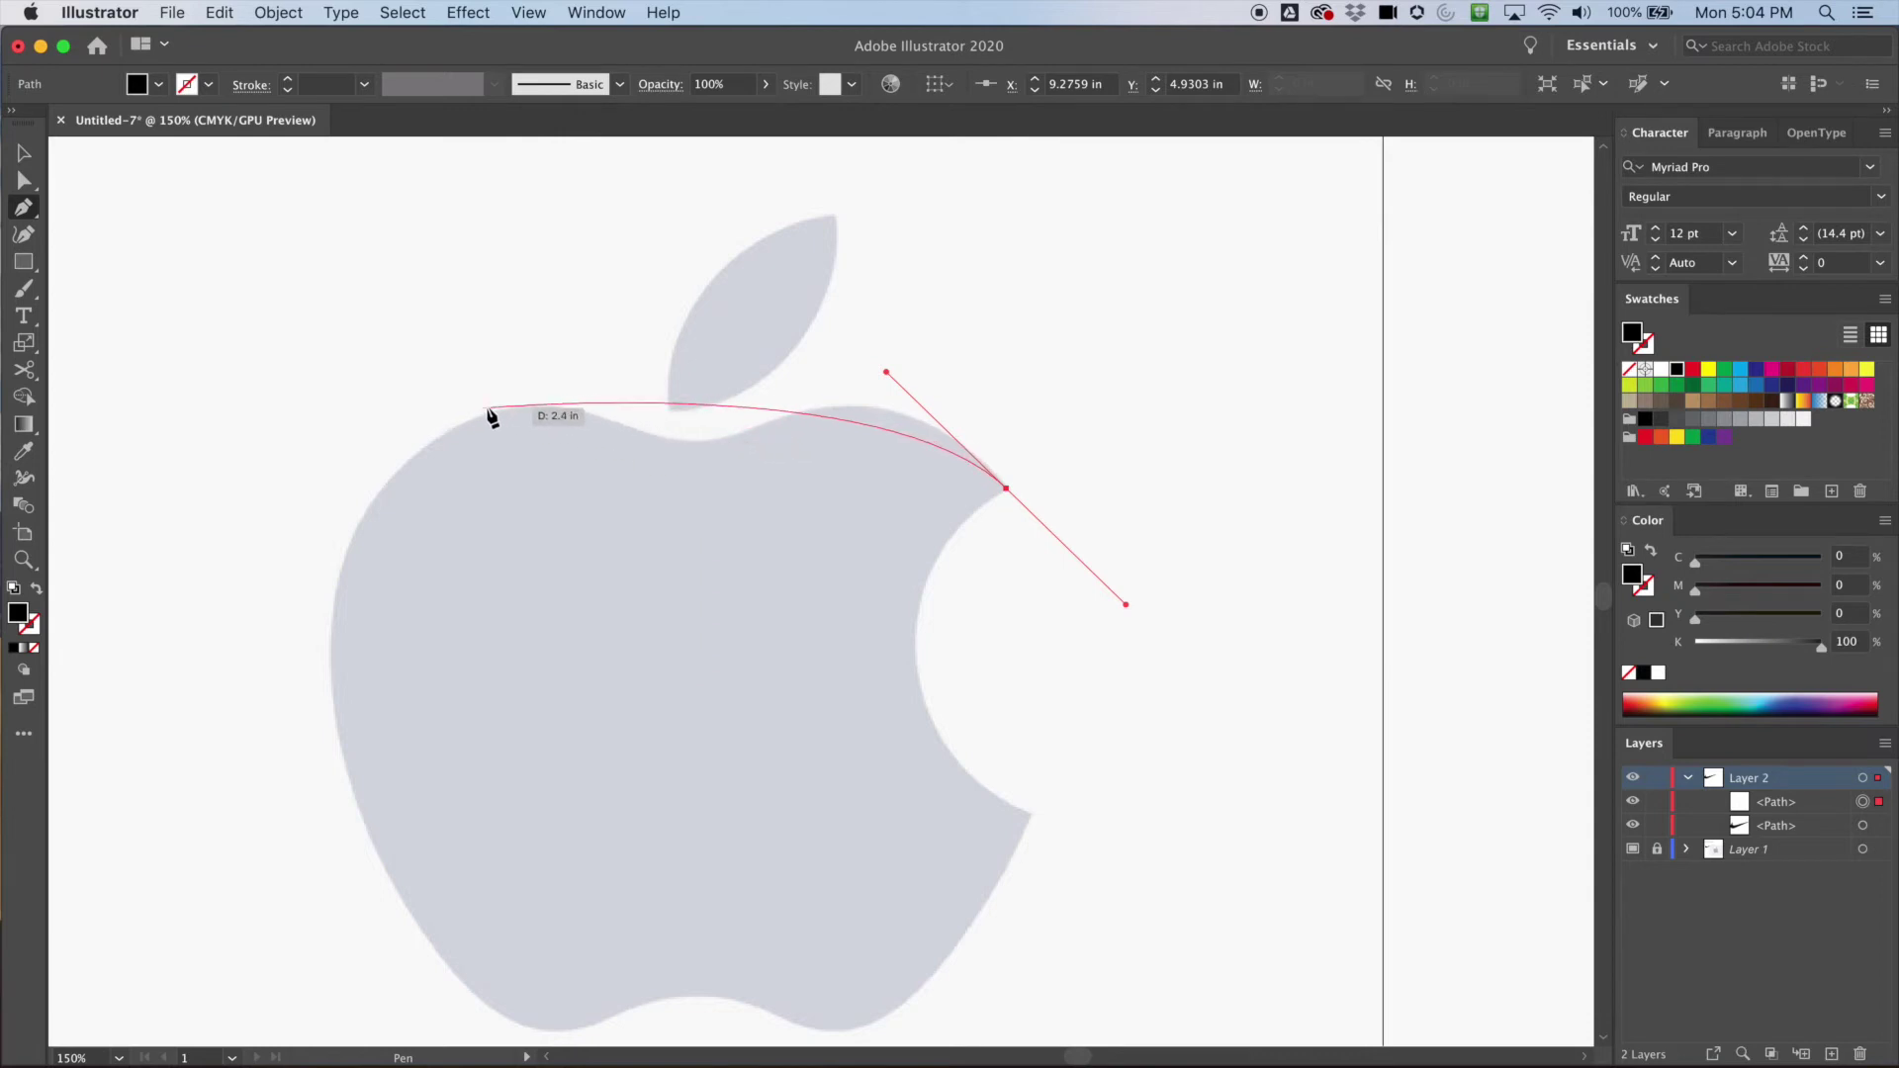
pyautogui.click(778, 420)
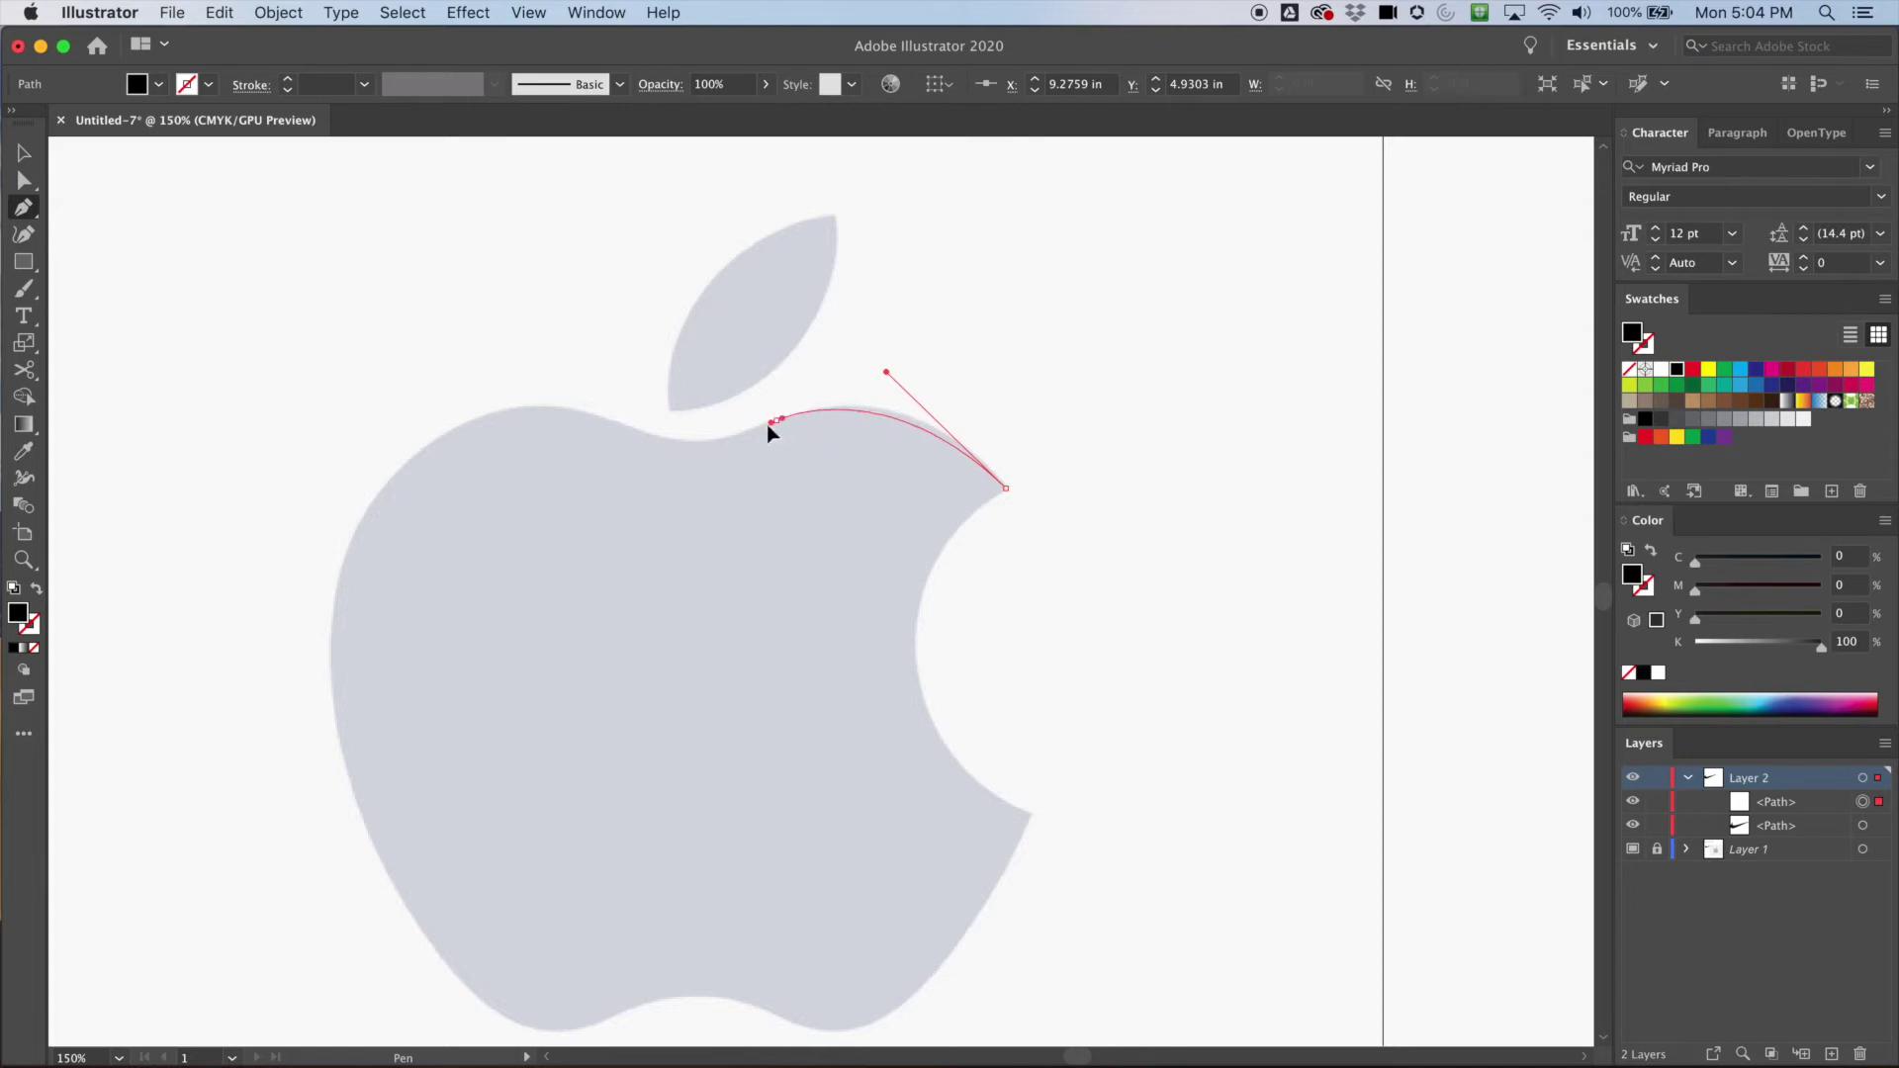
pyautogui.moveTo(738, 435); pyautogui.dragTo(742, 439)
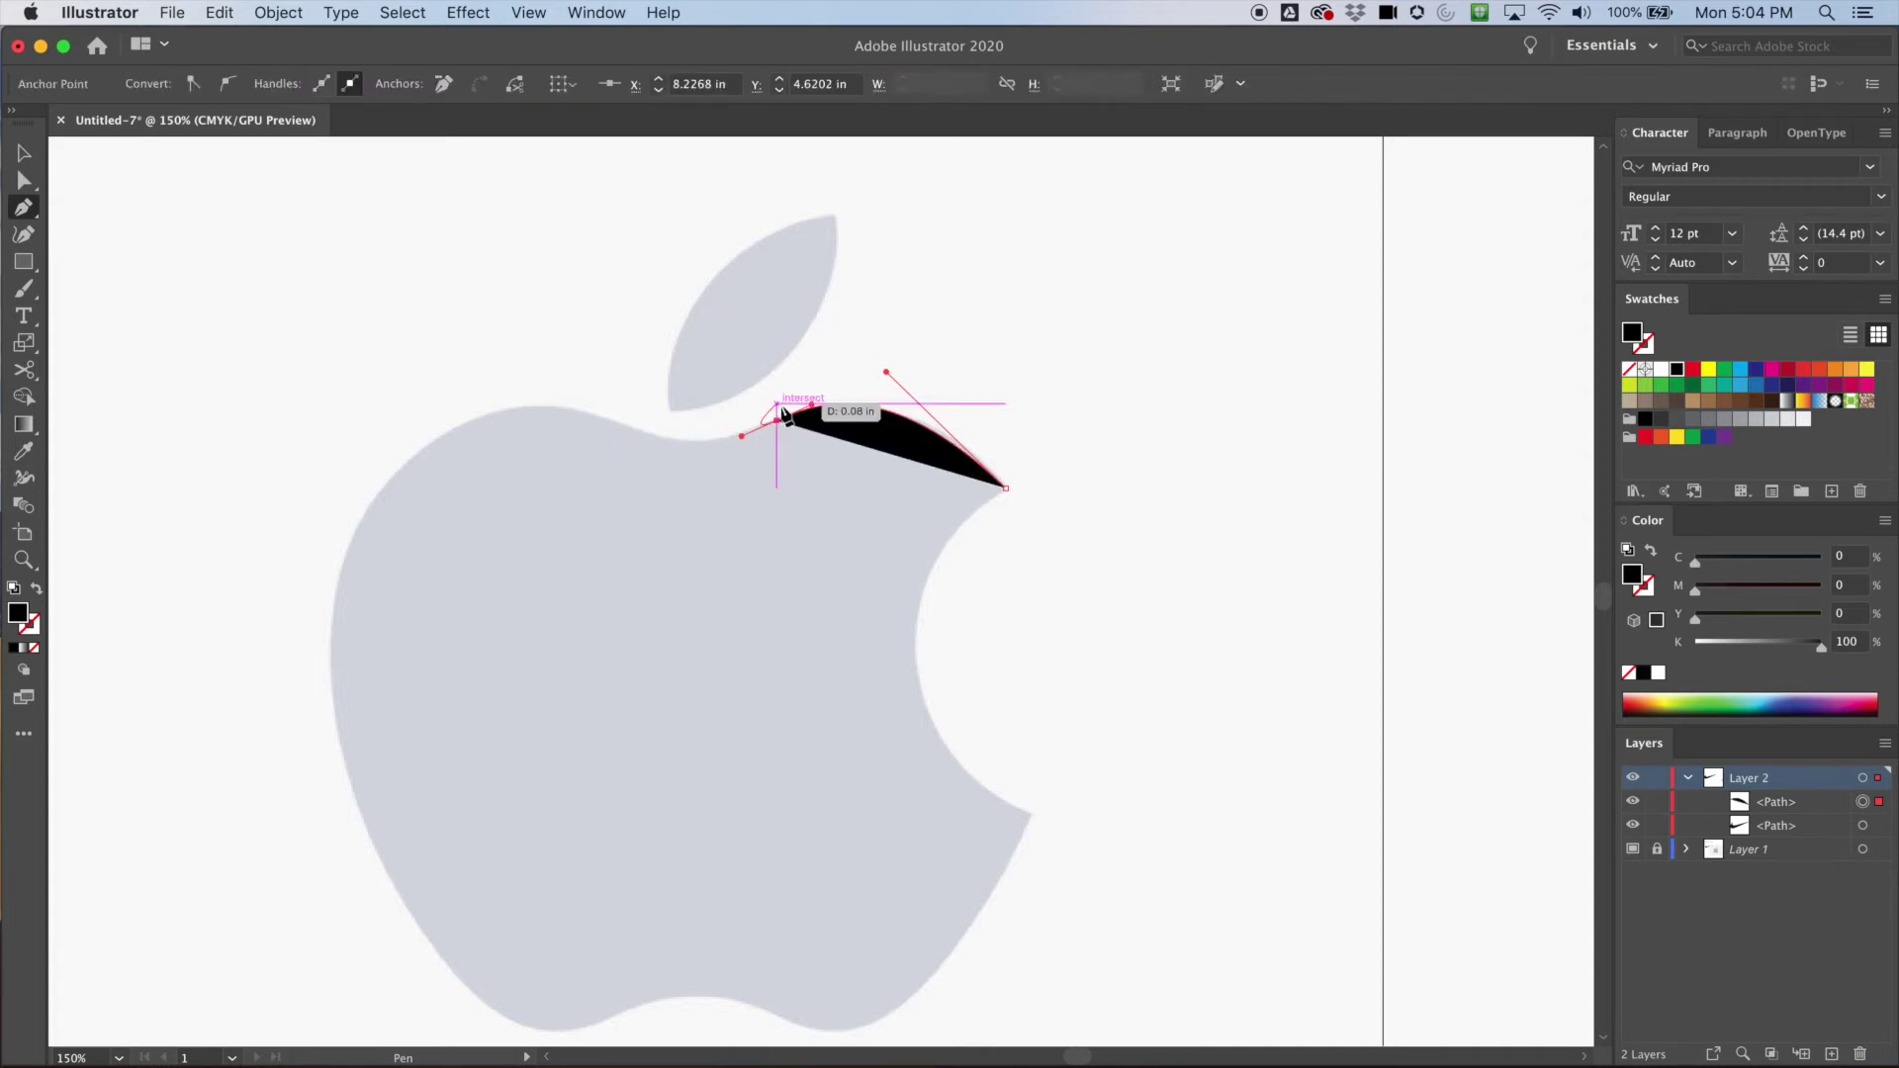
pyautogui.click(606, 421)
pyautogui.moveTo(559, 388); pyautogui.dragTo(537, 386)
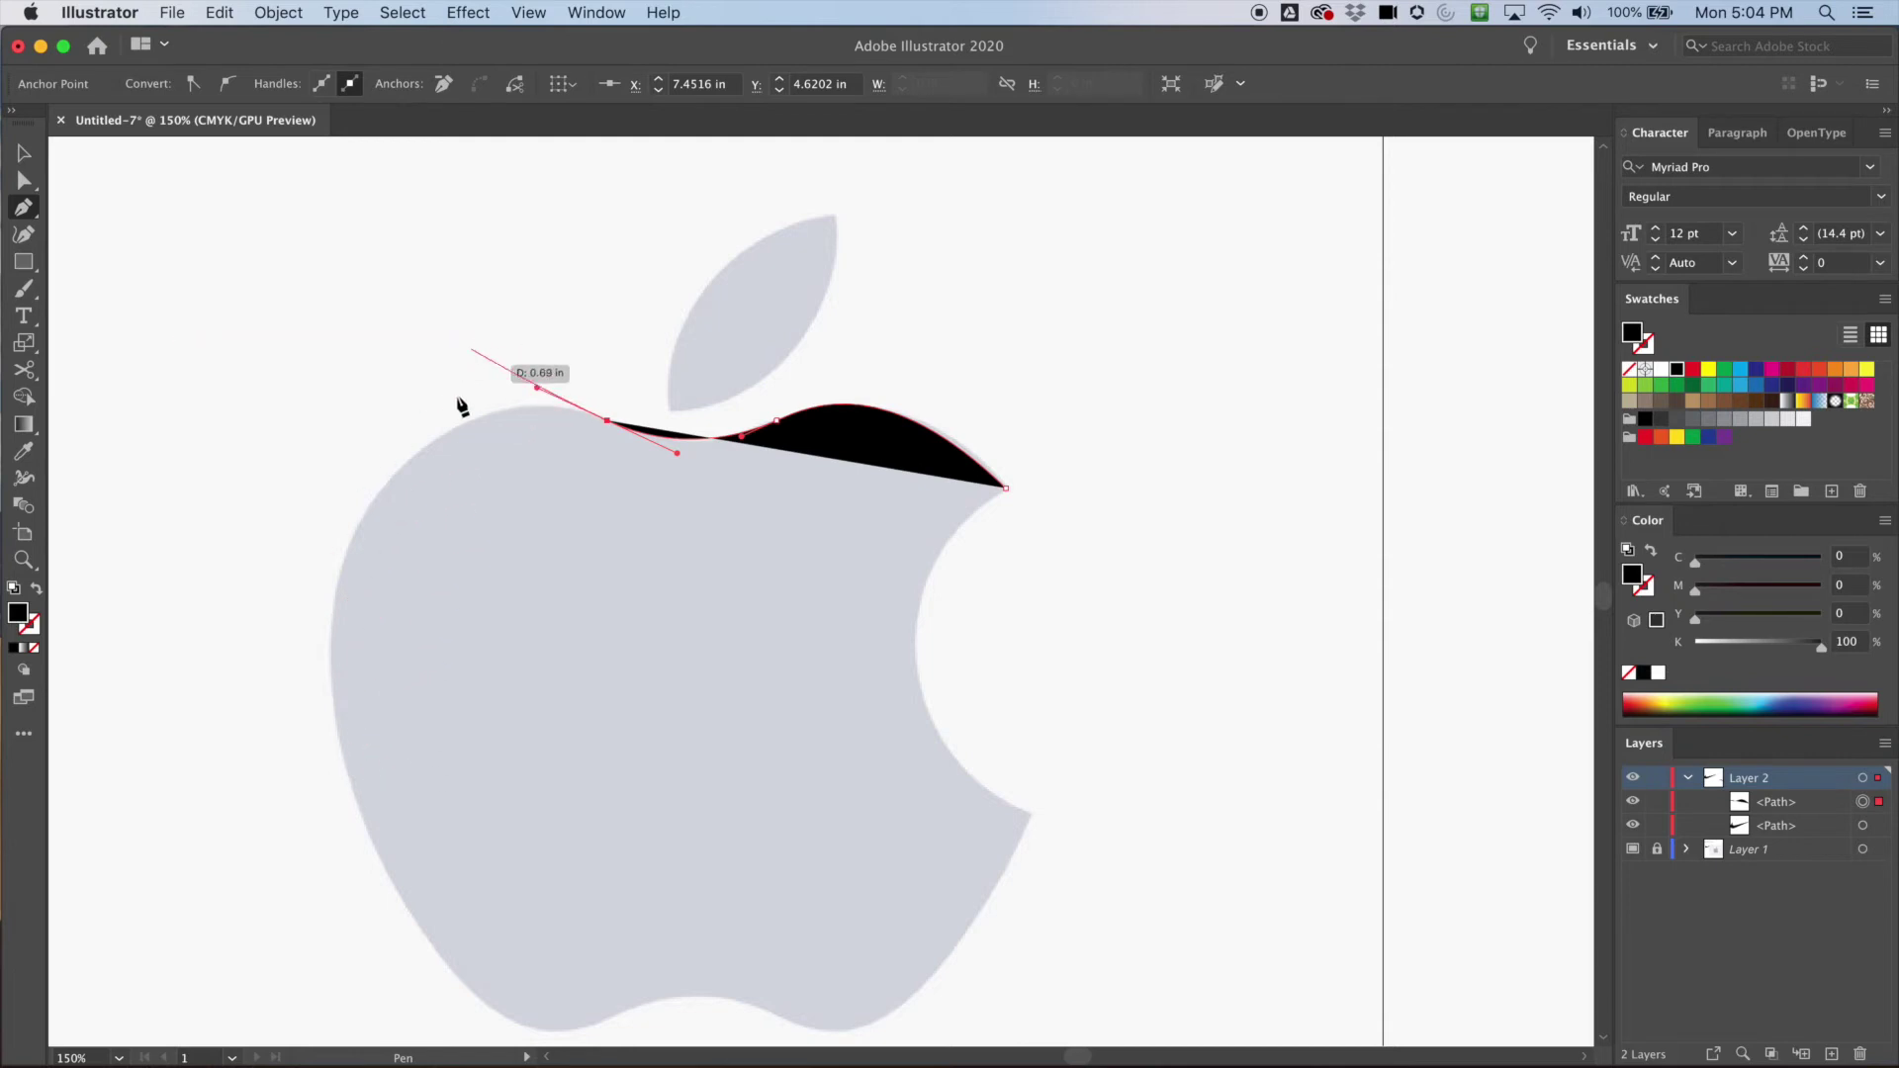
# - Continue the path down the apple's unbitten side, along the bottom edge with its dip, and up to the bite's lower corner
pyautogui.moveTo(335, 719); pyautogui.dragTo(367, 860)
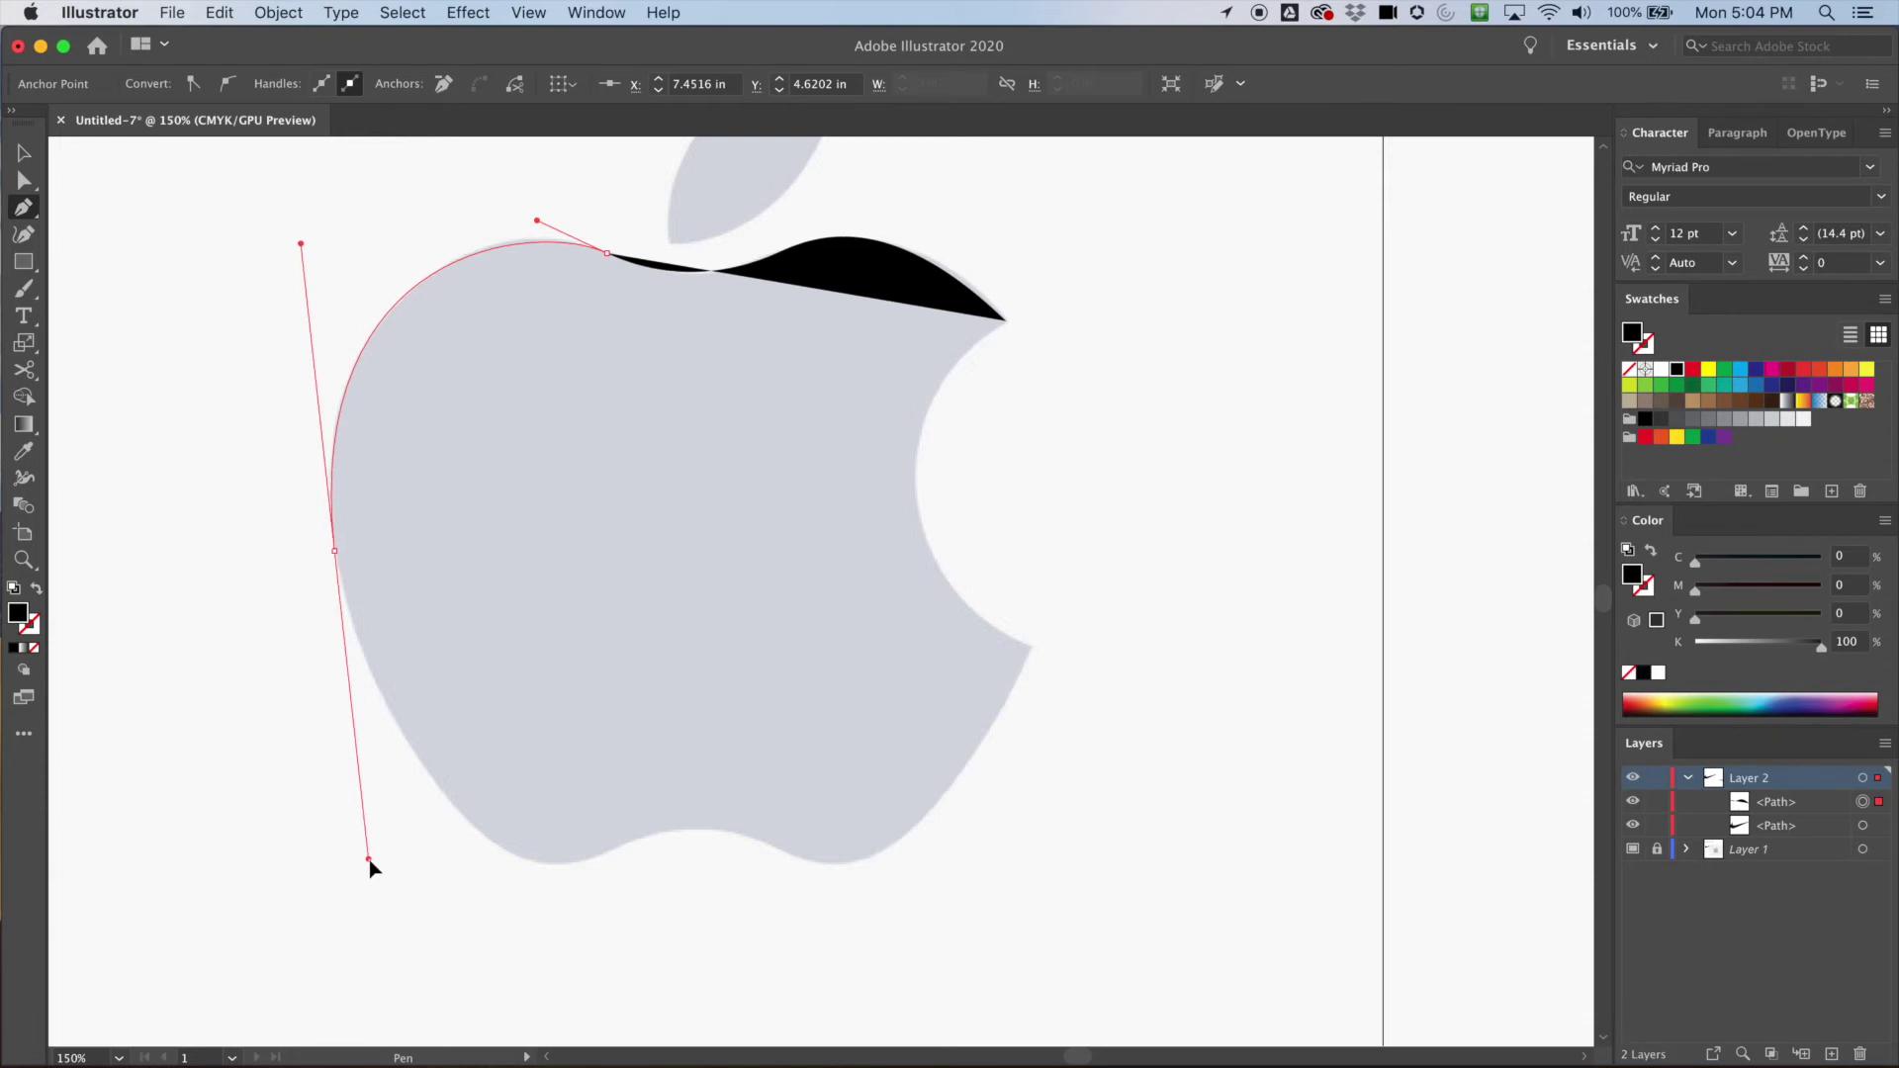
pyautogui.moveTo(369, 858); pyautogui.dragTo(369, 857)
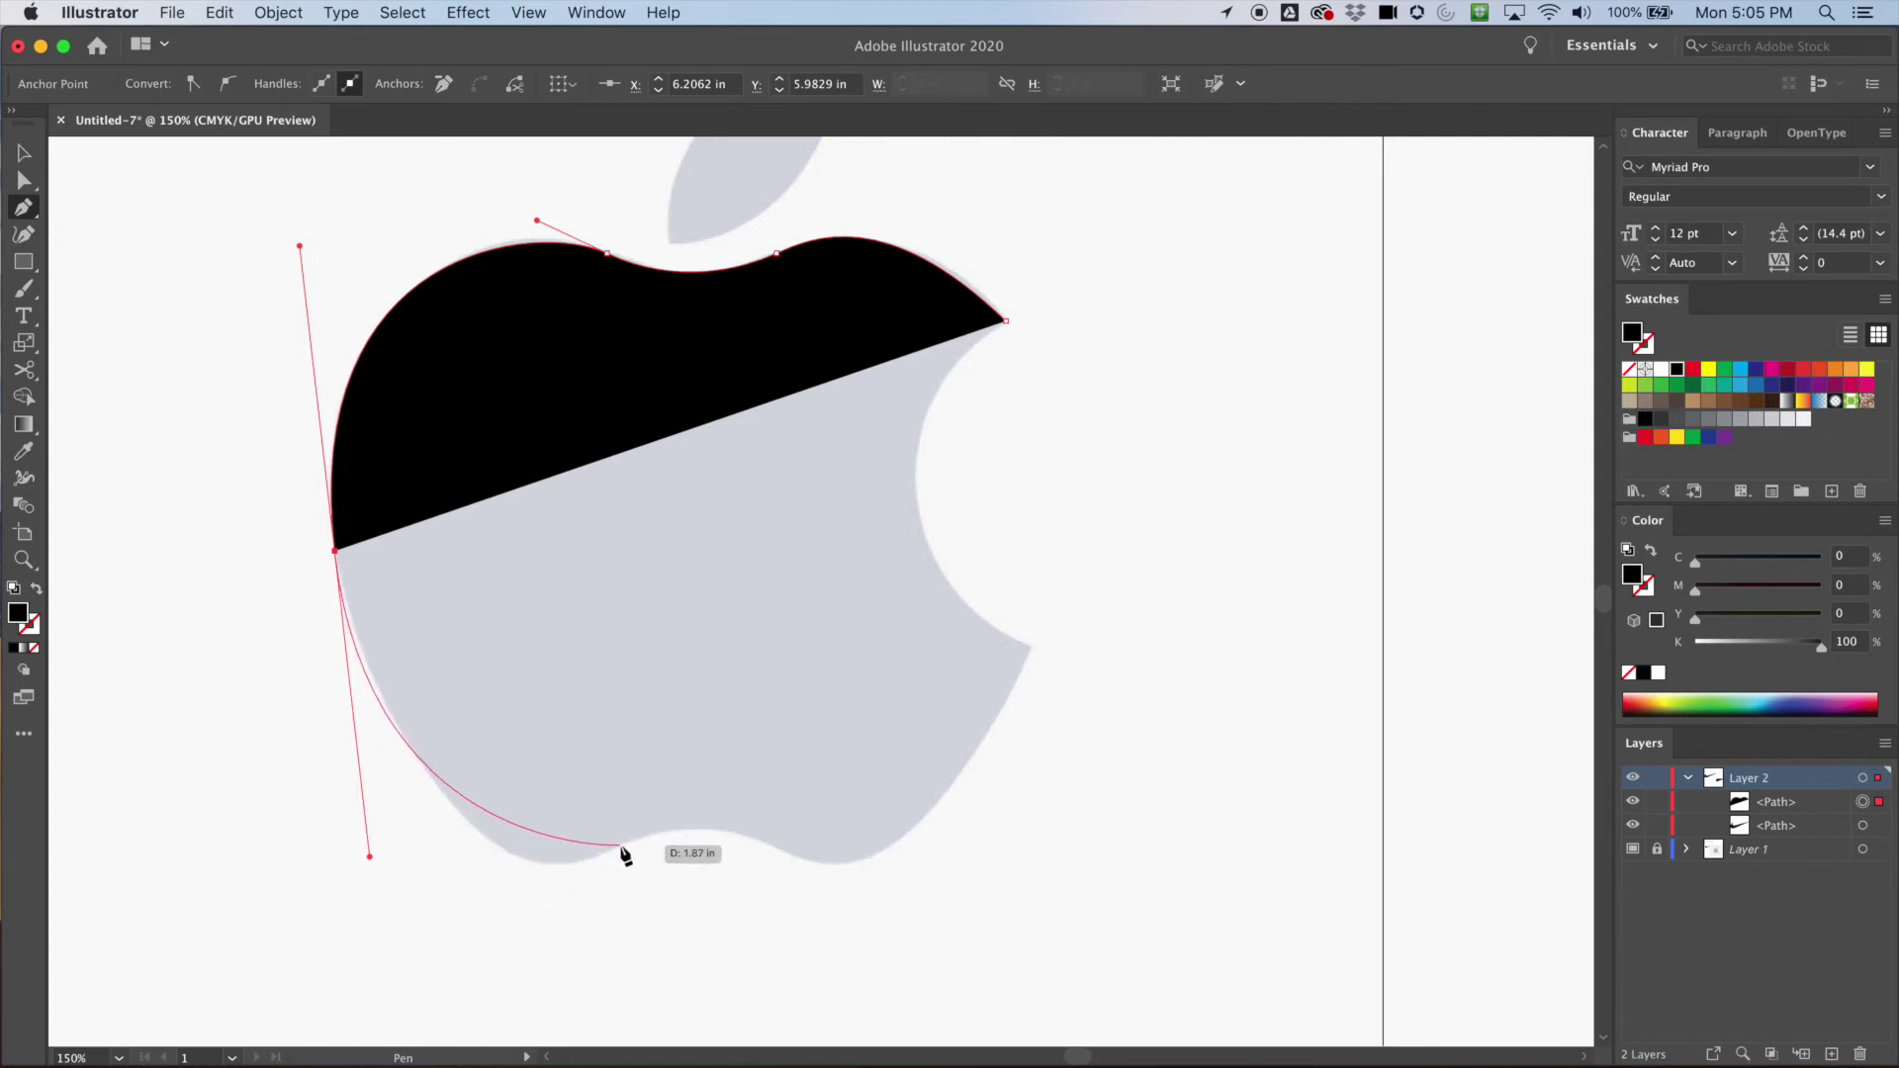
pyautogui.moveTo(616, 849); pyautogui.dragTo(686, 813)
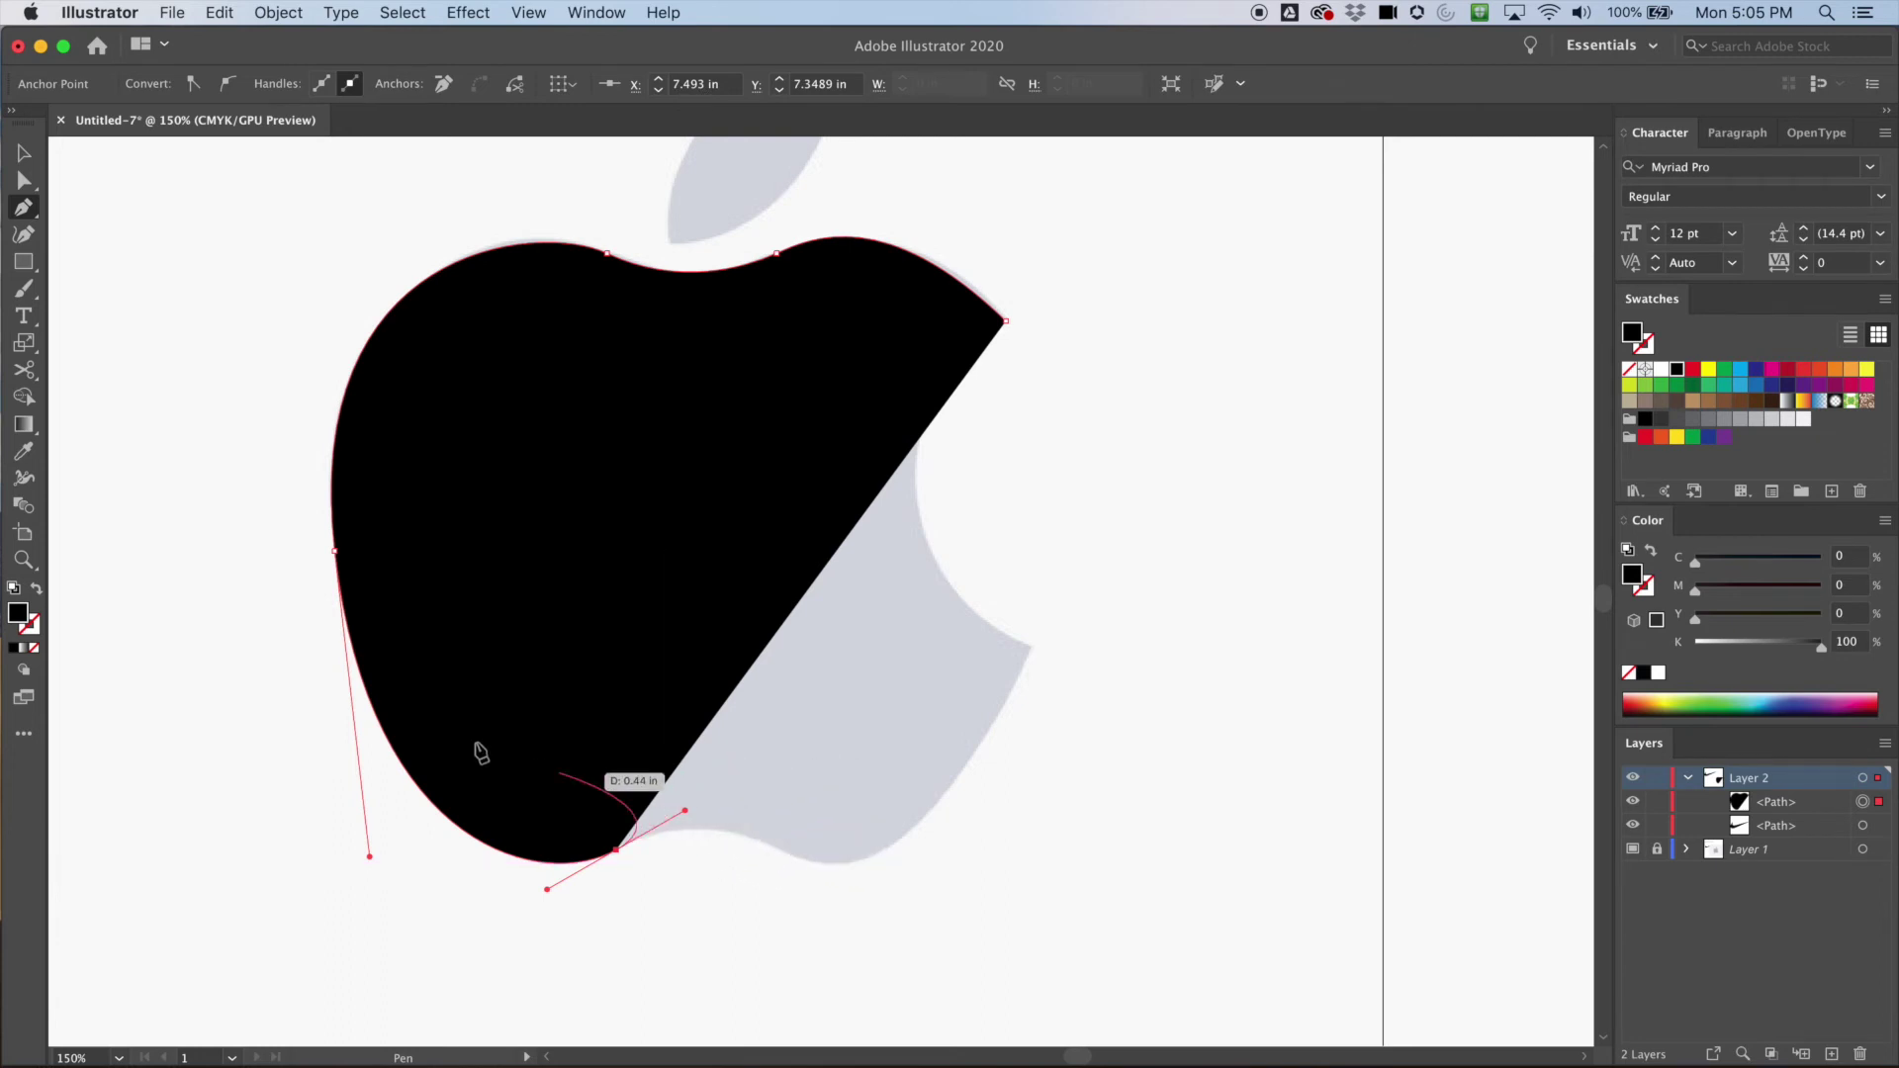
pyautogui.click(775, 846)
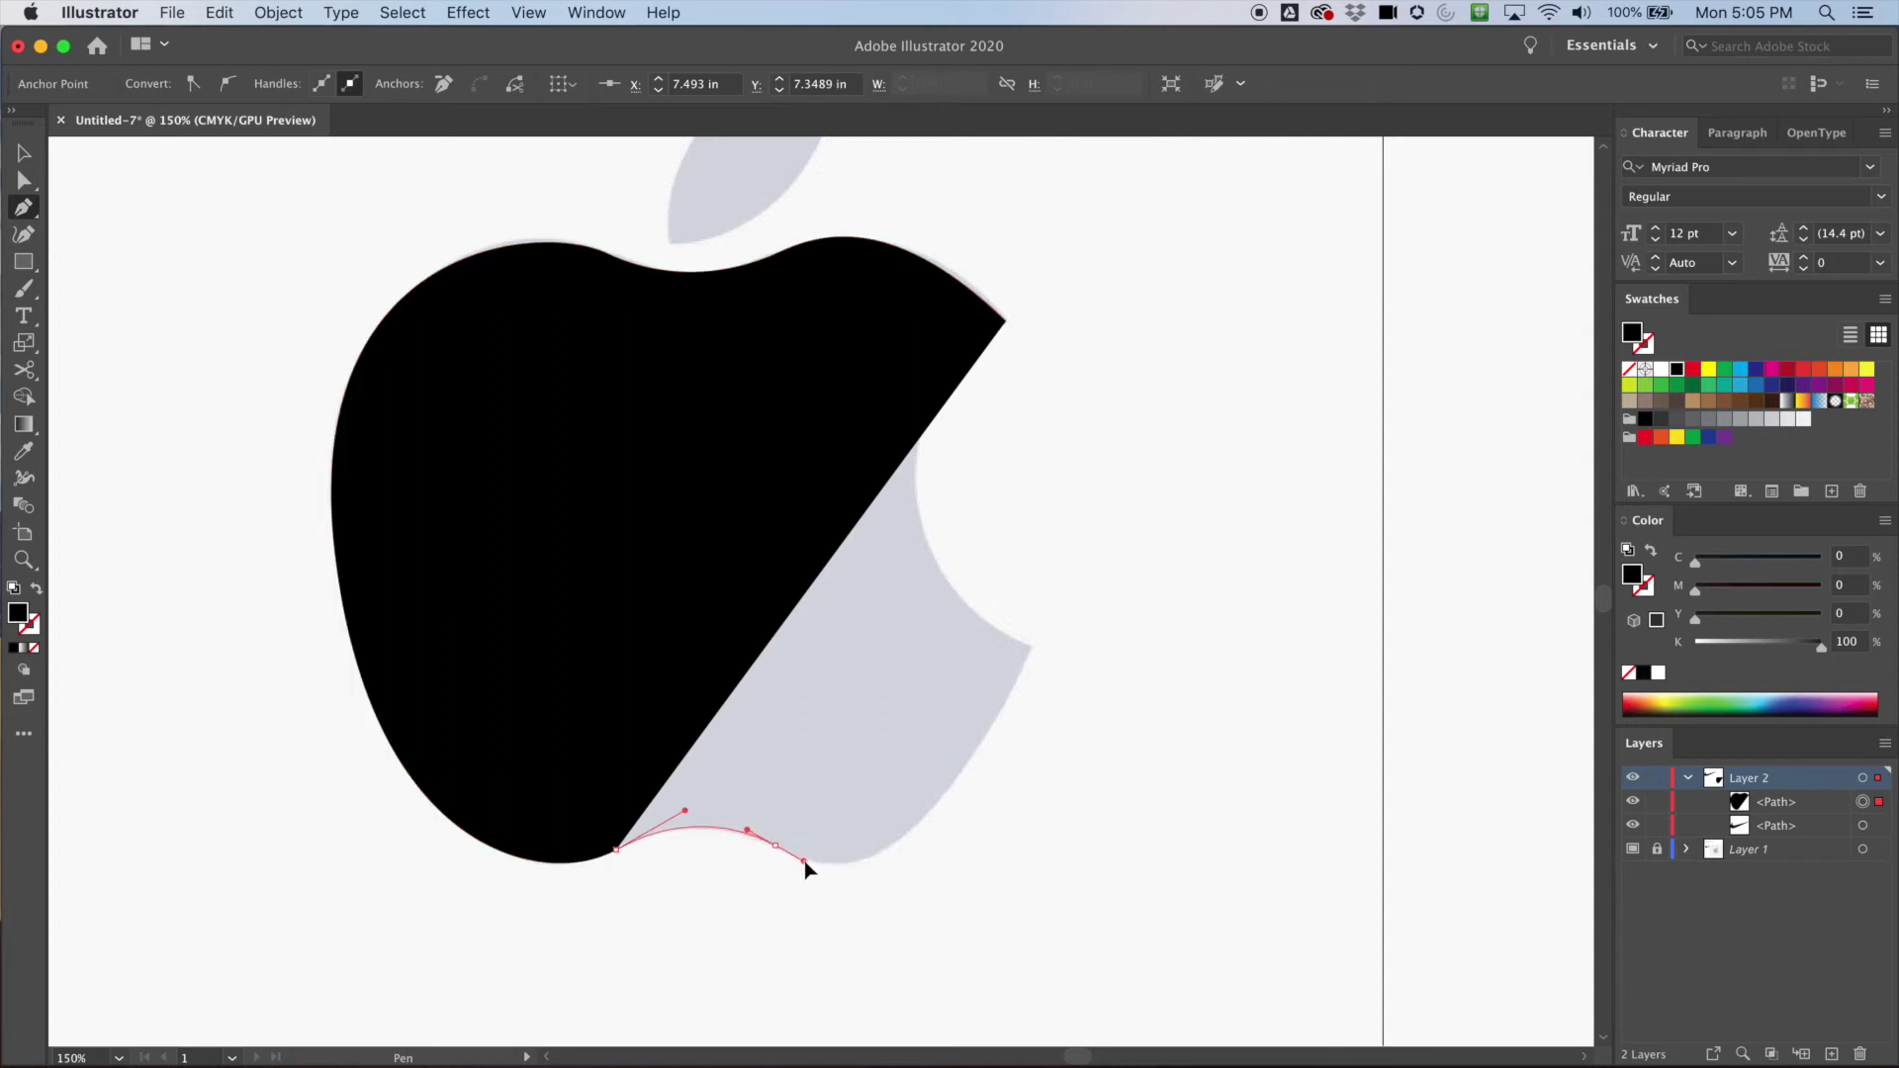
pyautogui.moveTo(808, 868); pyautogui.dragTo(811, 870)
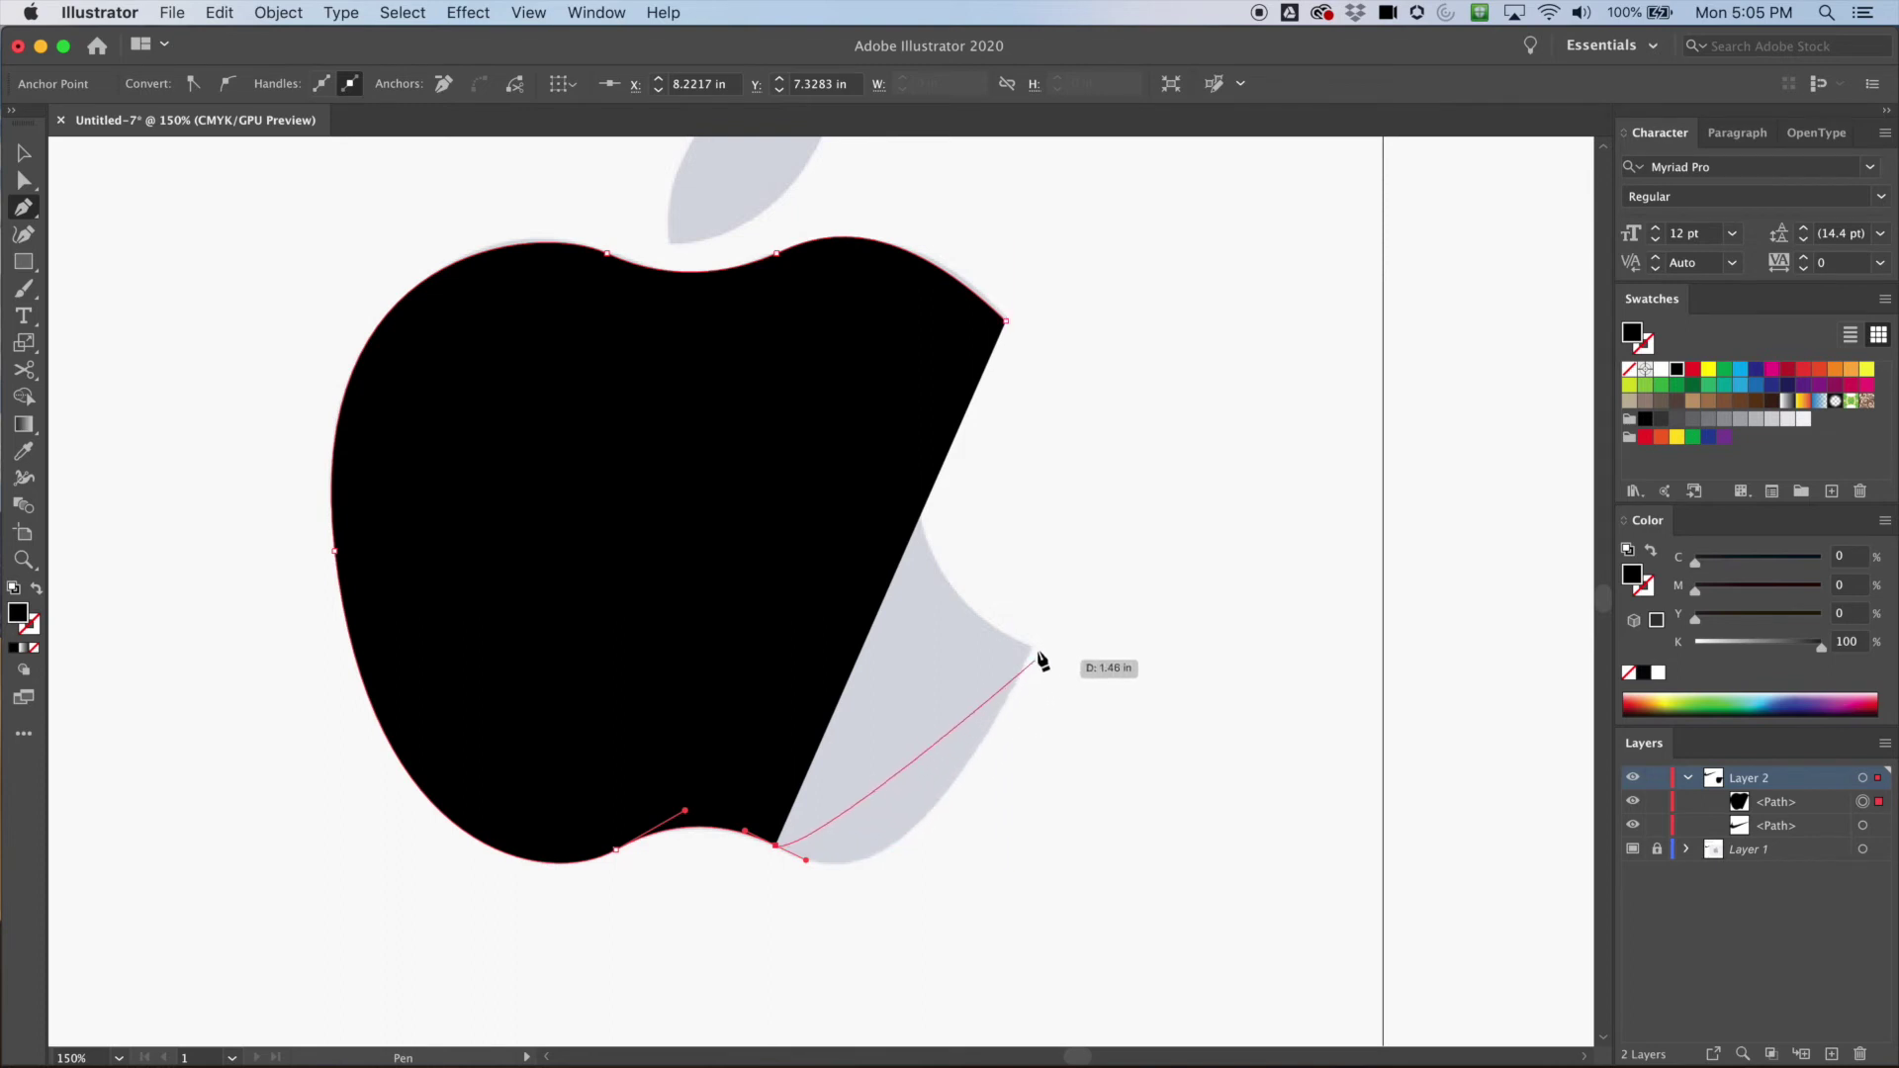
pyautogui.moveTo(1031, 649); pyautogui.dragTo(1154, 379)
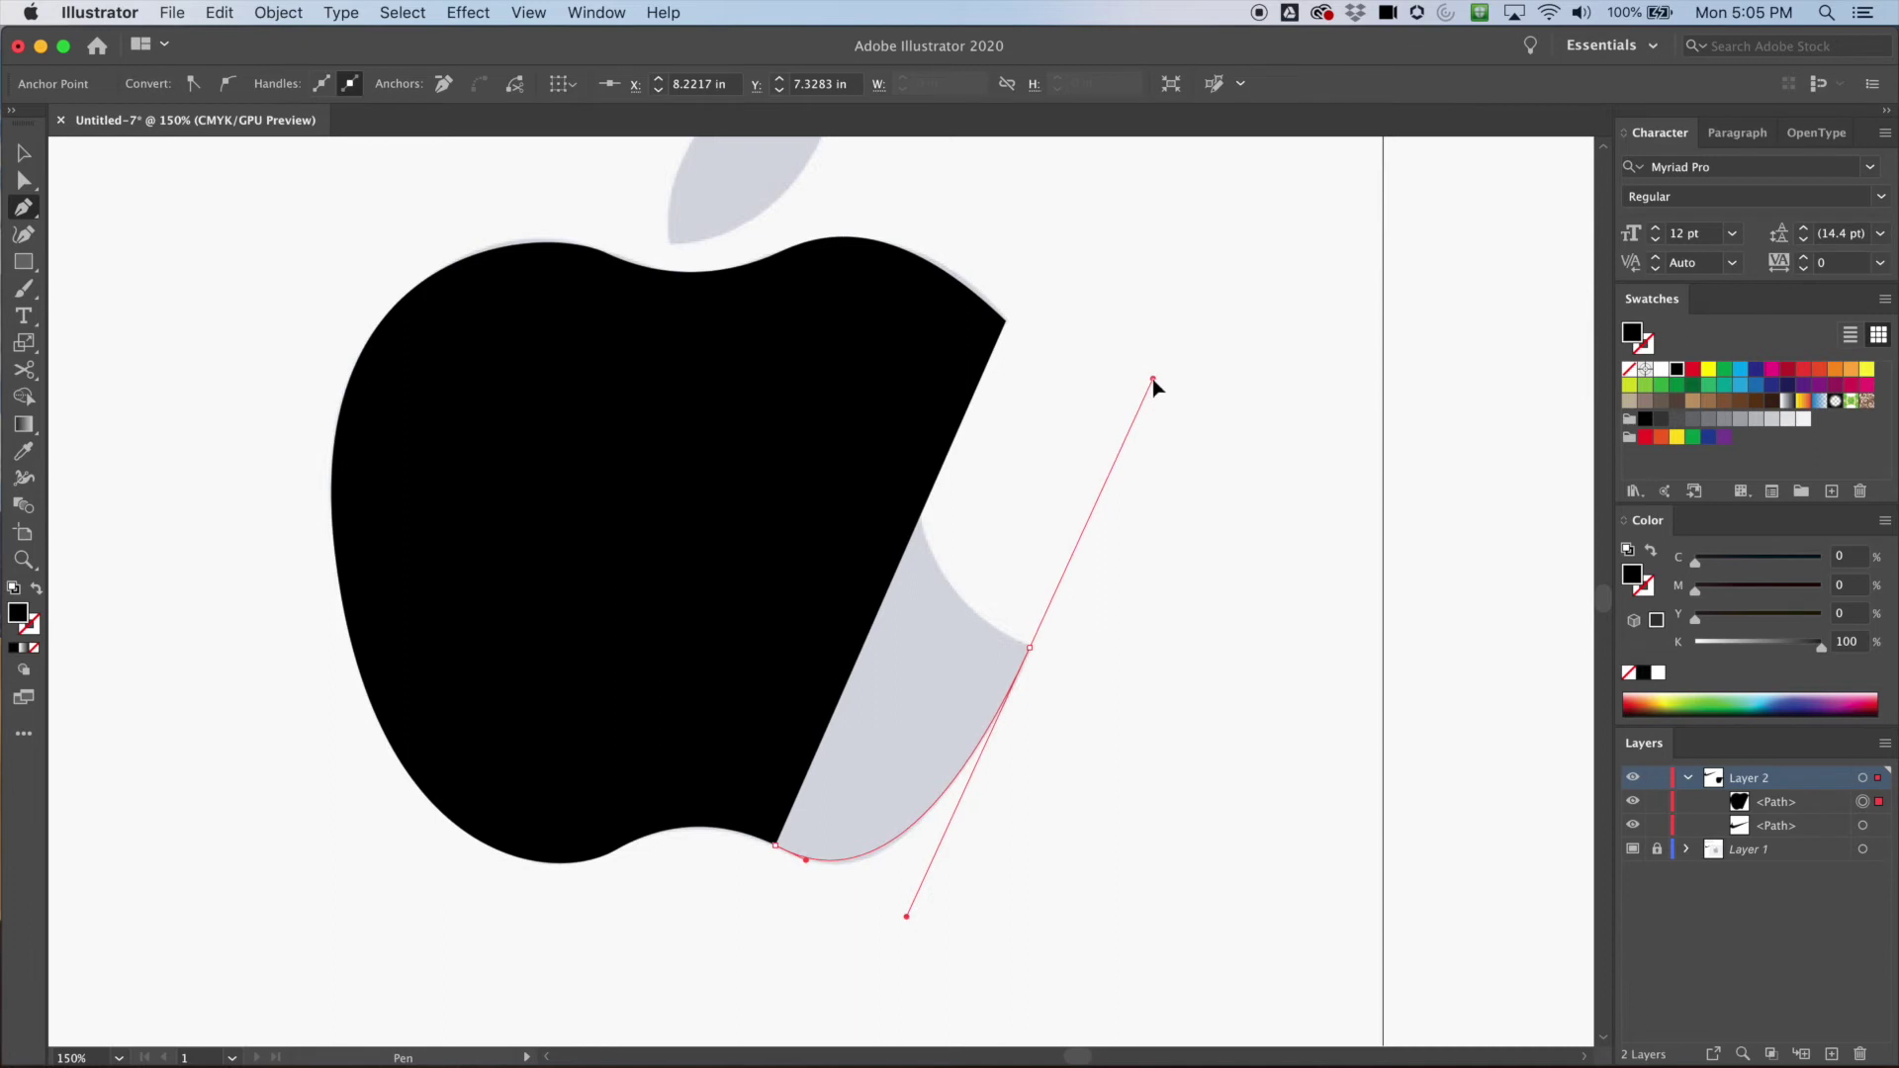
pyautogui.moveTo(1153, 379); pyautogui.dragTo(1150, 378)
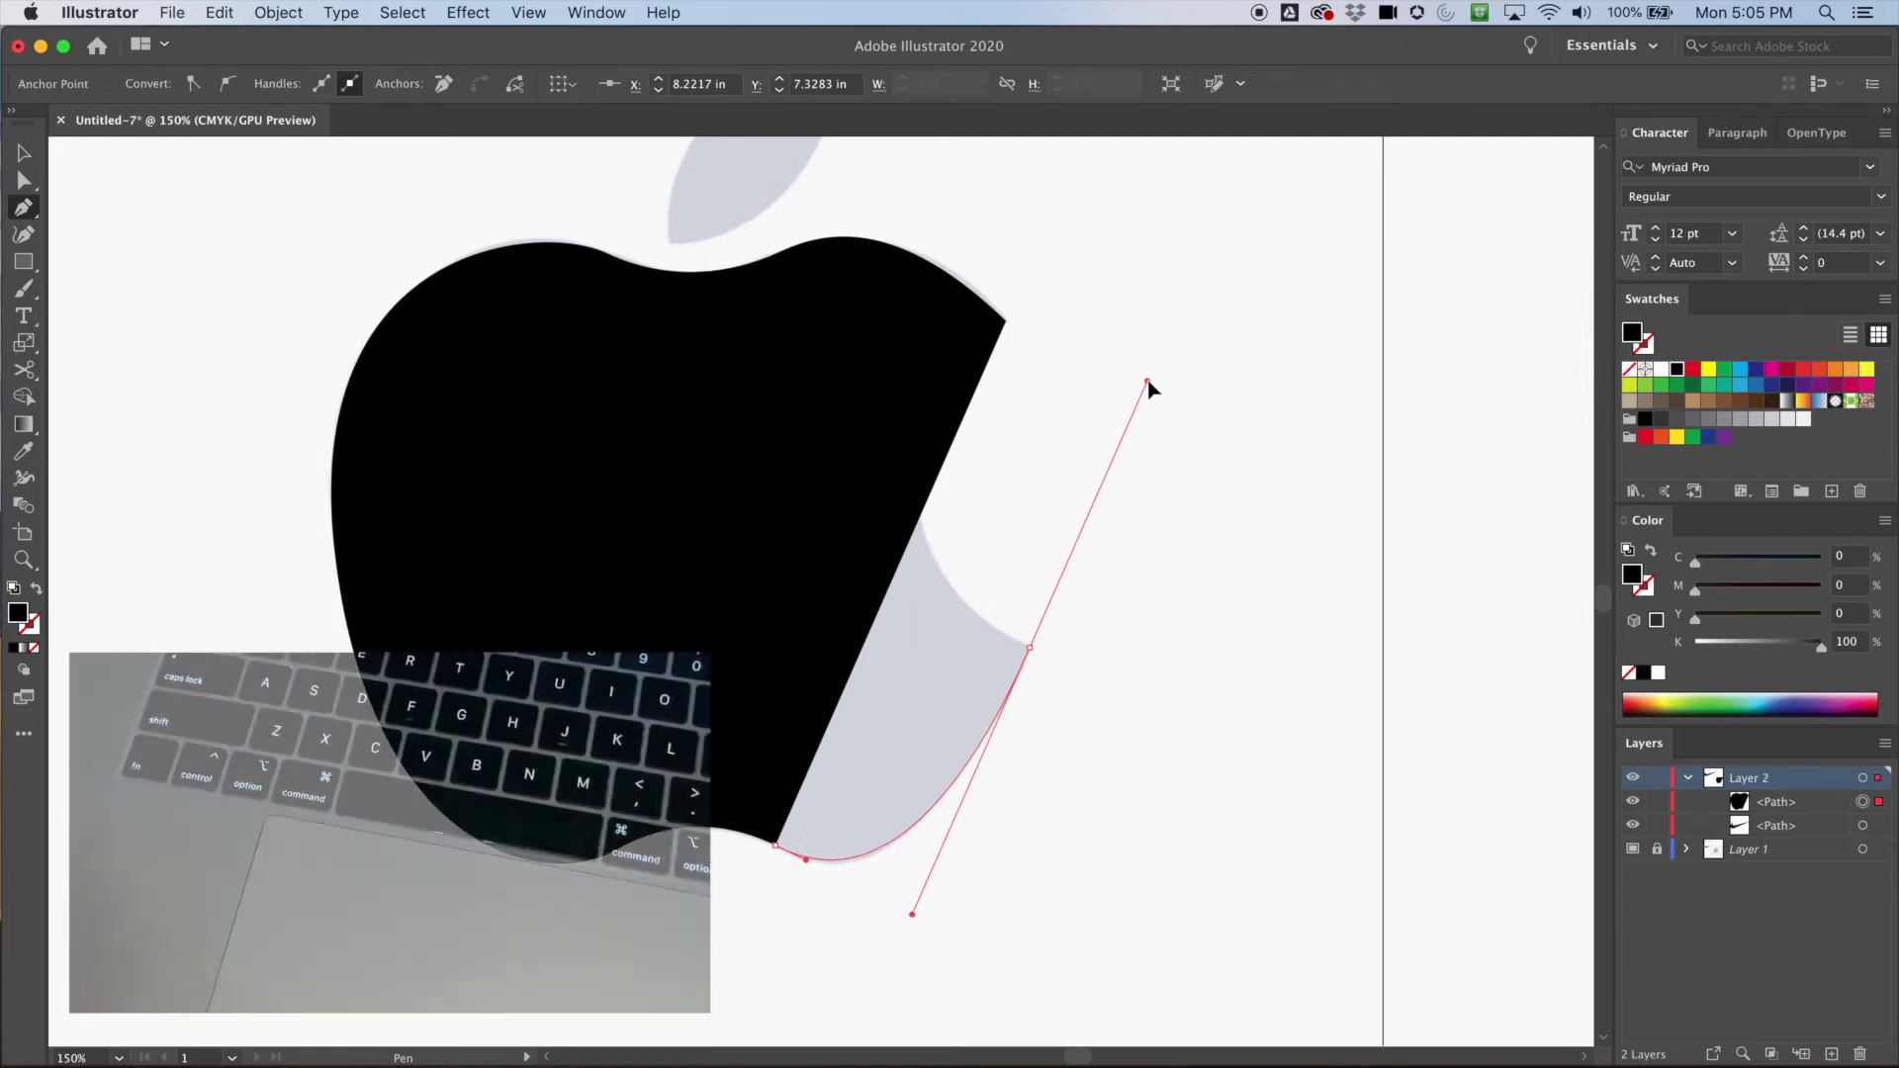
# - Break the lower corner's handle to point into the bite and trace the bite curve, ending just beside the starting anchor
pyautogui.moveTo(1147, 385); pyautogui.dragTo(891, 565)
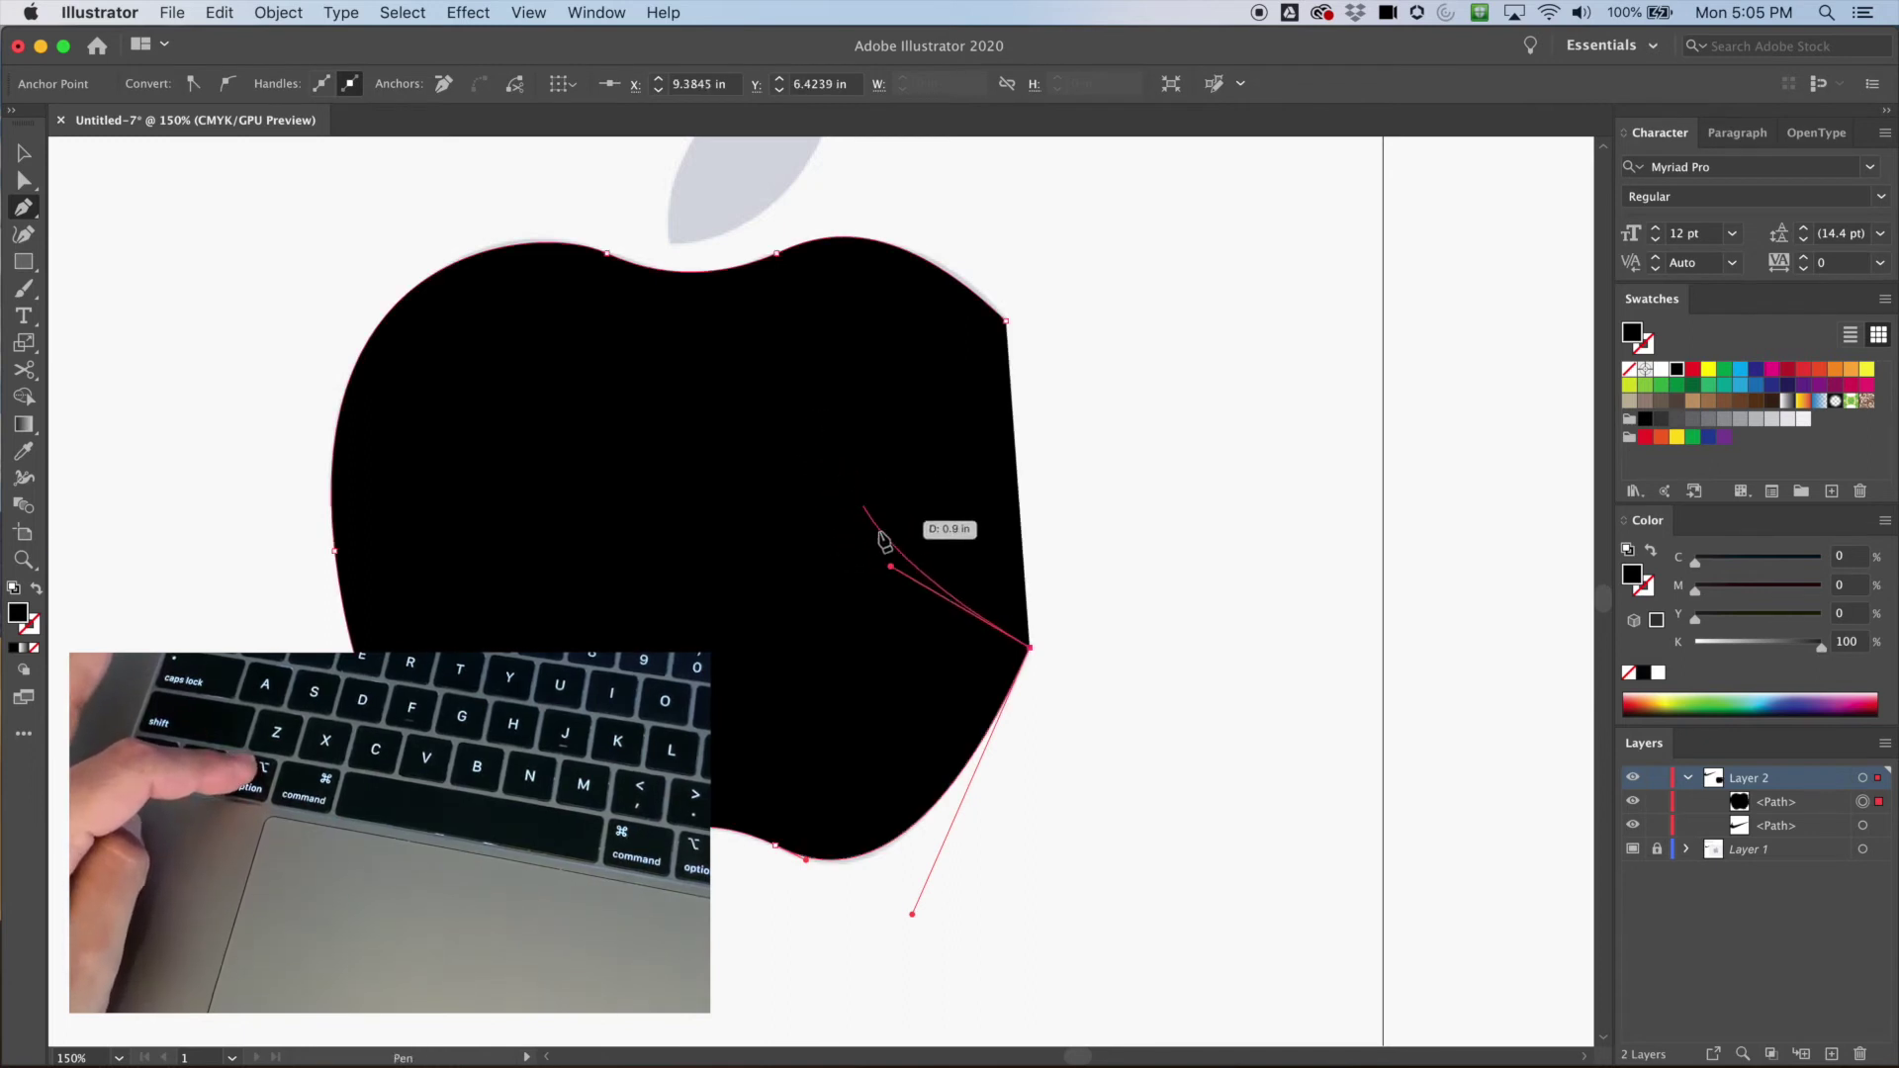
pyautogui.moveTo(1007, 323); pyautogui.dragTo(1166, 274)
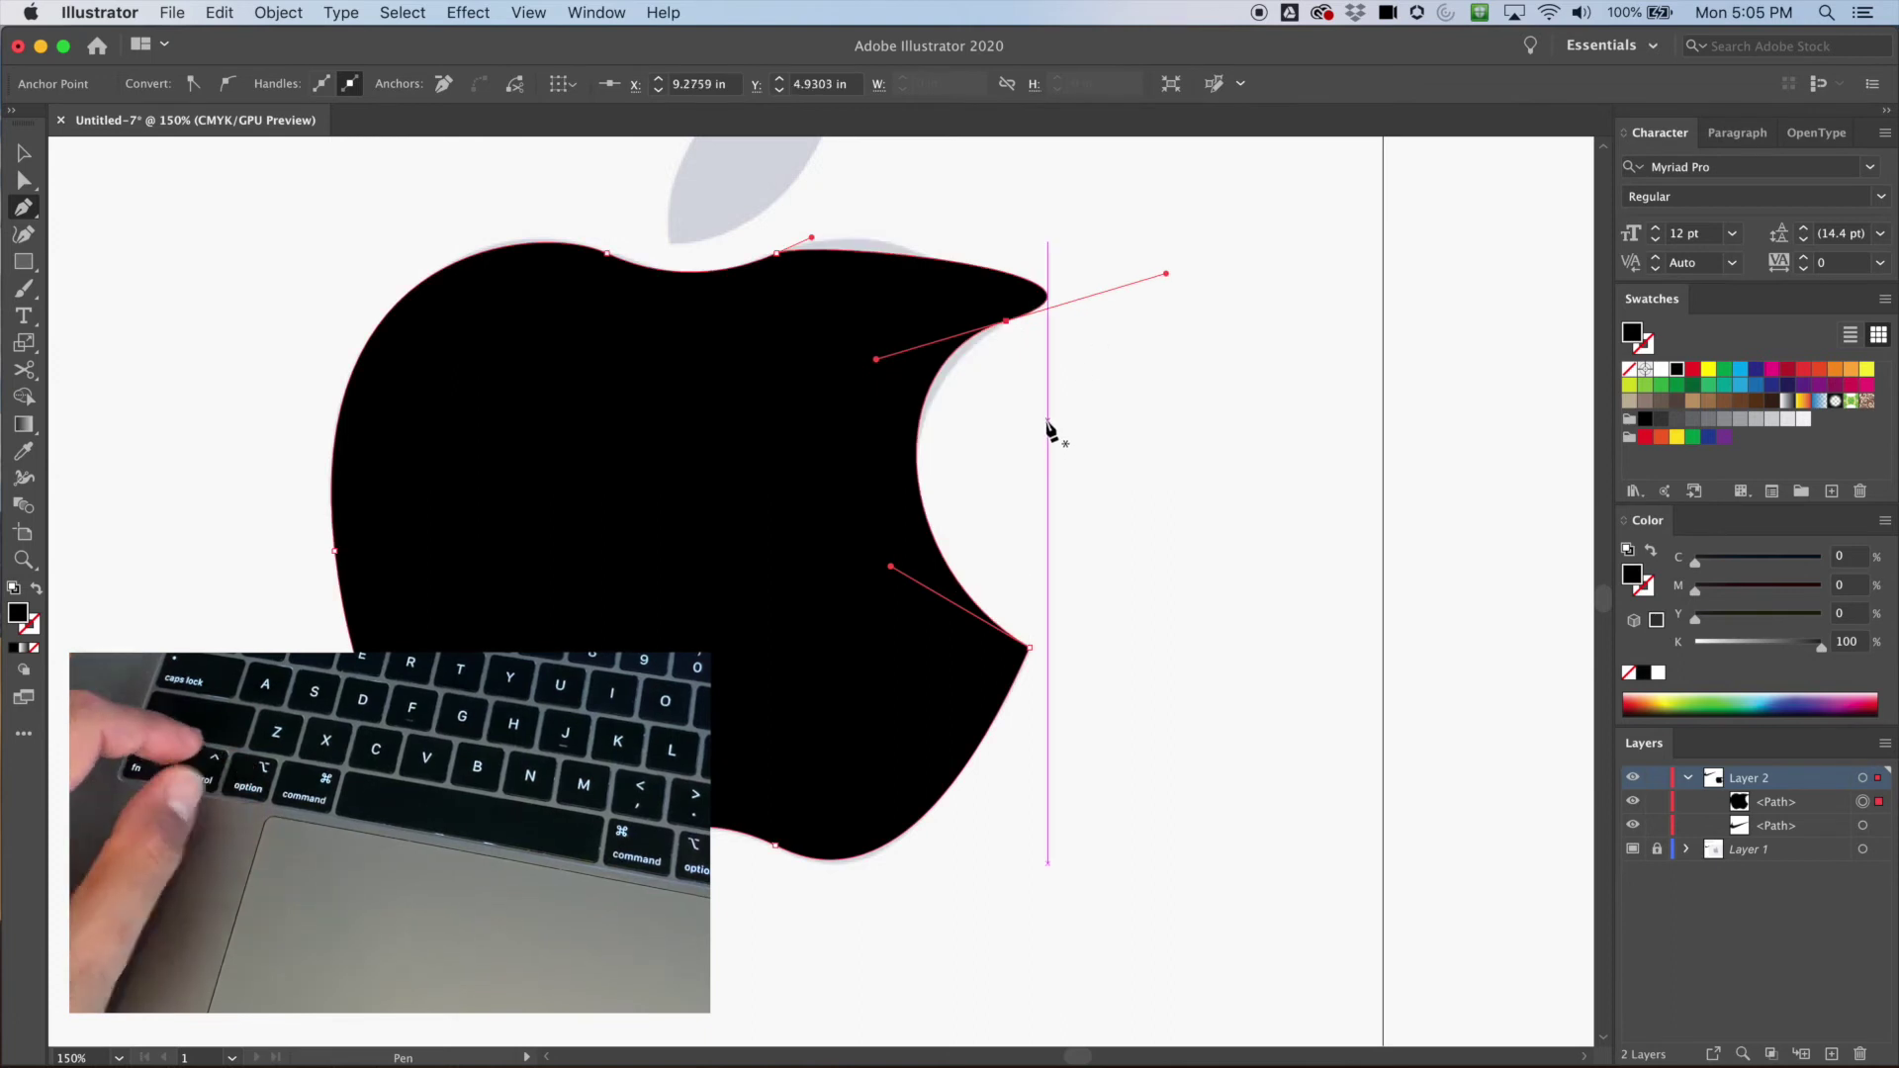
pyautogui.press('super+z')
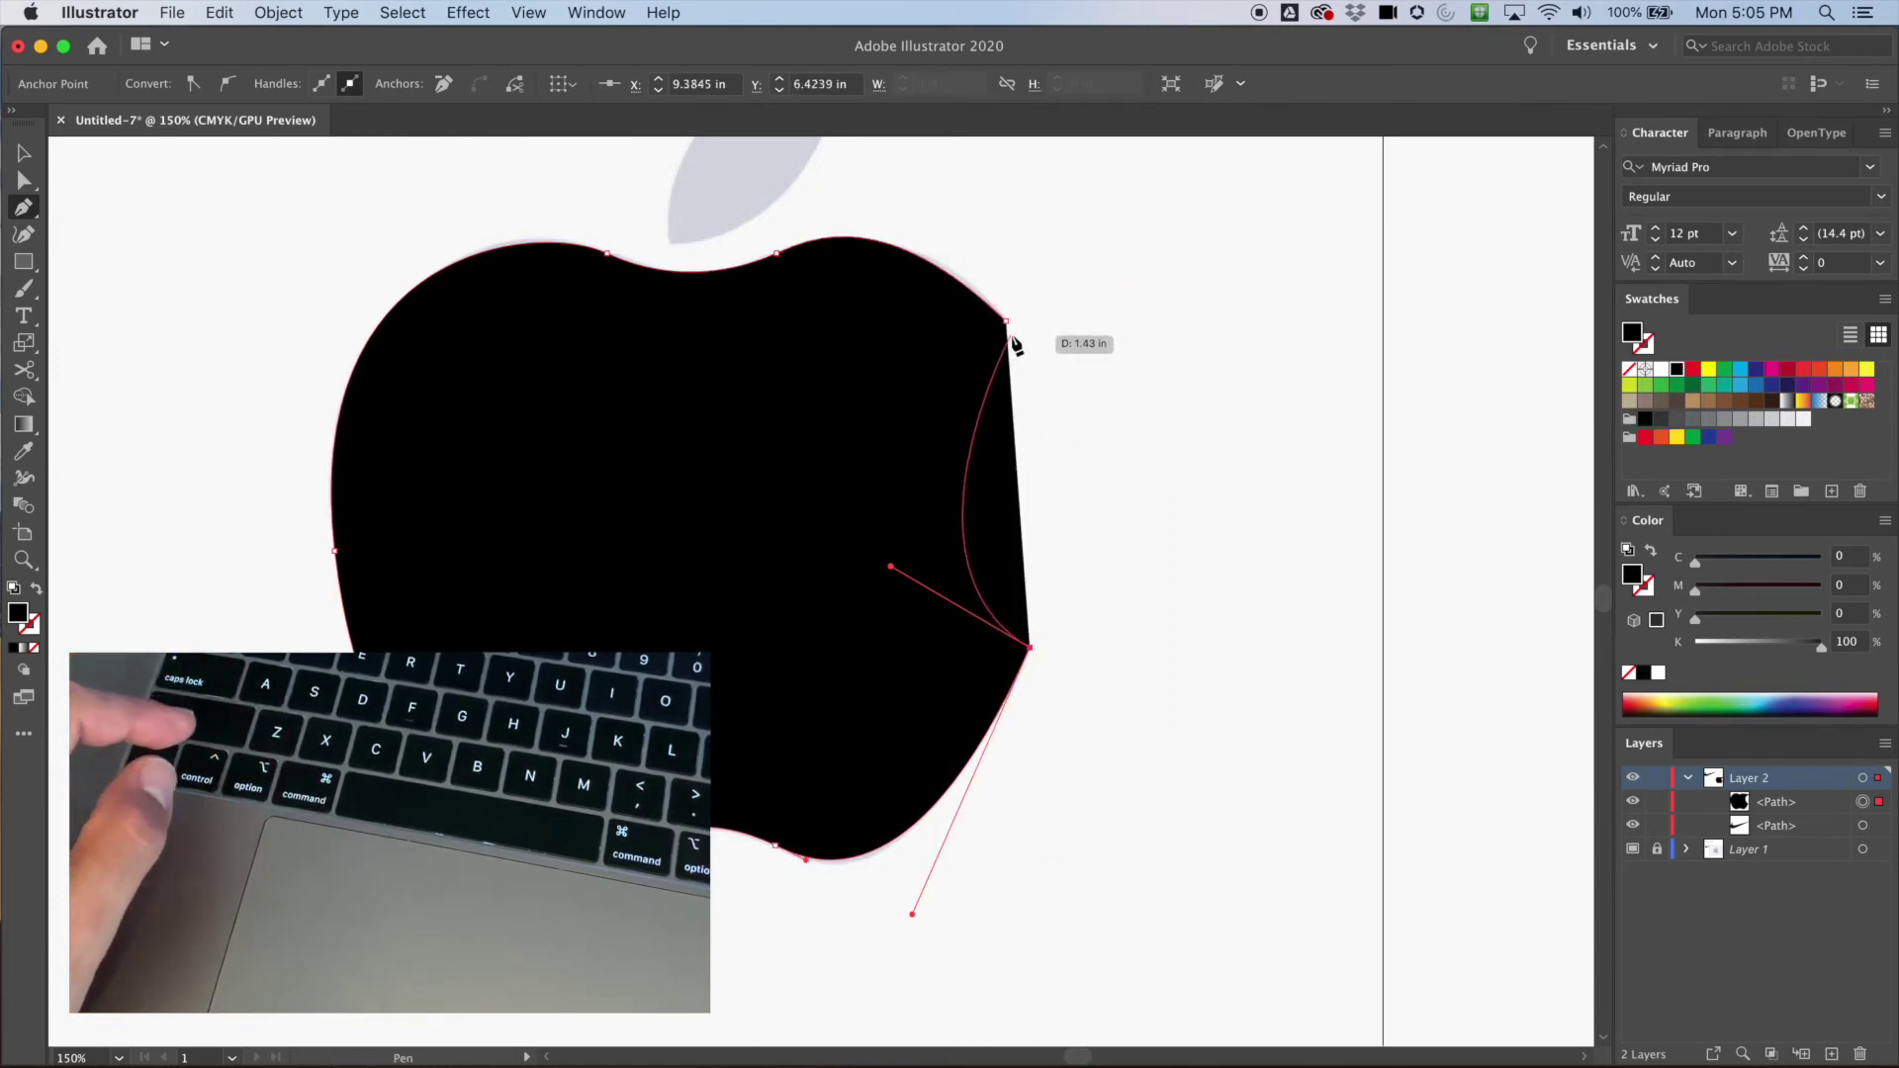
pyautogui.moveTo(1006, 322); pyautogui.dragTo(1225, 361)
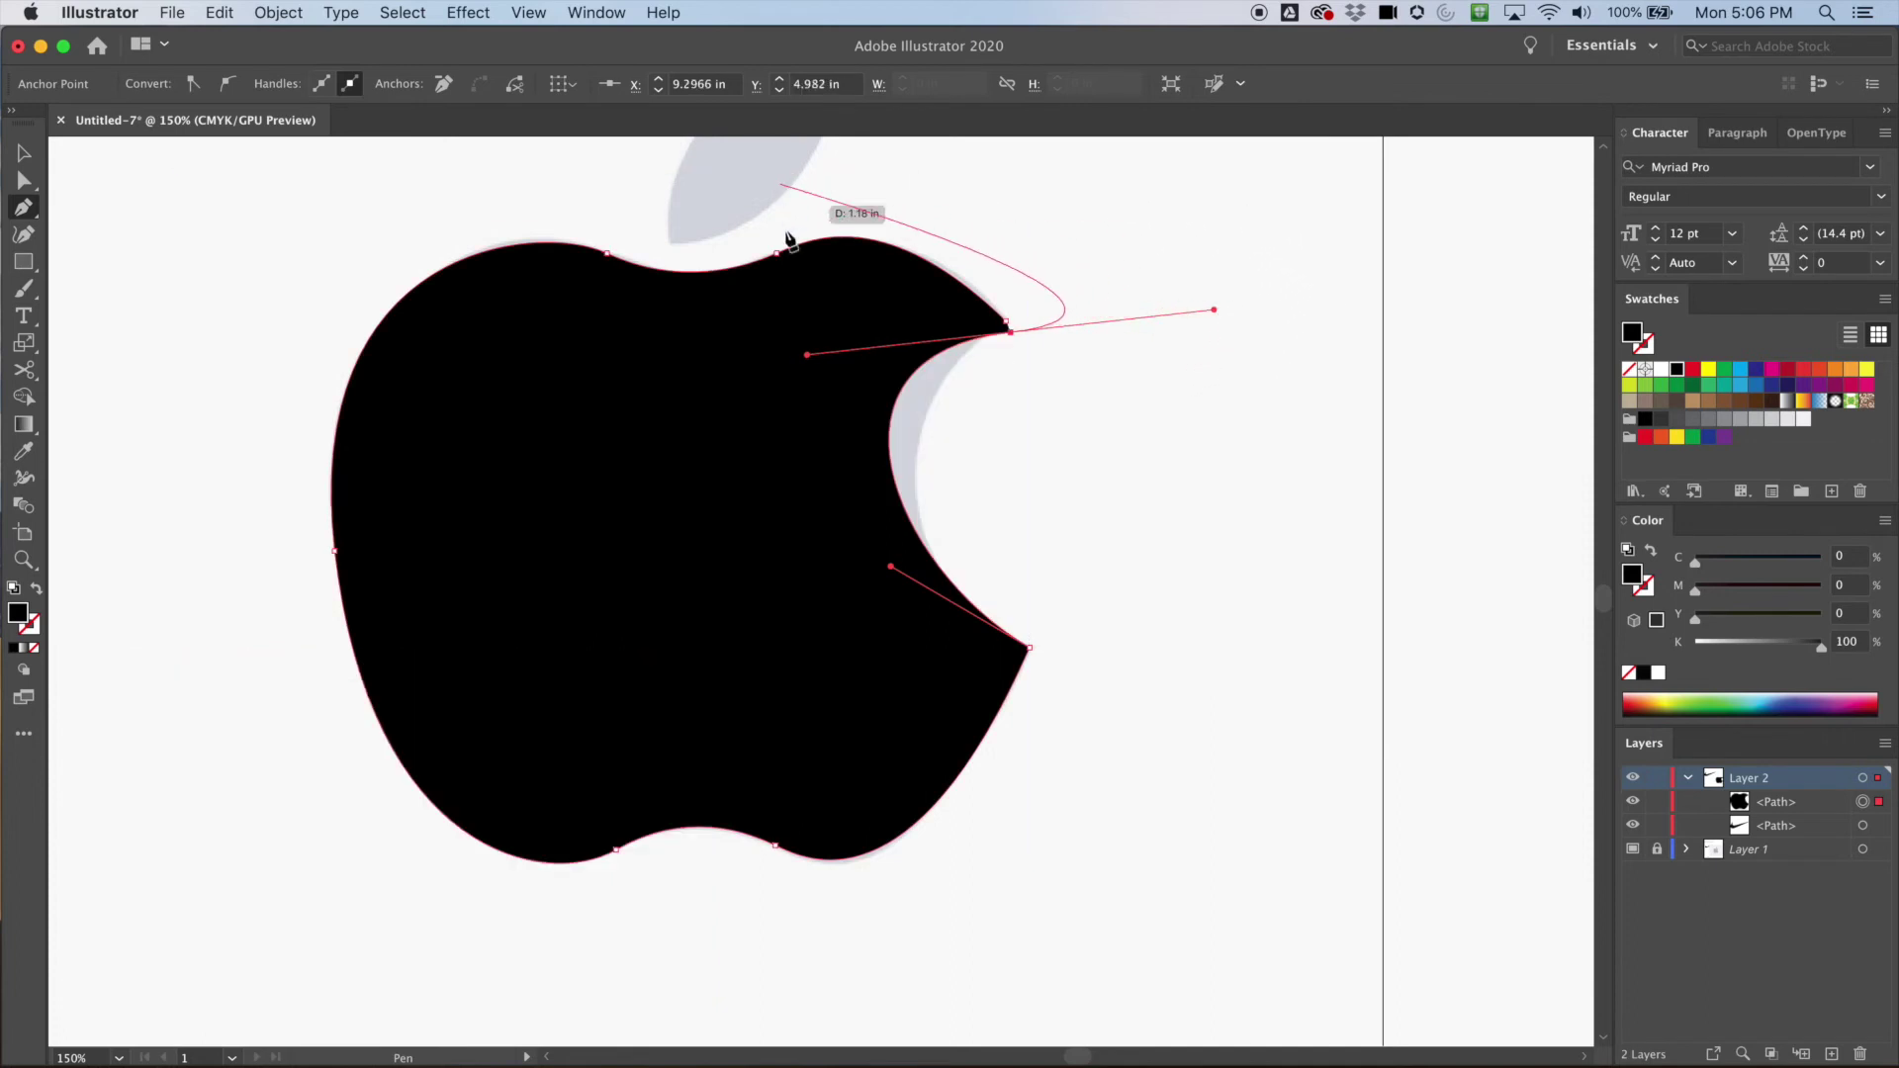
# - Swap the apple path's fill and stroke so it shows a 1 pt black outline with no fill
pyautogui.click(23, 153)
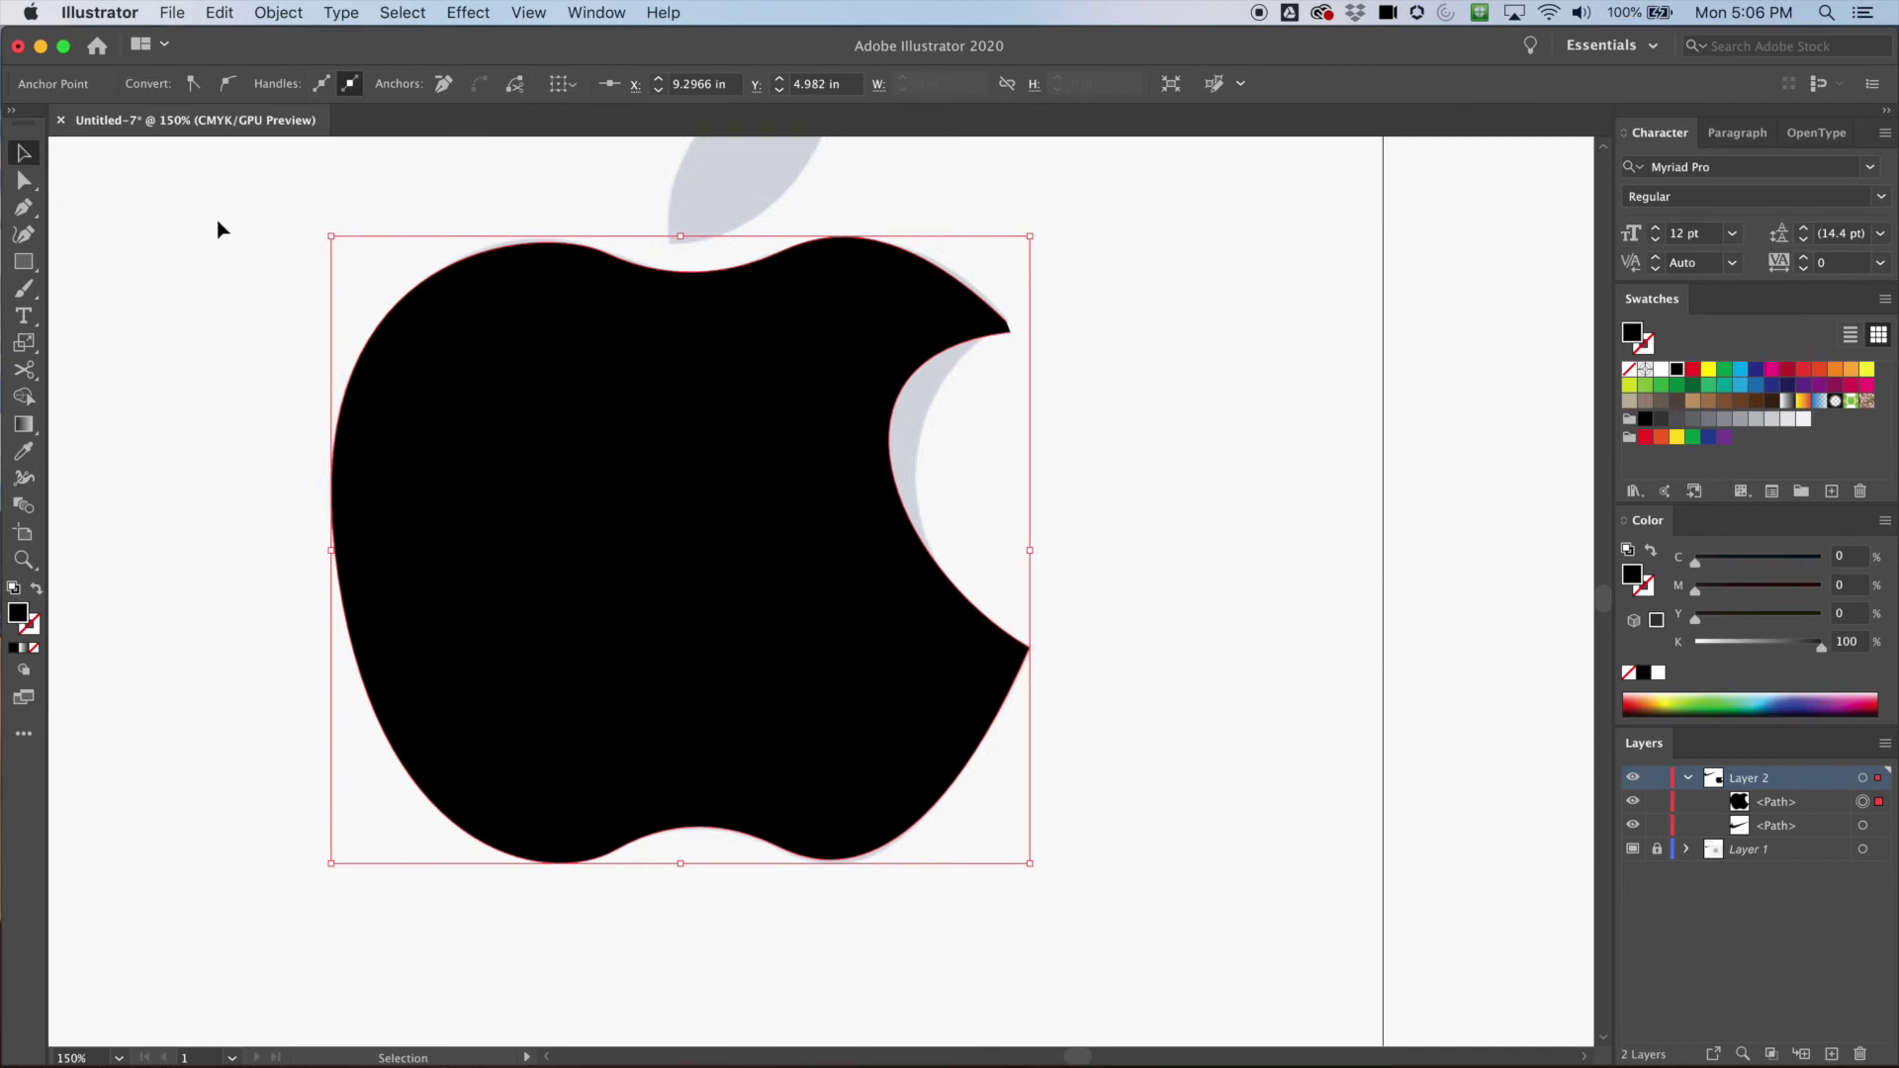
pyautogui.click(186, 326)
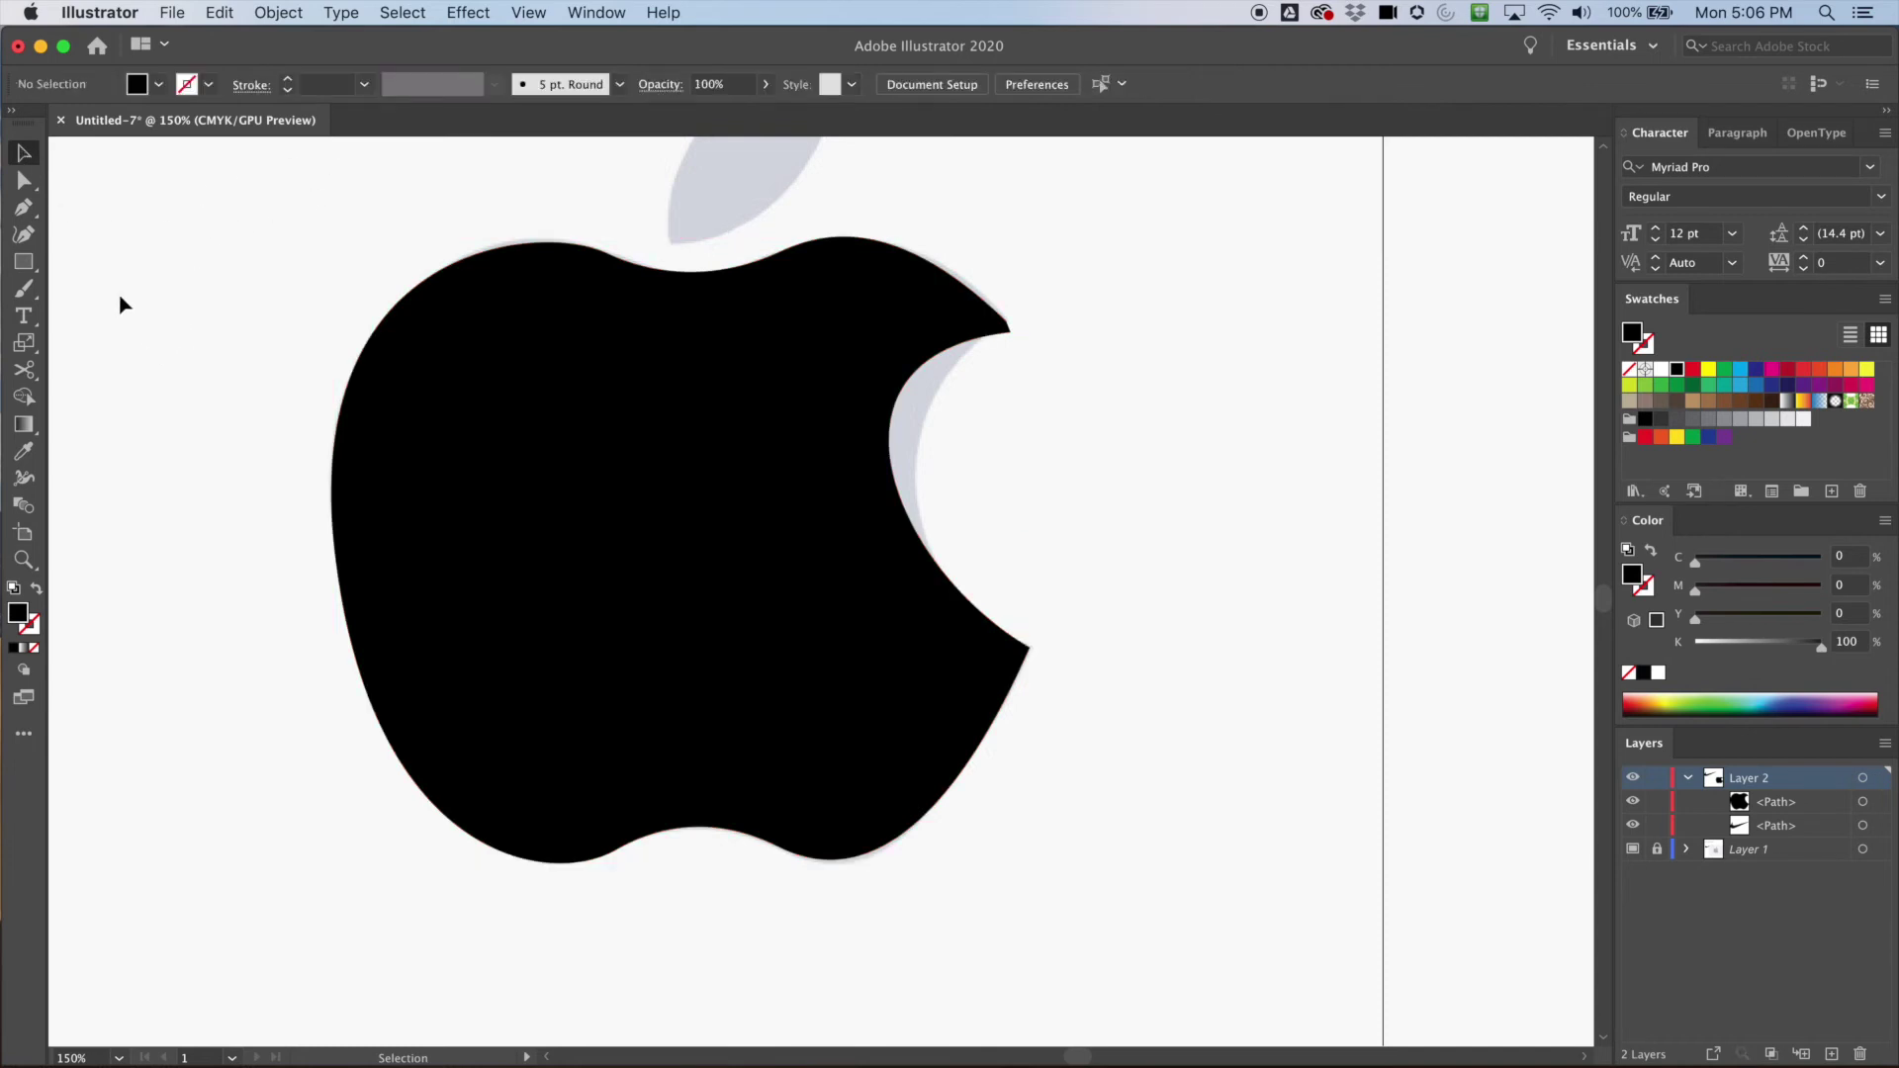
pyautogui.click(37, 590)
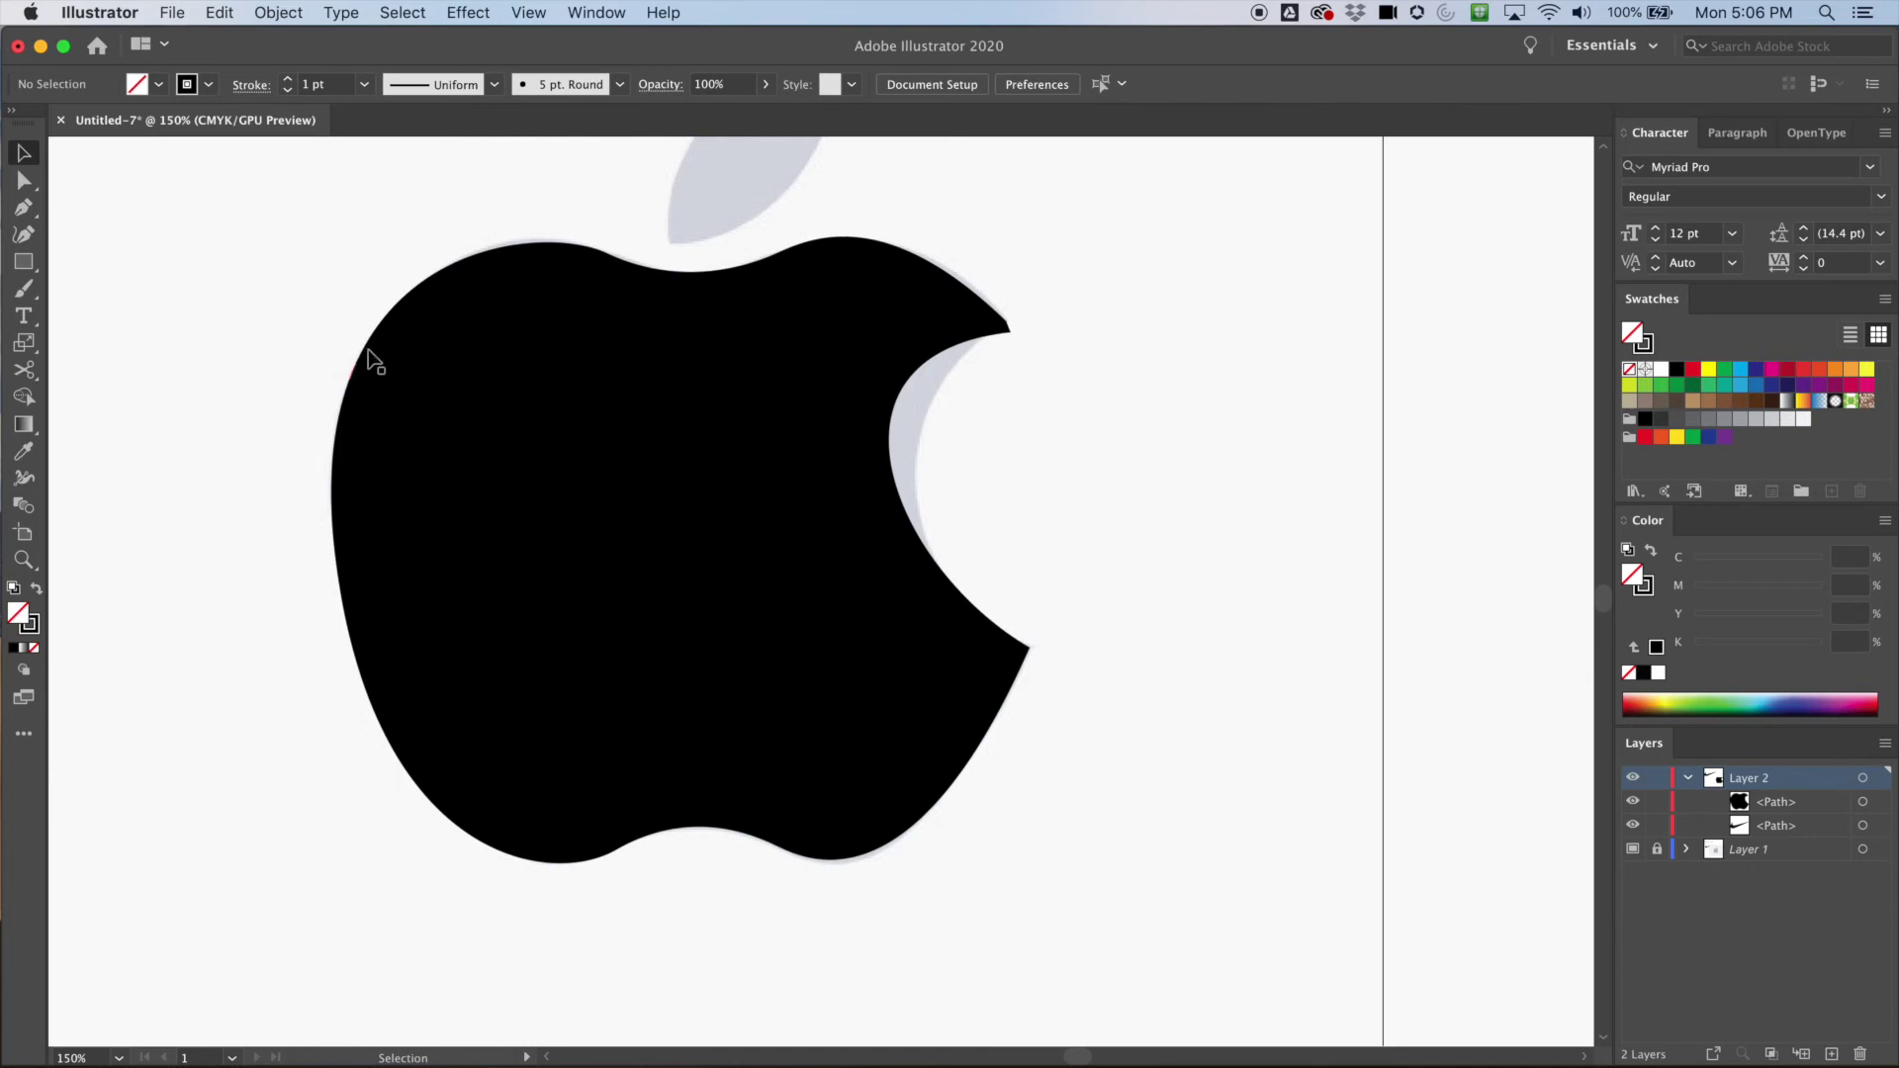
pyautogui.click(400, 353)
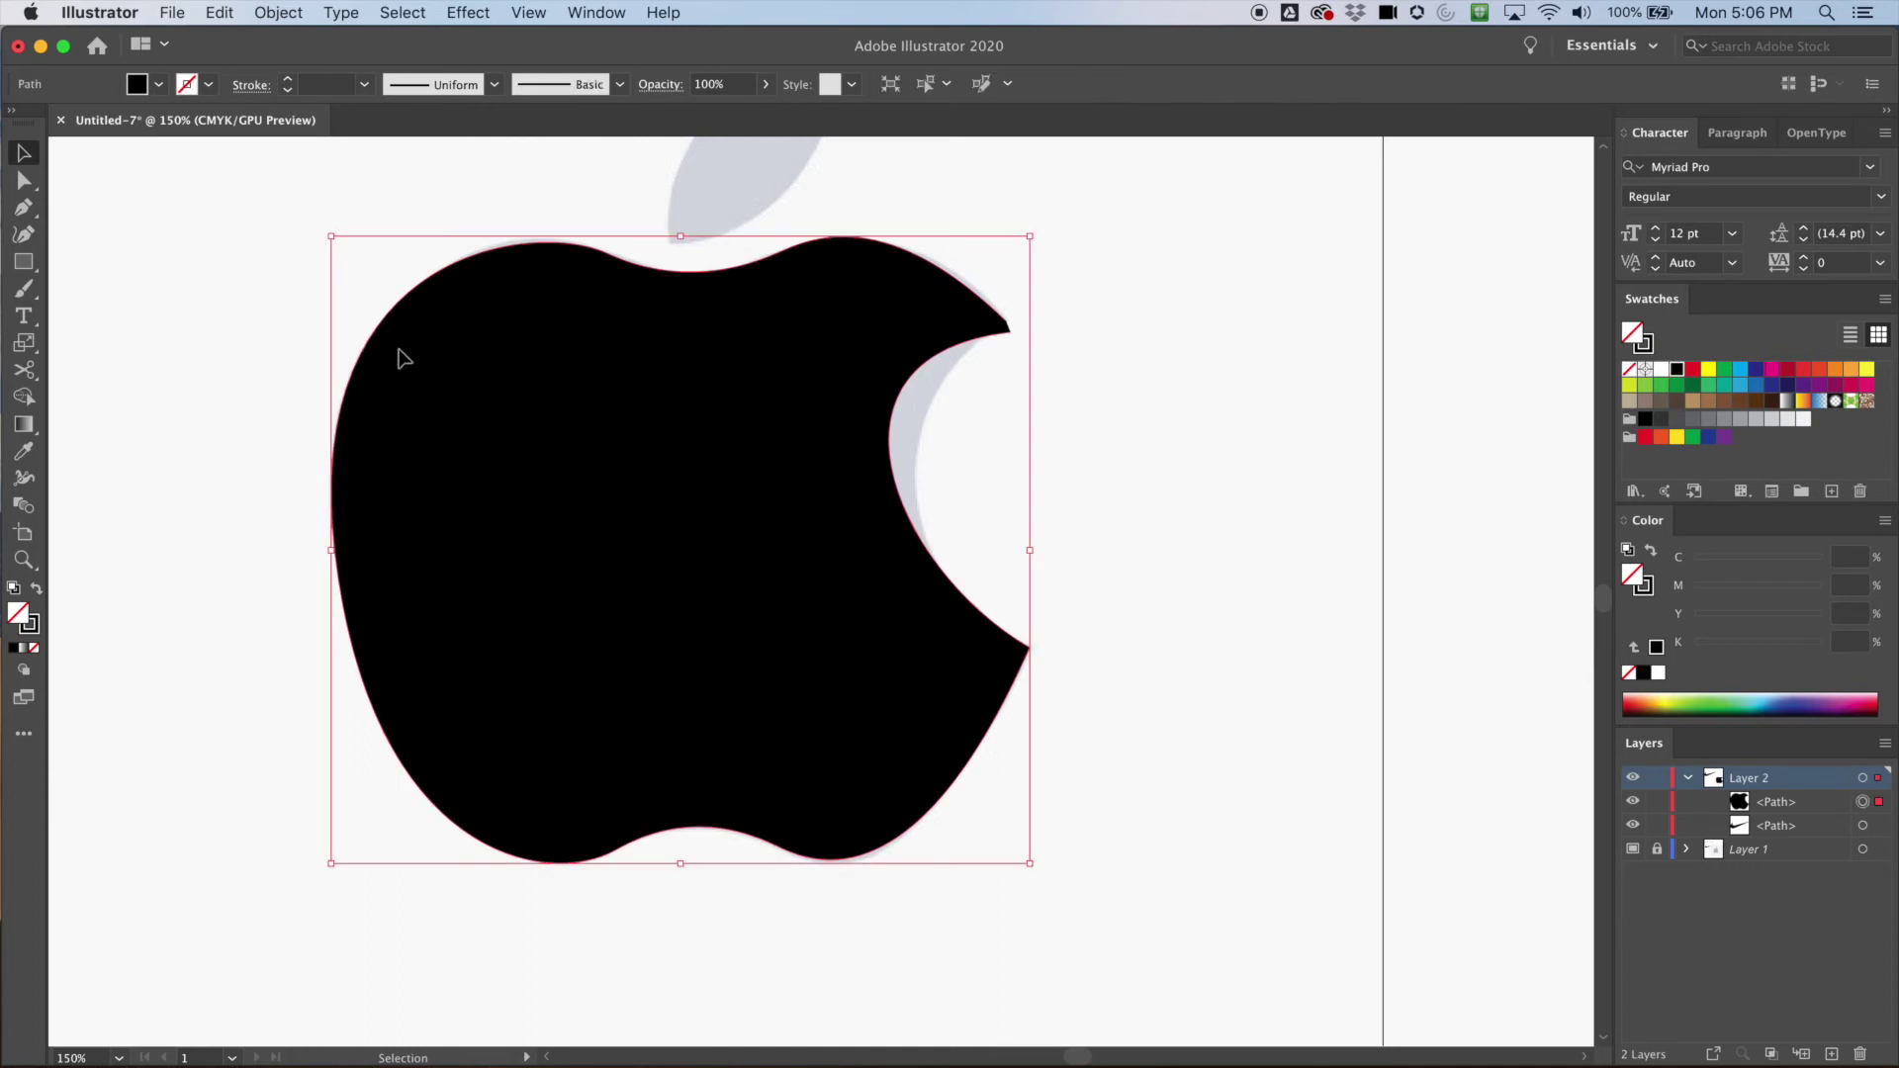
pyautogui.click(37, 591)
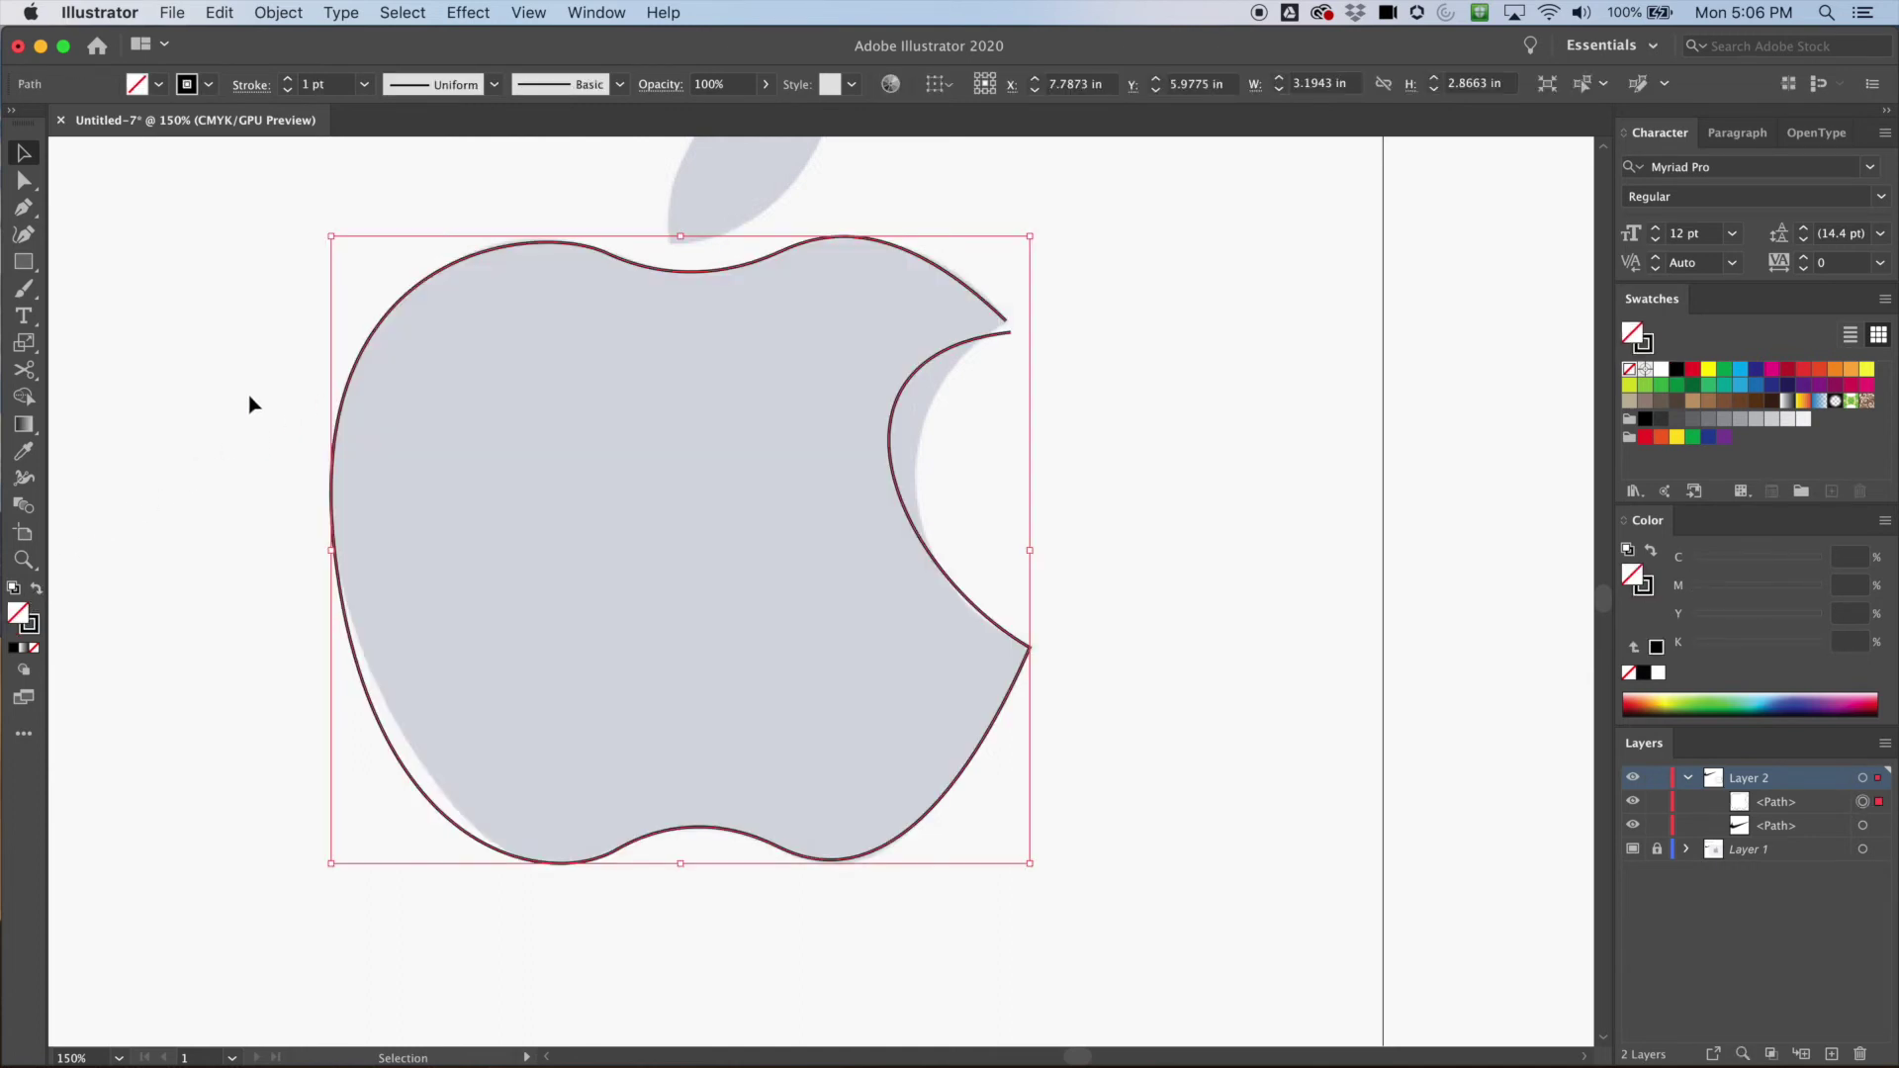
# - With Direct Selection, move the path's open end anchor onto the starting anchor and adjust the bite curve's handles to match the template
pyautogui.click(25, 180)
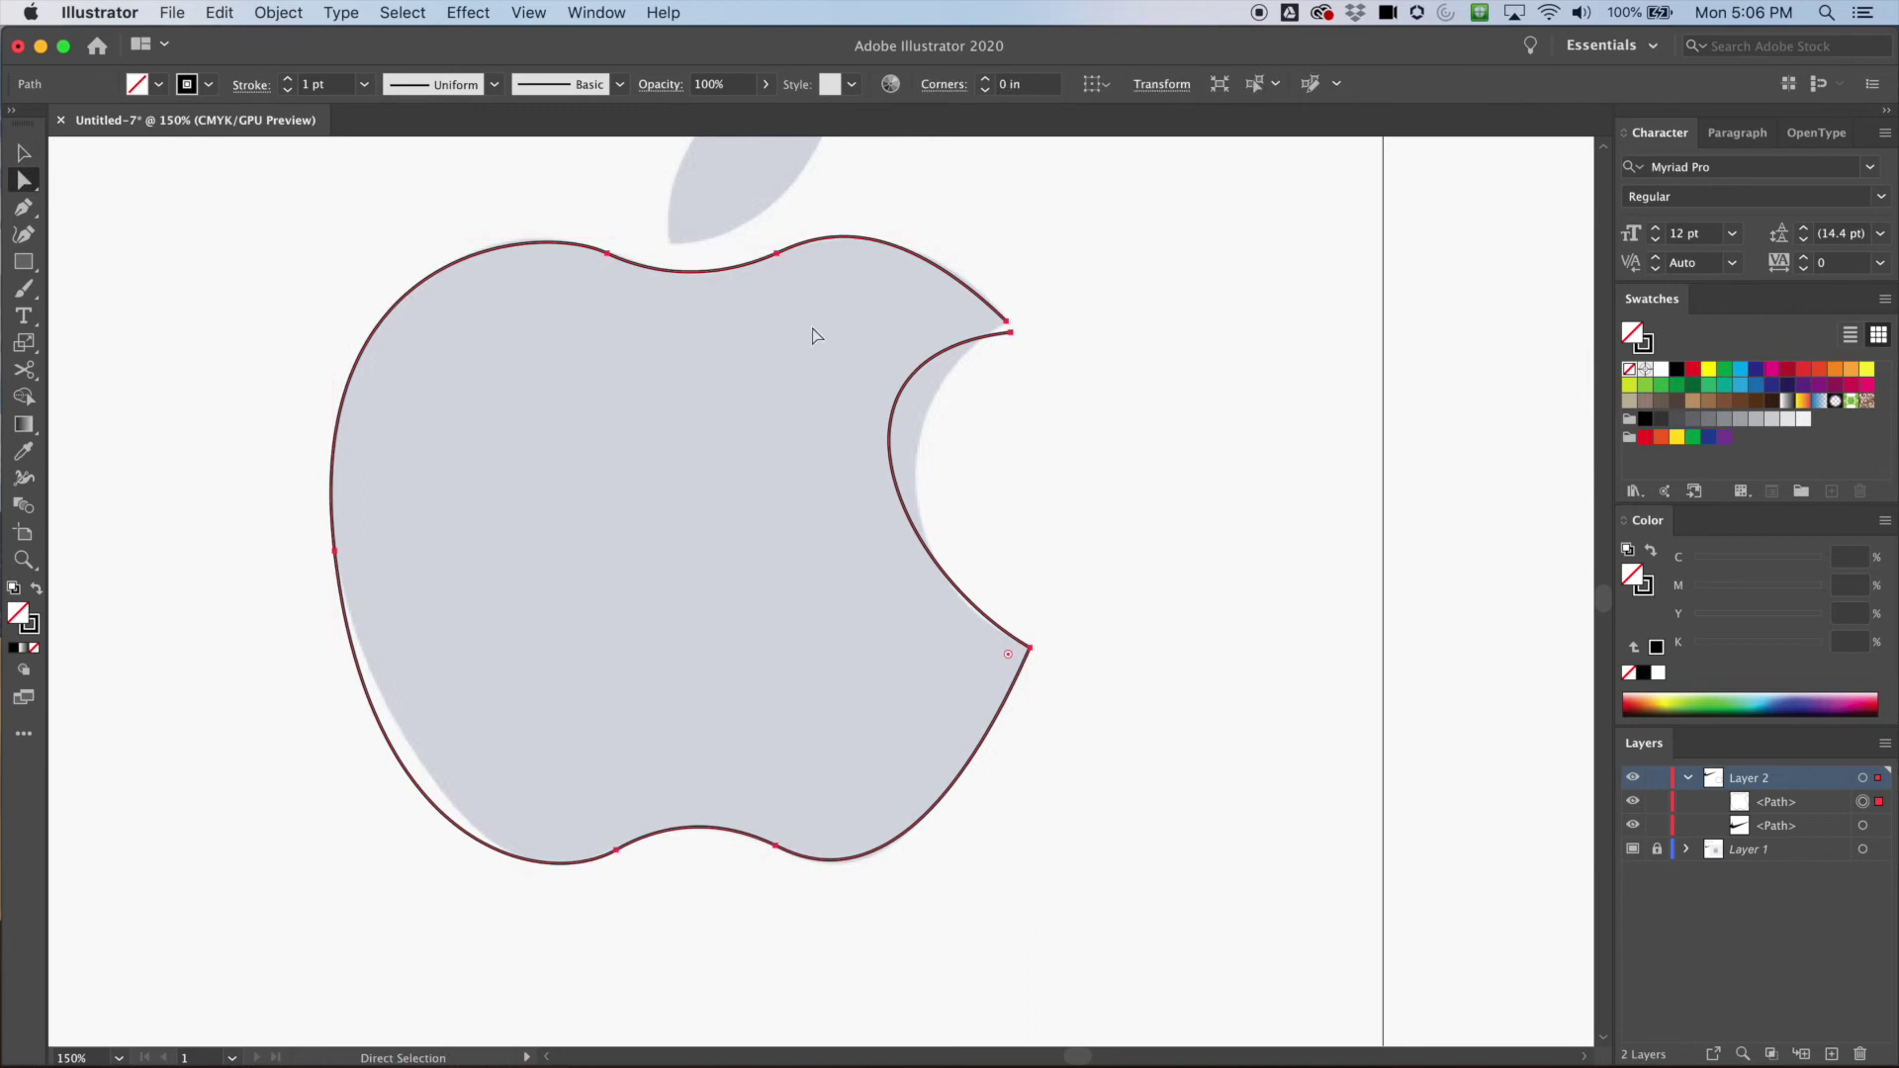
pyautogui.press('super+equal')
pyautogui.press('super+equal')
pyautogui.moveTo(869, 365); pyautogui.dragTo(450, 692)
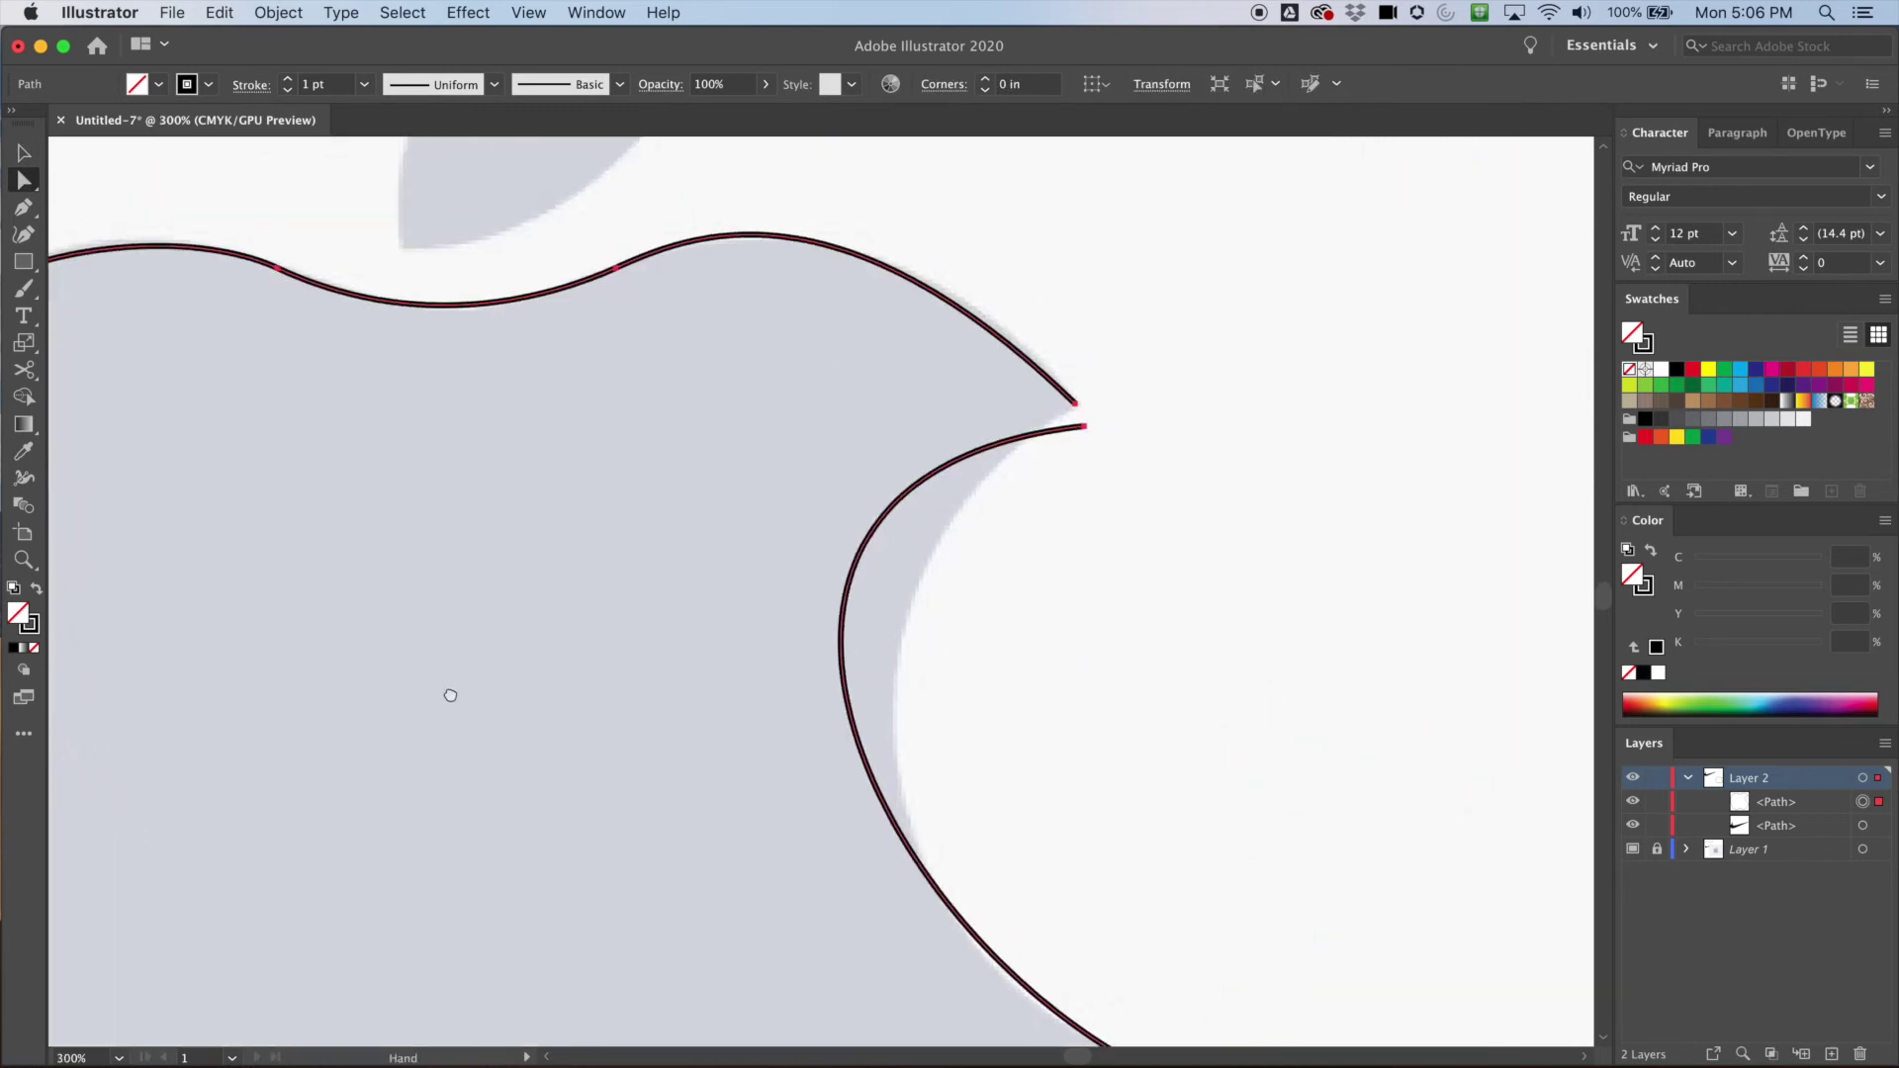
pyautogui.scroll(-2, 576, 424)
pyautogui.press('super+minus')
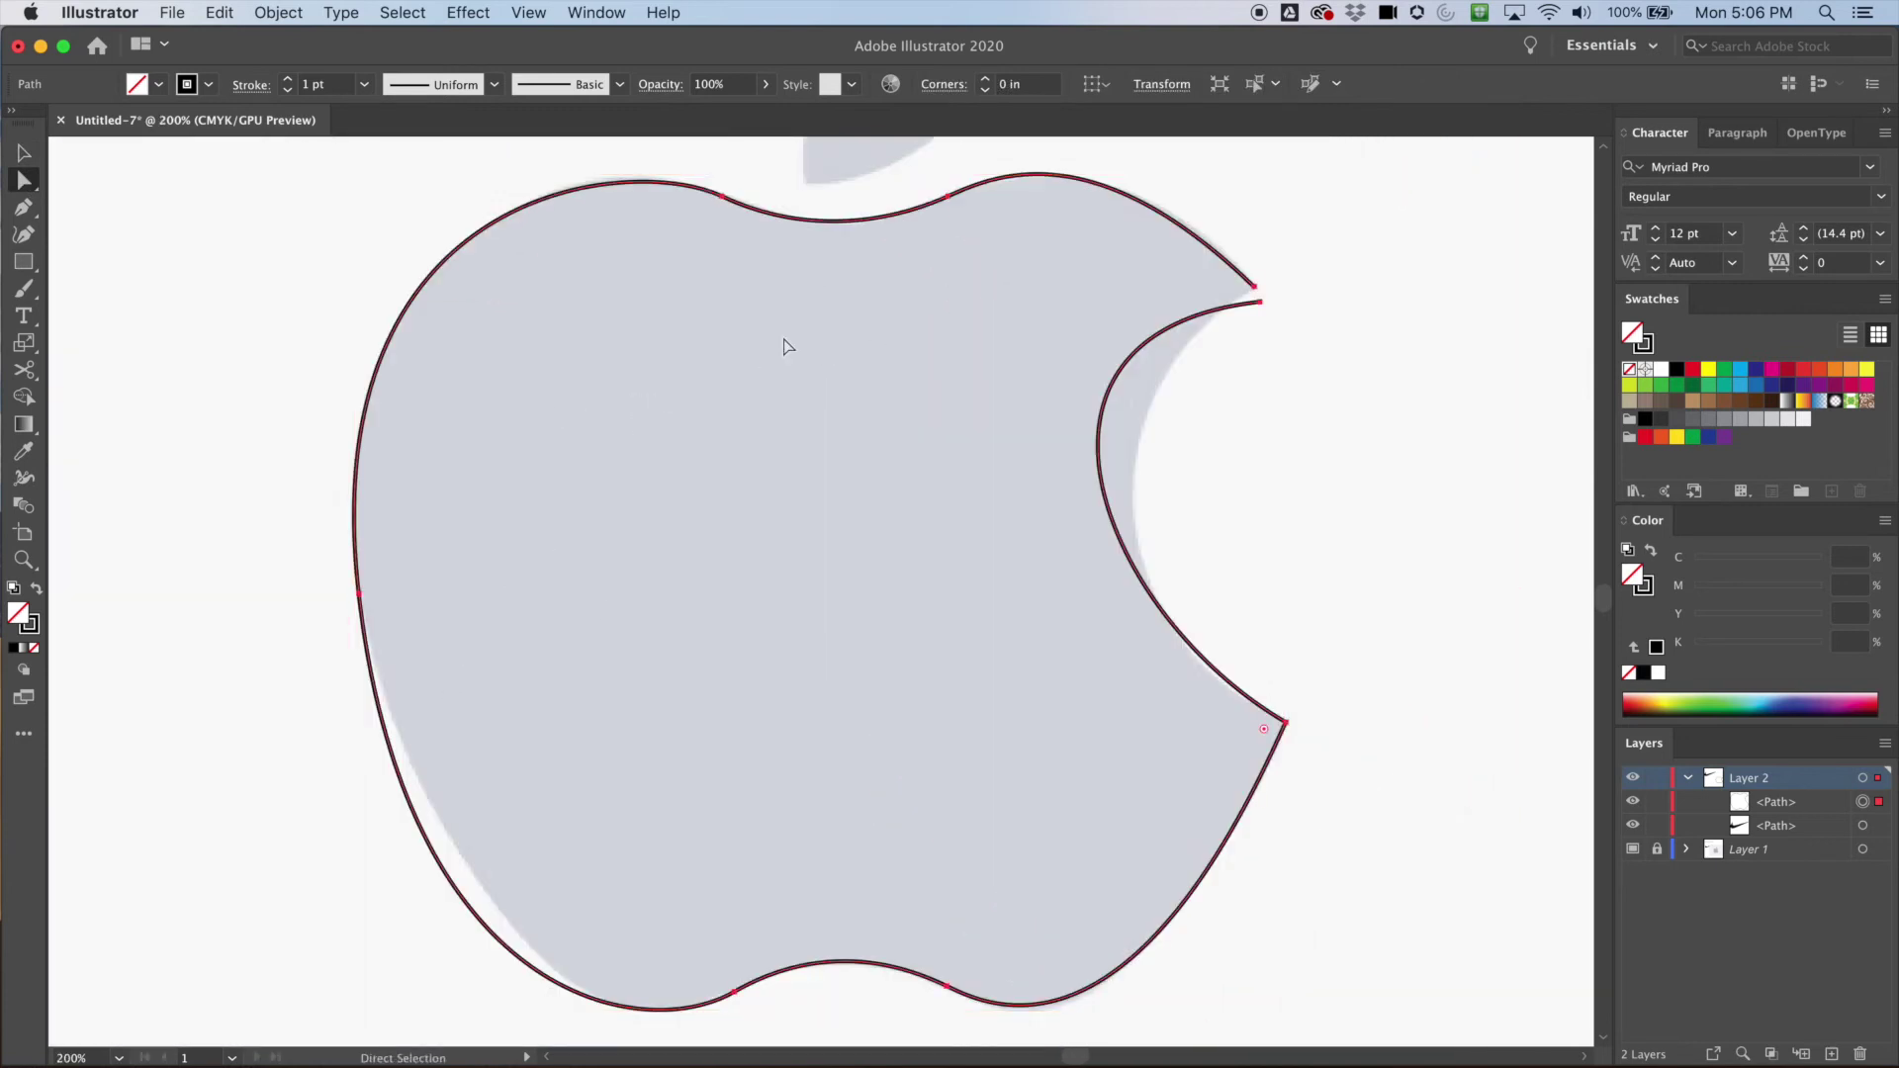
pyautogui.click(1259, 301)
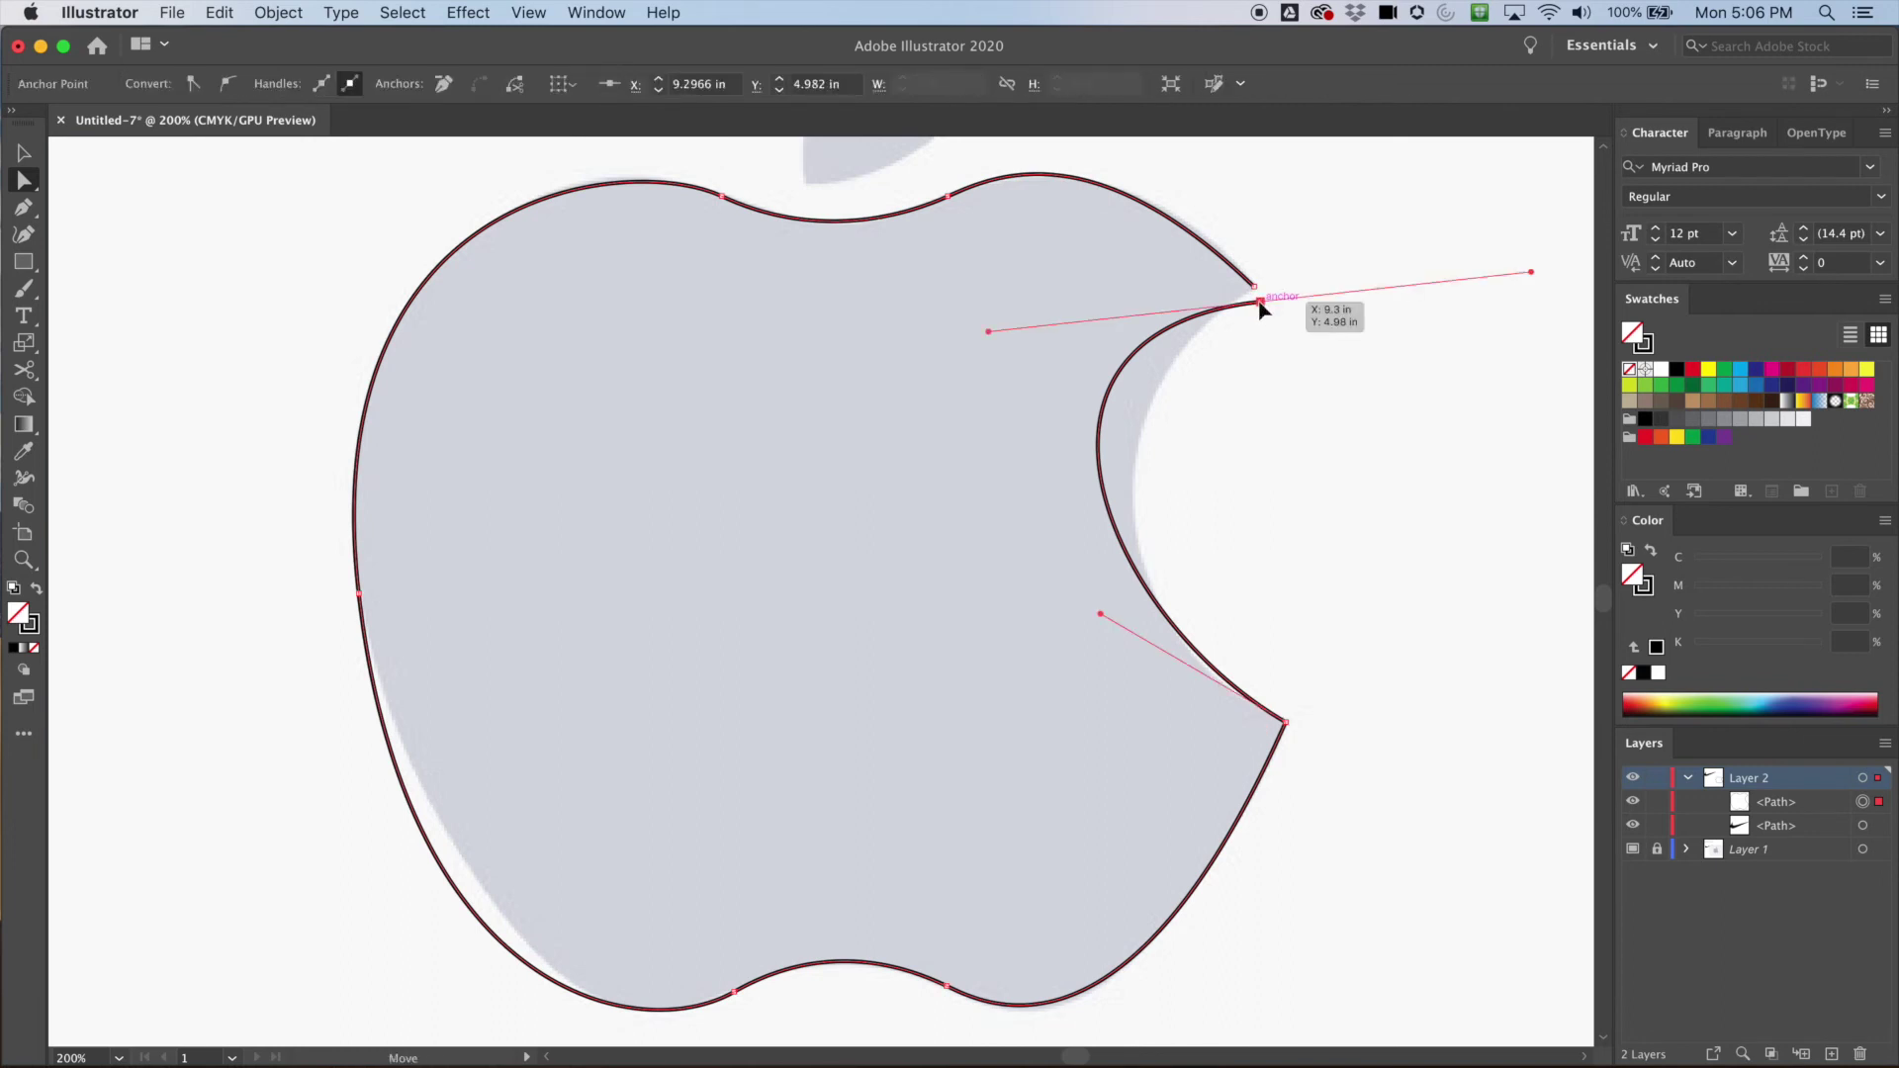
pyautogui.moveTo(1259, 302); pyautogui.dragTo(1254, 285)
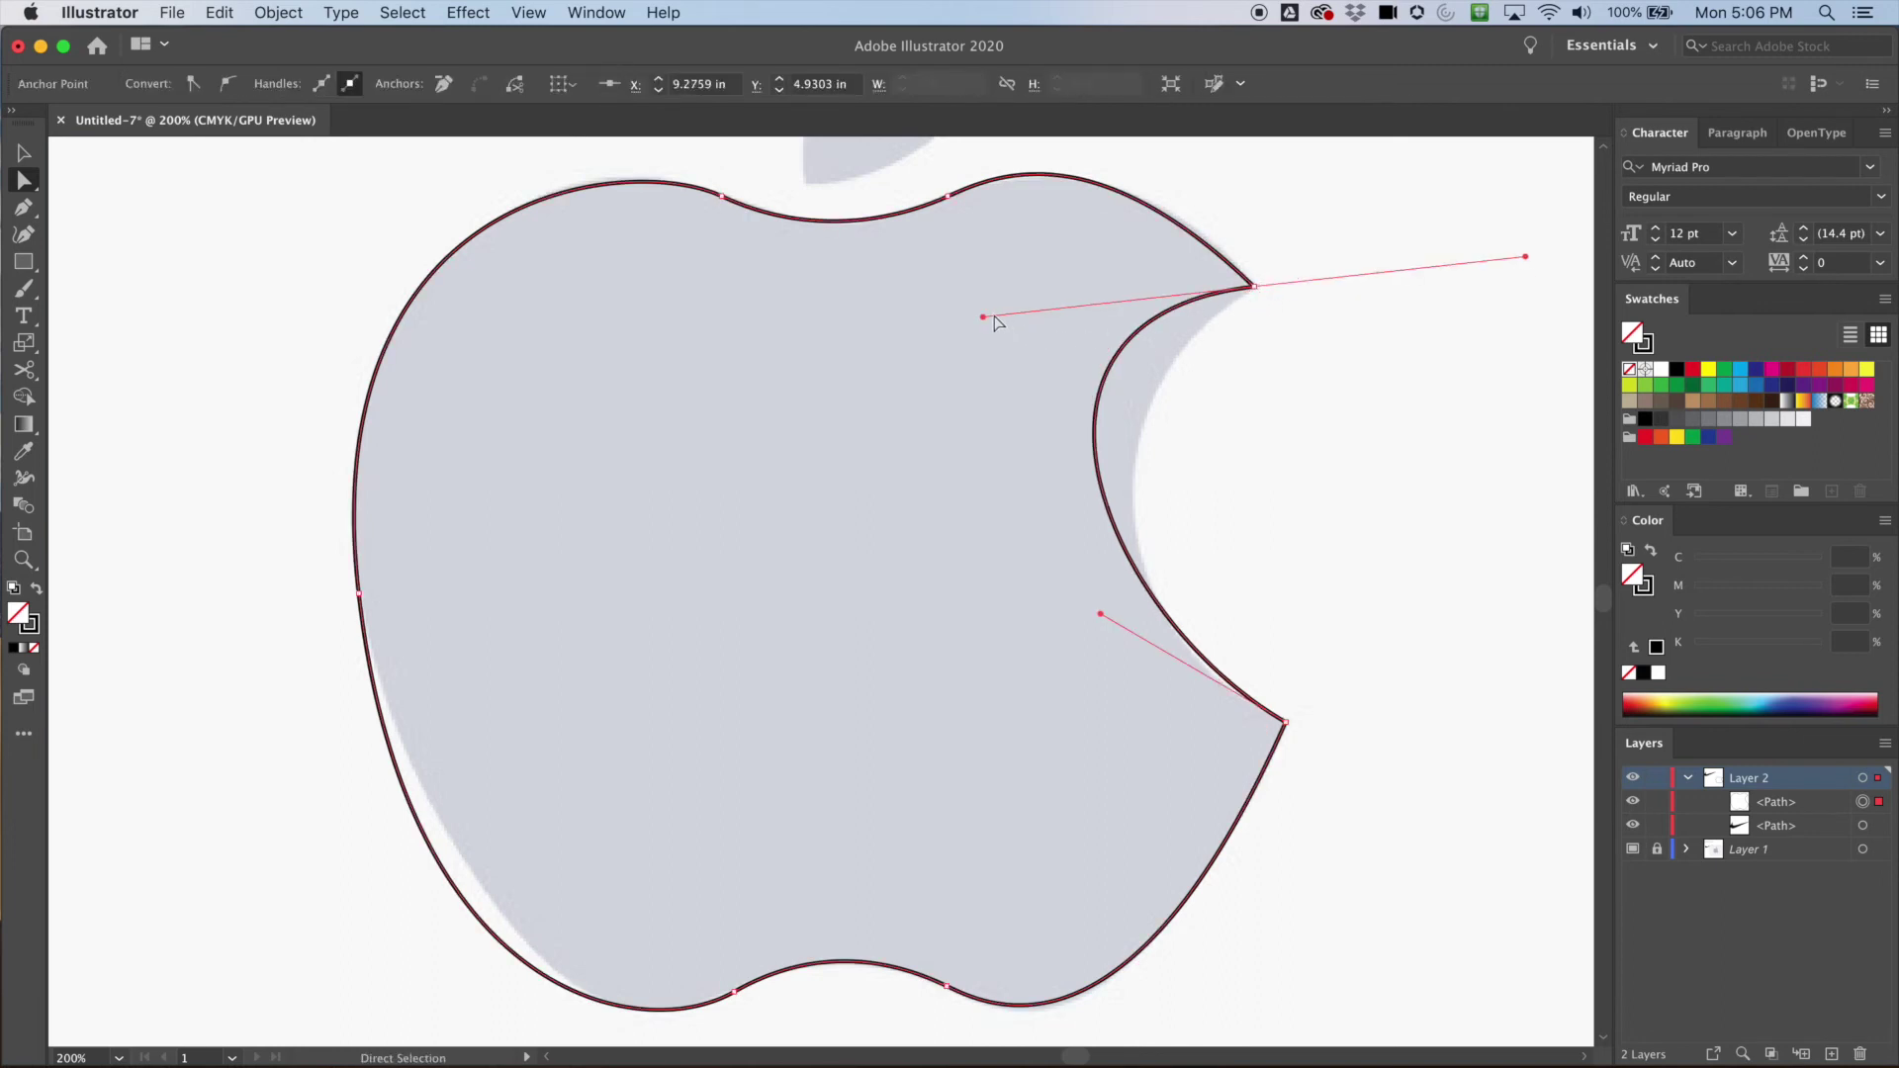
pyautogui.moveTo(983, 317); pyautogui.dragTo(1076, 390)
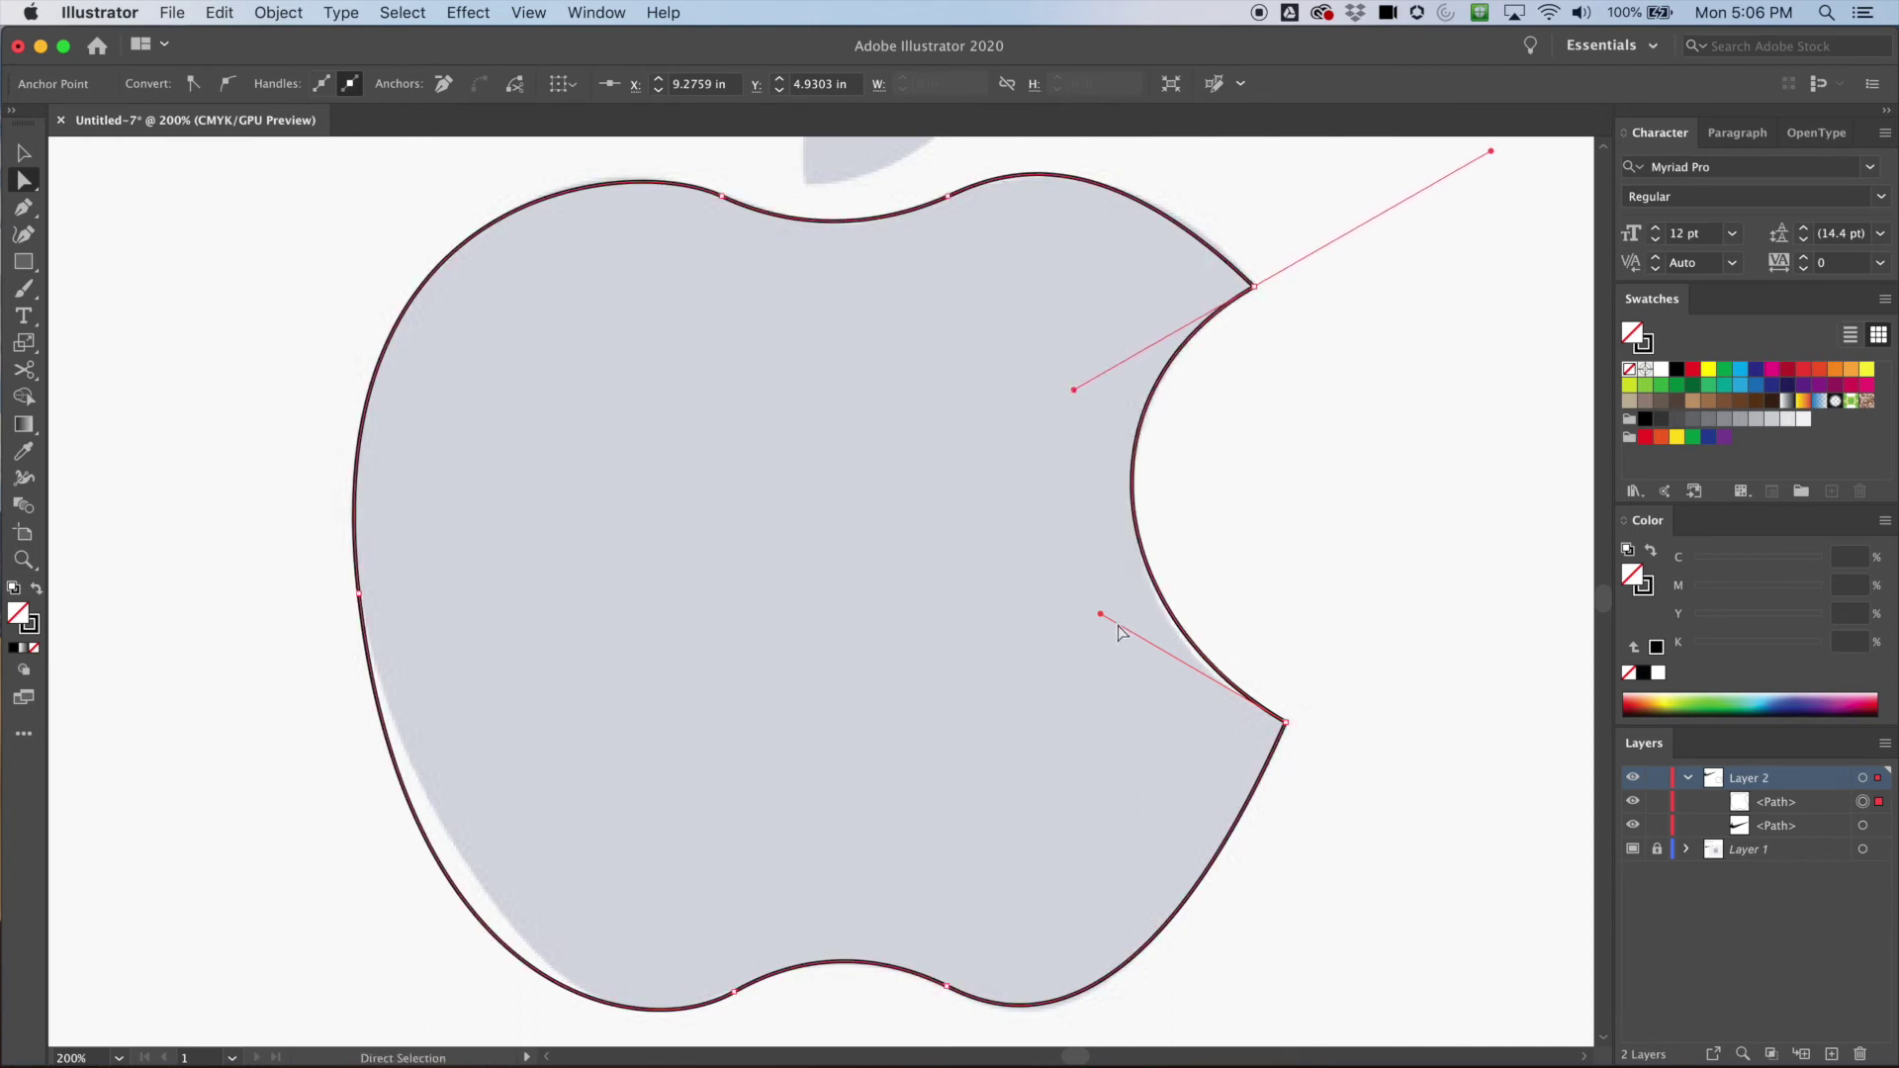
pyautogui.moveTo(1100, 614); pyautogui.dragTo(1089, 623)
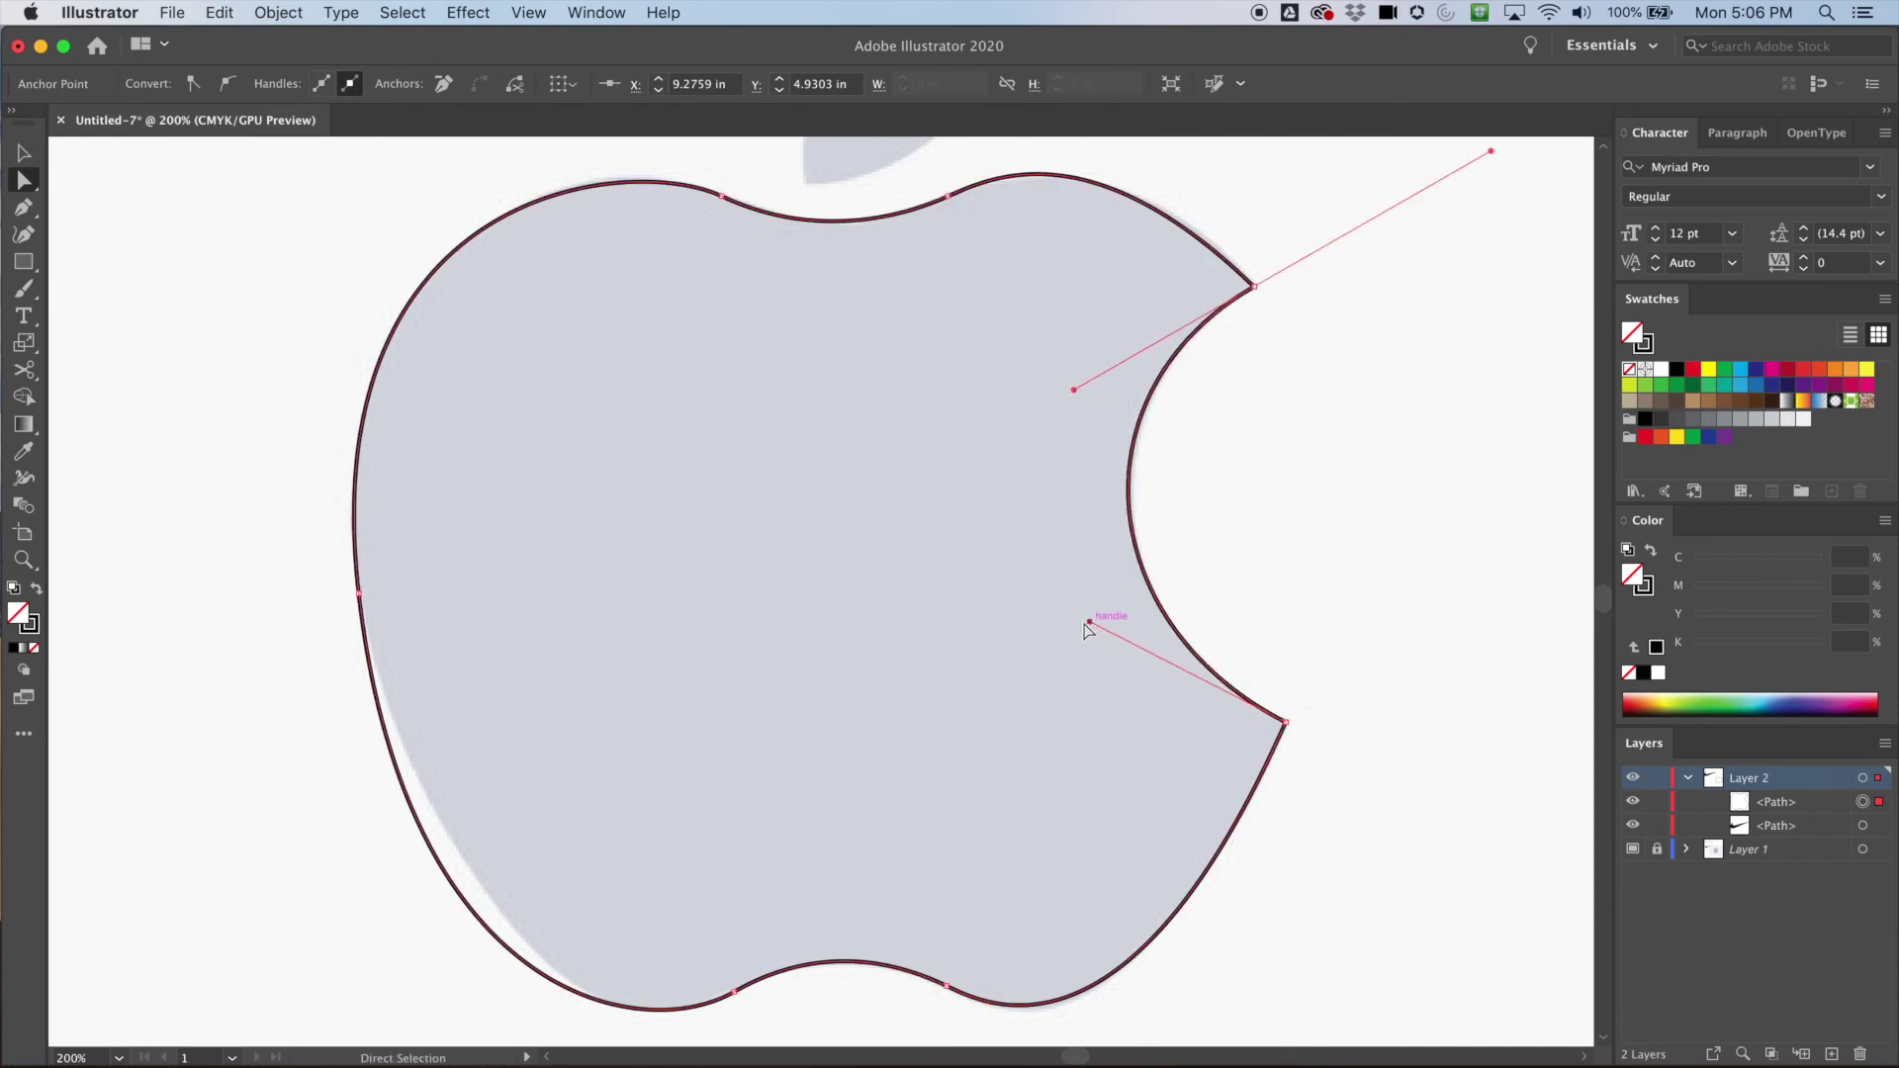
# - Adjust the handles of the unbitten side's anchor and the adjacent bottom-dip anchor so the apple's lower curve follows the template
pyautogui.moveTo(553, 709); pyautogui.dragTo(592, 590)
pyautogui.click(764, 958)
pyautogui.moveTo(435, 967); pyautogui.dragTo(406, 783)
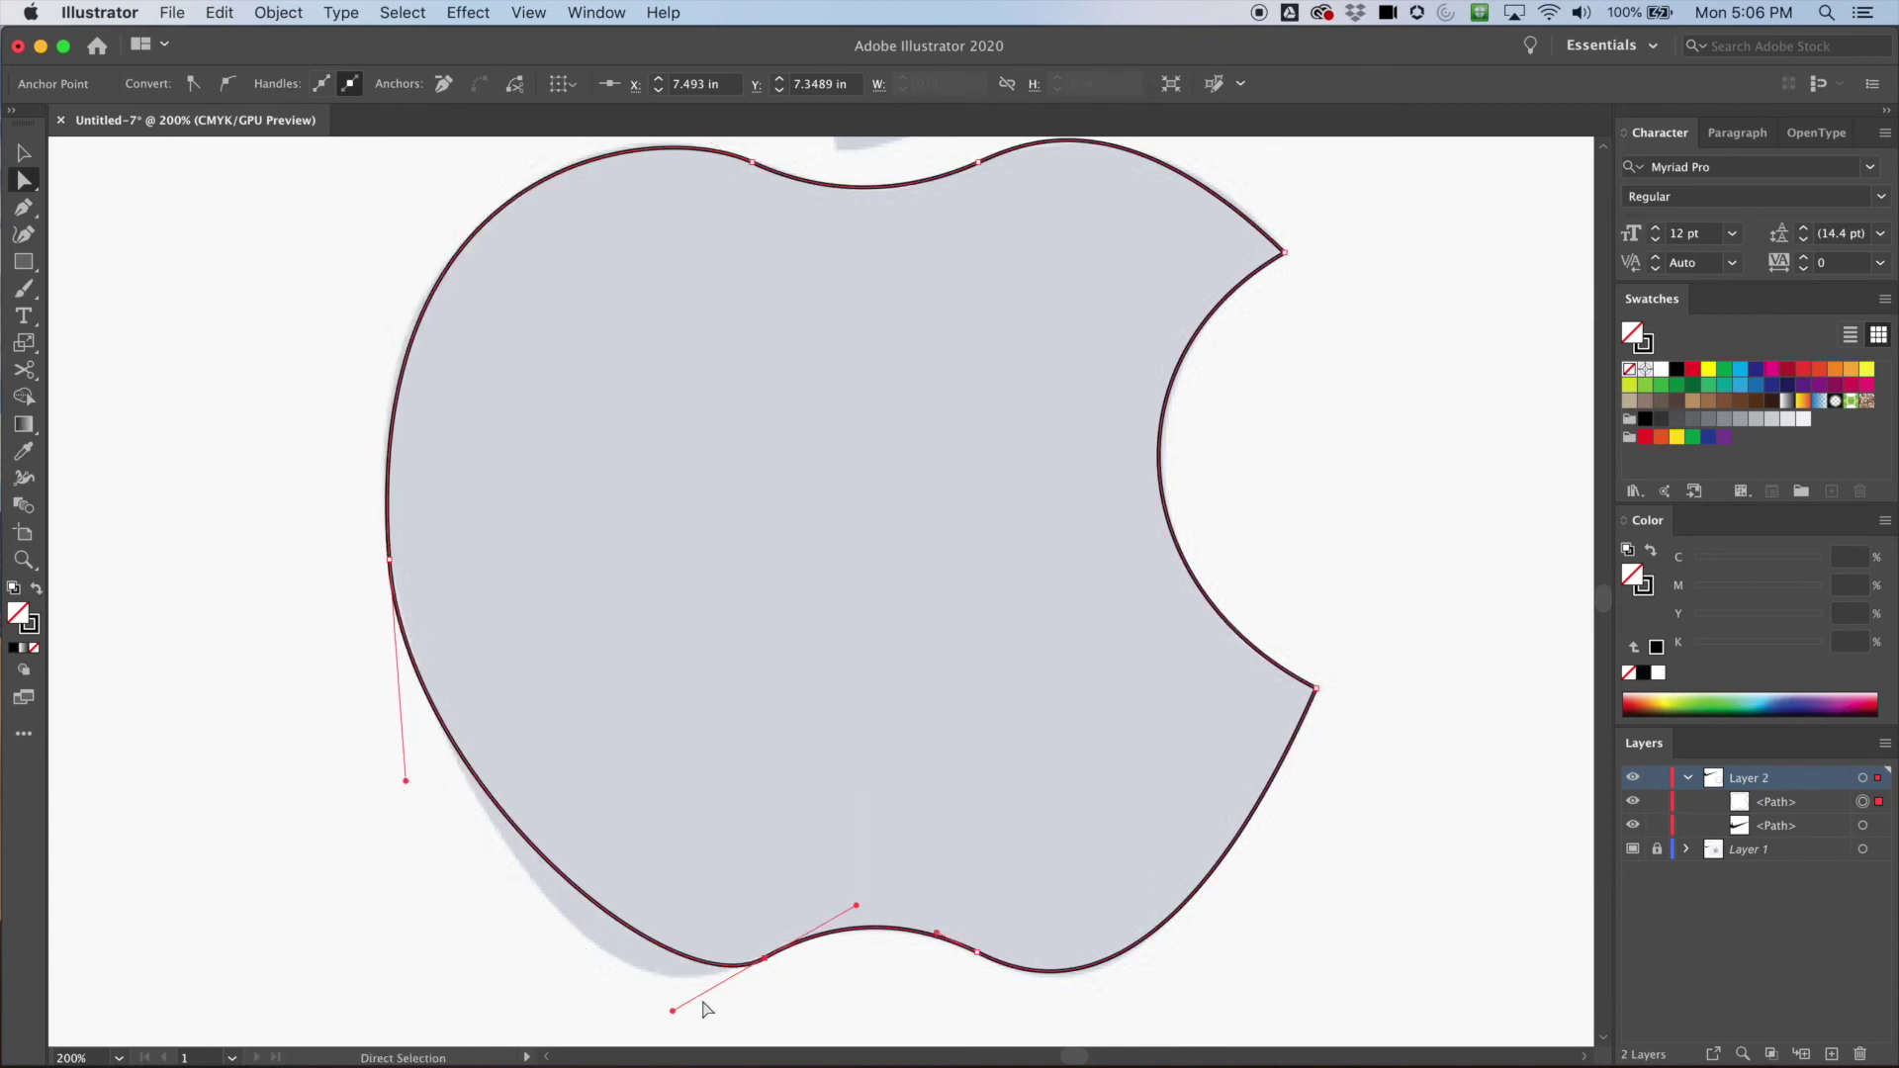
pyautogui.moveTo(619, 877); pyautogui.dragTo(610, 719)
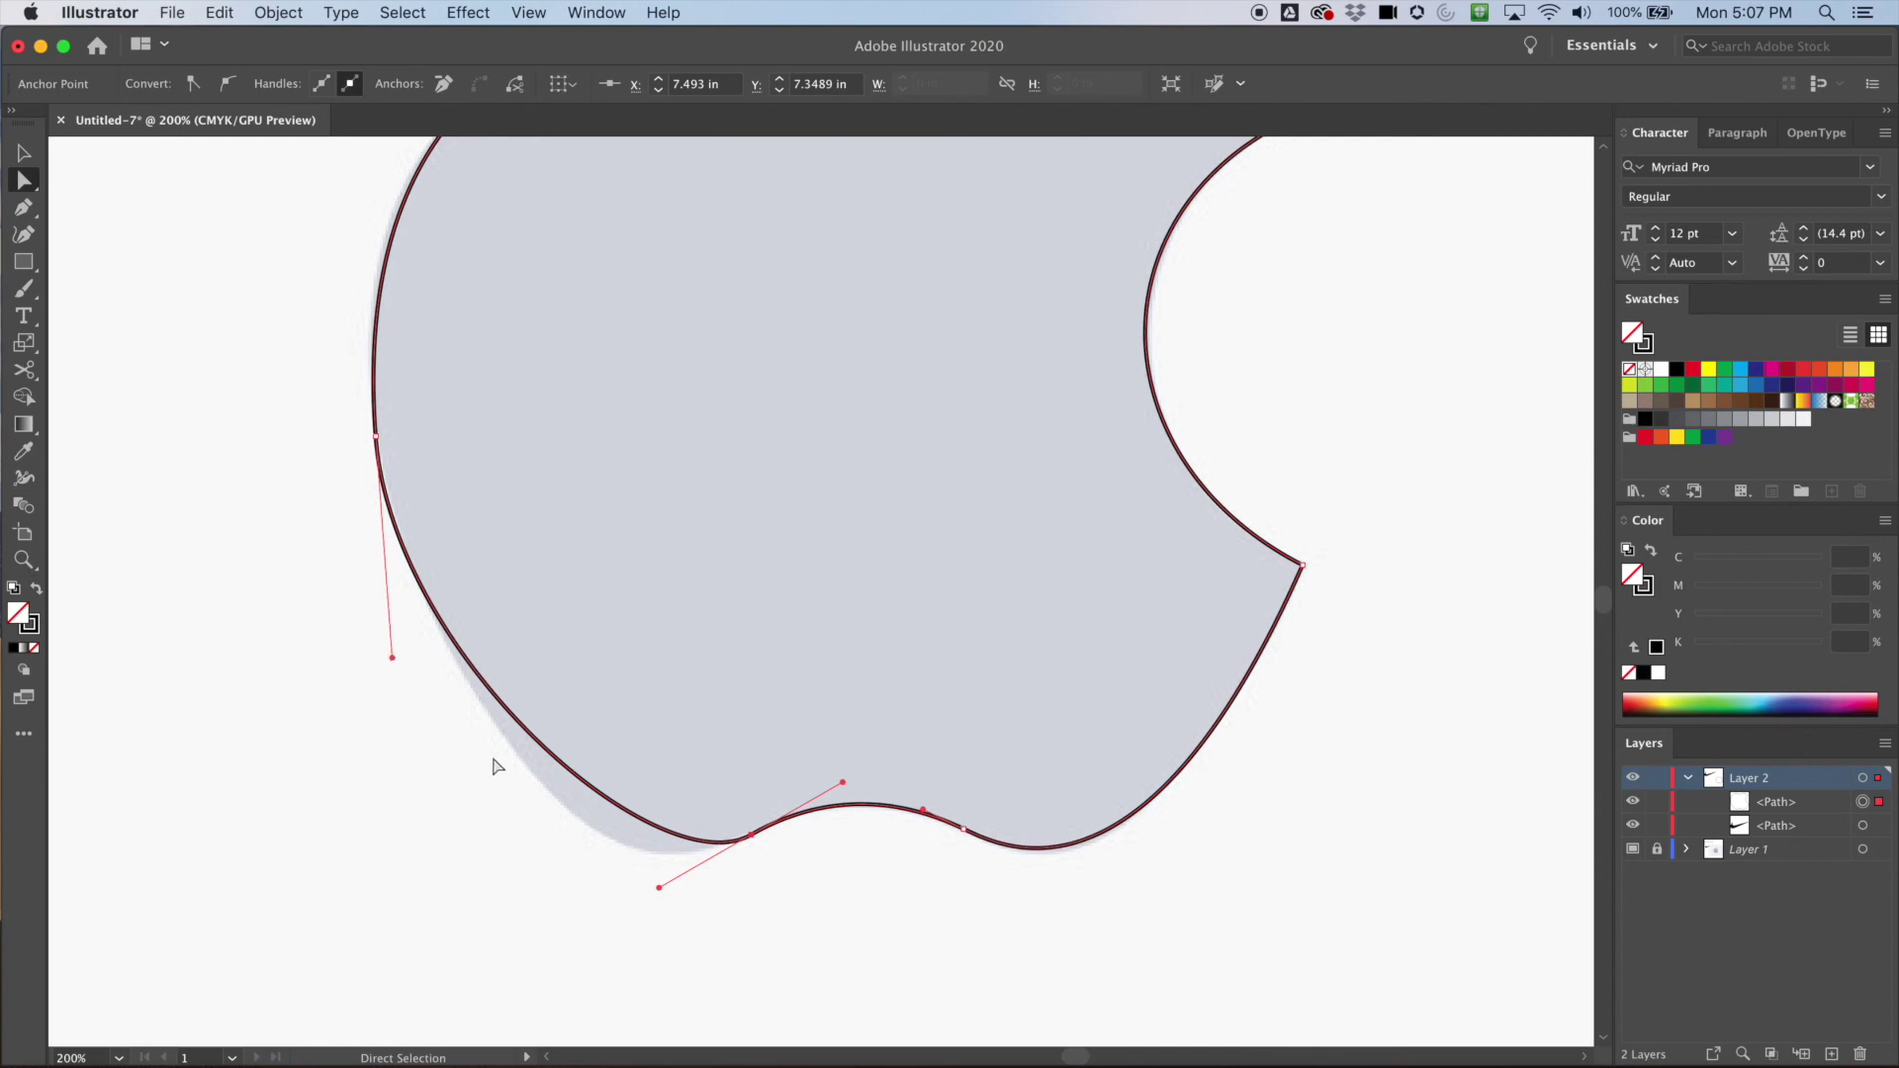
pyautogui.moveTo(660, 888); pyautogui.dragTo(584, 935)
pyautogui.moveTo(575, 930); pyautogui.dragTo(572, 922)
pyautogui.moveTo(390, 659)
pyautogui.mouseDown()
pyautogui.moveTo(412, 664)
pyautogui.moveTo(408, 630)
pyautogui.mouseUp()
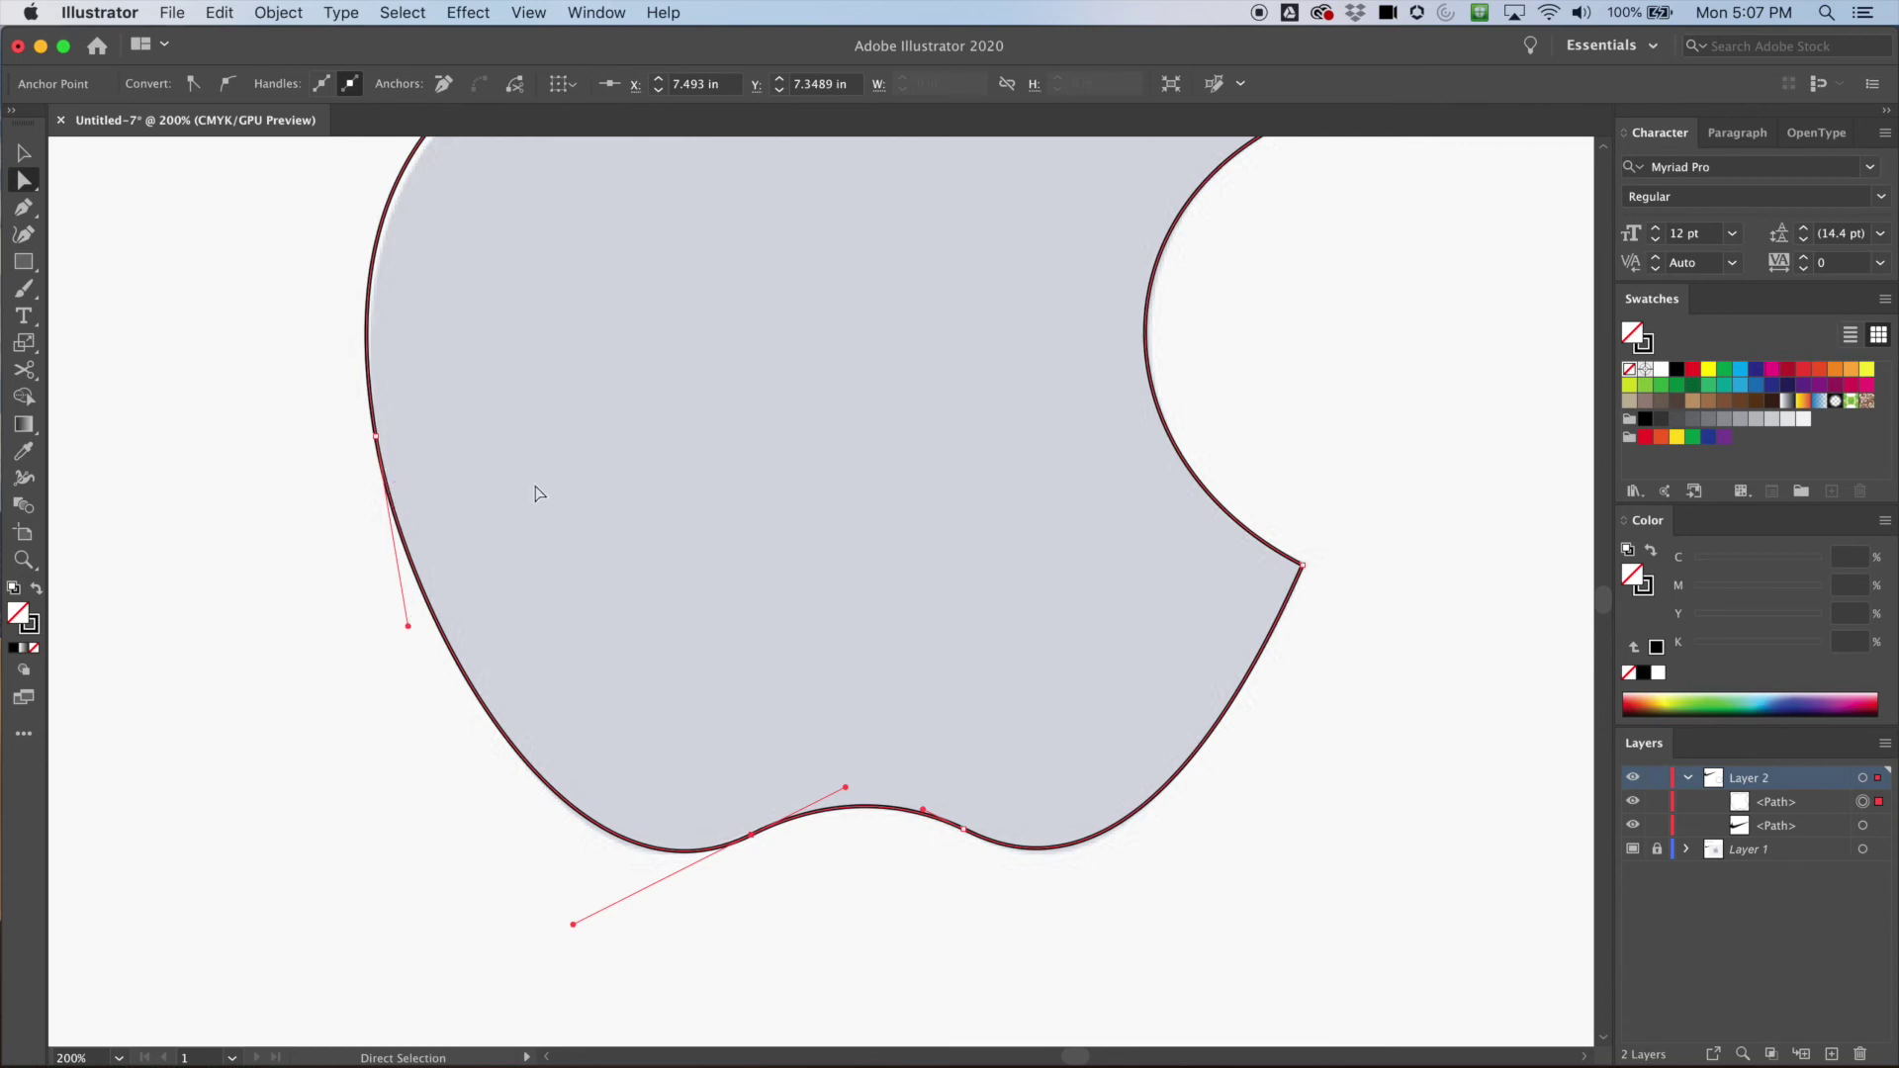
# - Fine-tune the handles shaping the upper curve between the unbitten side and the top dip to match the template, and deselect the path
pyautogui.moveTo(564, 436); pyautogui.dragTo(671, 640)
pyautogui.click(470, 629)
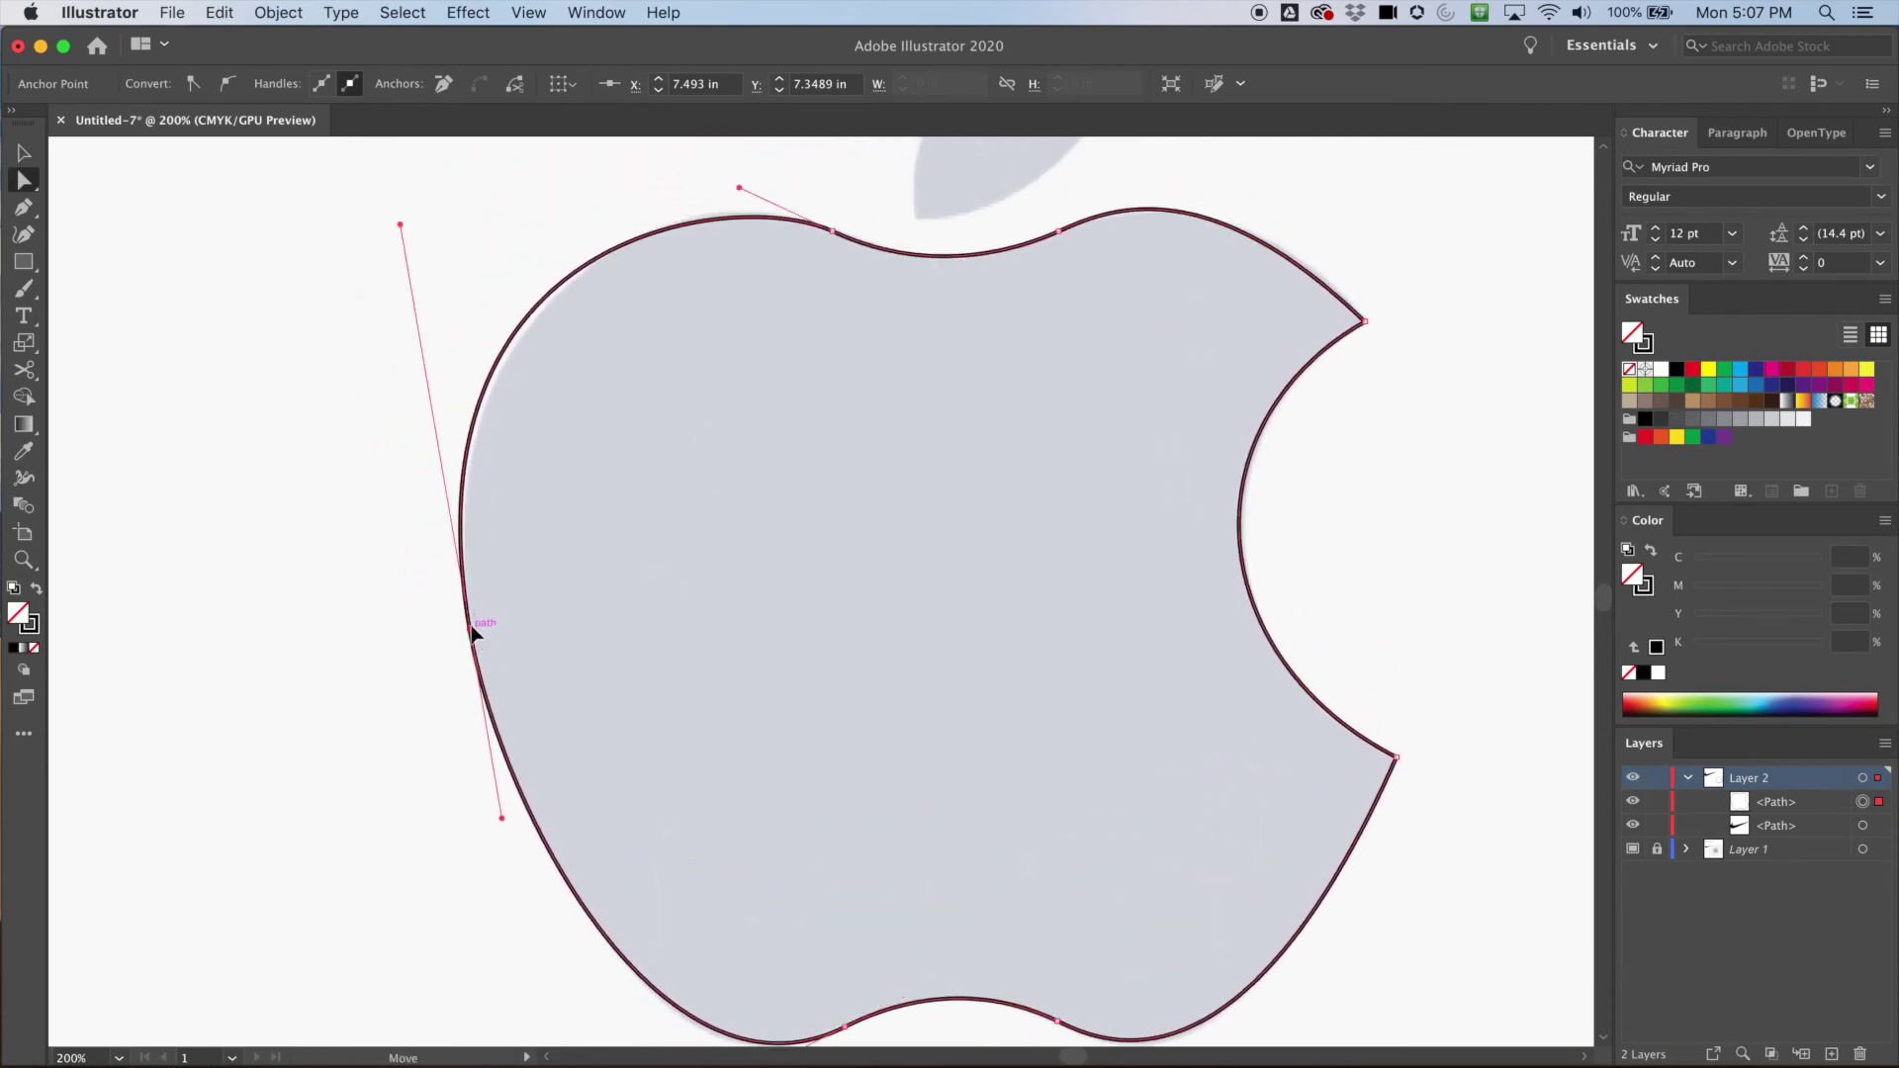
pyautogui.moveTo(399, 225)
pyautogui.mouseDown()
pyautogui.moveTo(411, 252)
pyautogui.moveTo(413, 237)
pyautogui.mouseUp()
pyautogui.moveTo(740, 189); pyautogui.dragTo(728, 179)
pyautogui.press('space')
pyautogui.moveTo(697, 365); pyautogui.dragTo(655, 261)
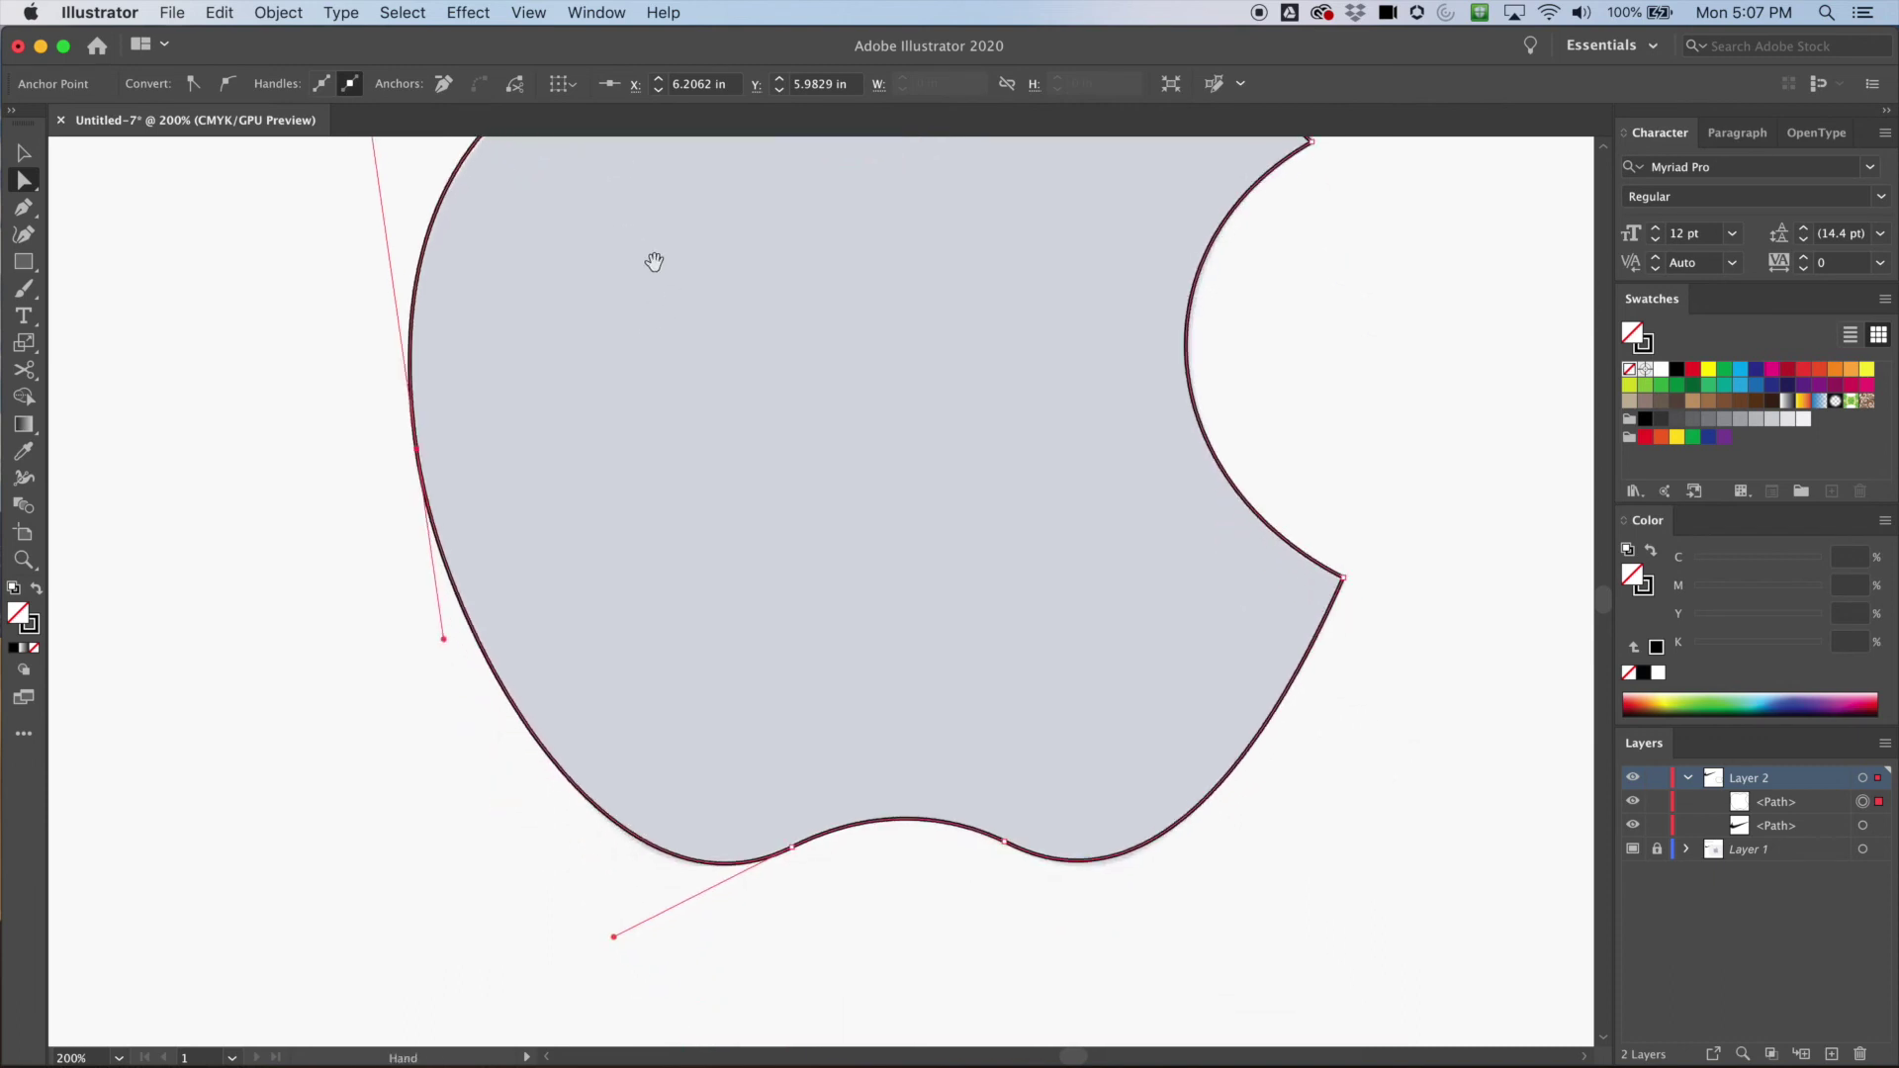
pyautogui.moveTo(753, 296); pyautogui.dragTo(614, 428)
pyautogui.moveTo(665, 353); pyautogui.dragTo(662, 487)
pyautogui.click(29, 153)
pyautogui.click(424, 360)
# - Trace the leaf with the Pen tool from its lower tip to its upper tip, break the handle there, and curve back beside the start
pyautogui.moveTo(424, 360); pyautogui.dragTo(691, 499)
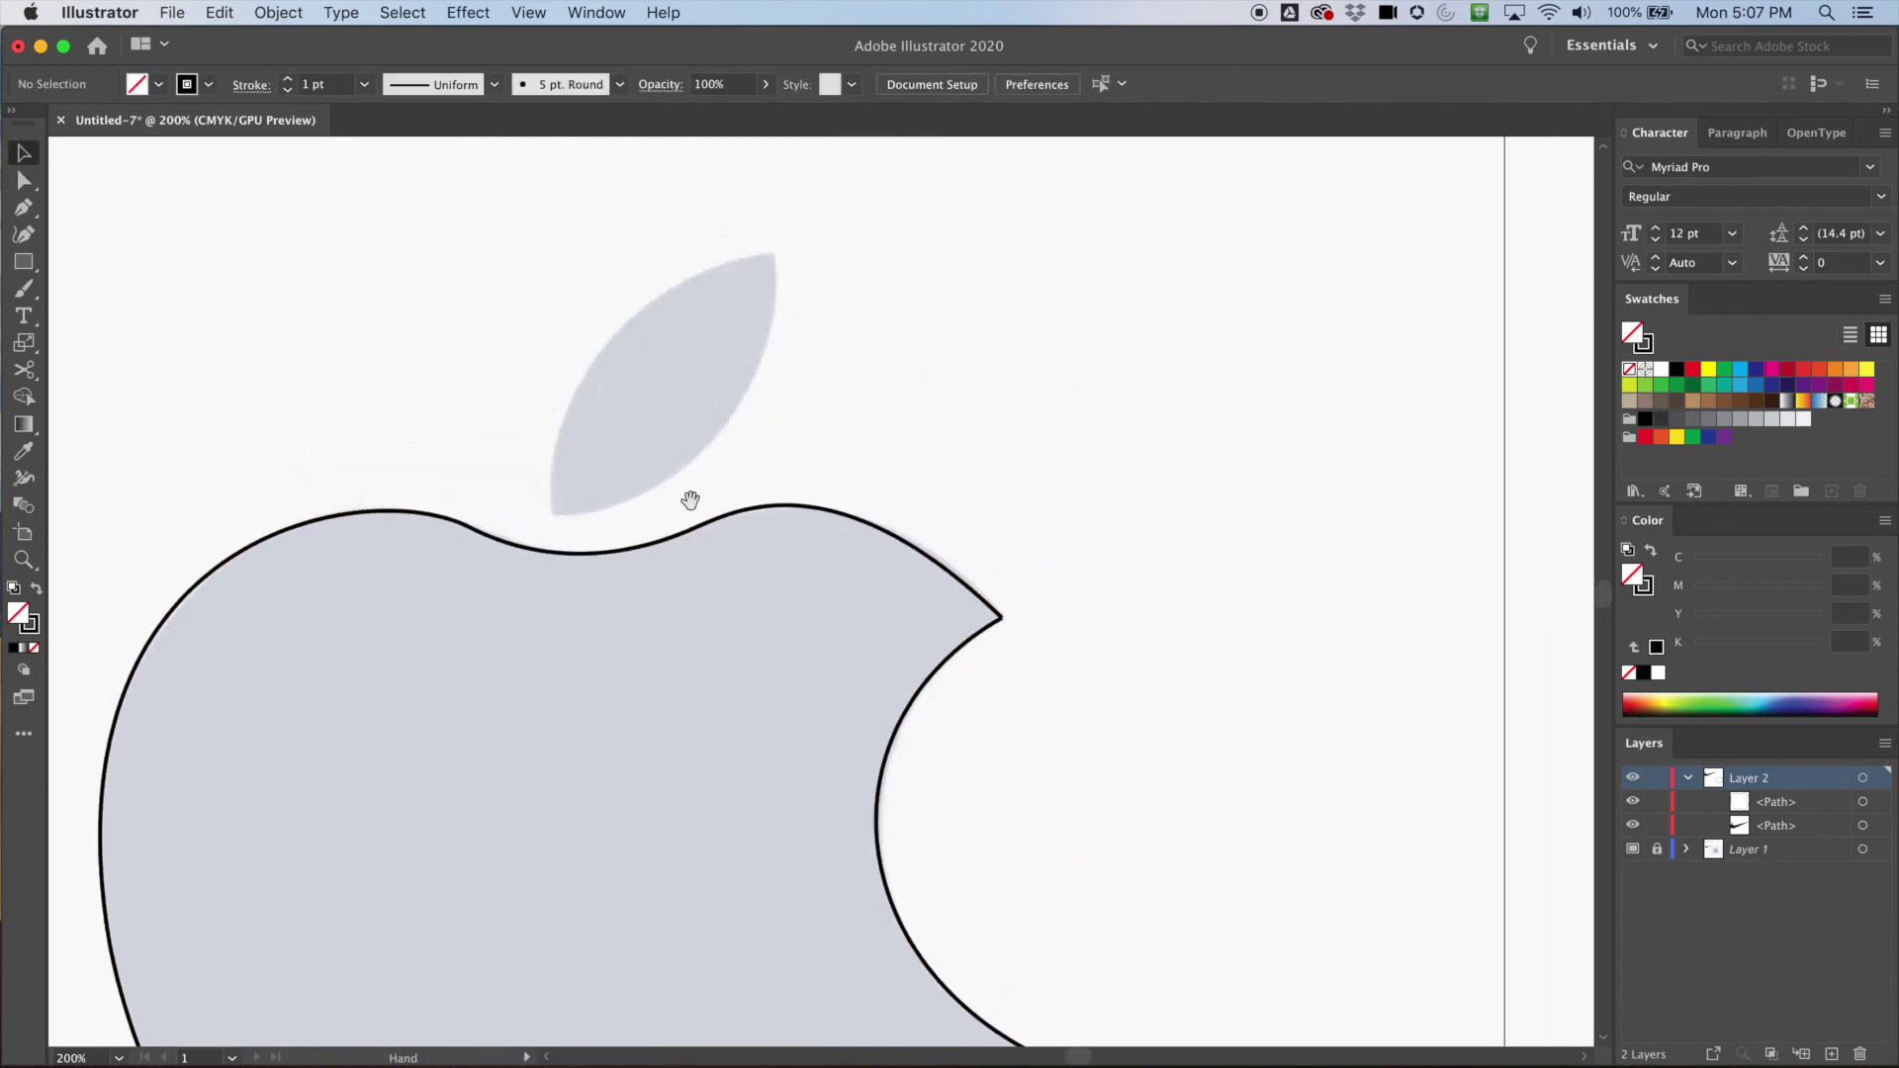
pyautogui.click(24, 207)
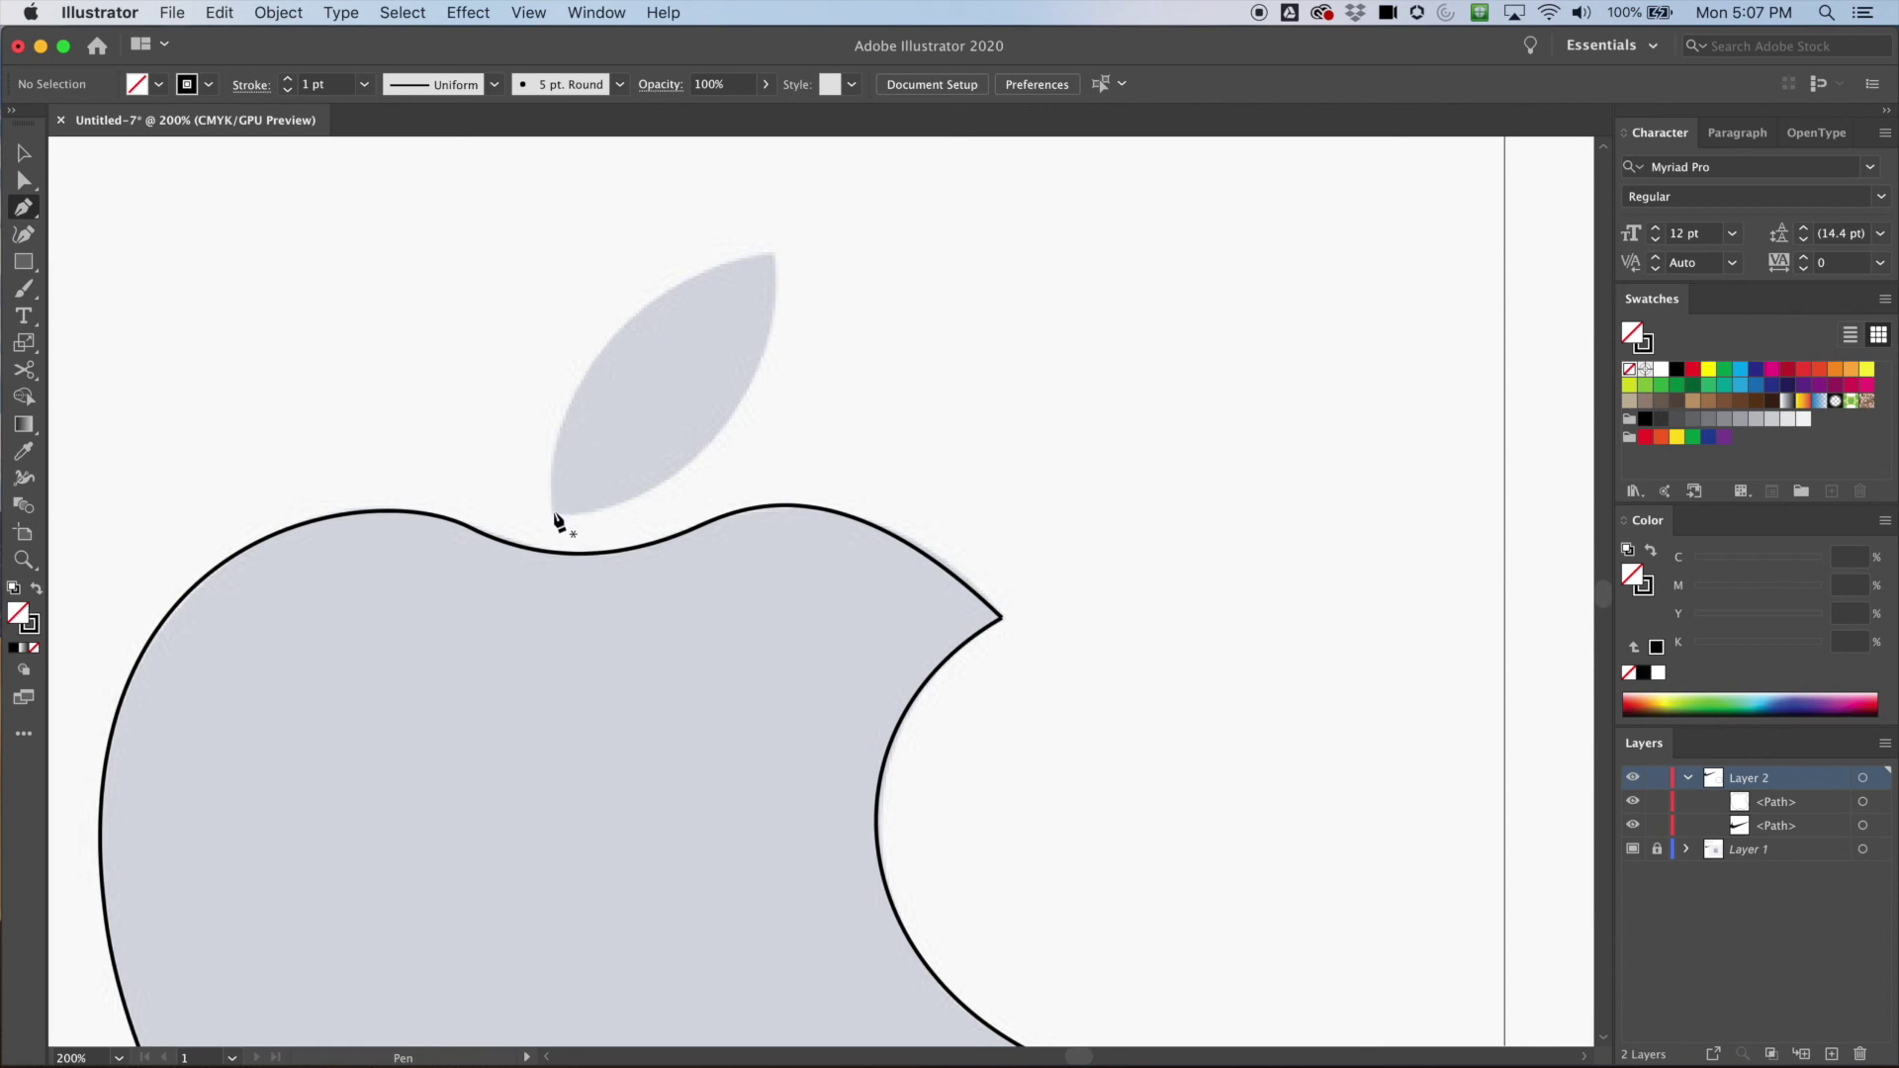
pyautogui.moveTo(553, 504); pyautogui.dragTo(556, 352)
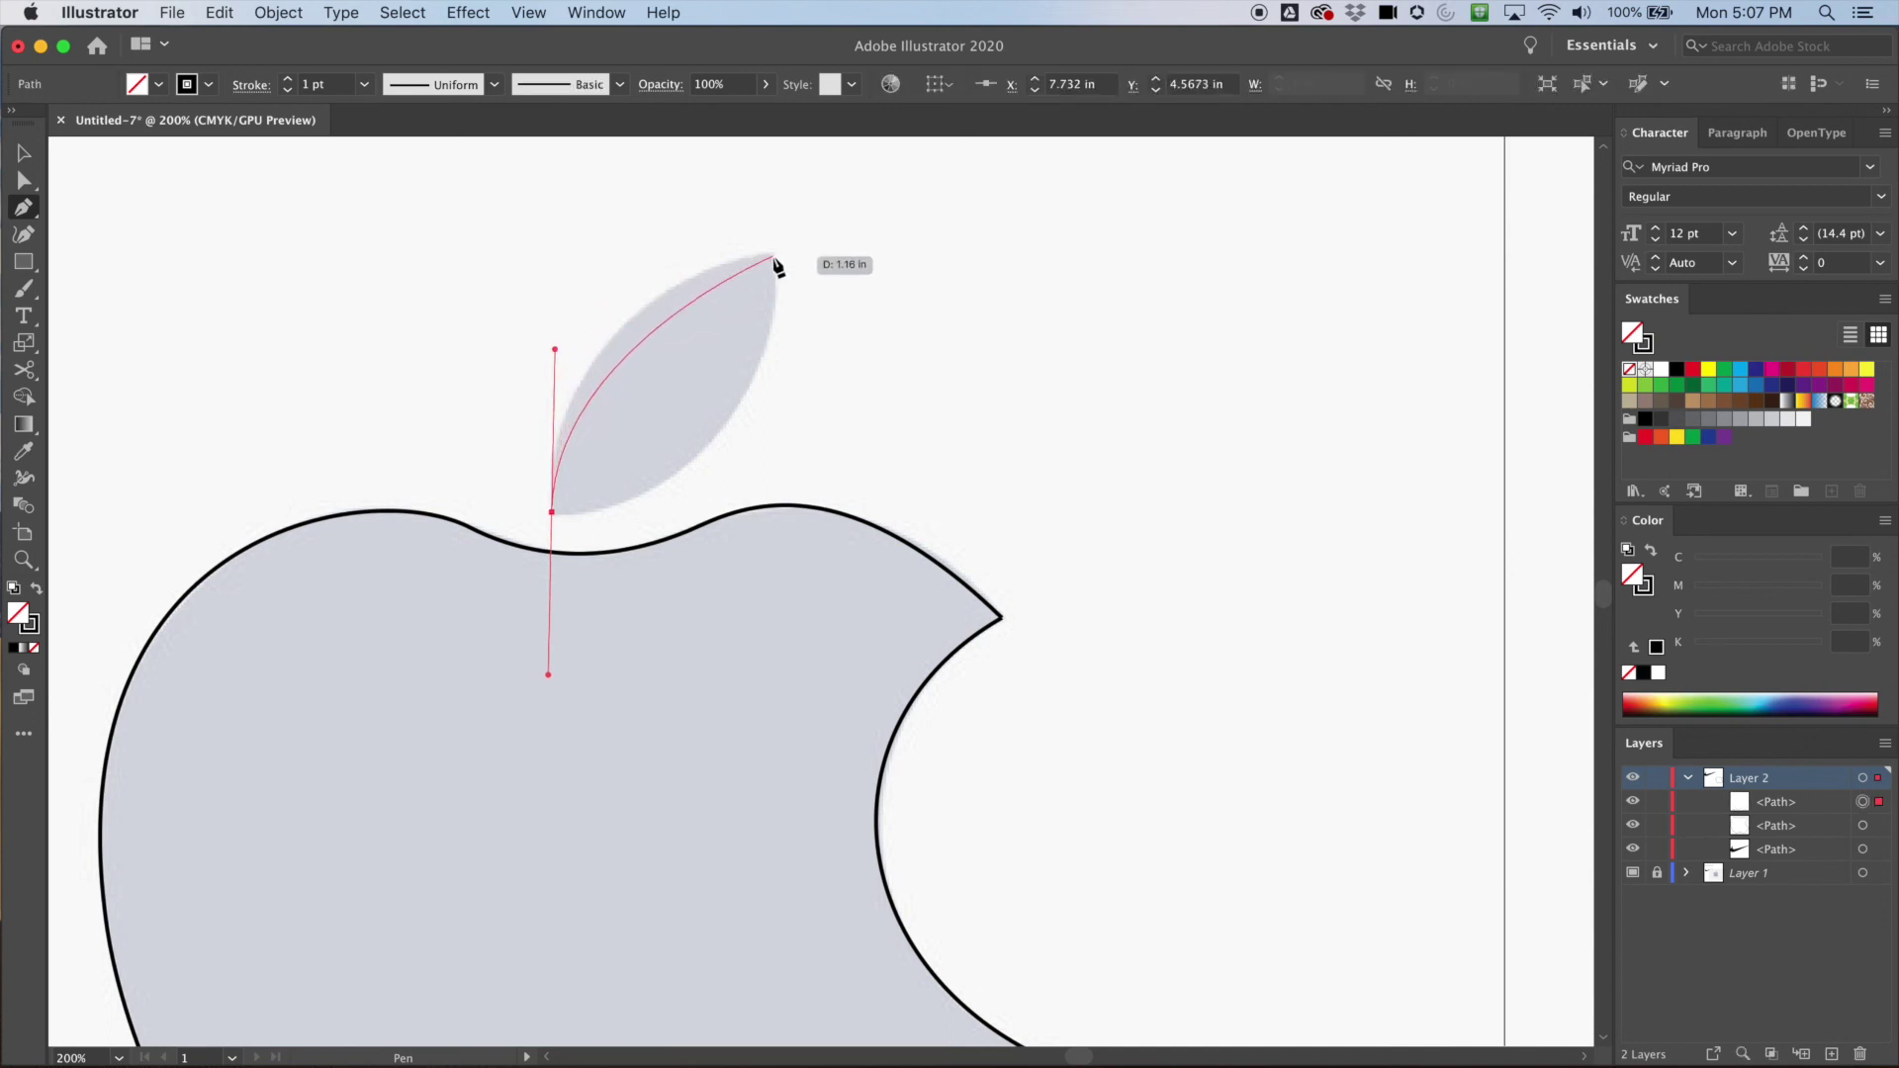
pyautogui.moveTo(773, 255); pyautogui.dragTo(878, 243)
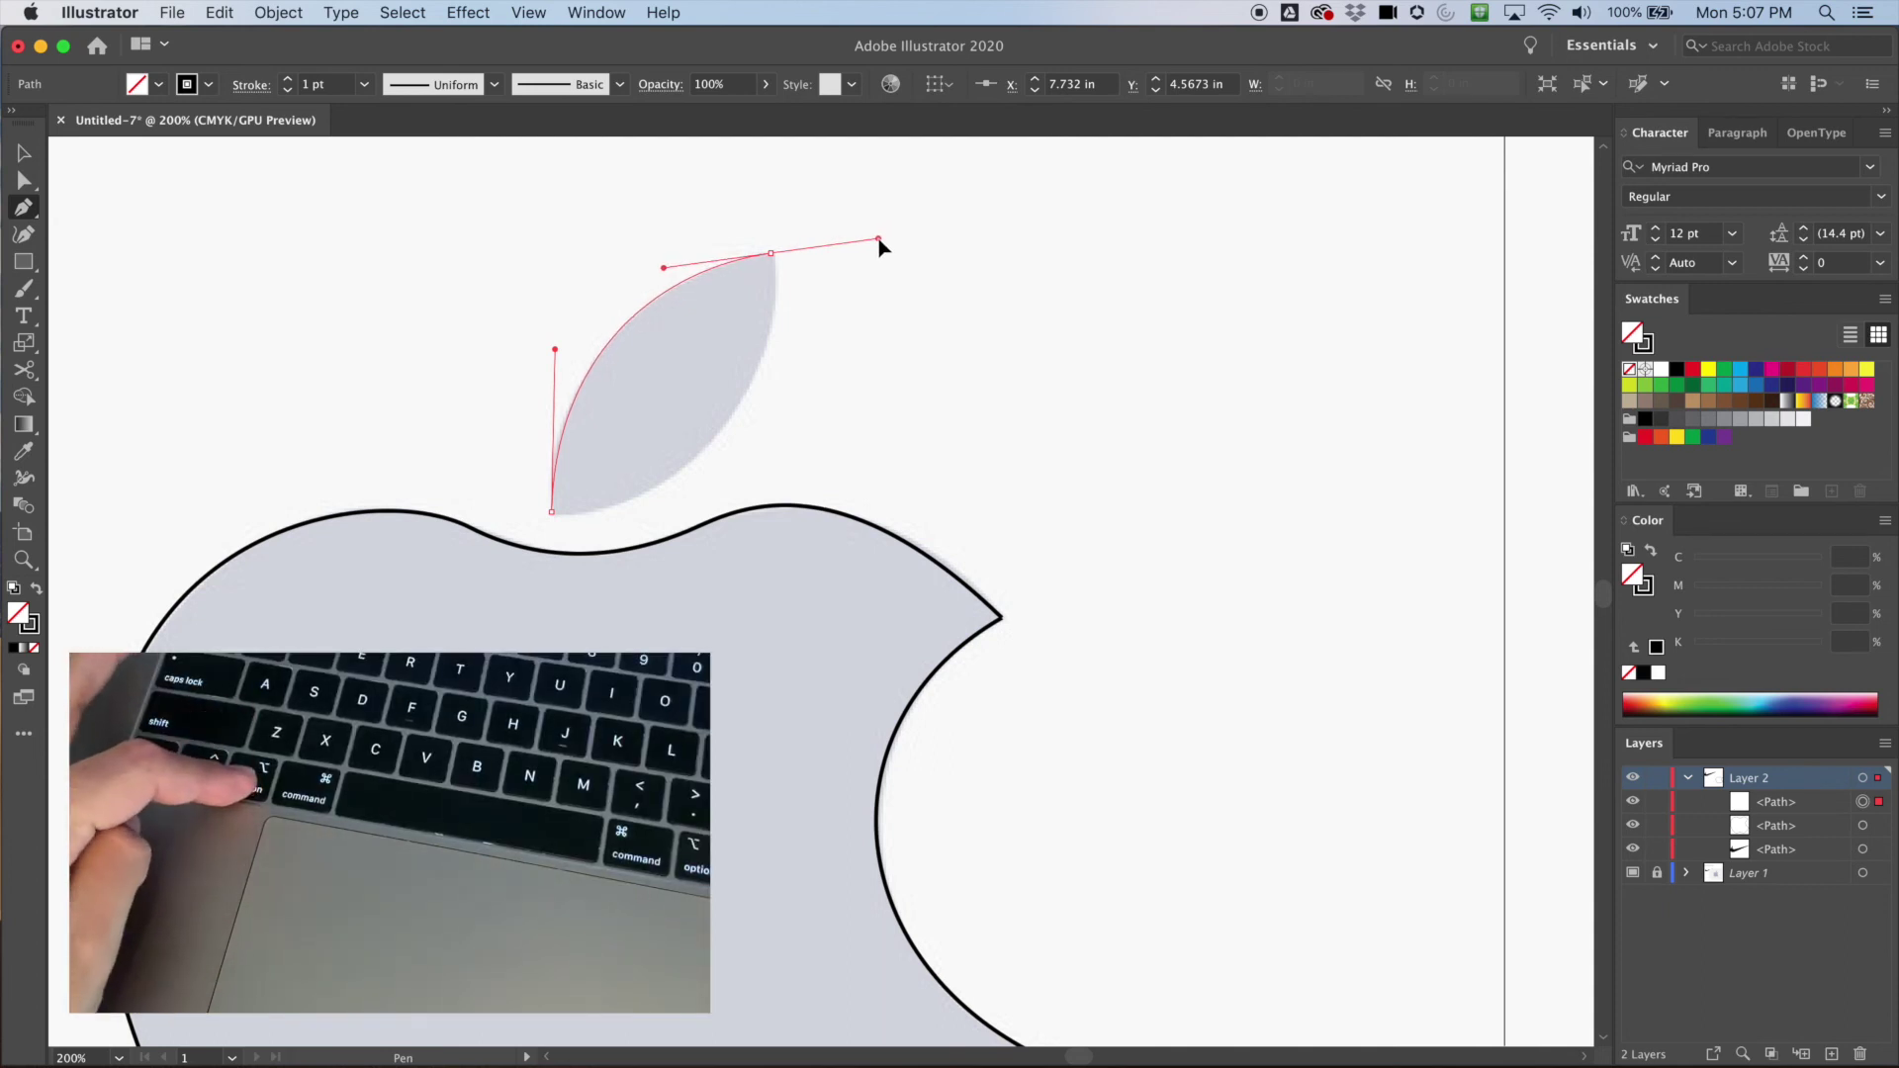
pyautogui.moveTo(878, 242); pyautogui.dragTo(786, 381)
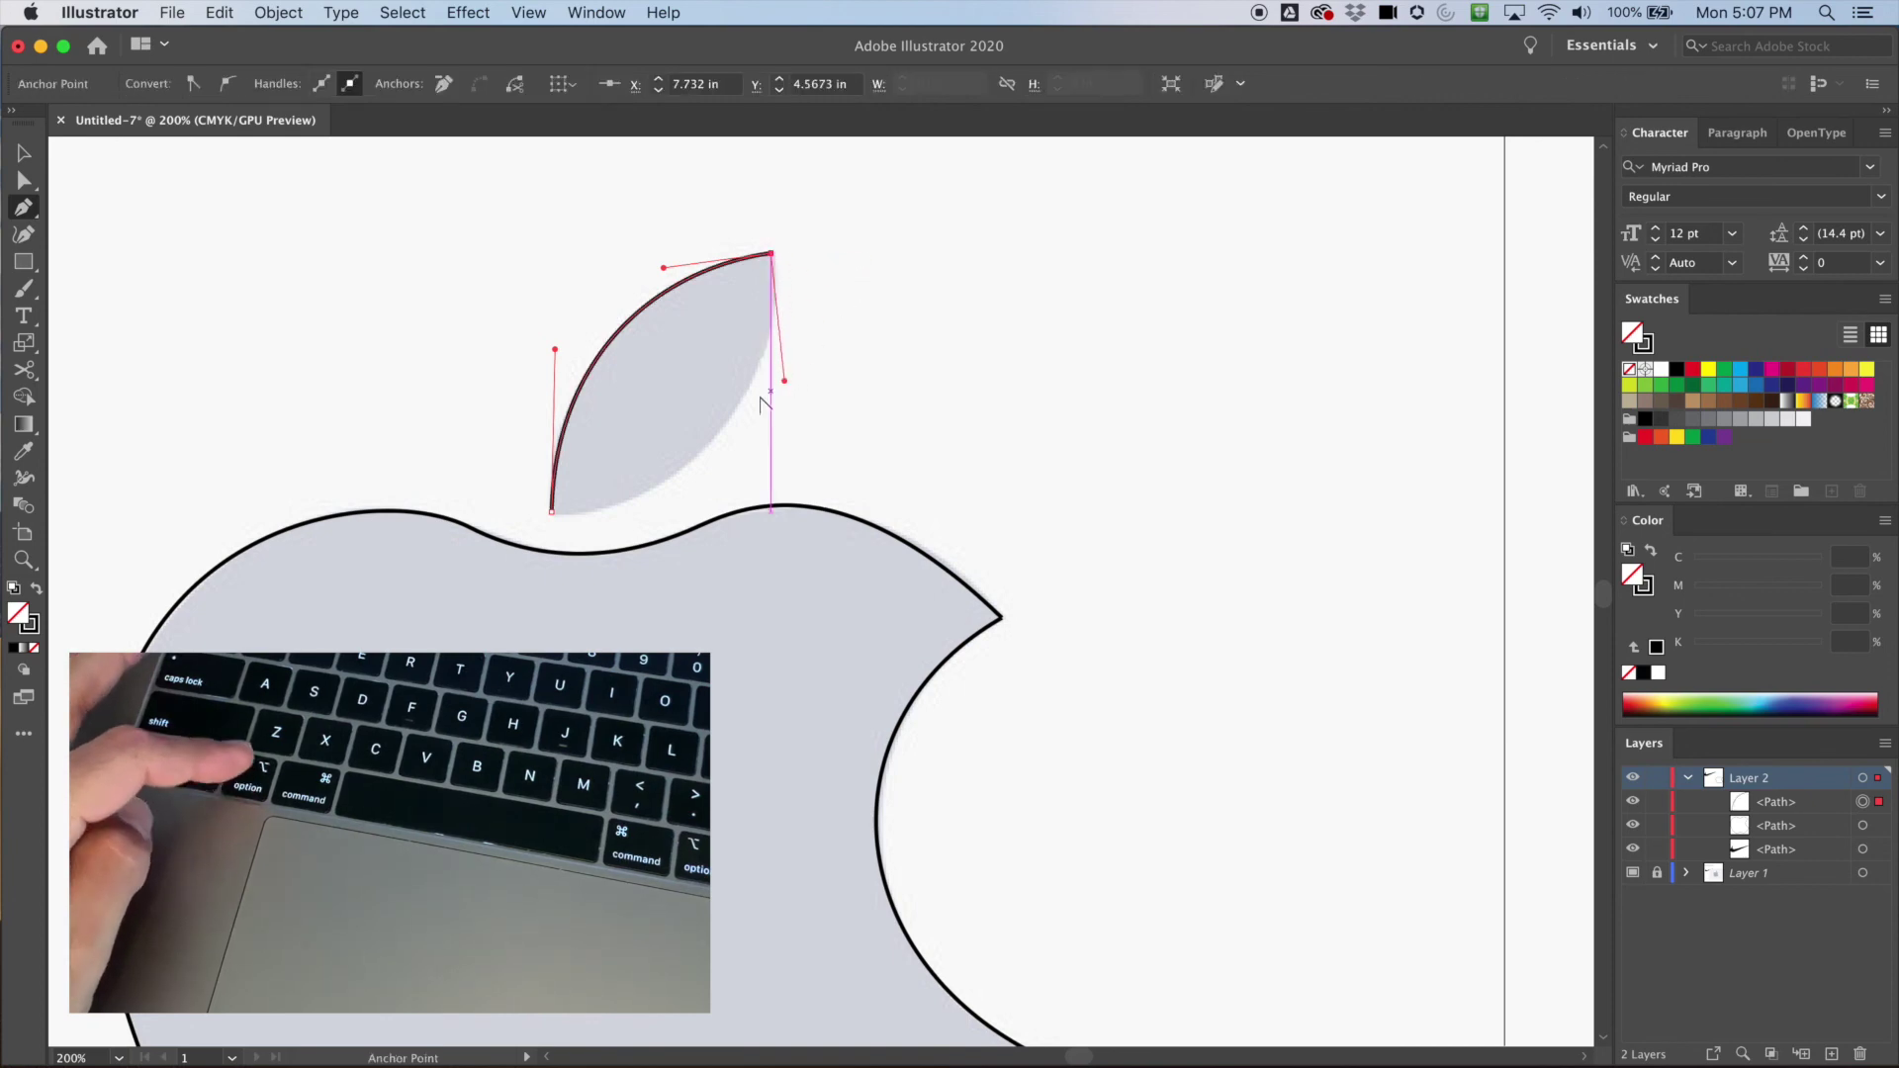
pyautogui.moveTo(562, 522)
pyautogui.mouseDown()
pyautogui.moveTo(517, 524)
pyautogui.moveTo(581, 528)
pyautogui.moveTo(475, 525)
pyautogui.moveTo(417, 550)
pyautogui.moveTo(436, 515)
pyautogui.mouseUp()
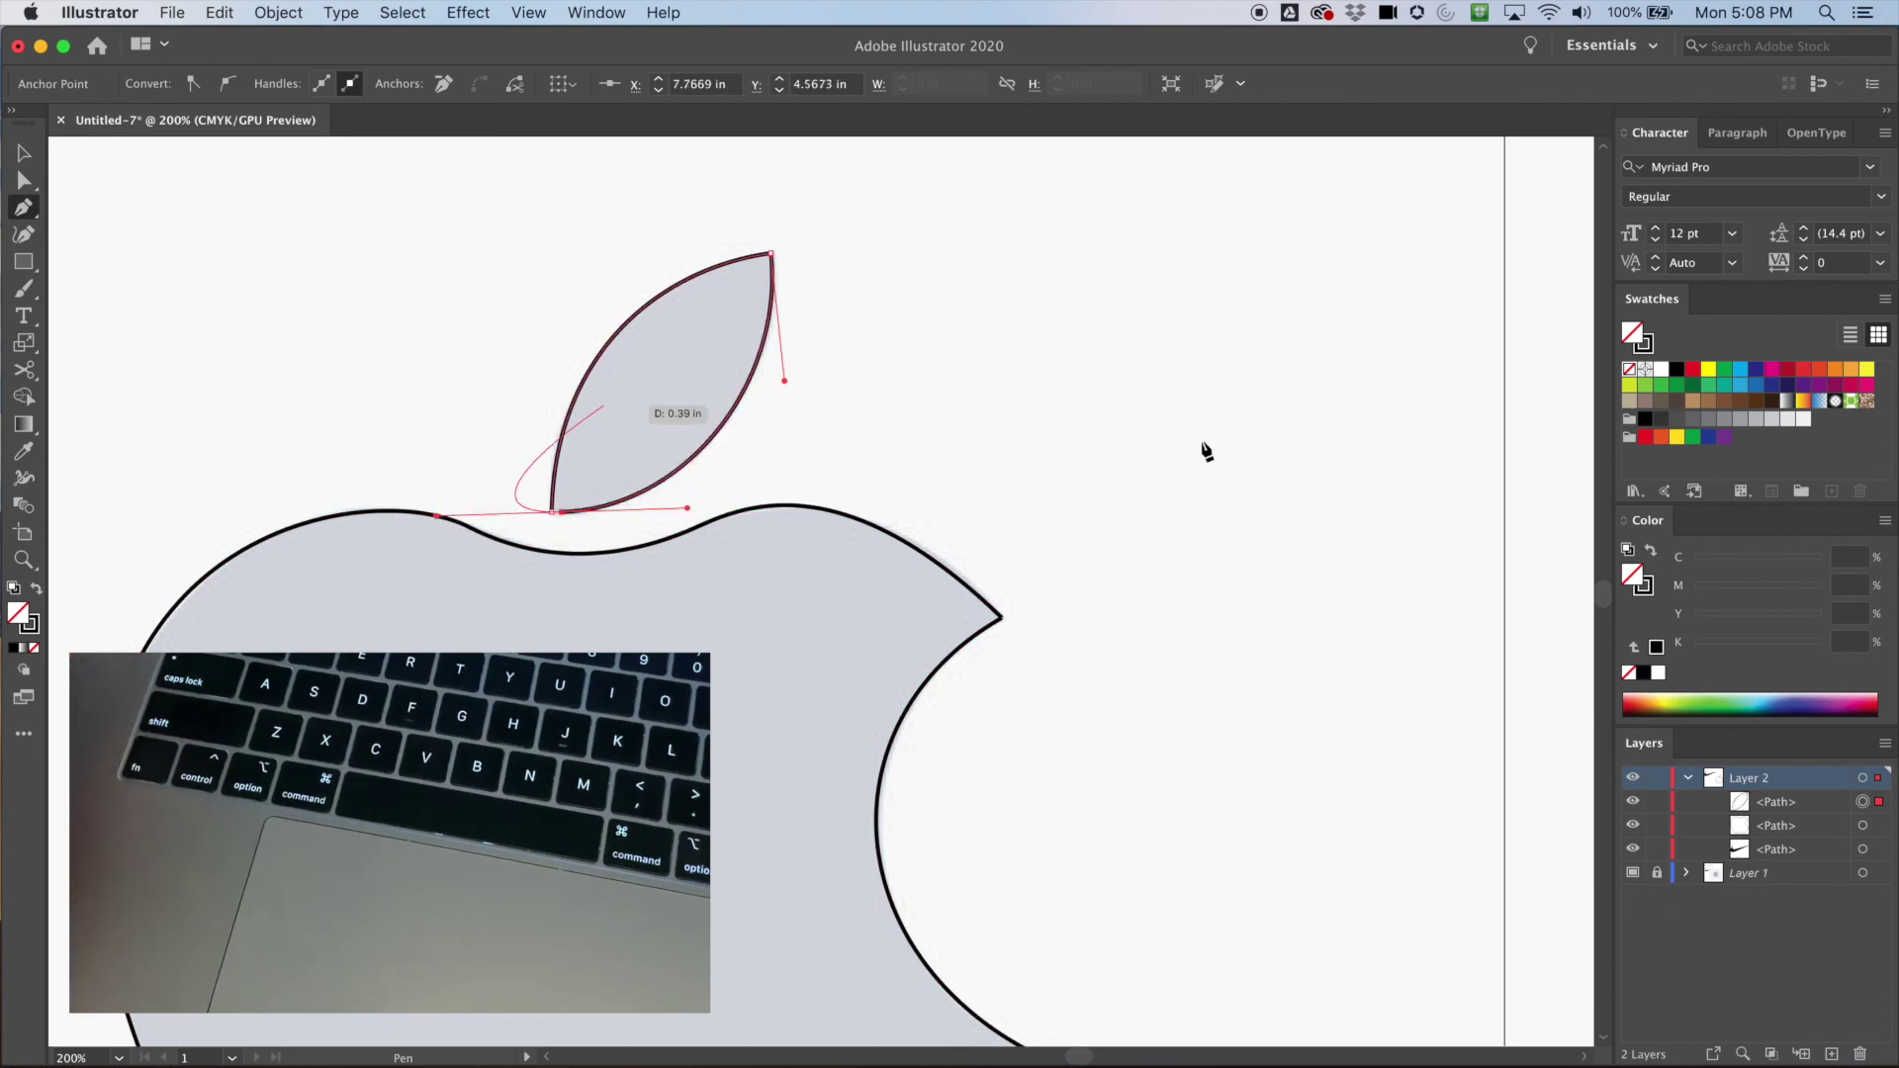
# - With Direct Selection, move the leaf's open end anchor onto its starting anchor and adjust the handles of its outer curve to match the template
pyautogui.click(23, 180)
pyautogui.press('super+equal')
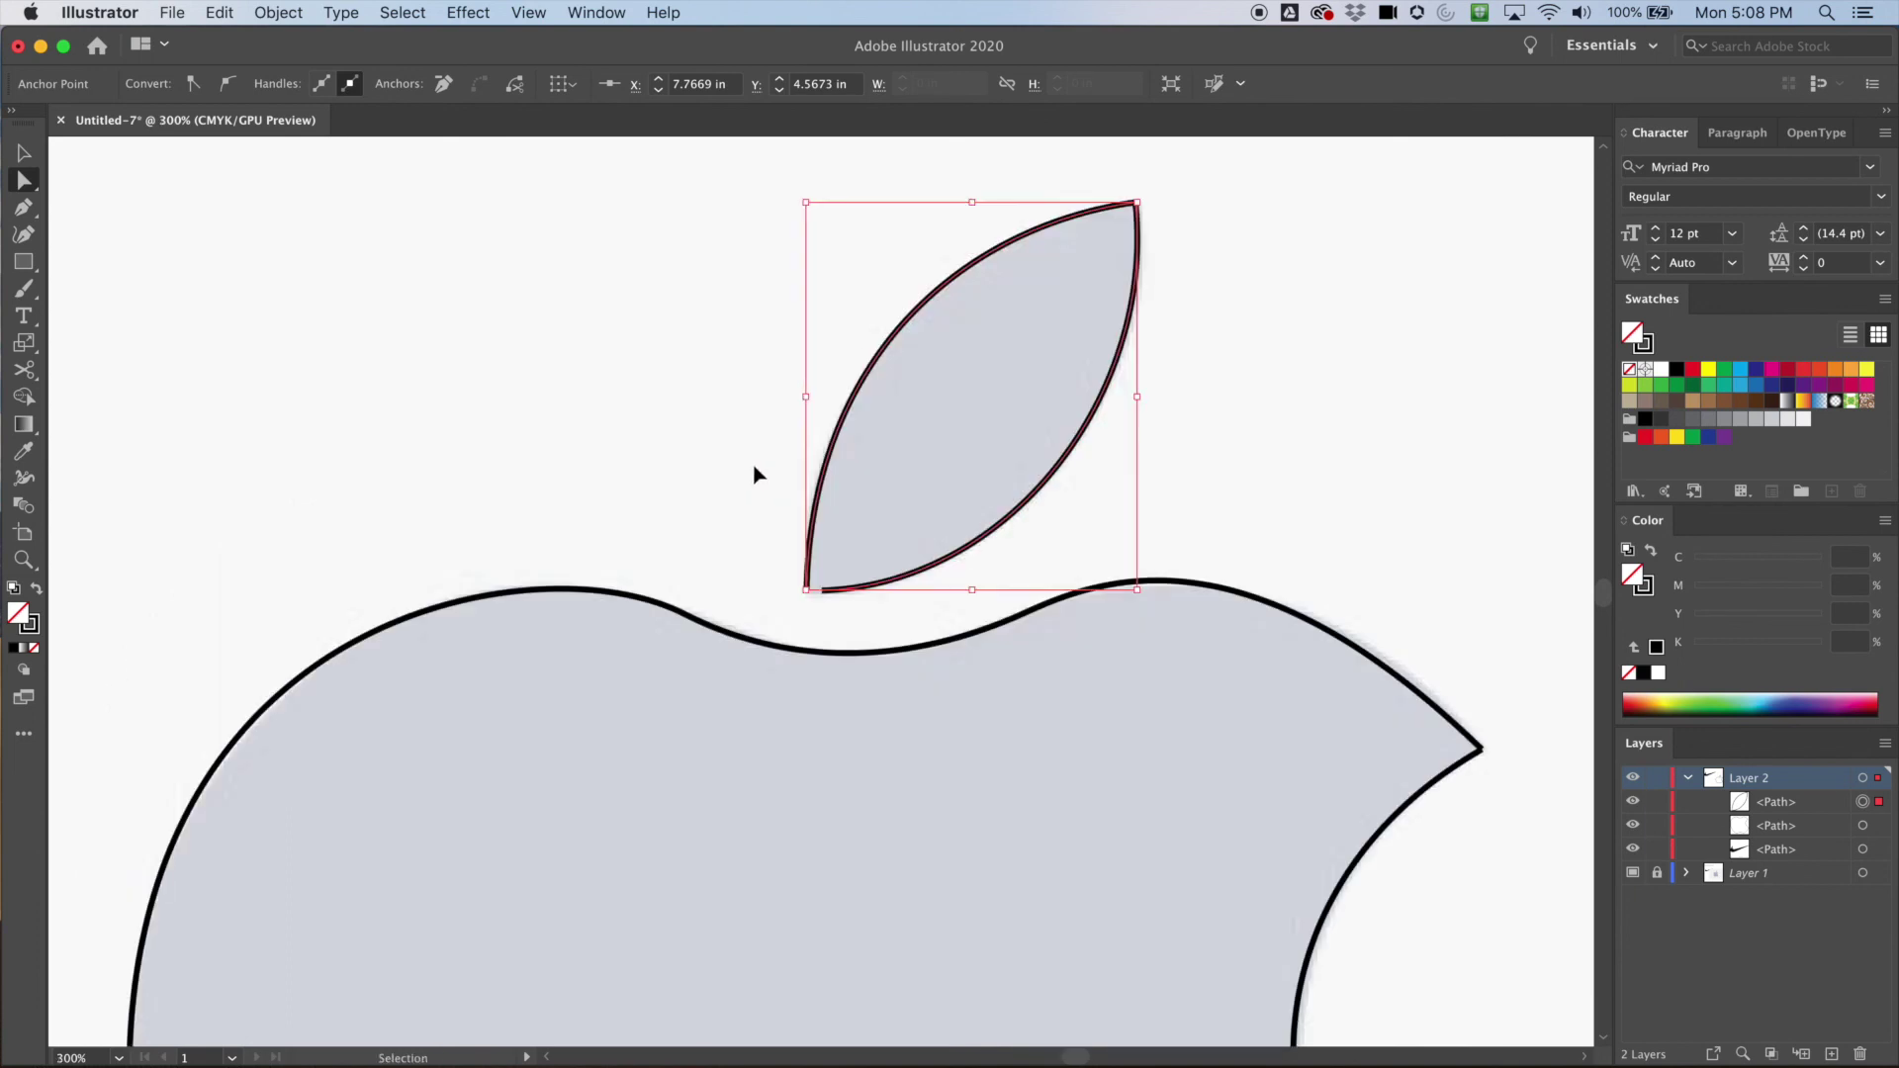
pyautogui.hscroll(3, 784, 483)
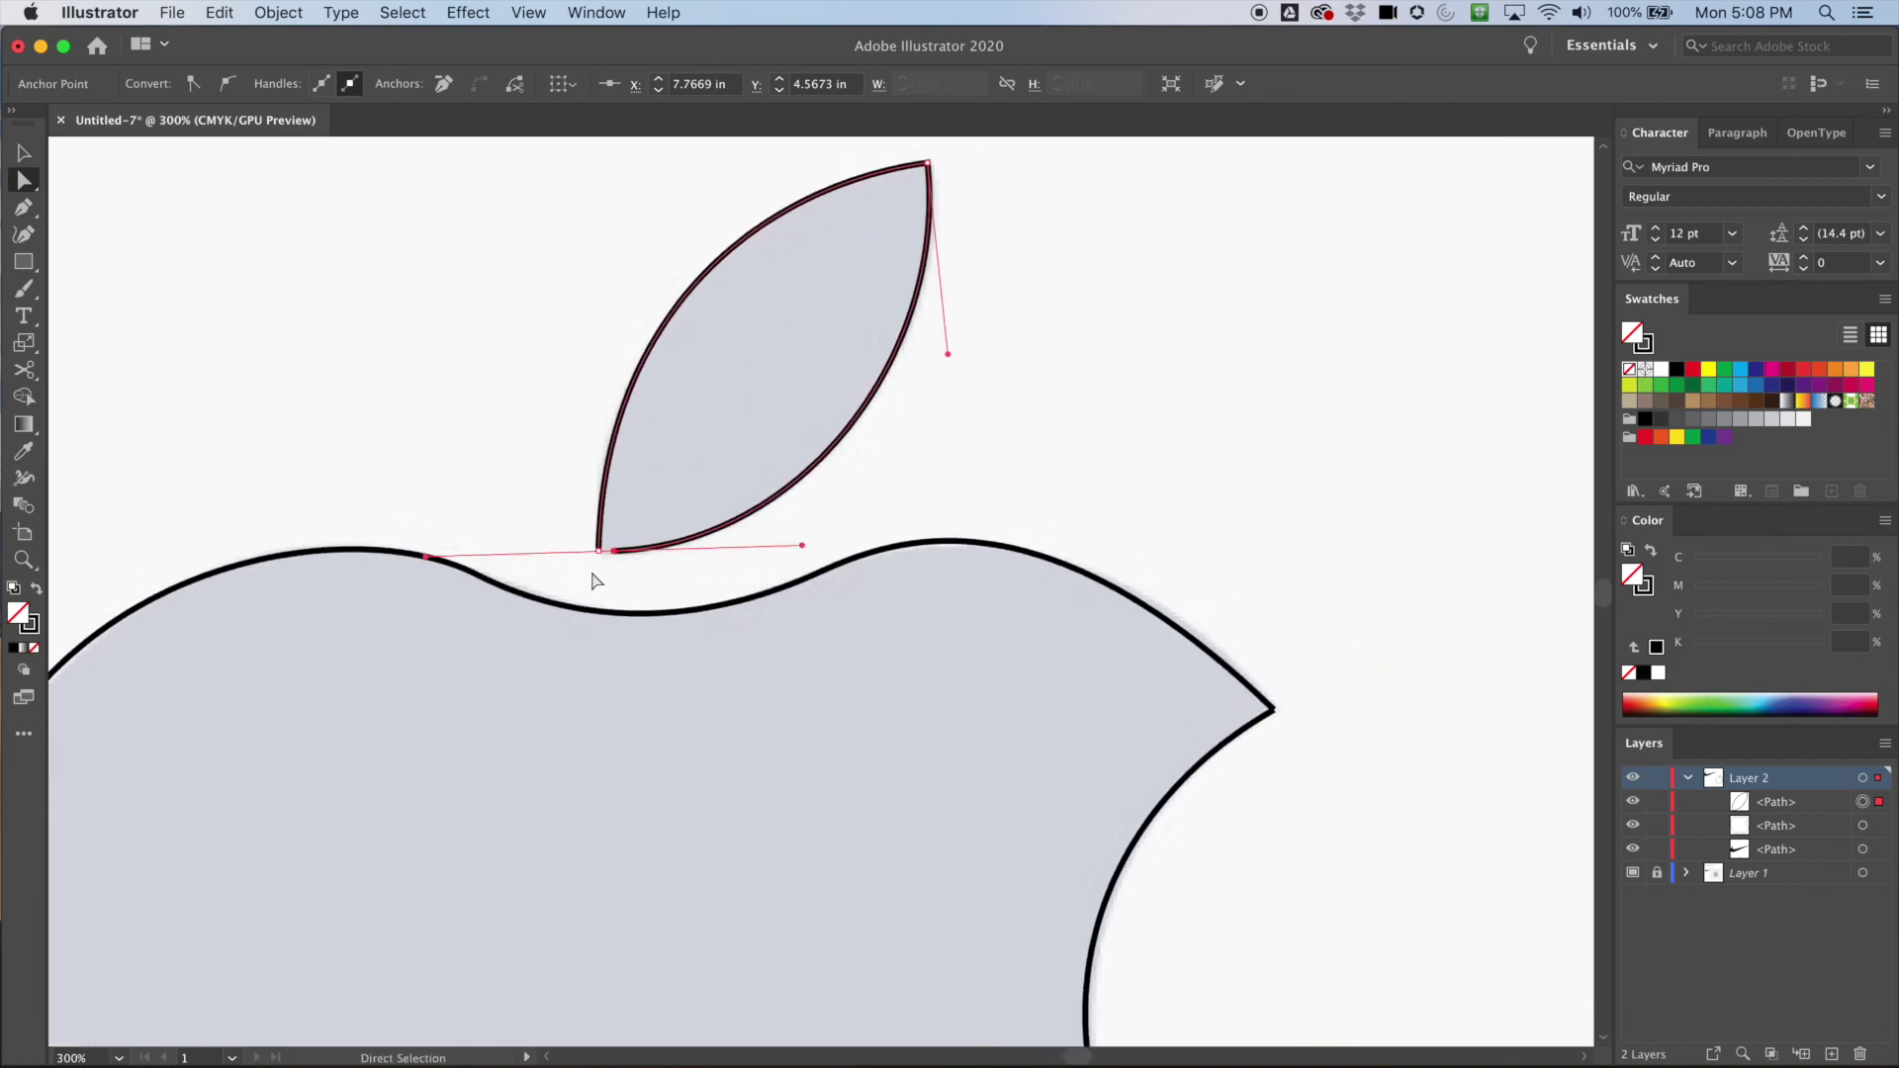
pyautogui.click(613, 552)
pyautogui.moveTo(613, 556); pyautogui.dragTo(598, 555)
pyautogui.moveTo(790, 549); pyautogui.dragTo(831, 548)
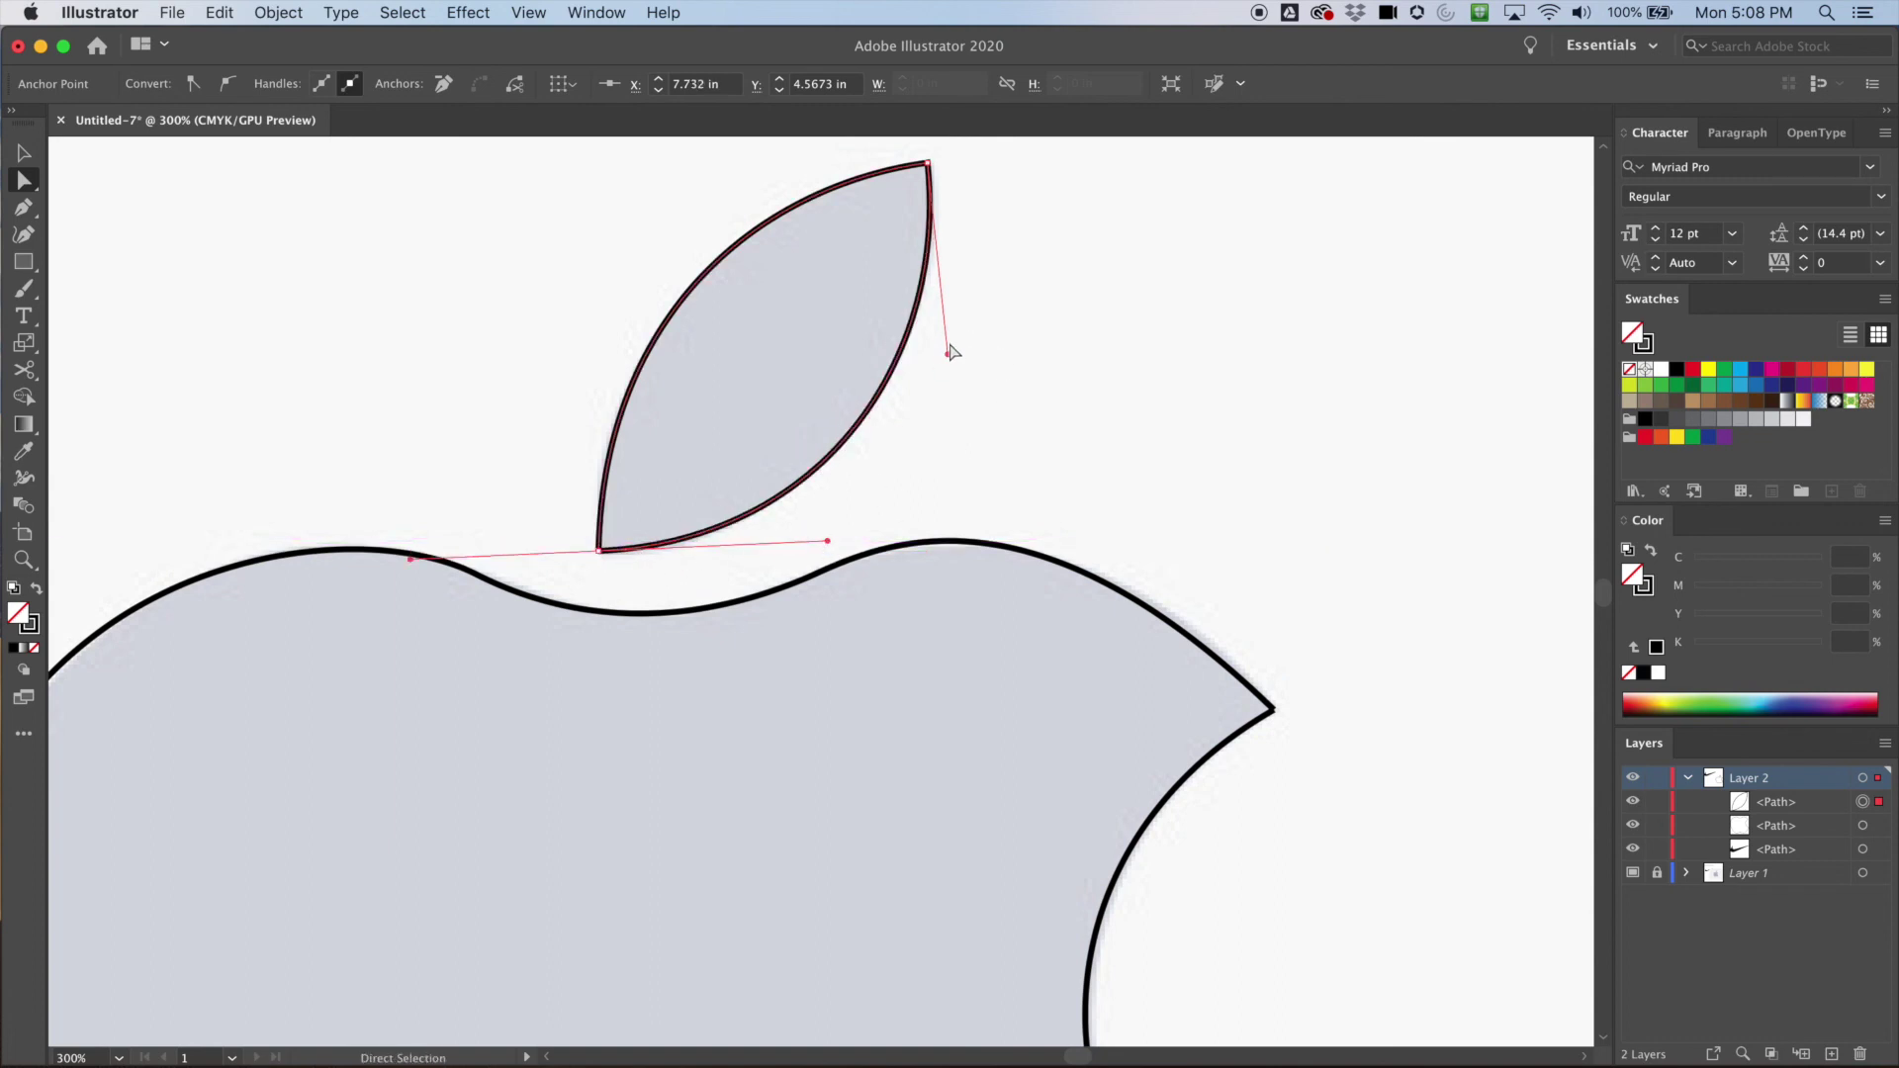
pyautogui.moveTo(946, 354)
pyautogui.mouseDown()
pyautogui.moveTo(975, 351)
pyautogui.moveTo(946, 353)
pyautogui.mouseUp()
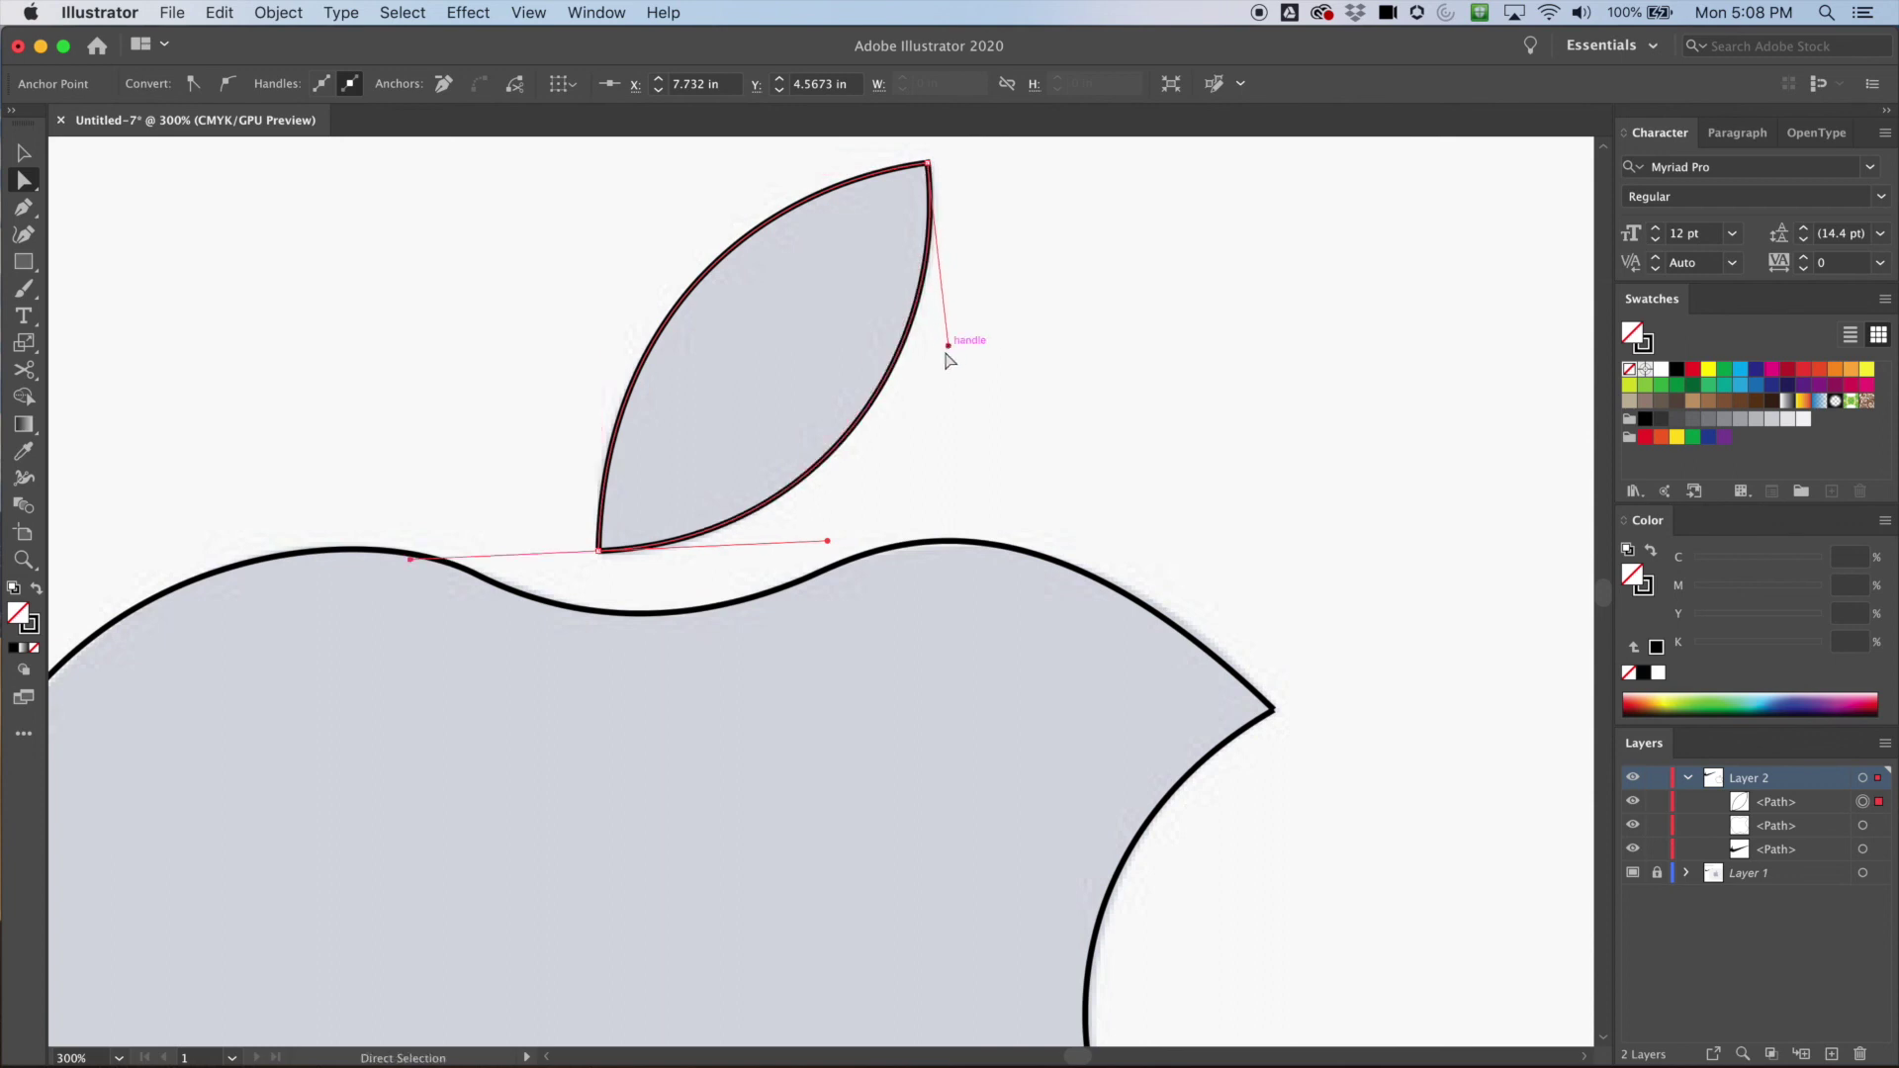
pyautogui.click(876, 491)
# - Select the apple body and leaf together and swap fill and stroke to give them a black fill with no stroke
pyautogui.press('super+minus')
pyautogui.press('super+minus')
pyautogui.press('super+minus')
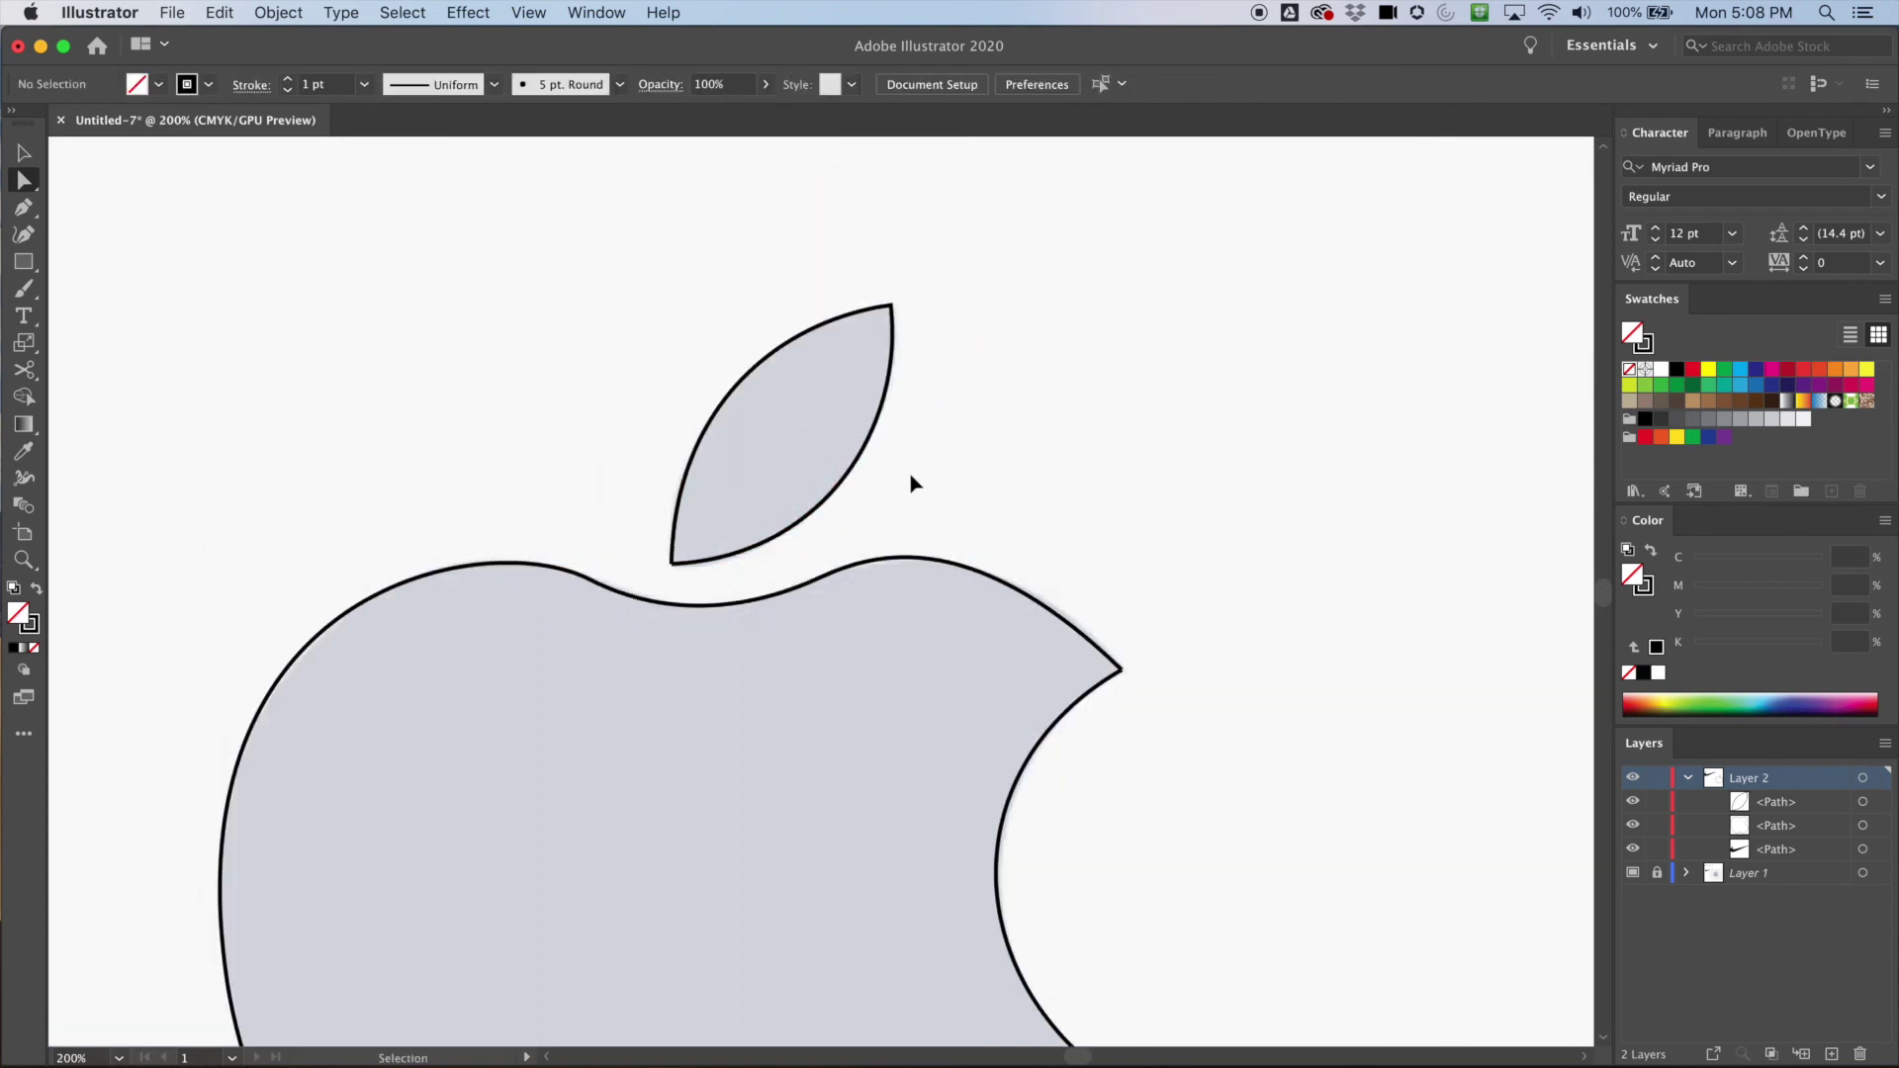
pyautogui.moveTo(977, 543); pyautogui.dragTo(1055, 349)
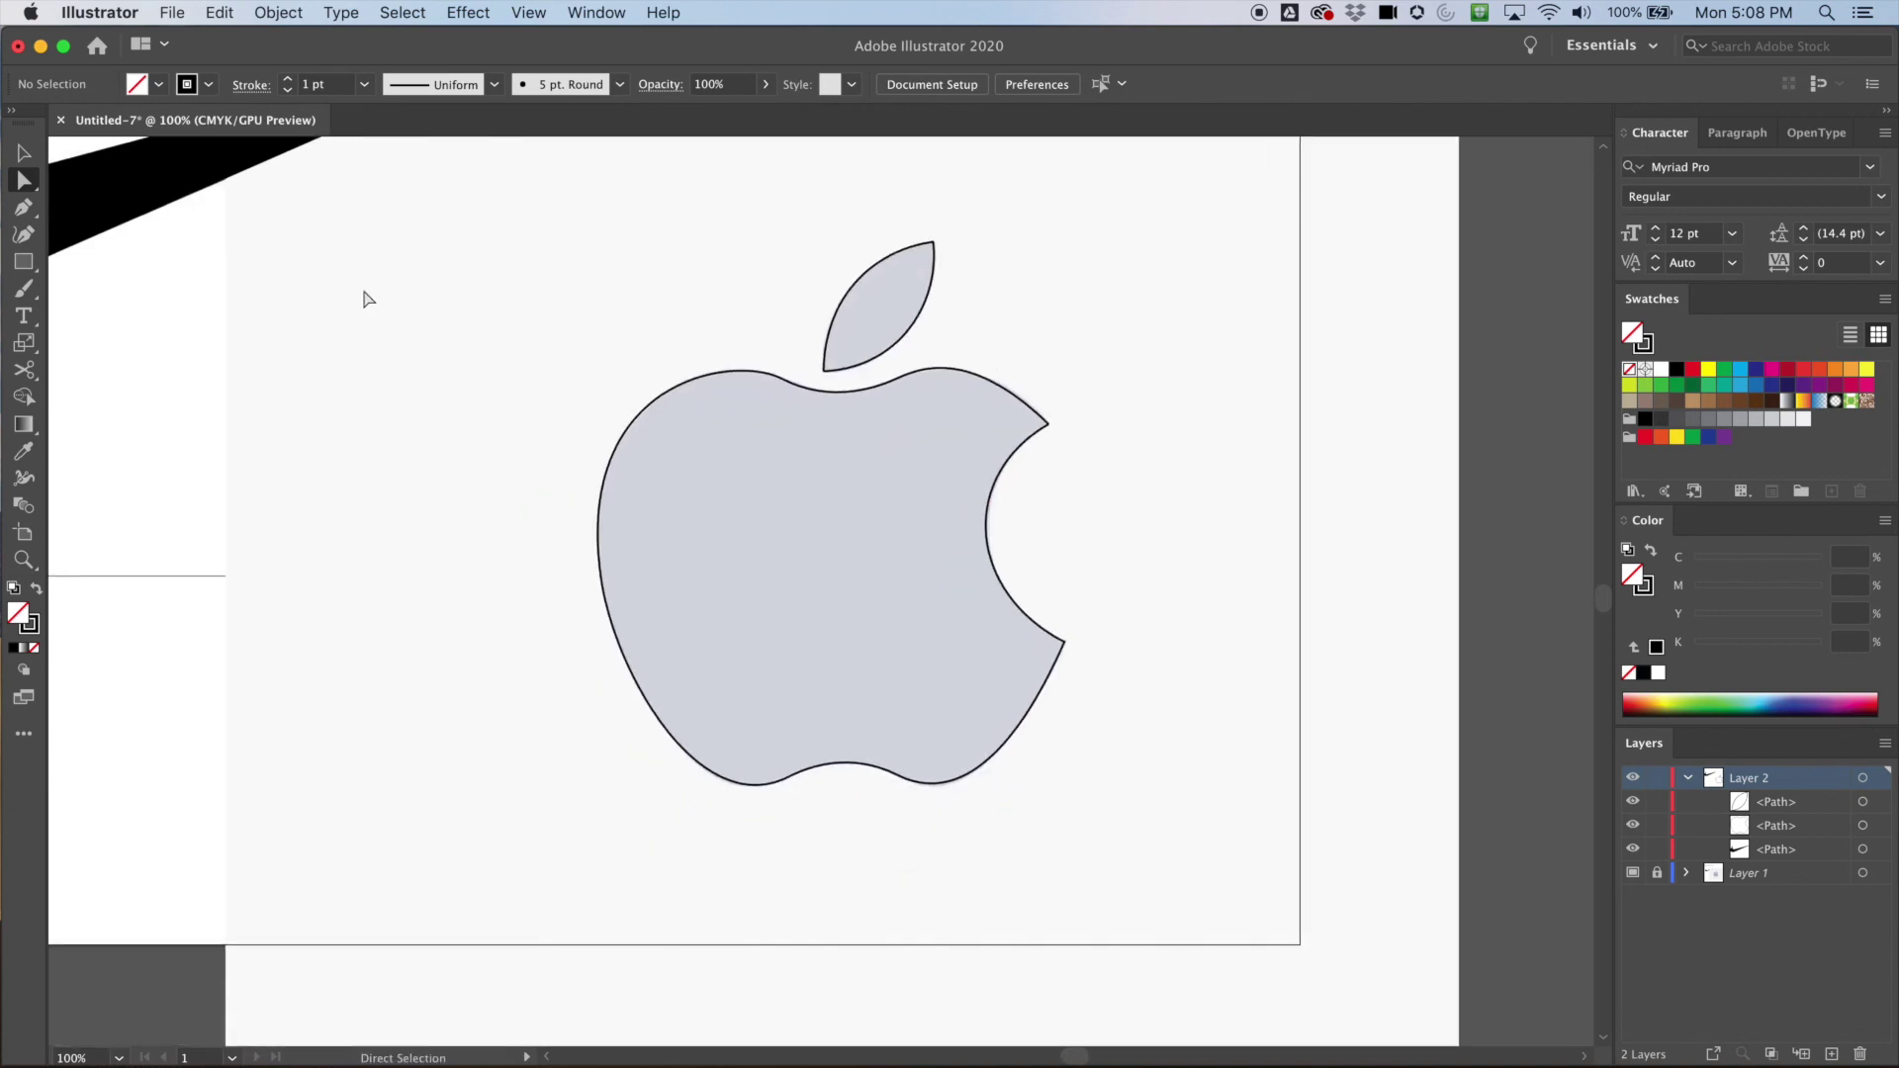
pyautogui.click(887, 297)
pyautogui.moveTo(577, 254); pyautogui.dragTo(904, 559)
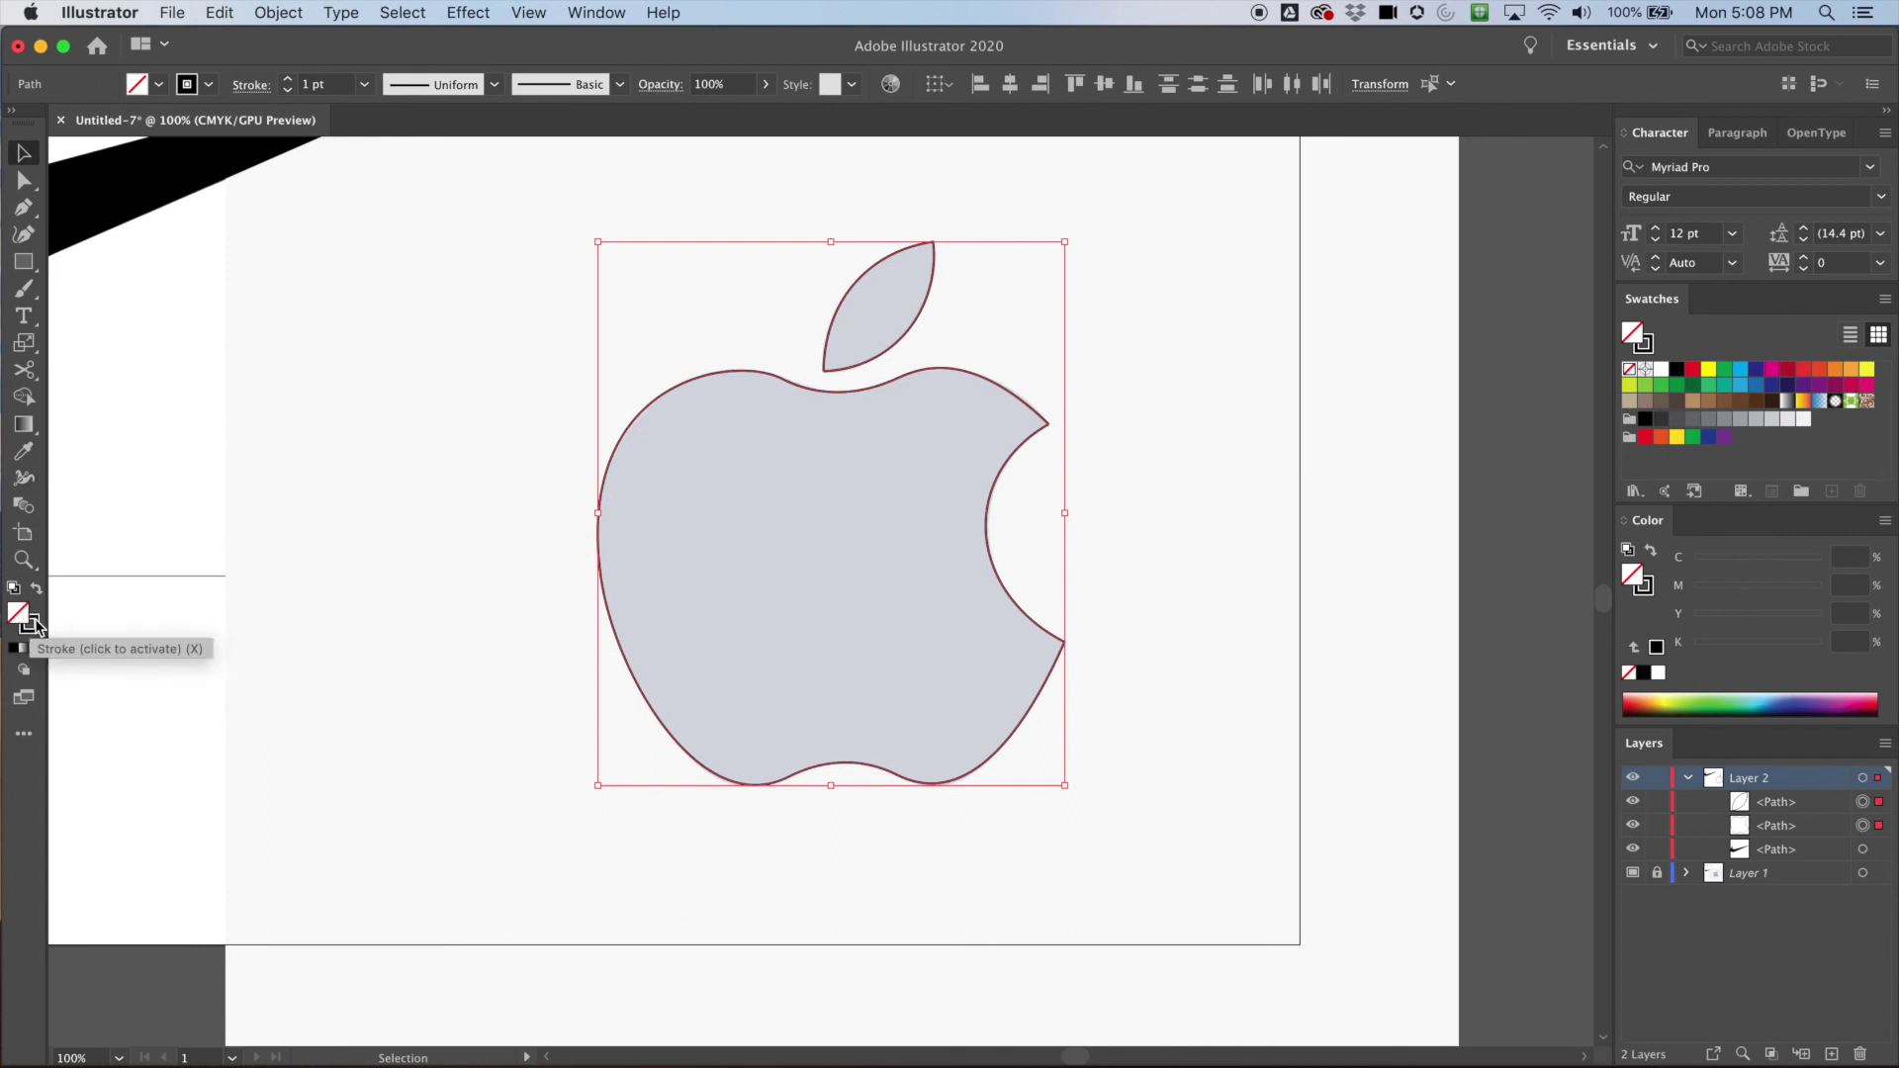
pyautogui.click(37, 589)
pyautogui.click(236, 498)
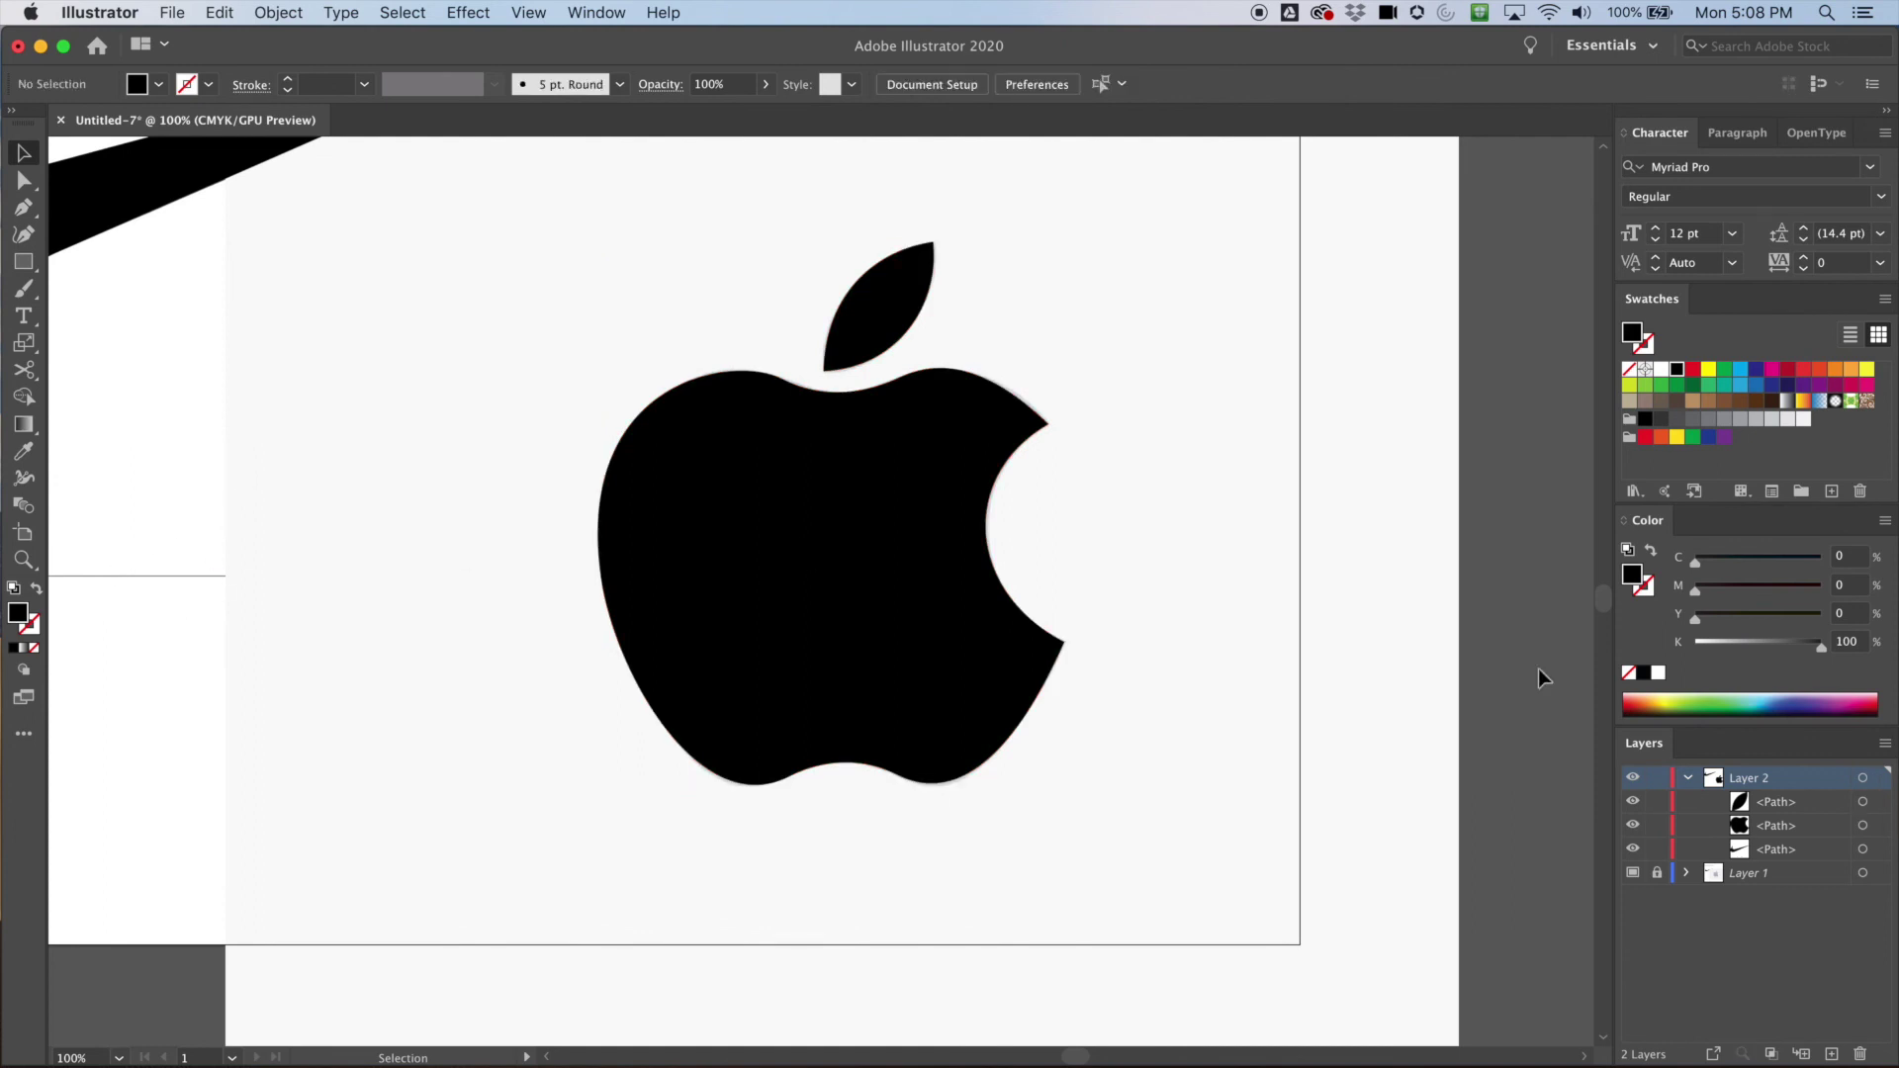
# - Toggle Layer 2's visibility off and on to compare the traced shapes with the template image
pyautogui.click(1633, 778)
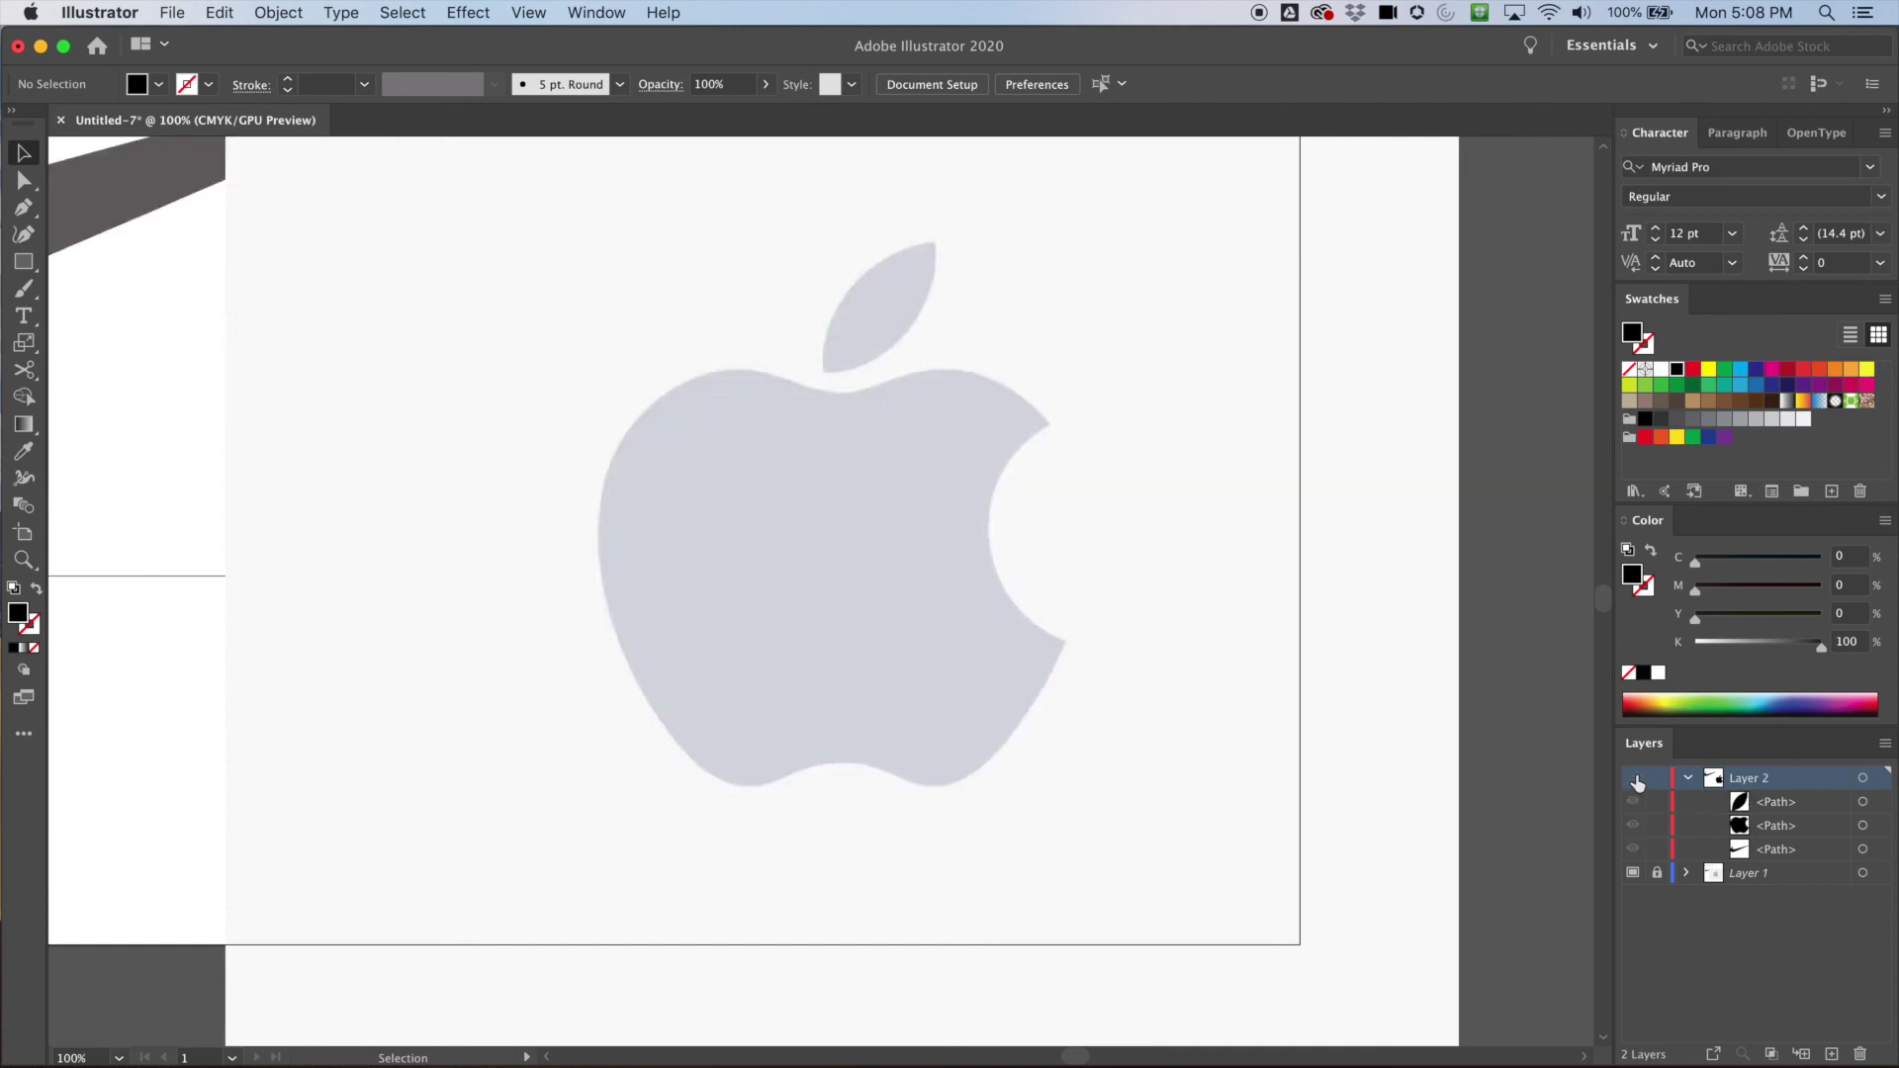
pyautogui.click(1635, 779)
pyautogui.click(1635, 779)
pyautogui.click(1635, 779)
# - Hide the Layer 1 template images and view the finished swoosh and apple at 100%
pyautogui.press('super+minus')
pyautogui.press('super+minus')
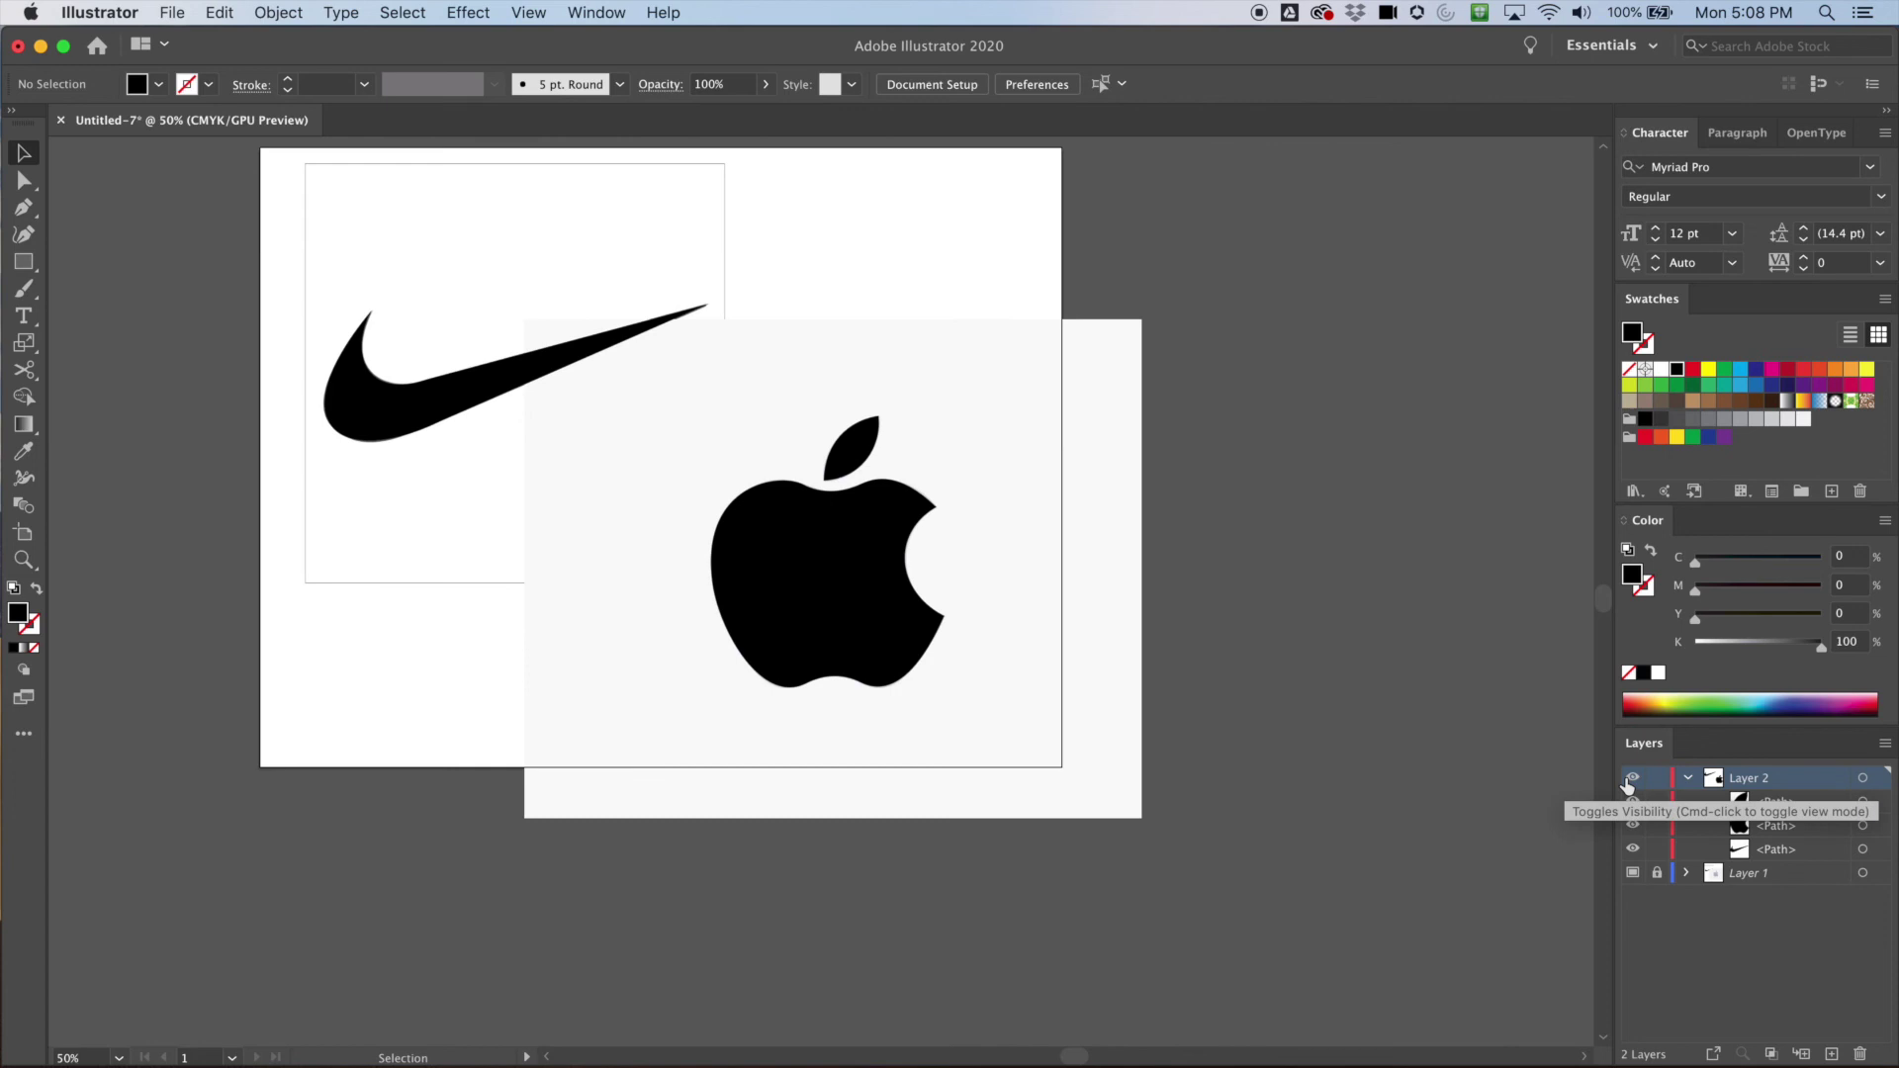
pyautogui.click(1634, 874)
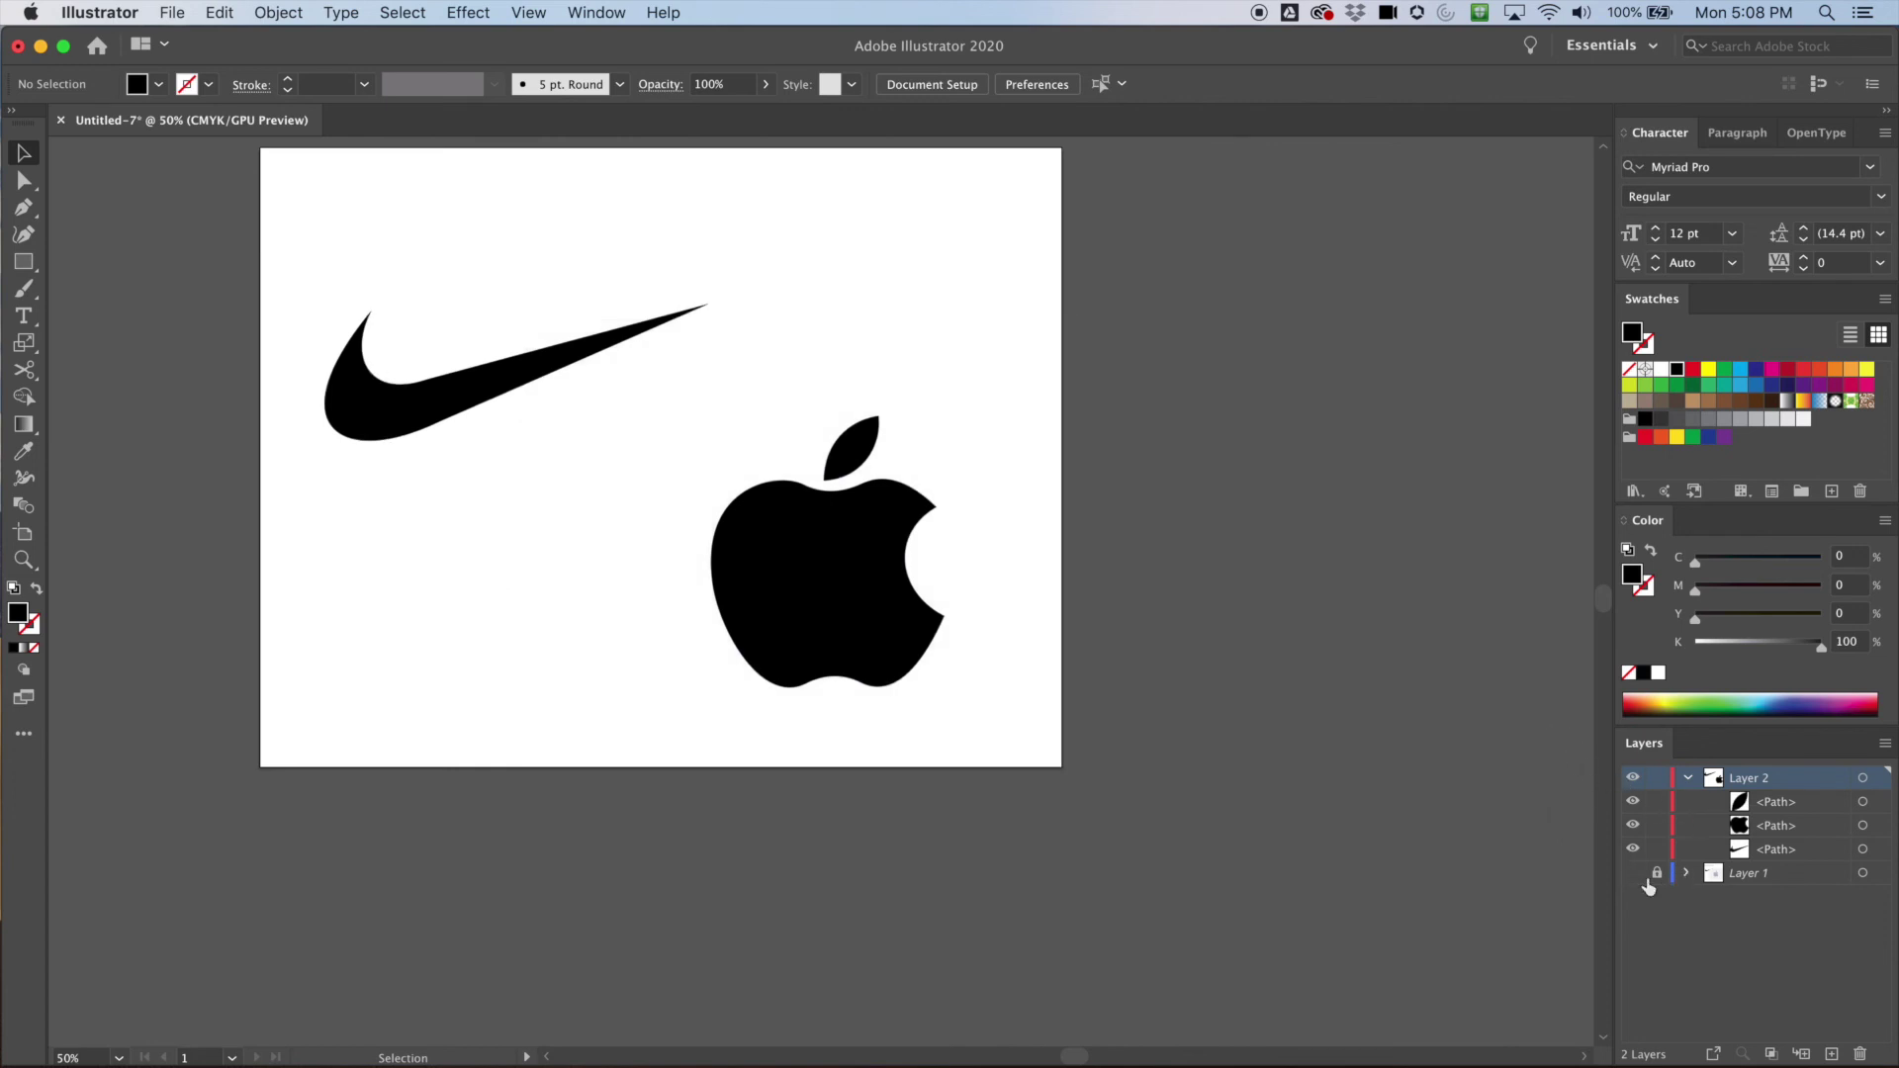
pyautogui.moveTo(594, 469); pyautogui.dragTo(771, 474)
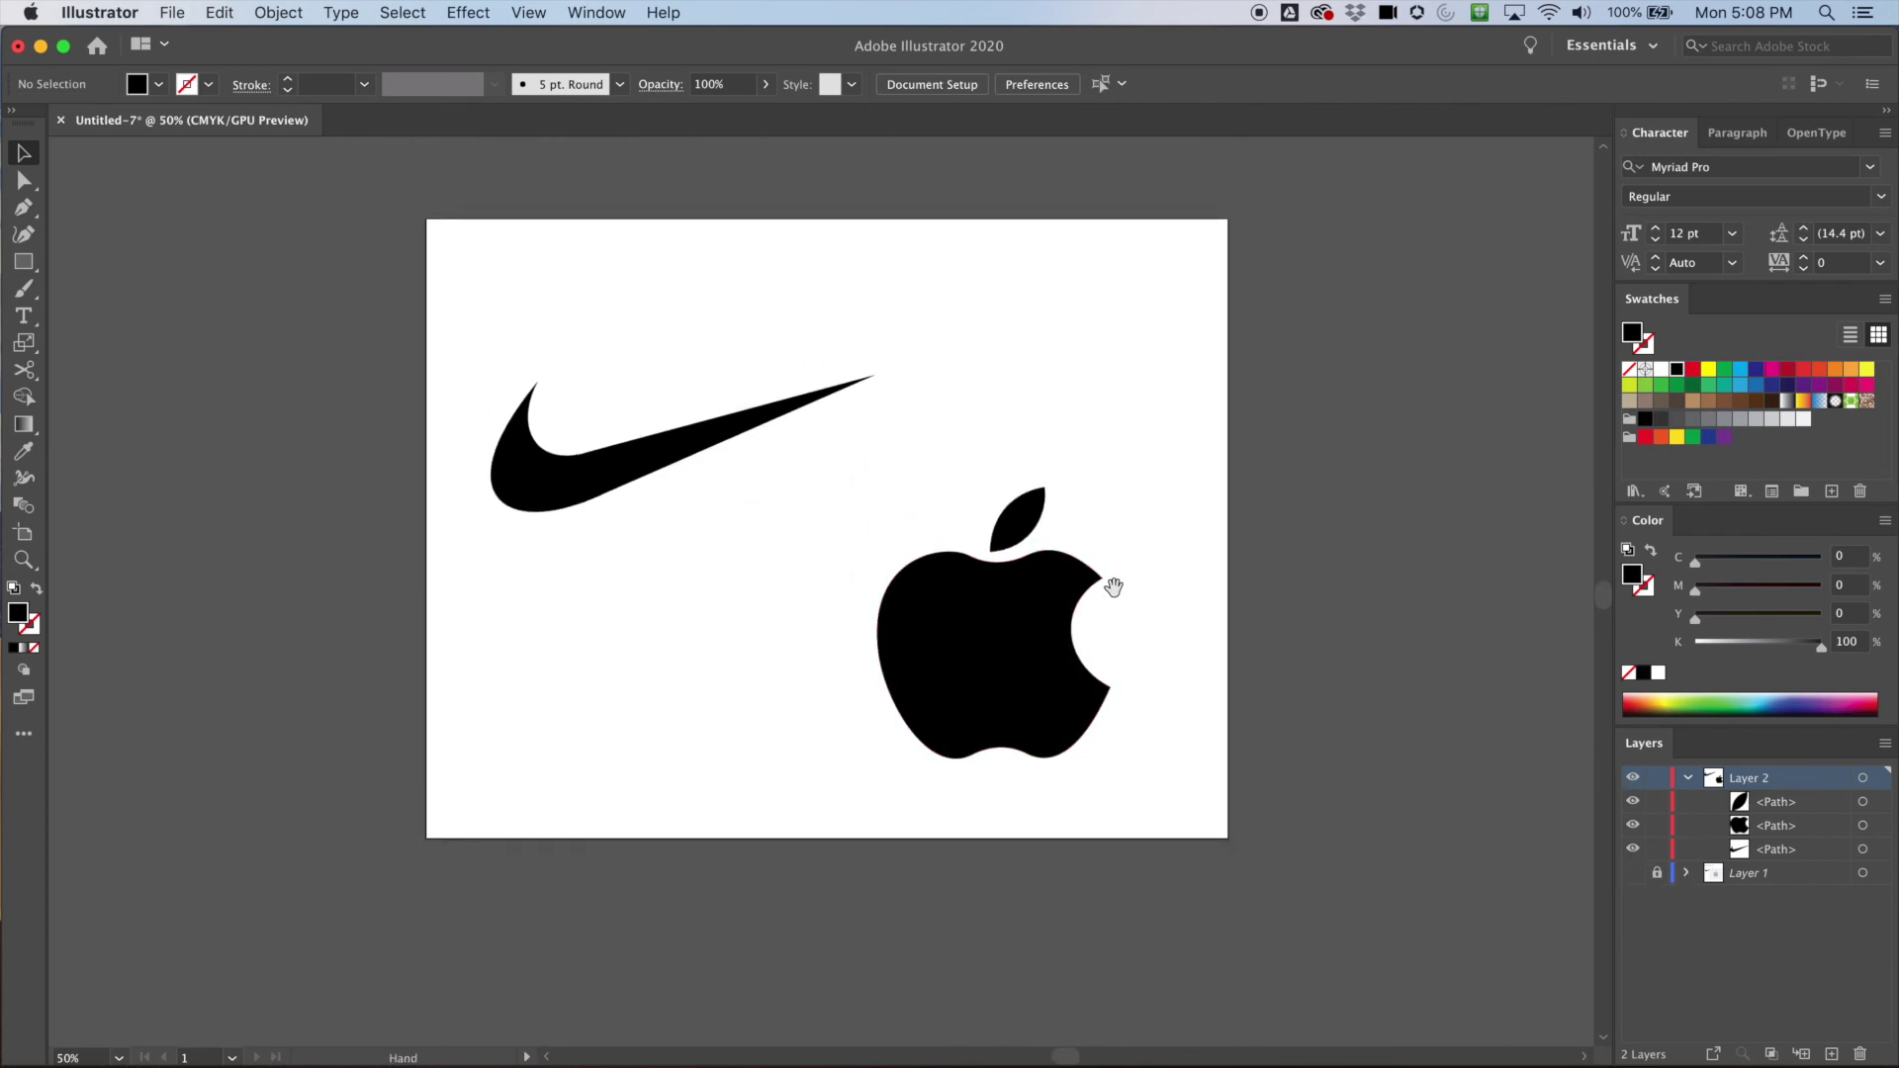
pyautogui.press('super+1')
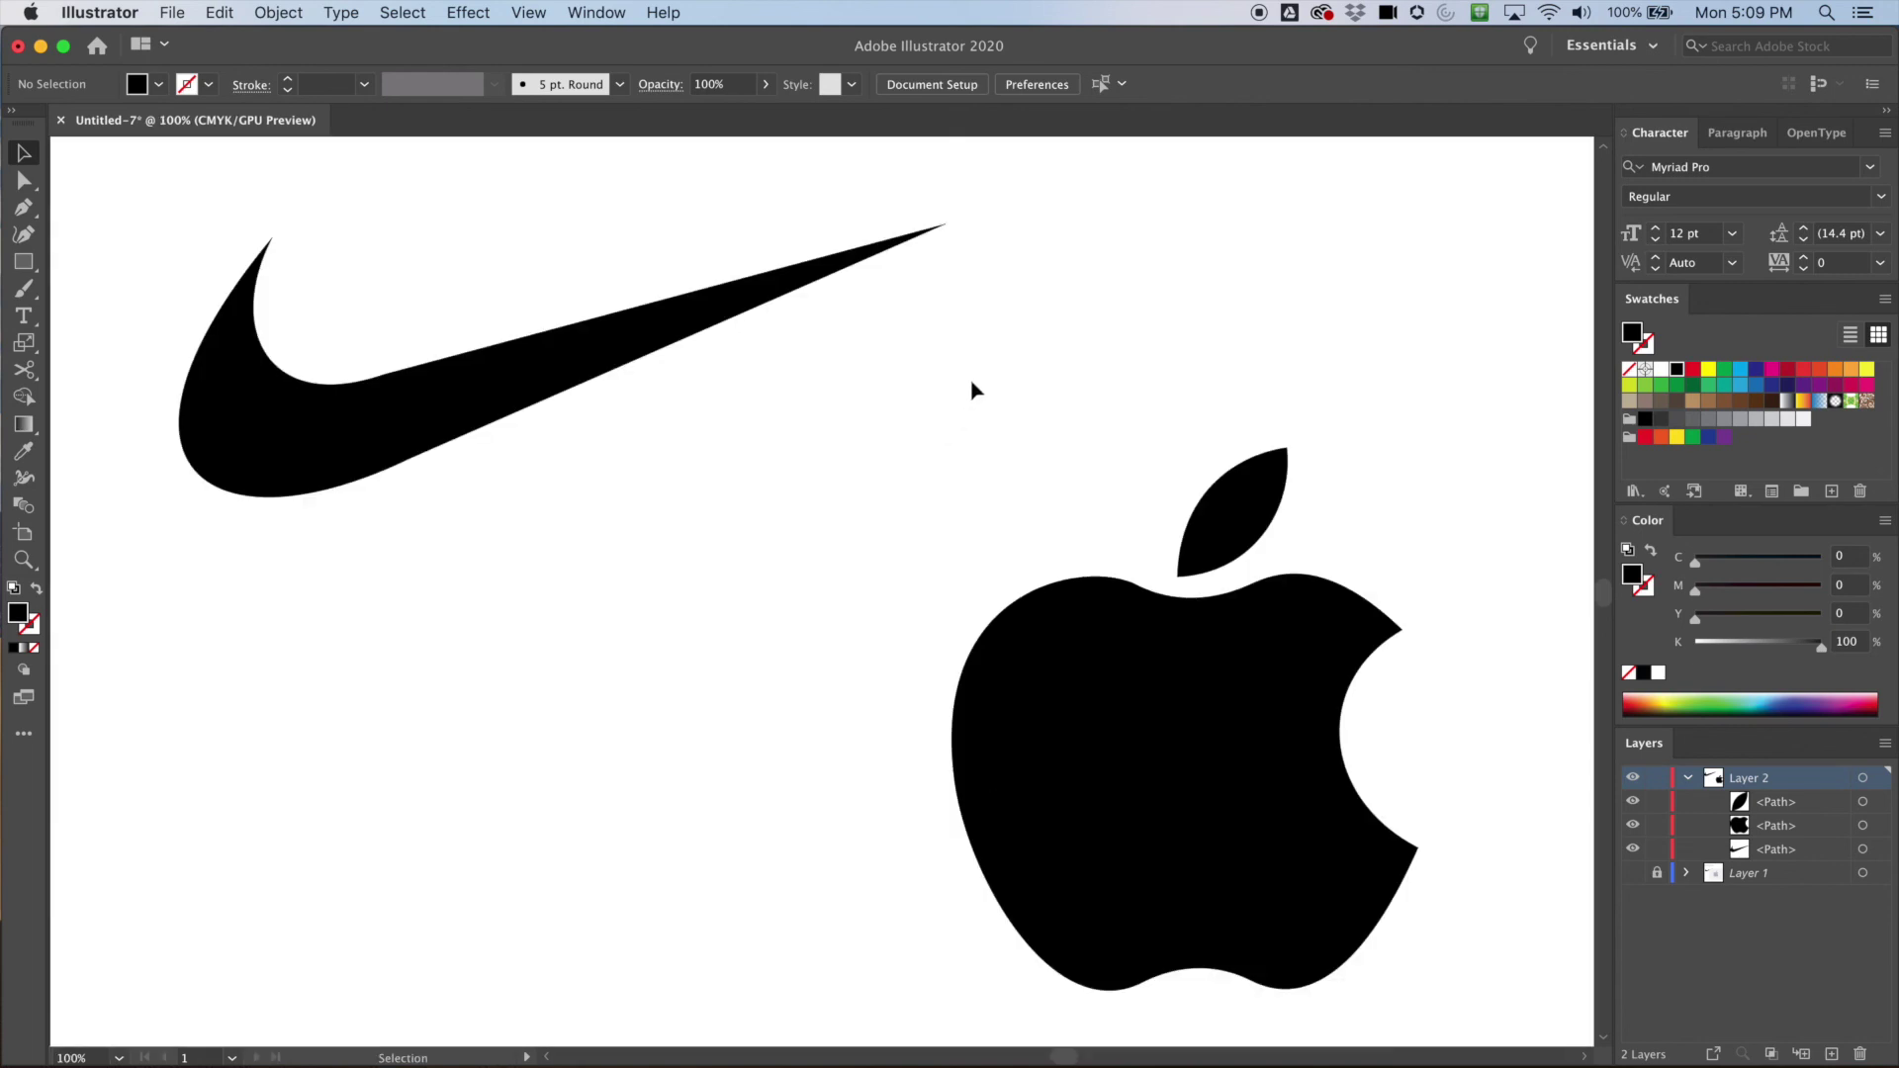